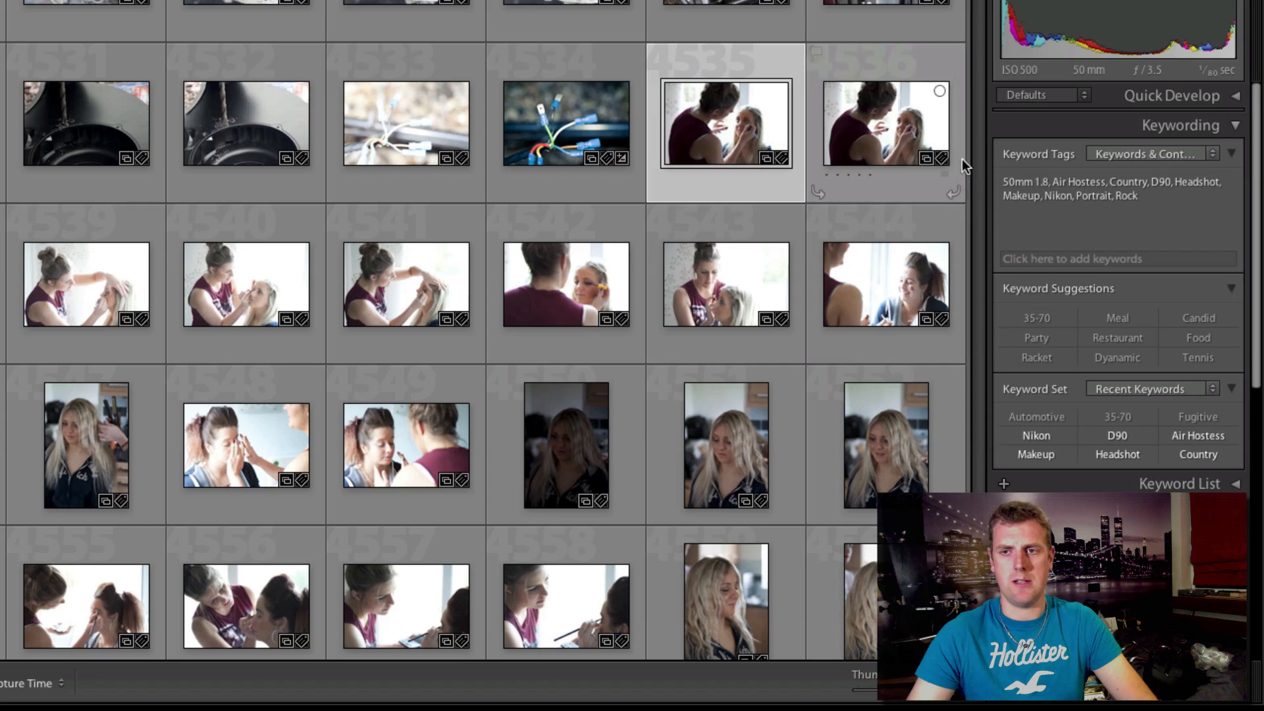
Scroll through the catalog grid and open the makeup shoot collection under Model Shoots.
mouse_move(976, 579)
mouse_down()
mouse_move(977, 556)
mouse_move(976, 600)
mouse_up()
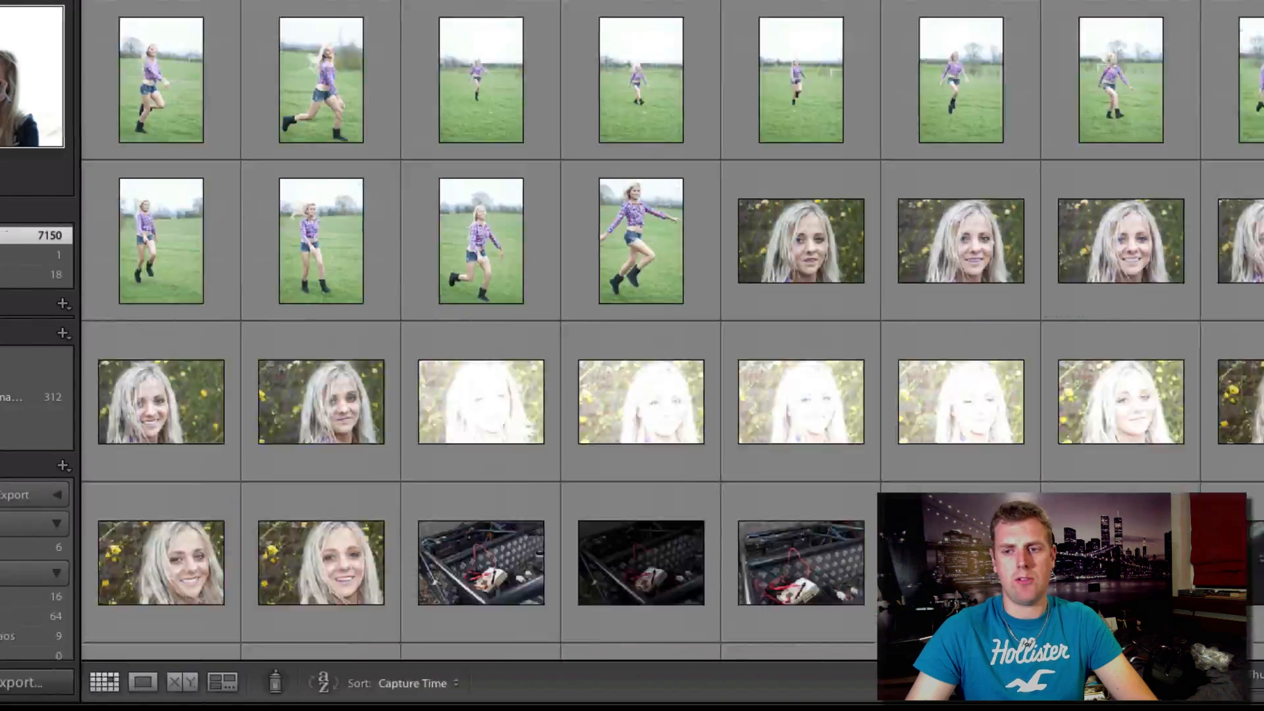
scroll(756, 331, down, 4)
scroll(756, 330, up, 12)
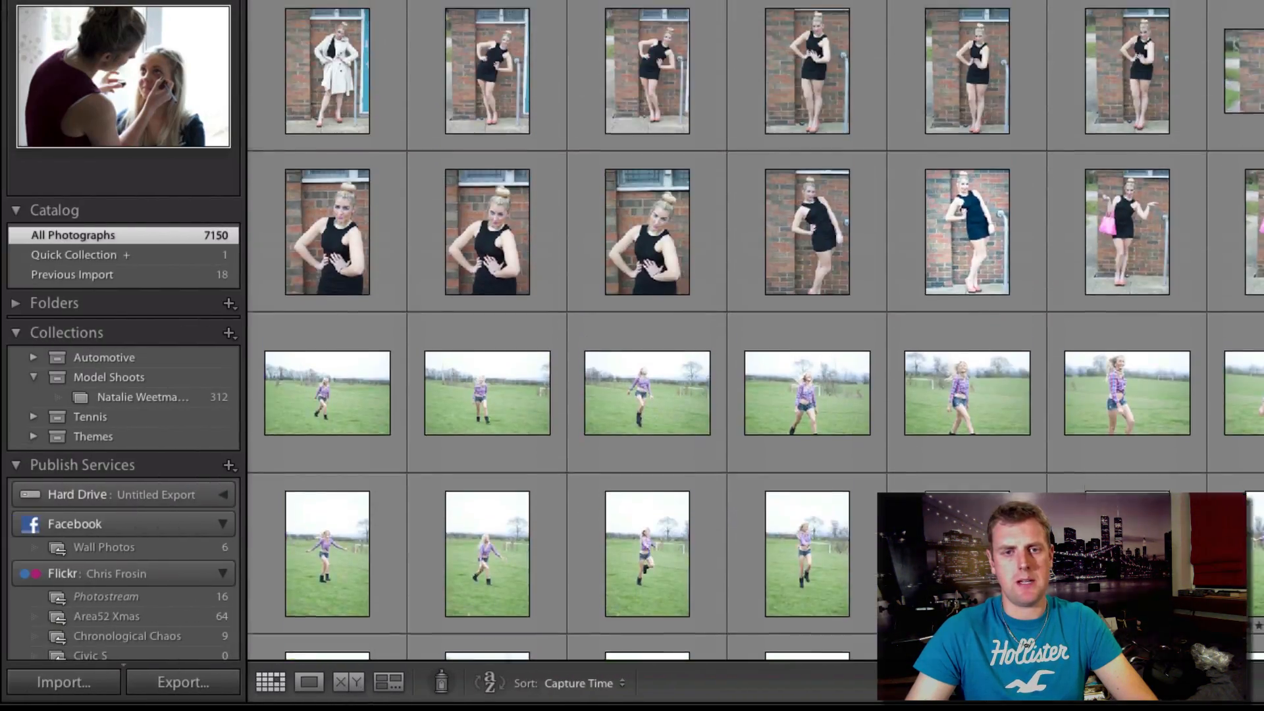
scroll(756, 330, up, 3)
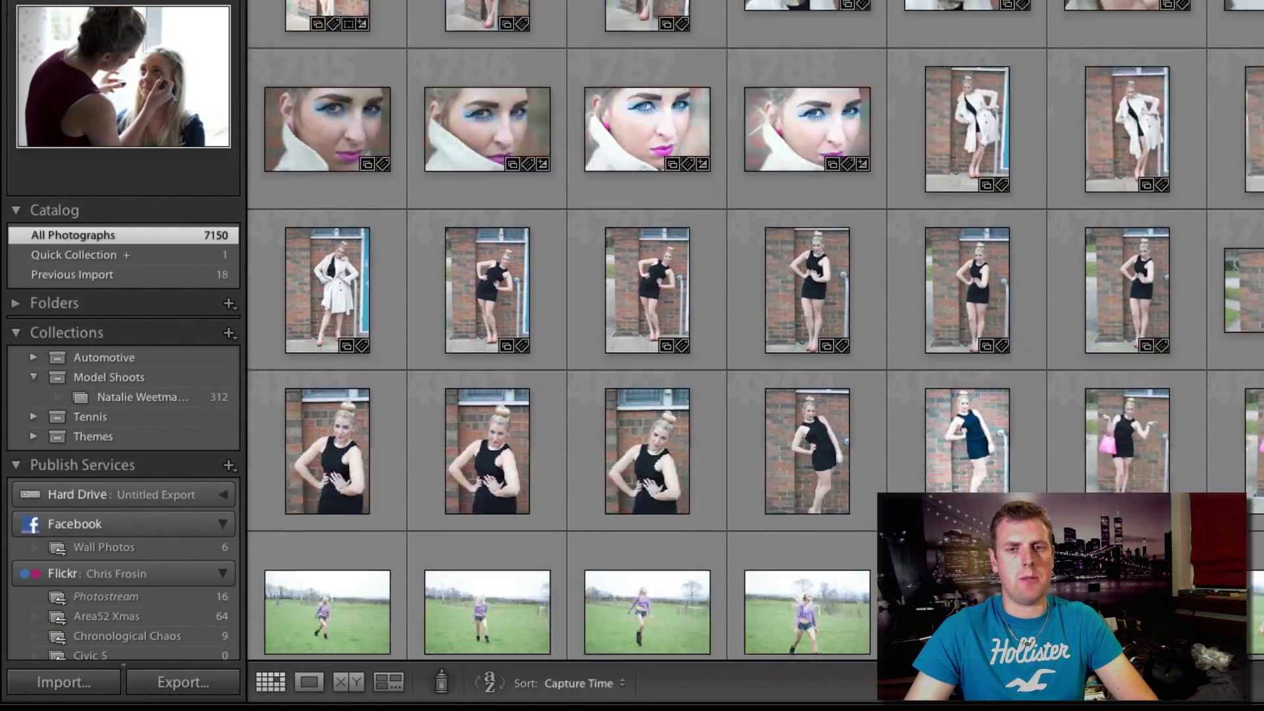
scroll(756, 331, down, 1)
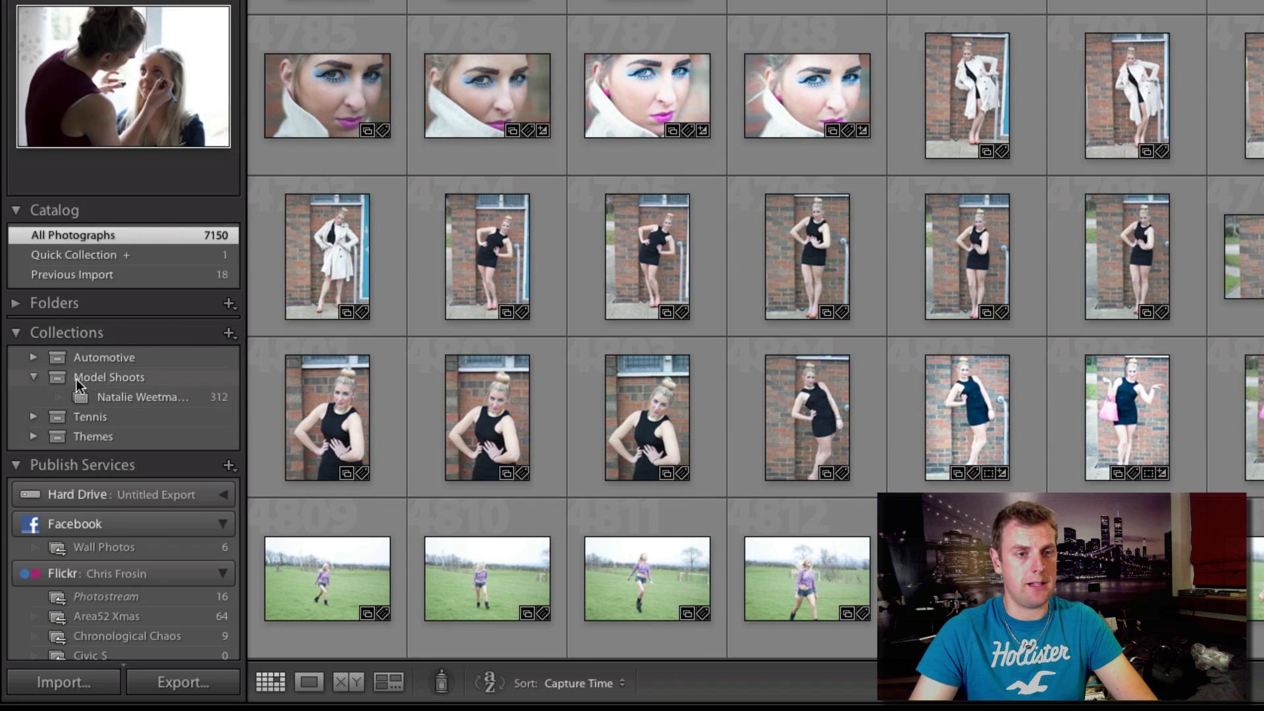
click(132, 398)
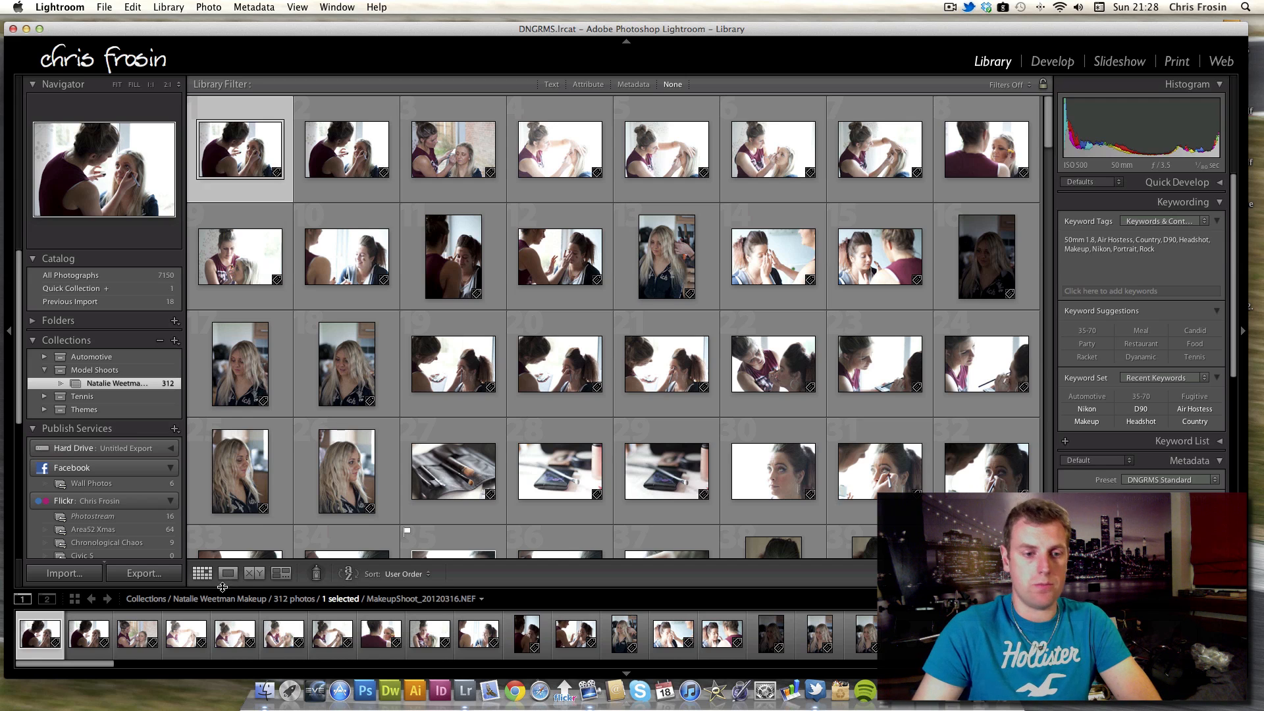
Open the first photo in loupe view and step through the following photos of the shoot.
click(227, 574)
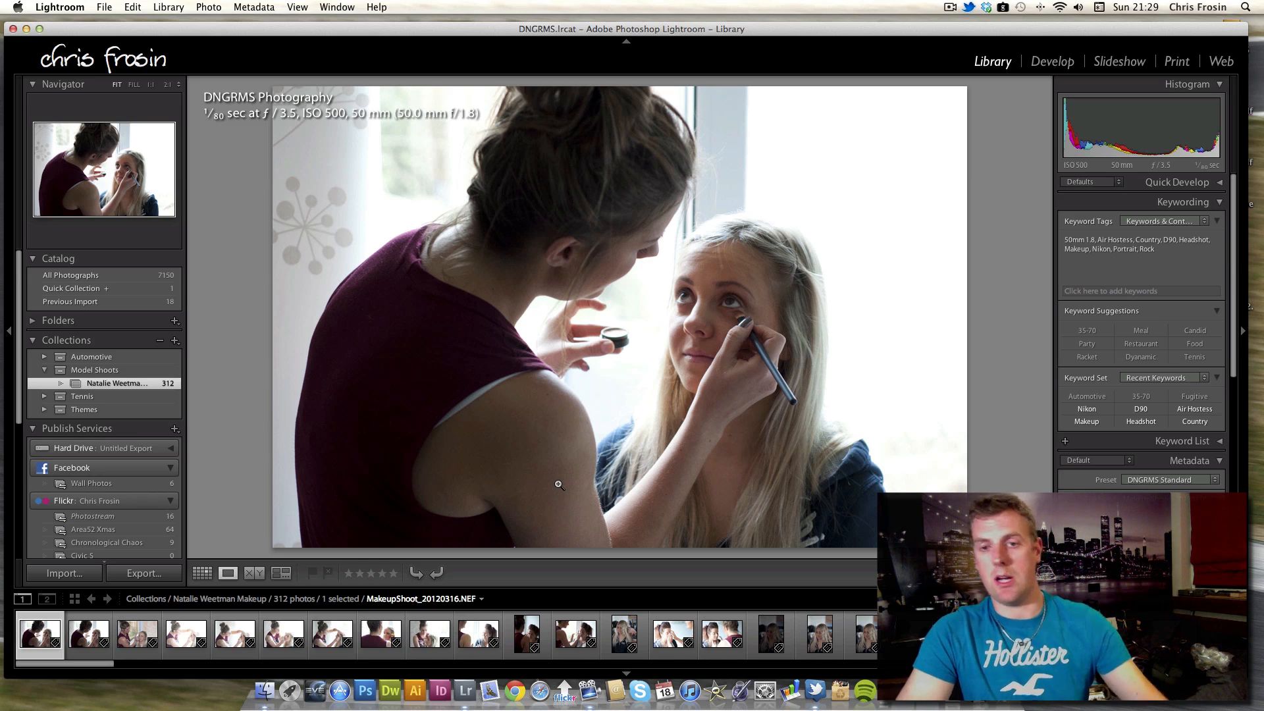
key(Right)
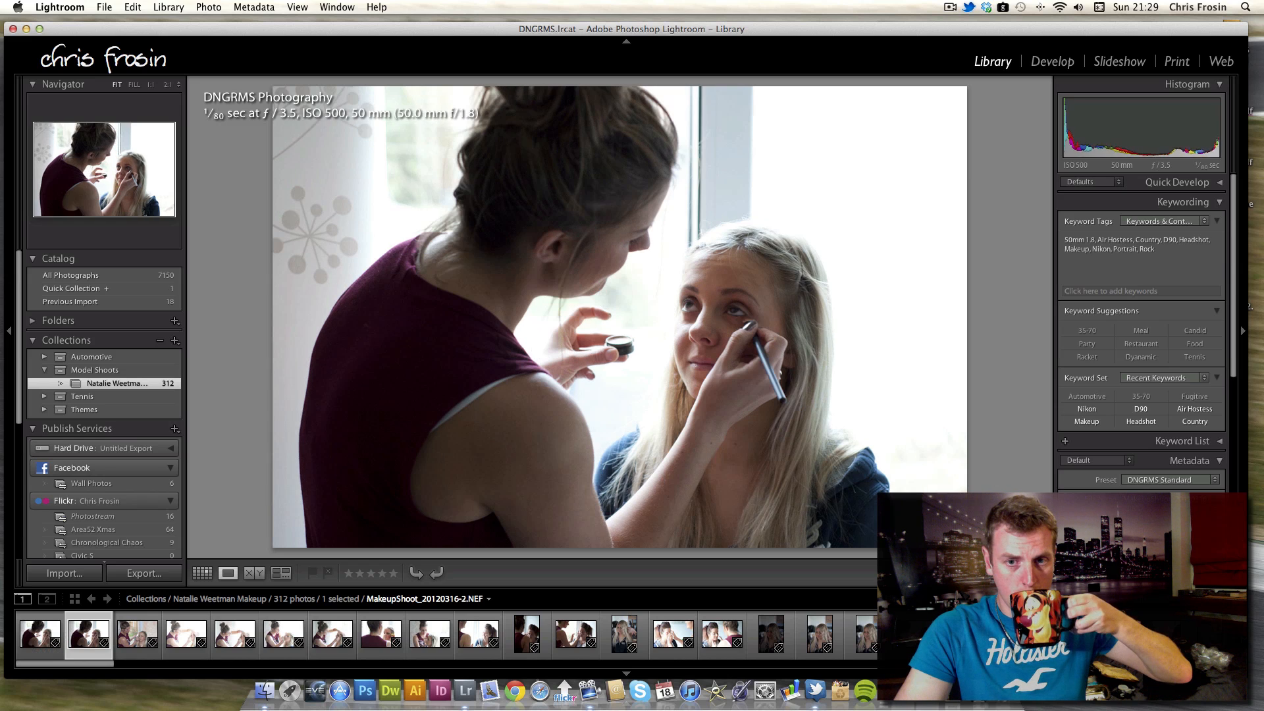
key(Right)
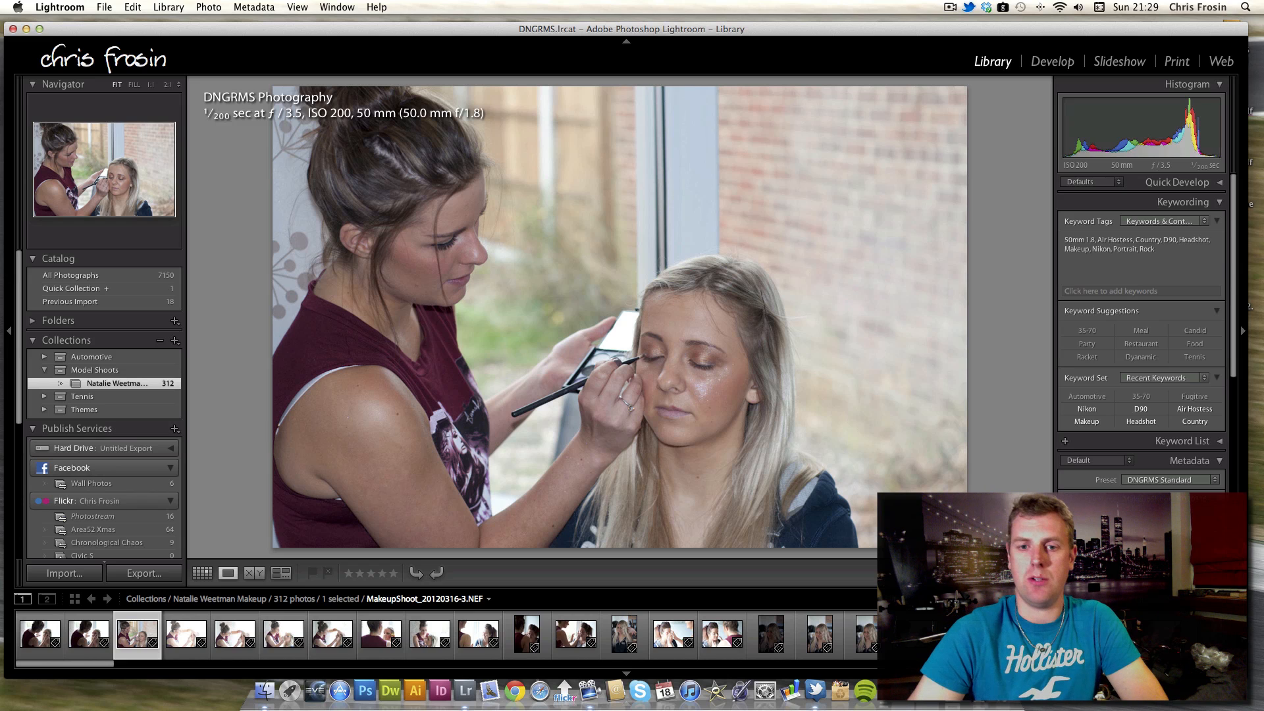
key(Right)
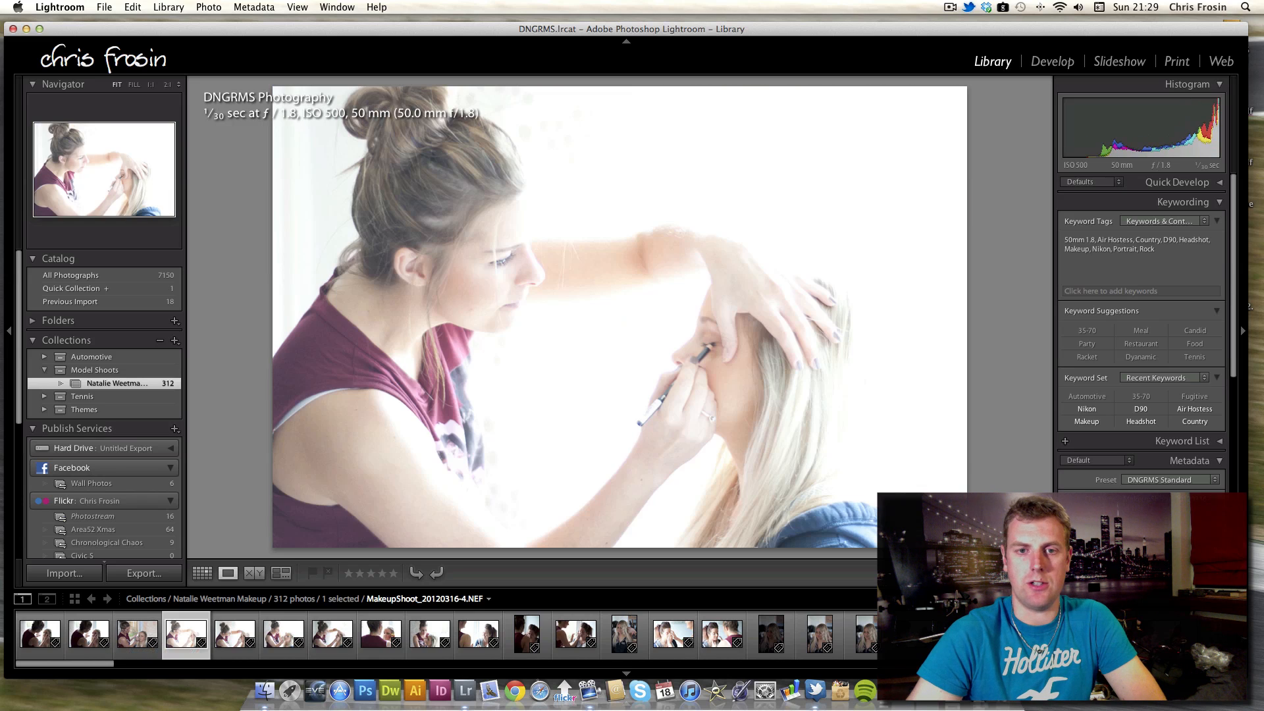
key(Left)
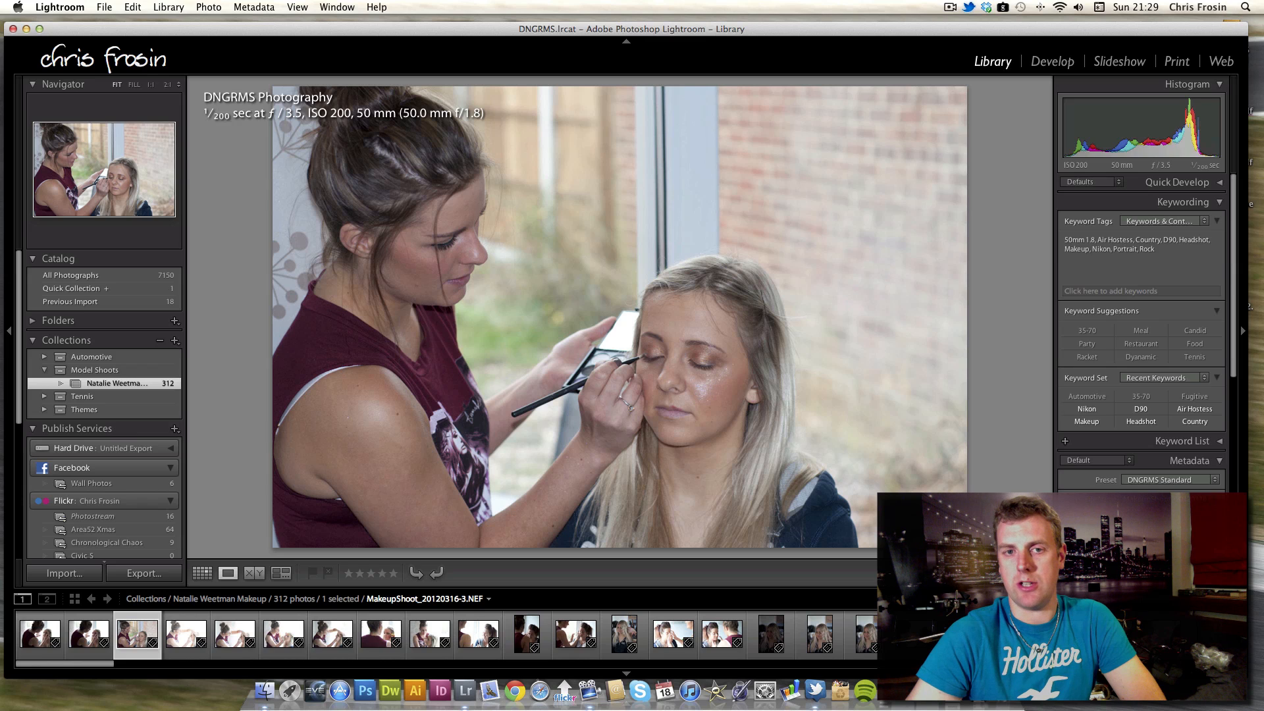
key(Right)
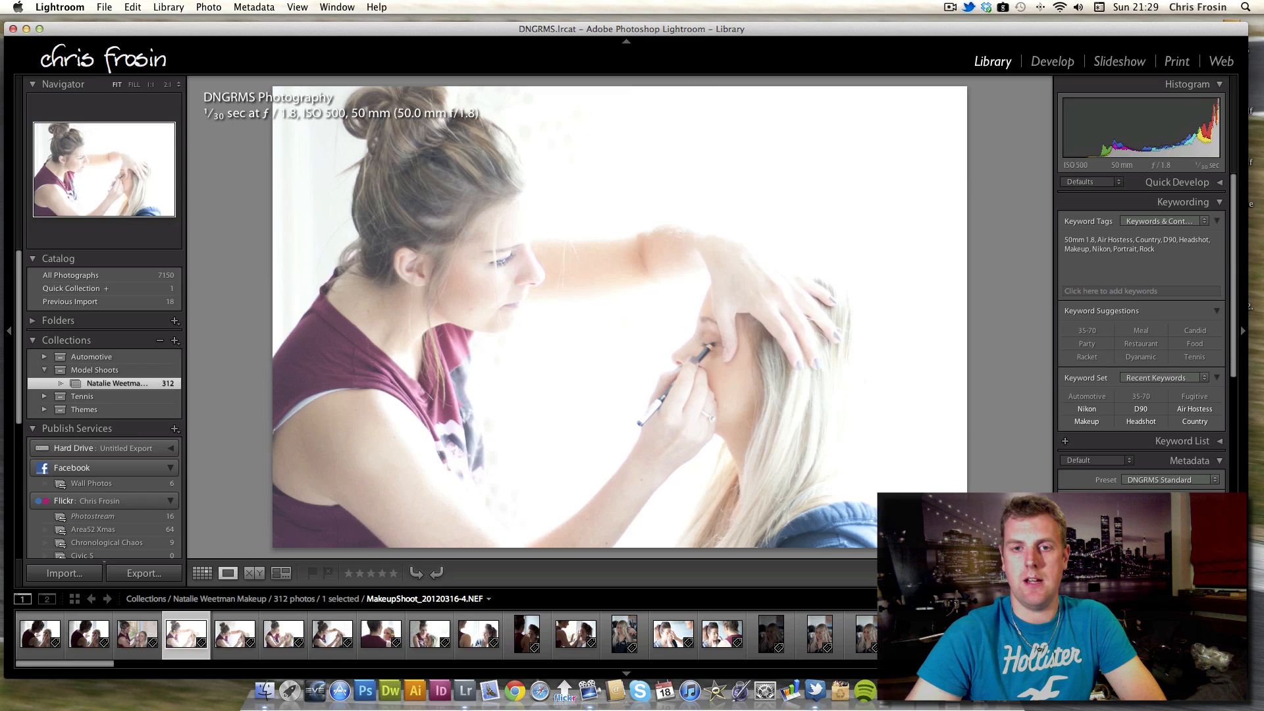
key(Right)
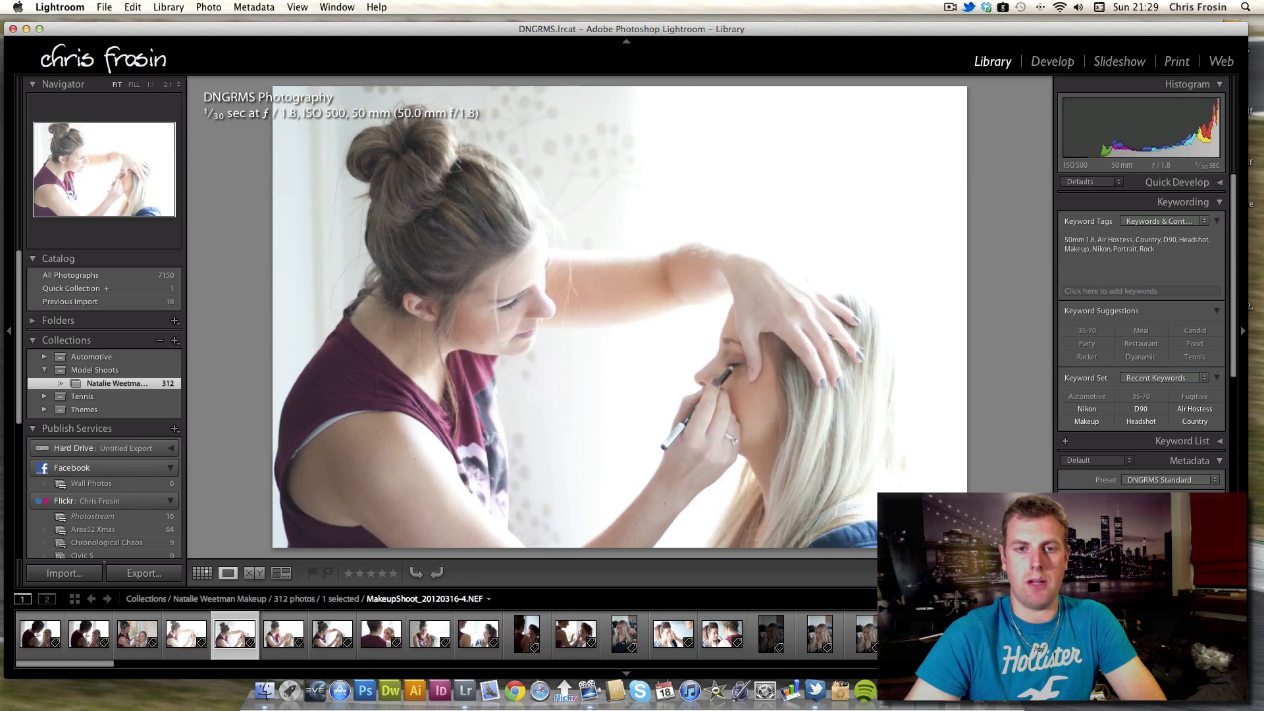
key(Right)
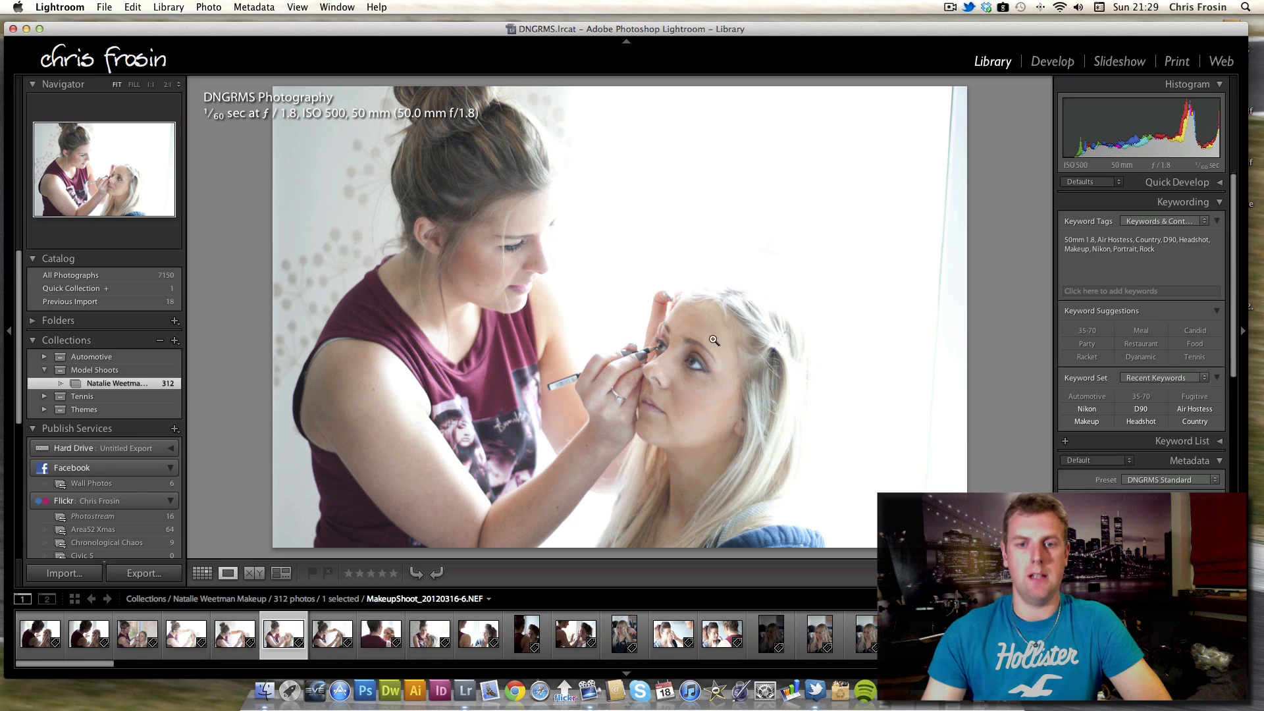
Zoom into the current photo, pan around to inspect the face details, and return to the fitted view.
click(693, 368)
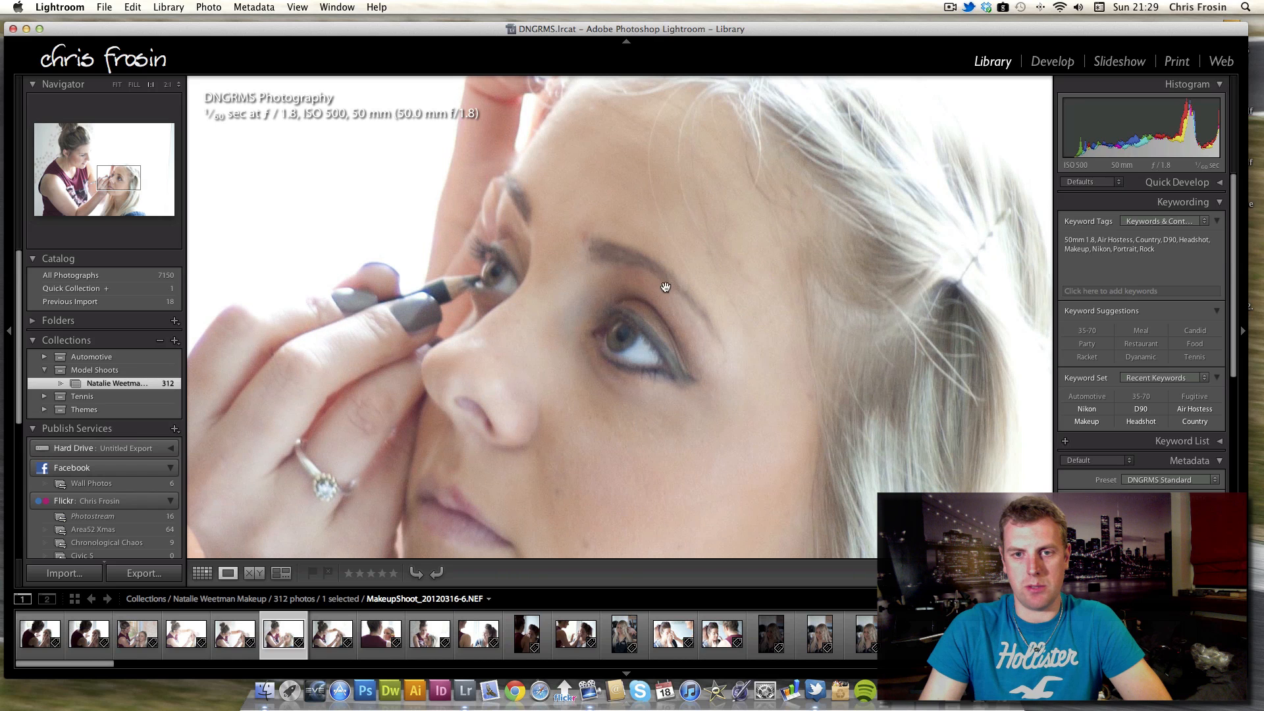
mouse_move(497, 322)
mouse_down()
mouse_move(829, 342)
mouse_move(683, 411)
mouse_up()
drag(431, 210, 572, 362)
mouse_move(451, 166)
mouse_down()
mouse_move(626, 277)
mouse_move(646, 364)
mouse_move(520, 283)
mouse_move(551, 274)
mouse_move(539, 307)
mouse_up()
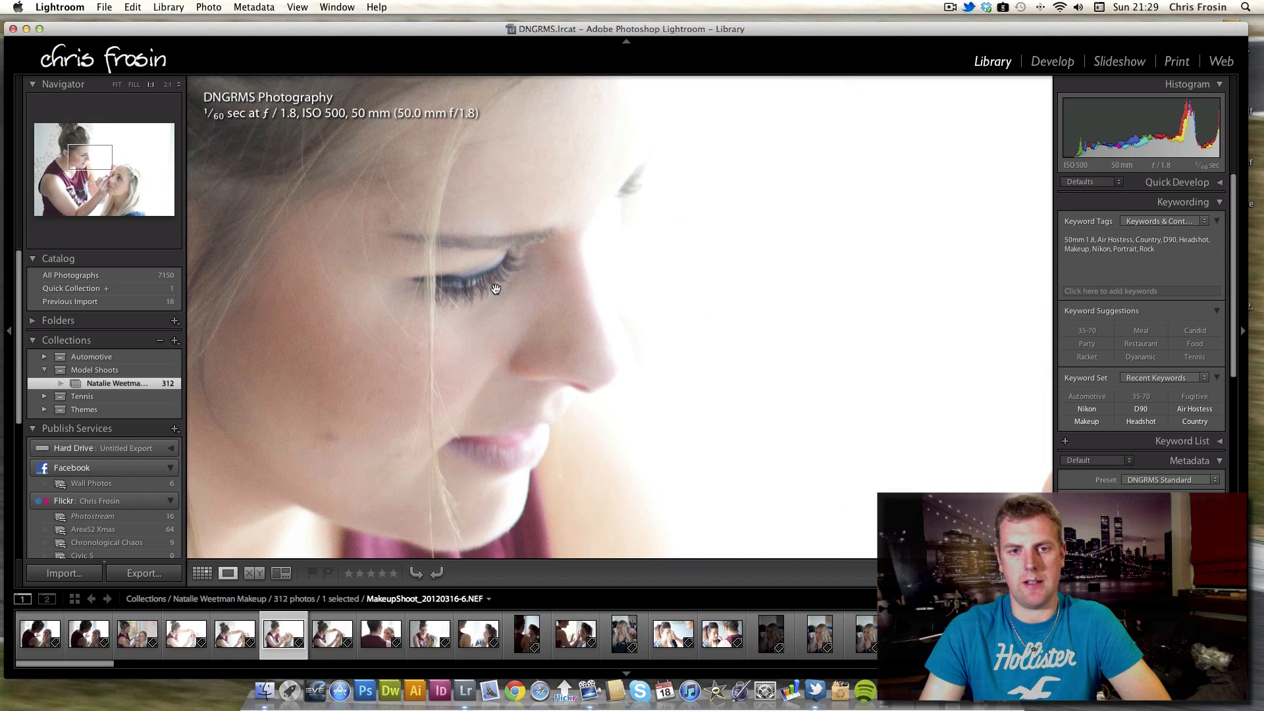
click(591, 351)
Browse forward through the next photos of the shoot in loupe view.
key(Right)
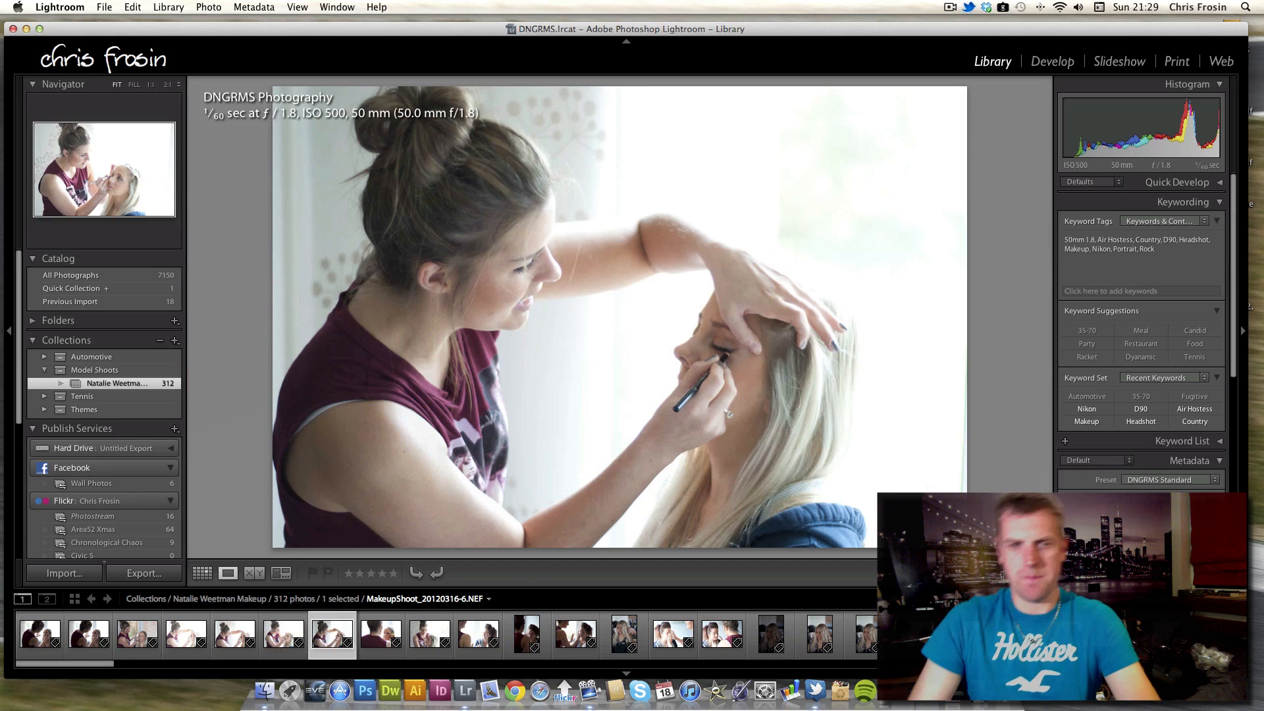
key(Right)
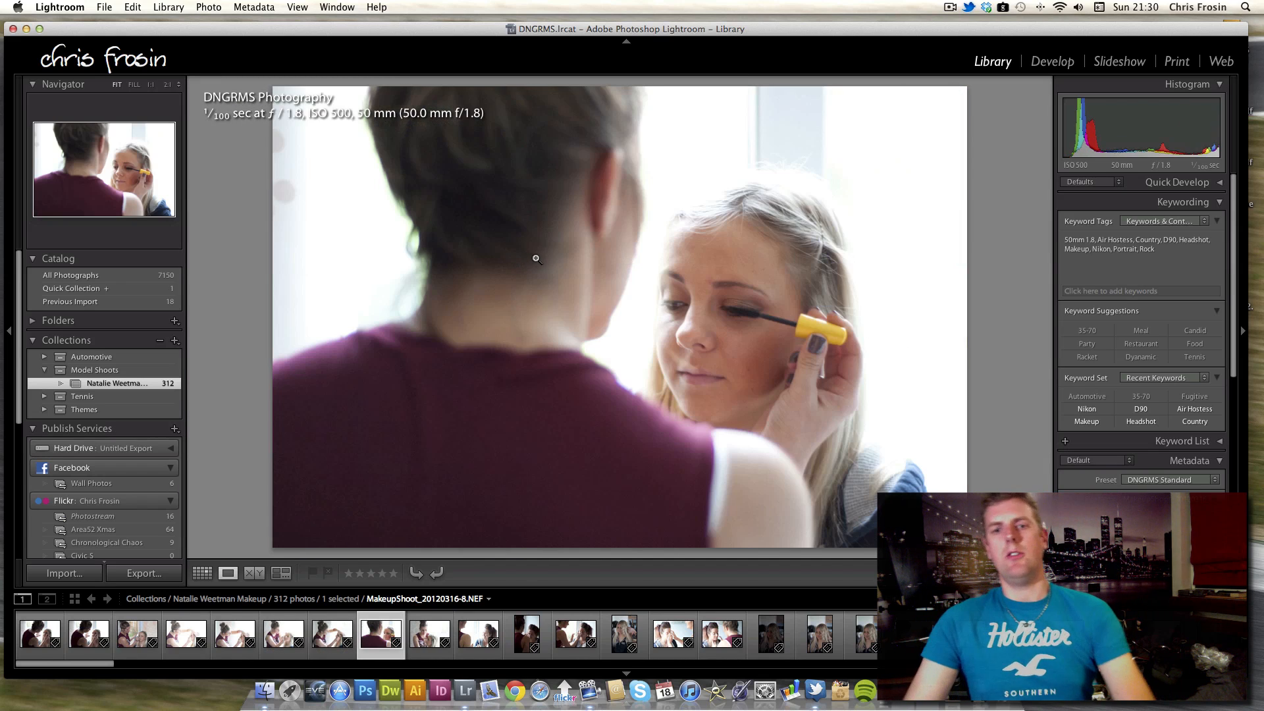
key(Right)
key(Right)
key(Right)
key(Left)
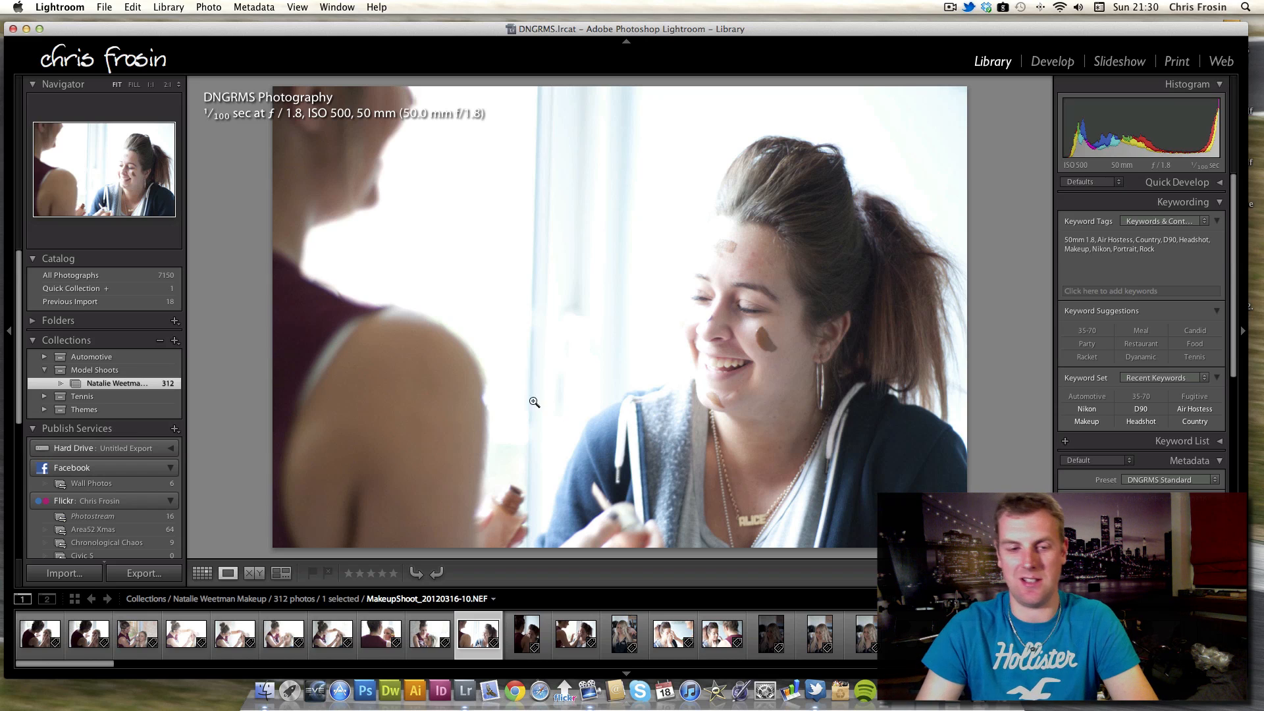
key(Right)
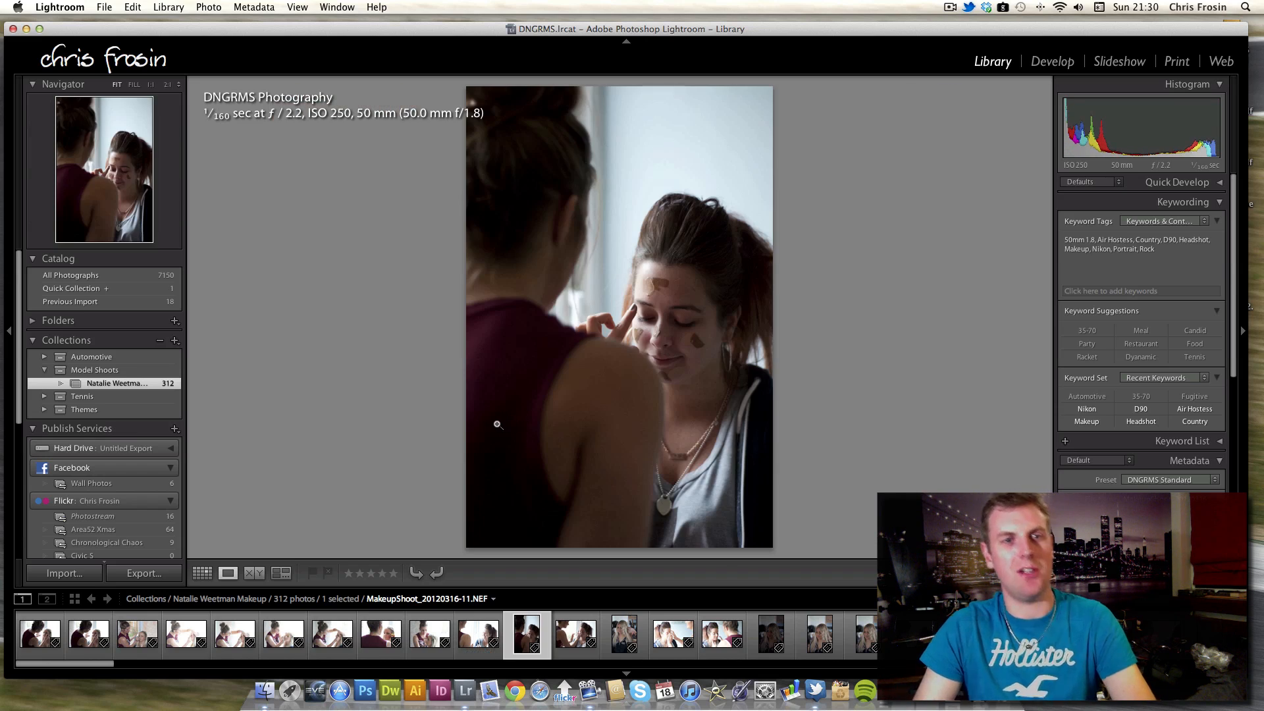
key(Right)
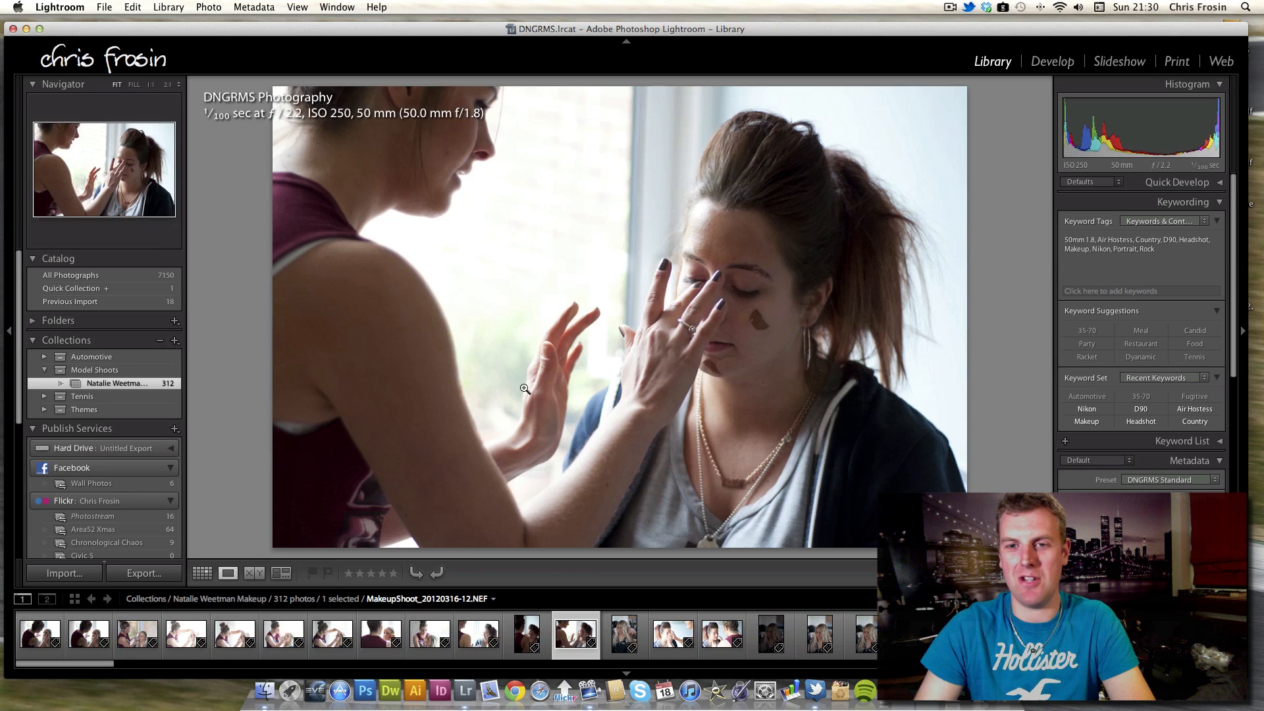
key(Right)
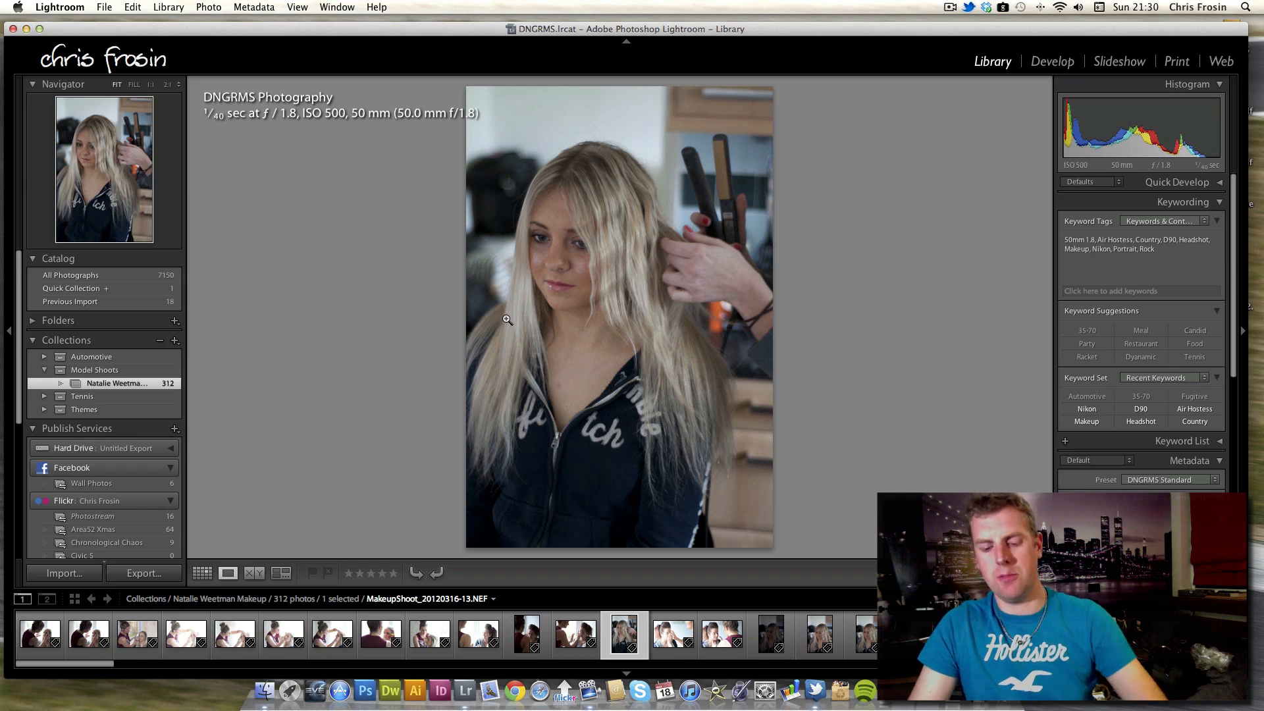
key(Right)
key(Right)
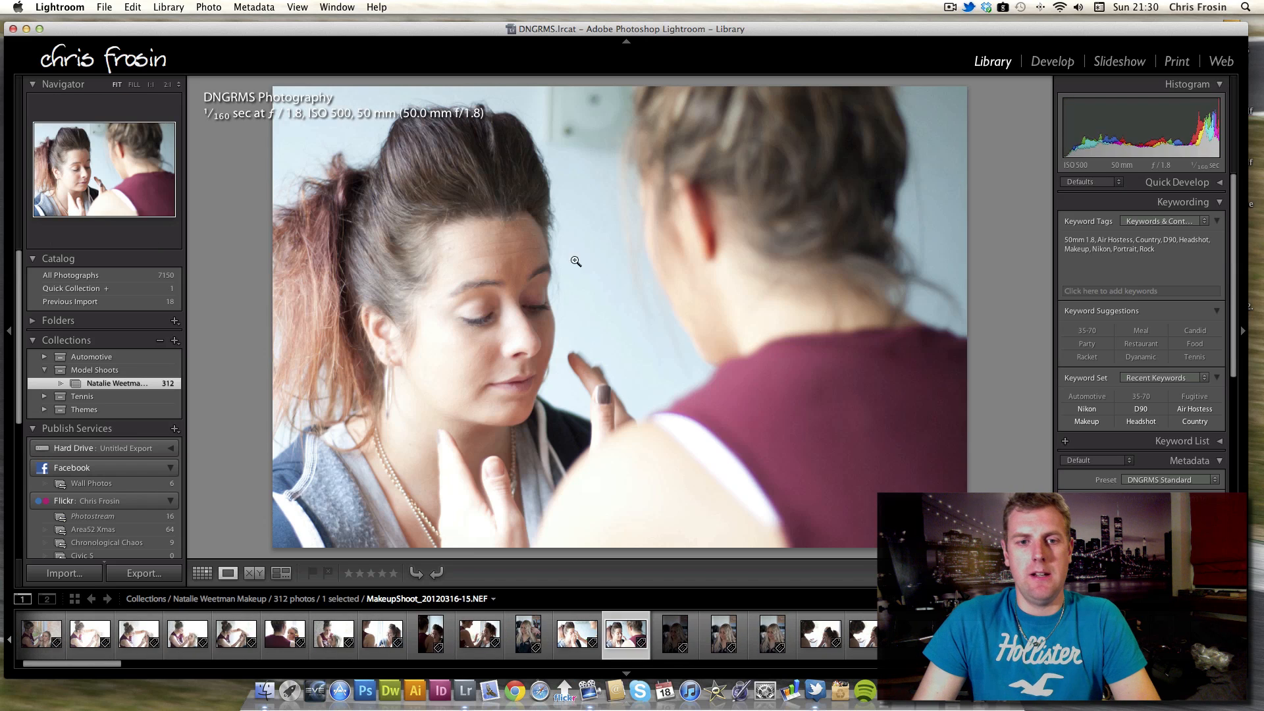
key(Right)
Flip back and forth between neighbouring photos to compare them, then continue forward through the shoot.
key(Left)
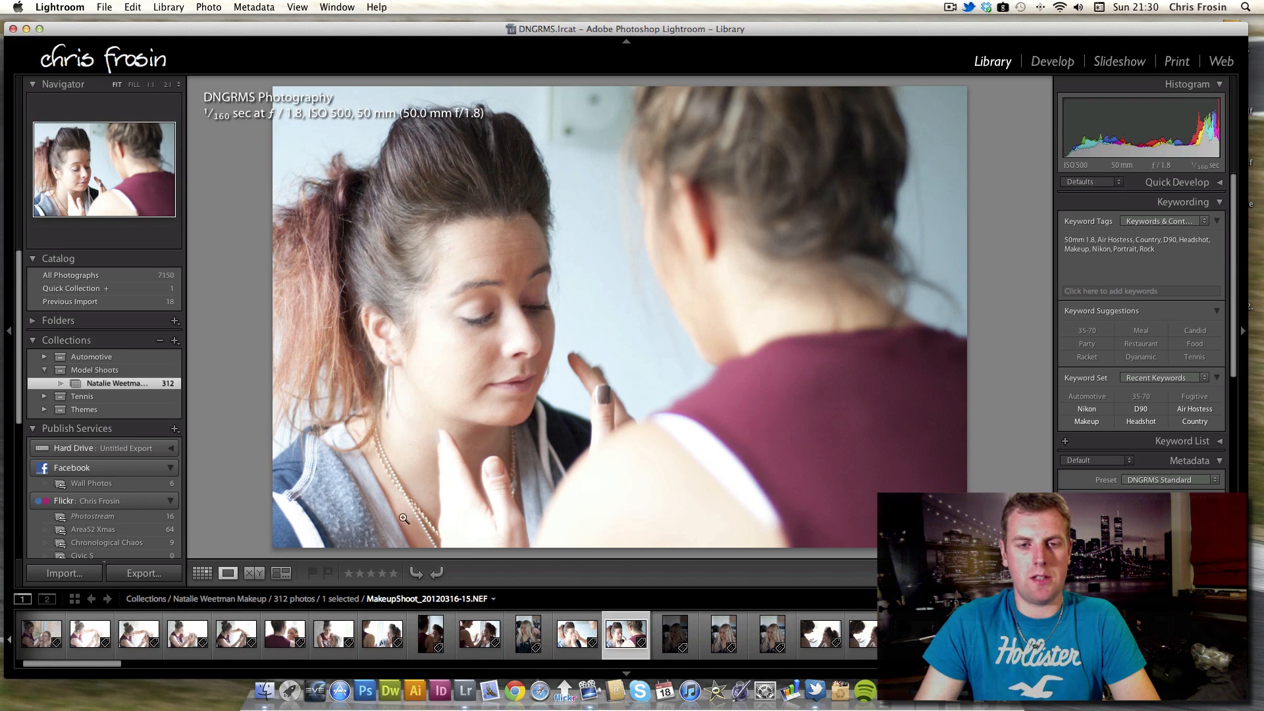
key(Right)
key(Left)
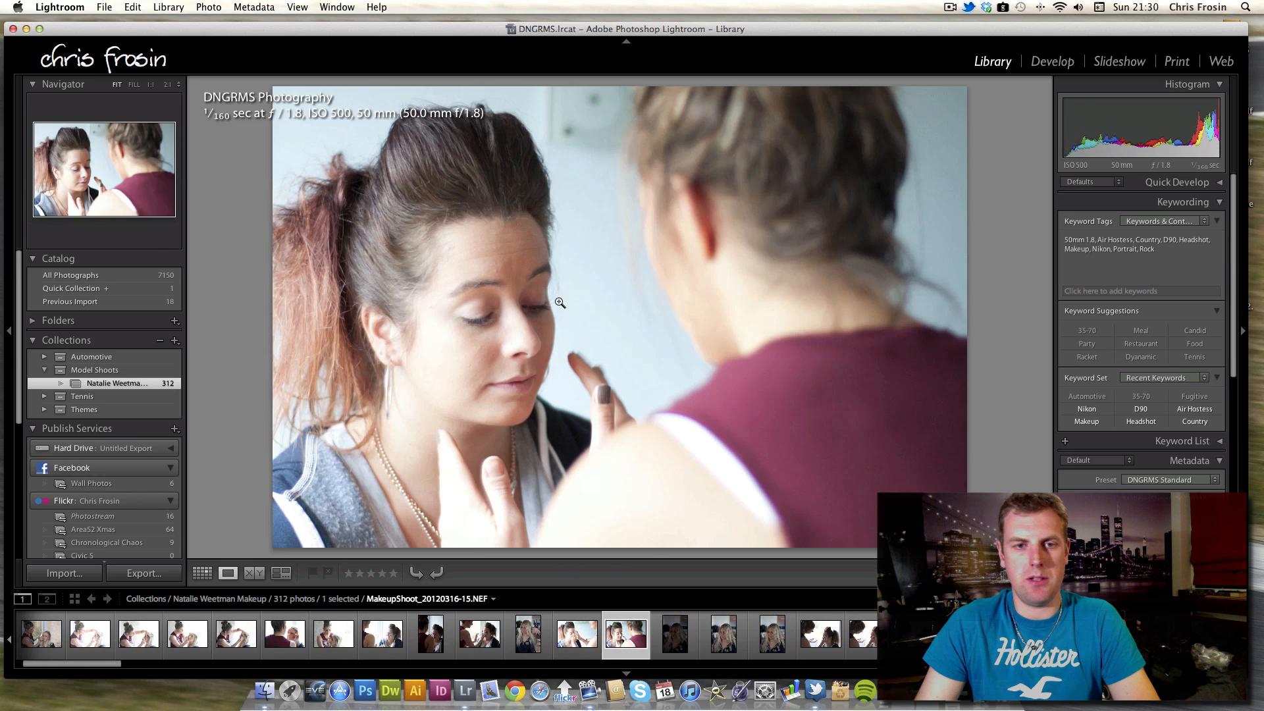
key(Right)
key(Right)
key(Left)
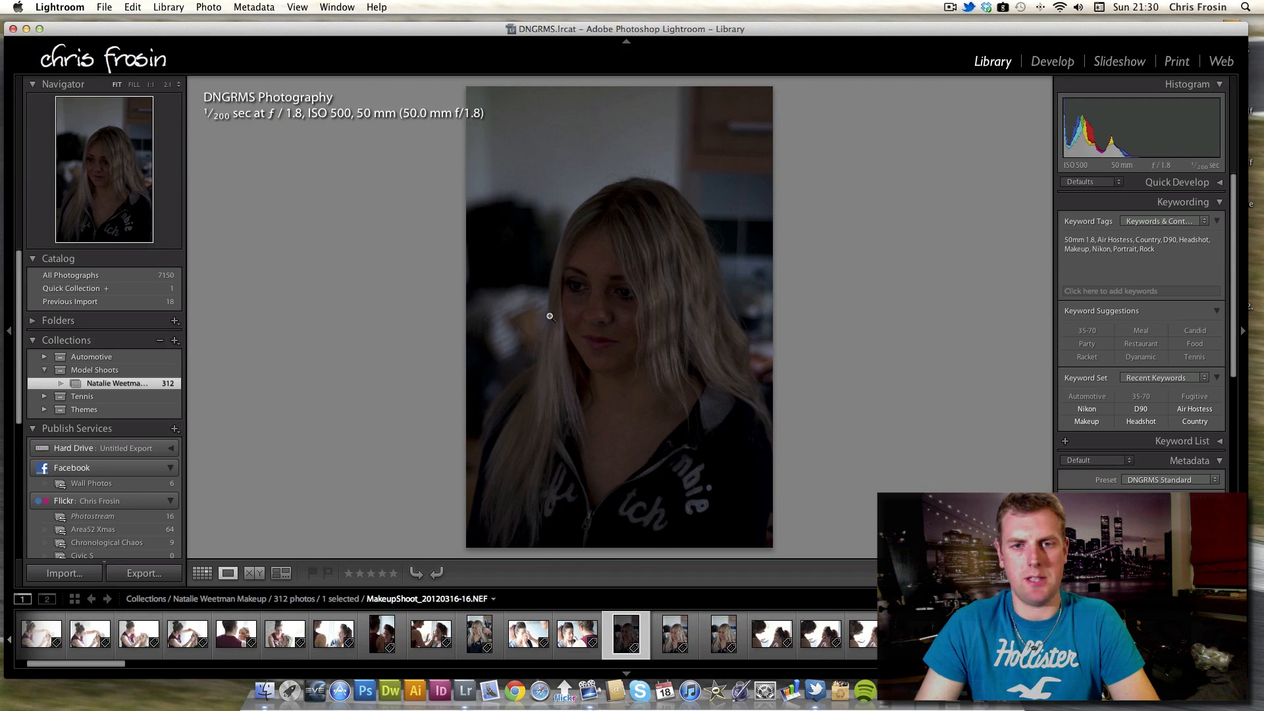
key(Right)
key(Right)
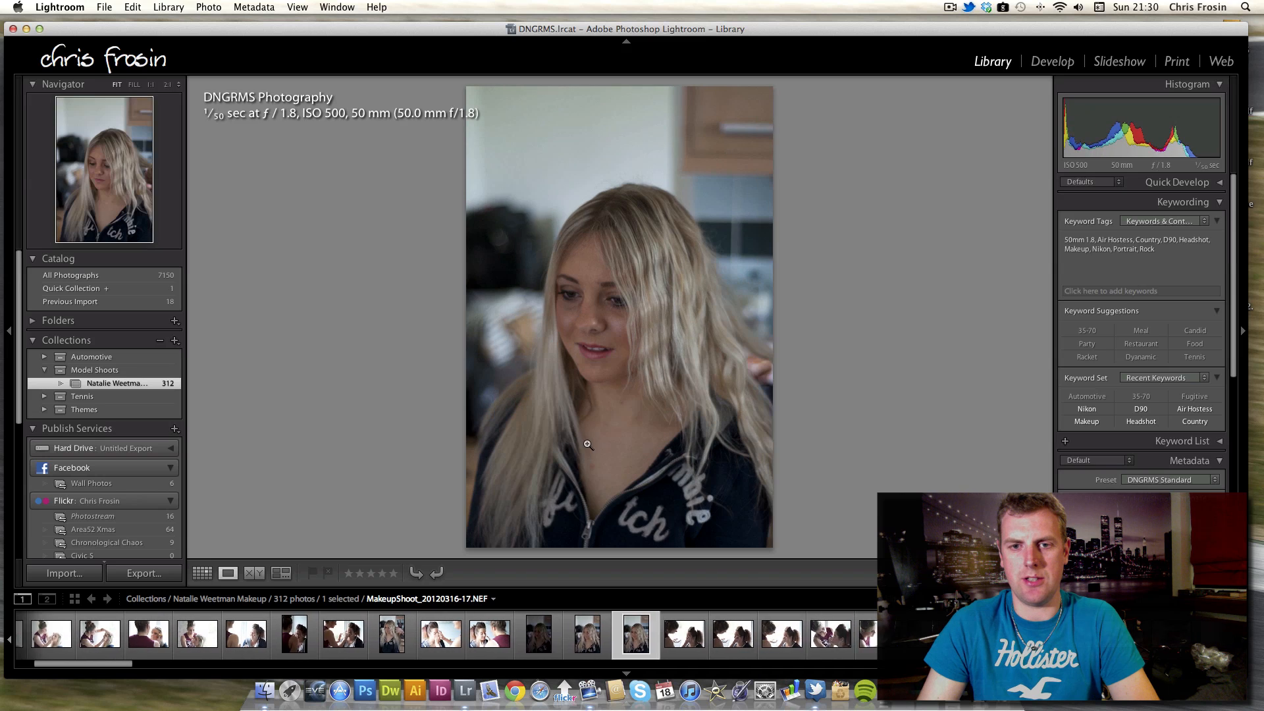
key(Right)
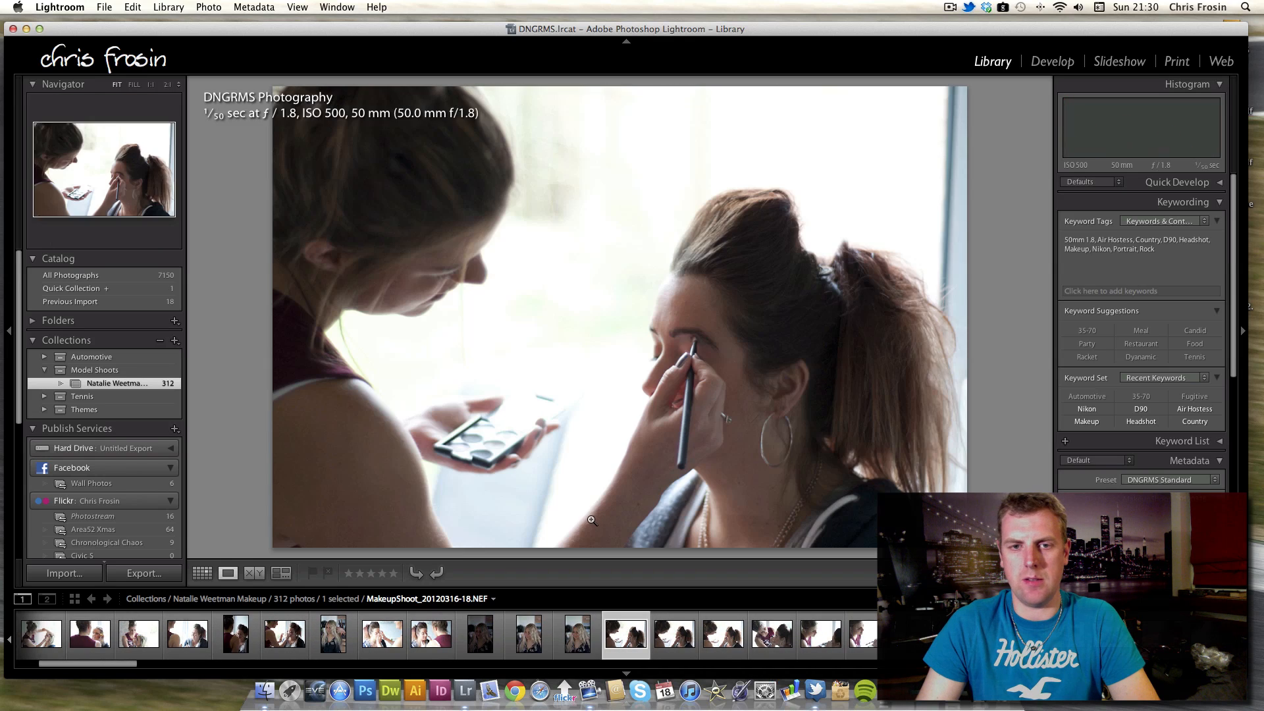
Keep stepping forward through the later shoot photos, including the makeup product close-ups.
key(Right)
key(Right)
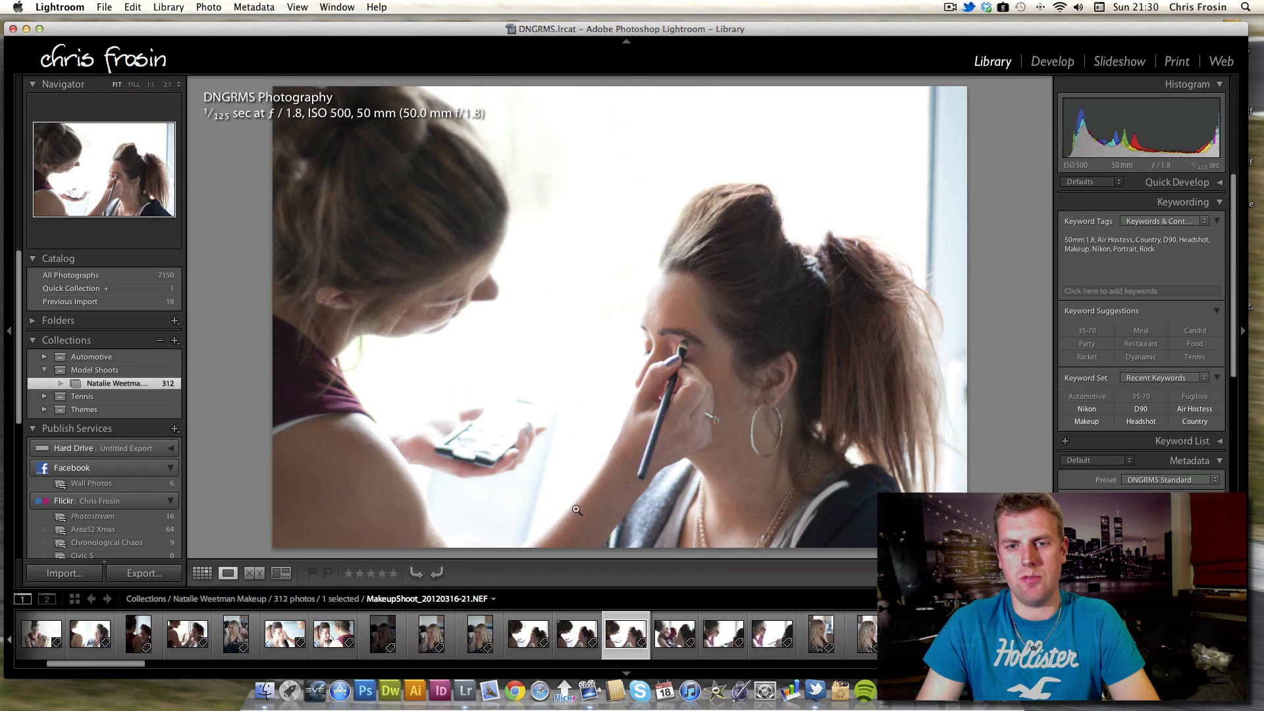
key(Right)
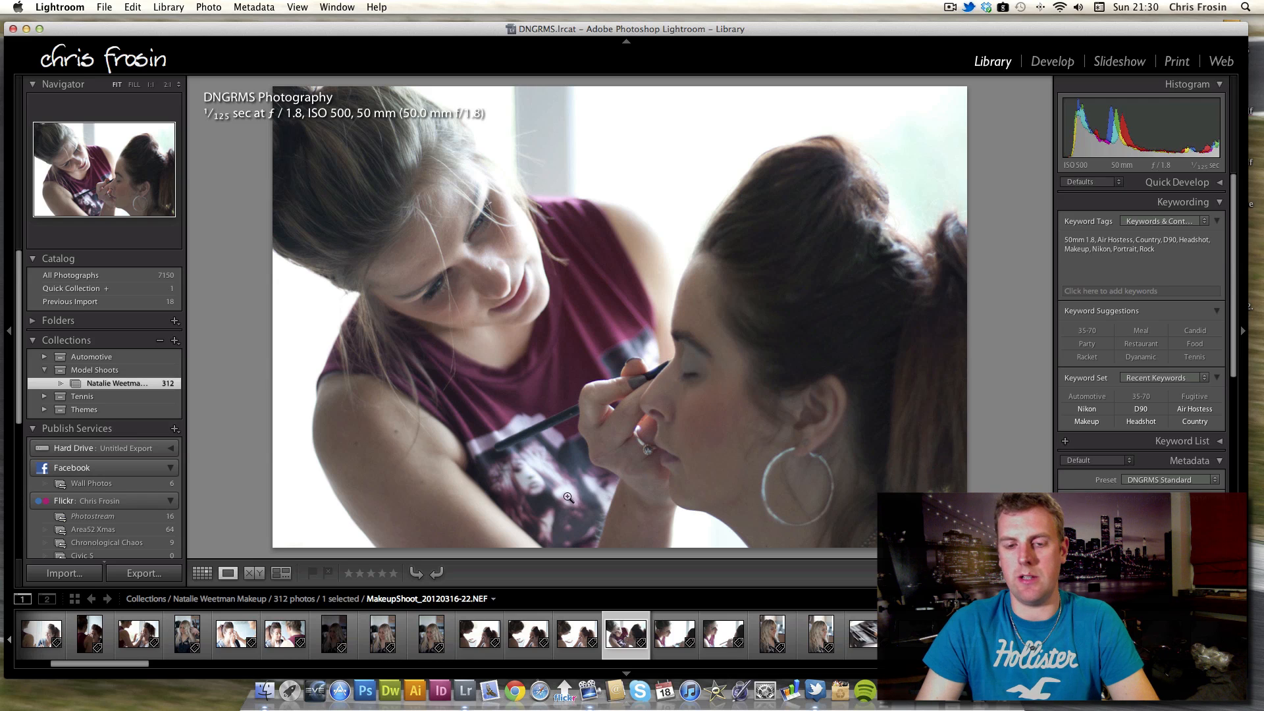
key(Right)
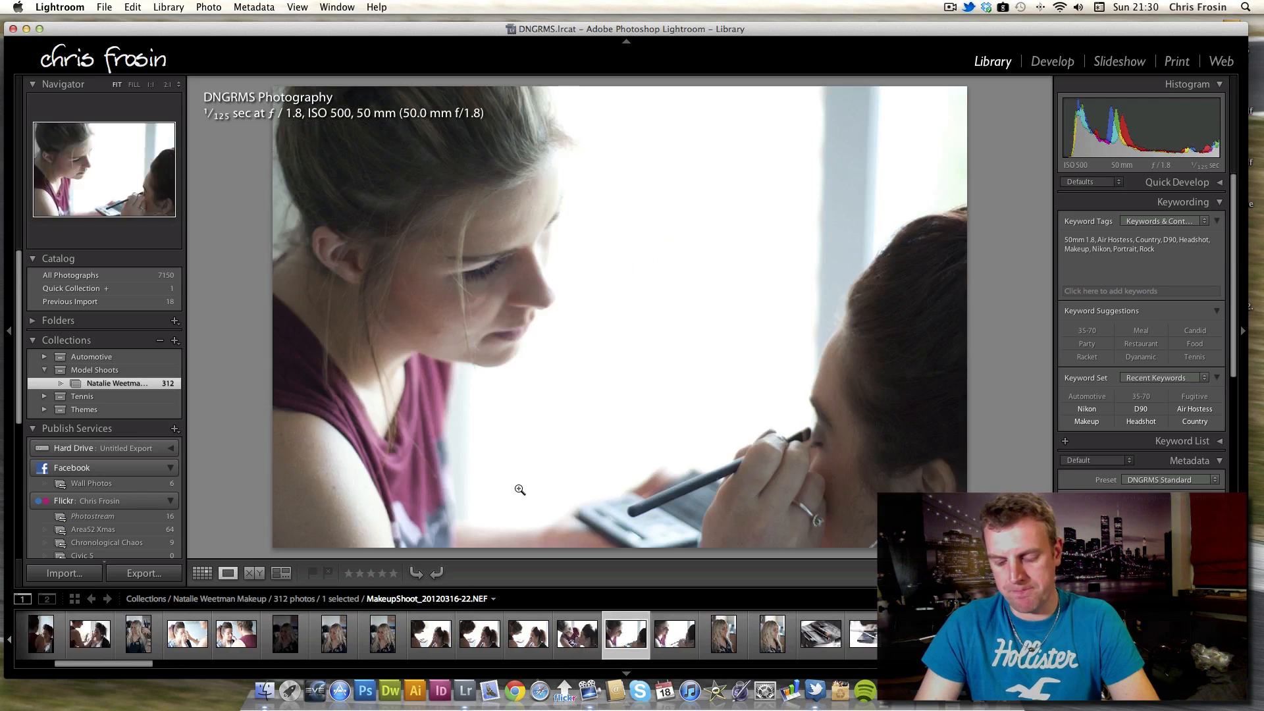
key(Right)
key(Right)
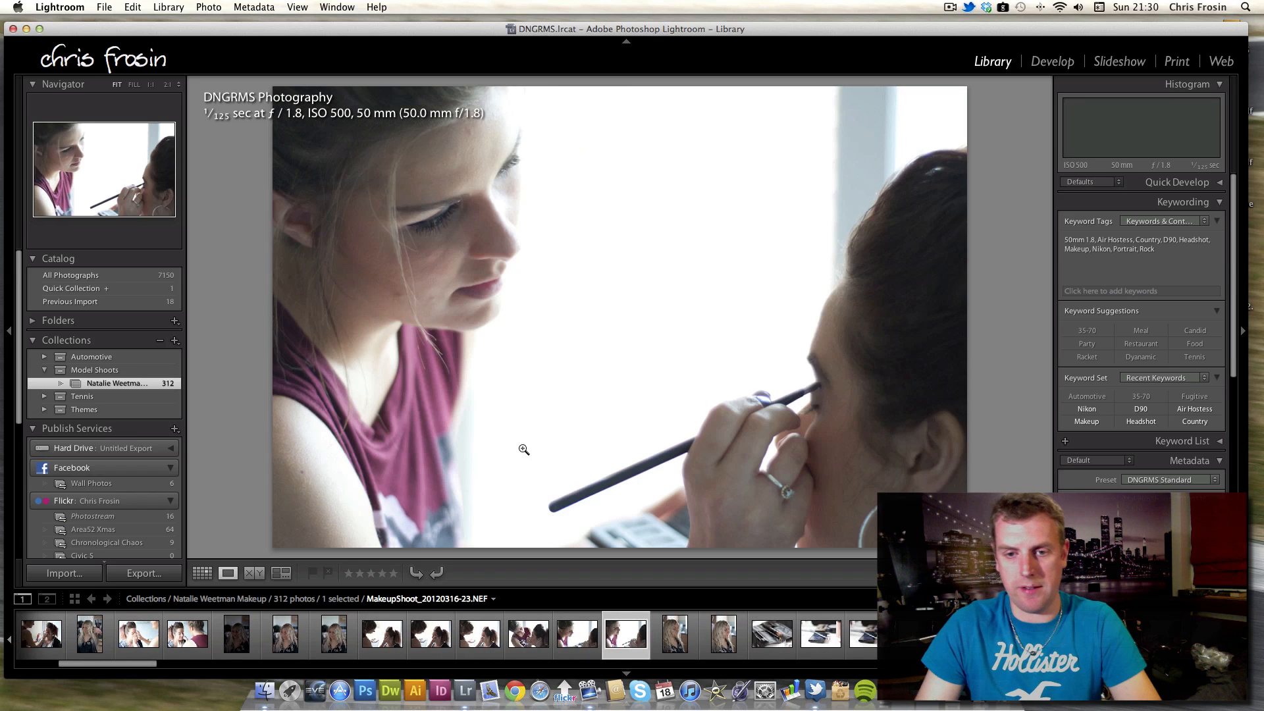
key(Right)
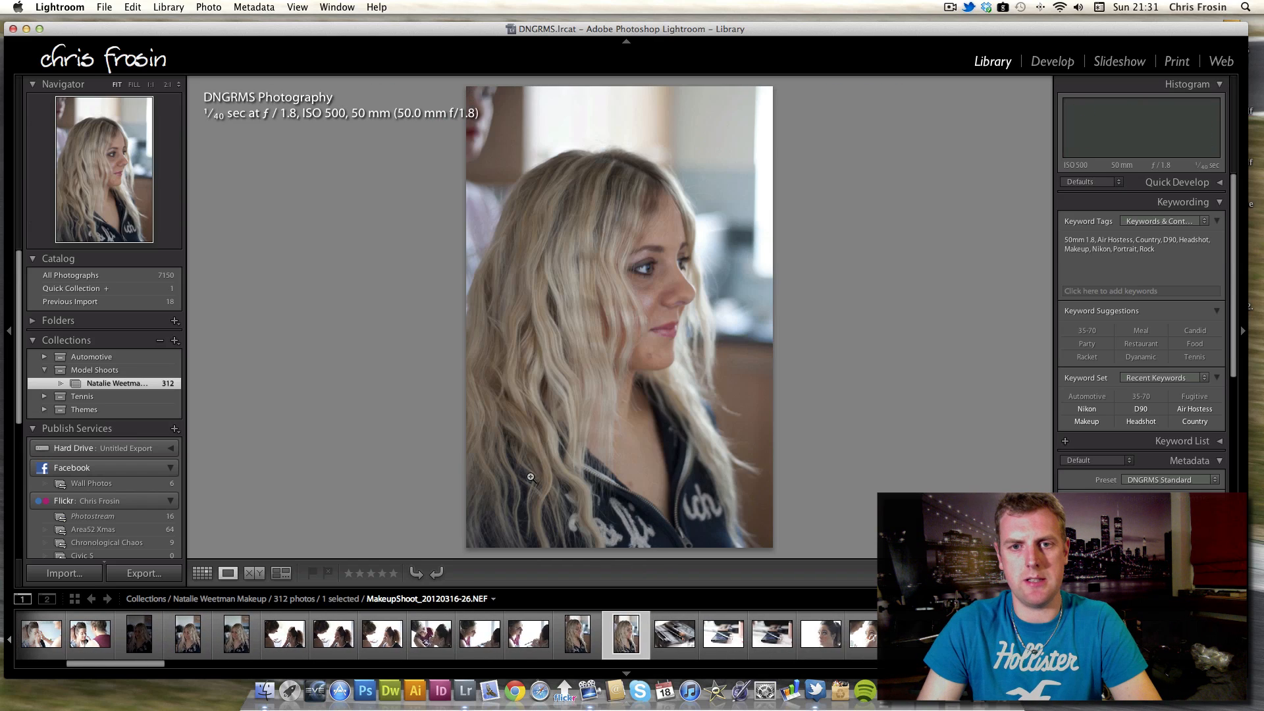
key(Right)
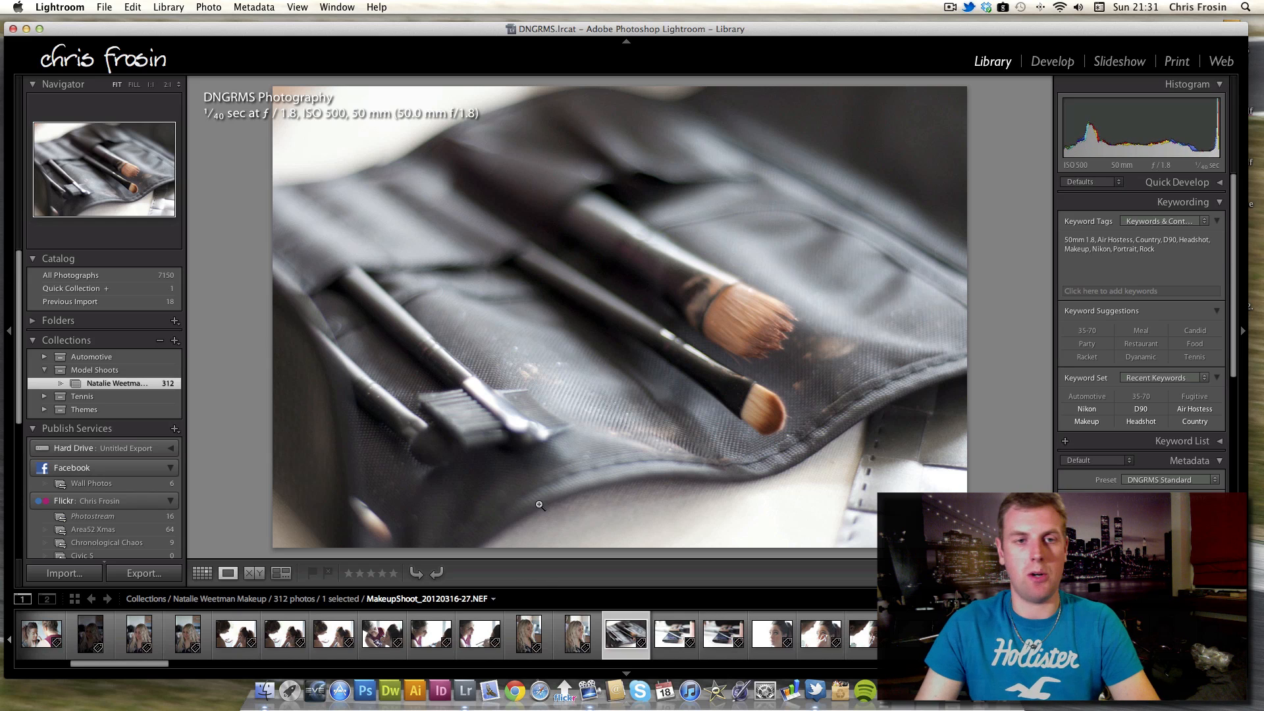
key(Right)
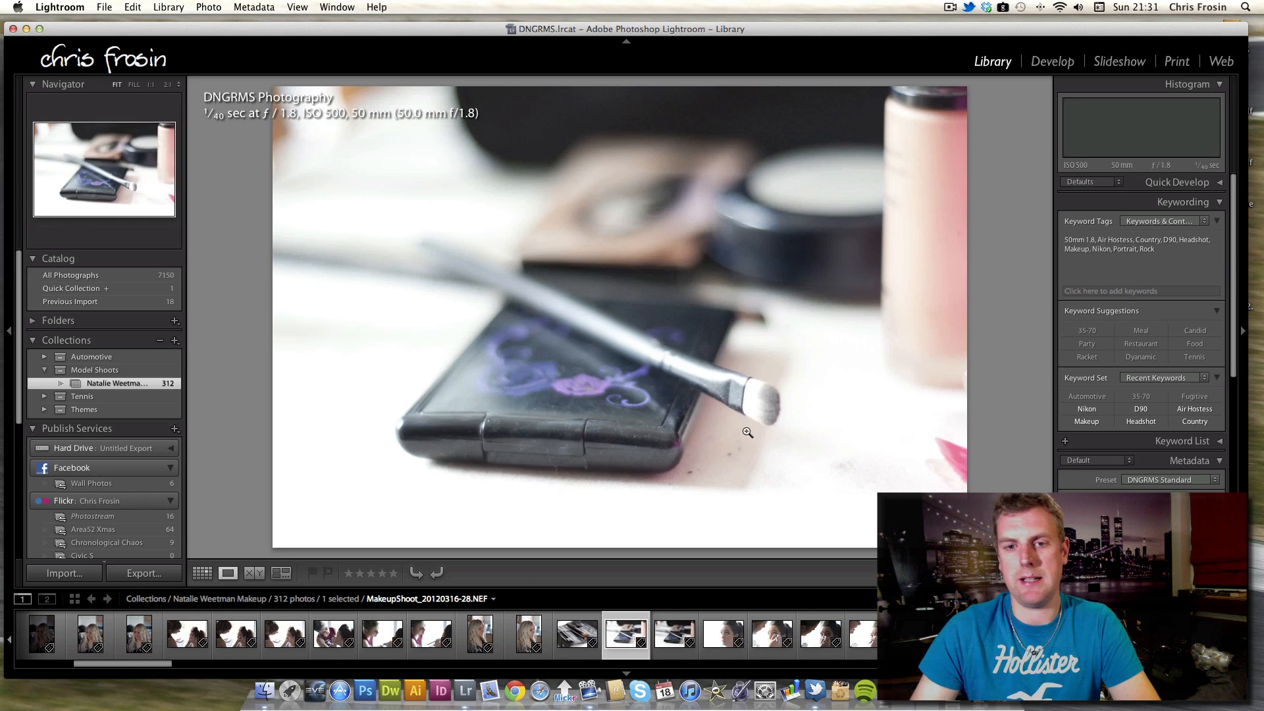
key(Right)
key(Right)
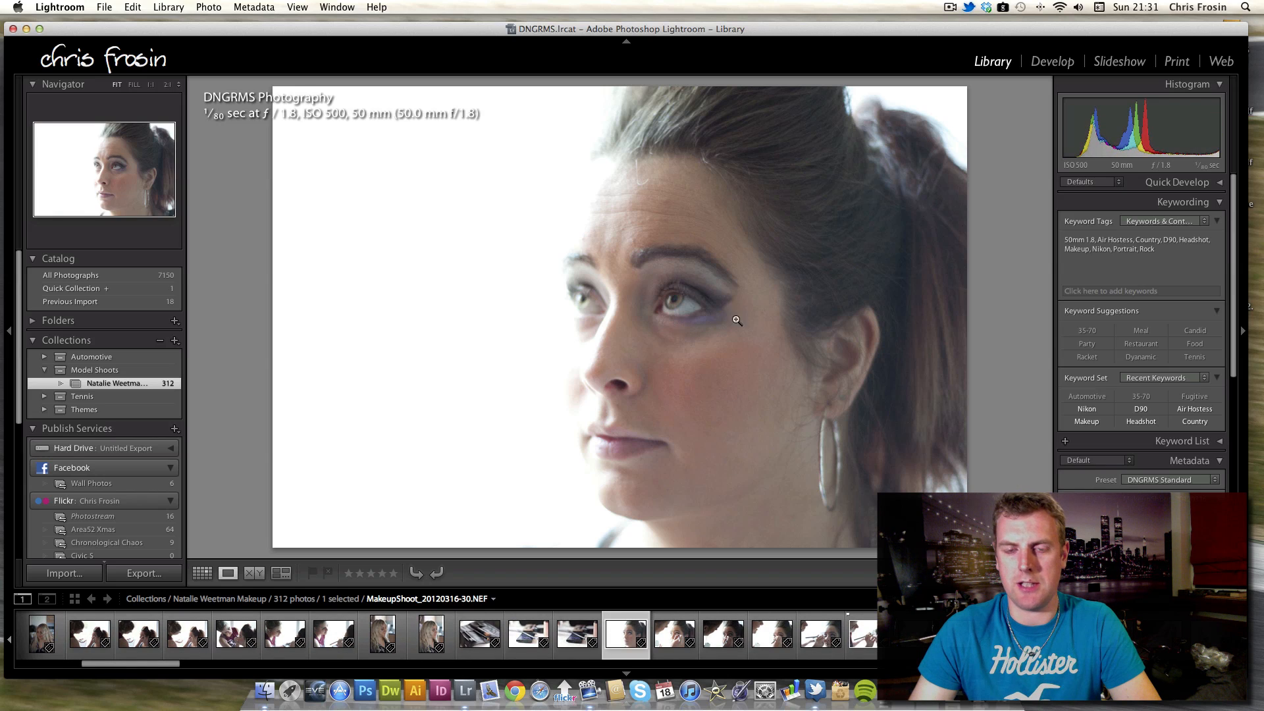
Advance to the next photo, zoom into the model's eye area, pan slightly, and return to the fitted view.
key(Right)
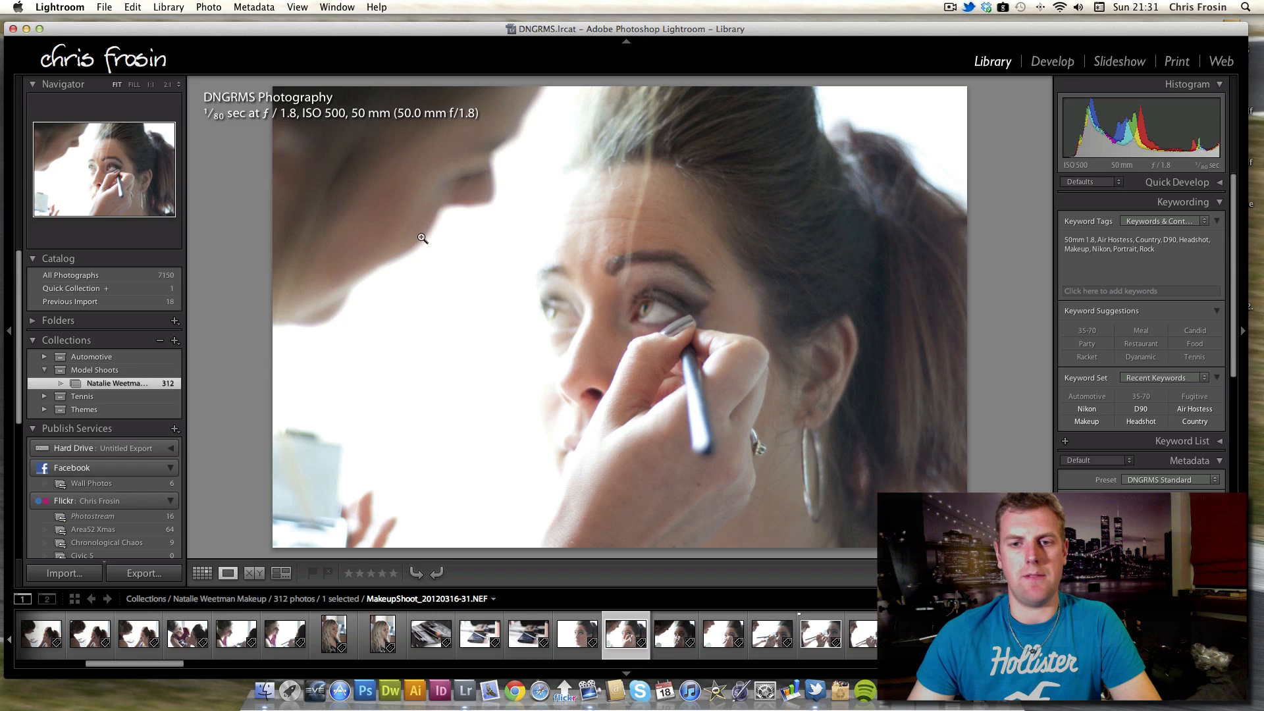
click(658, 303)
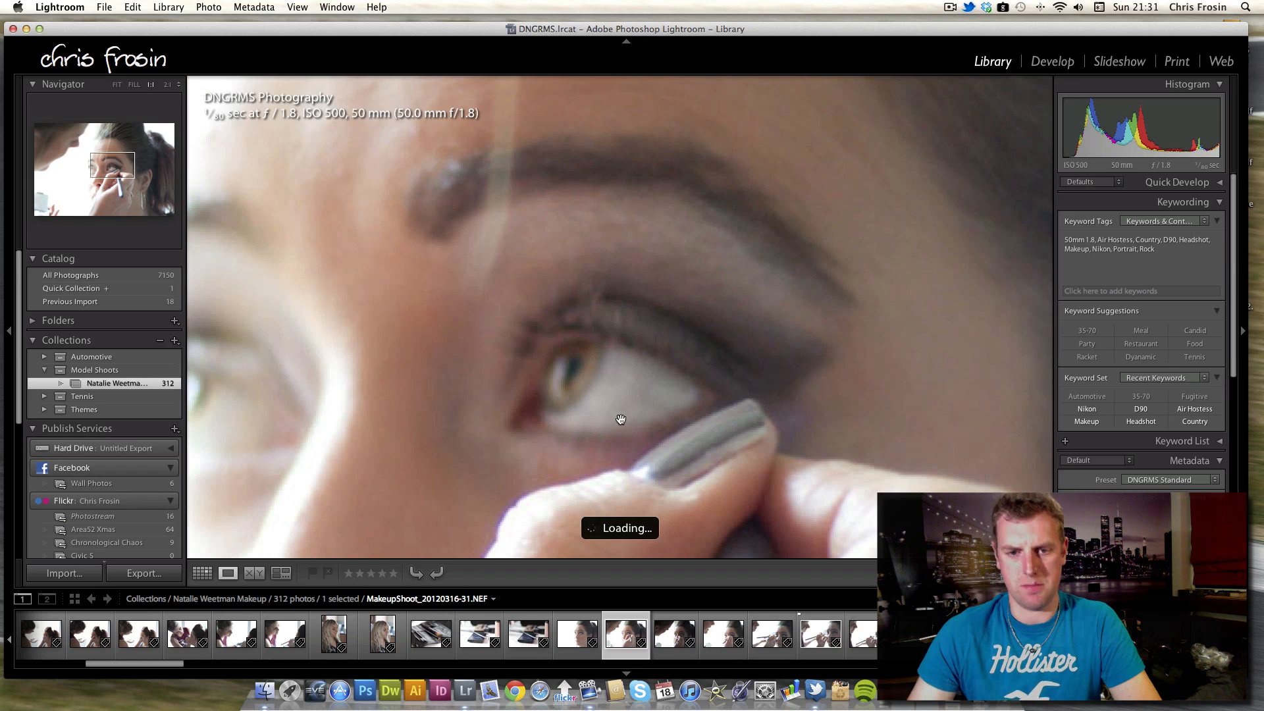
drag(605, 421, 634, 392)
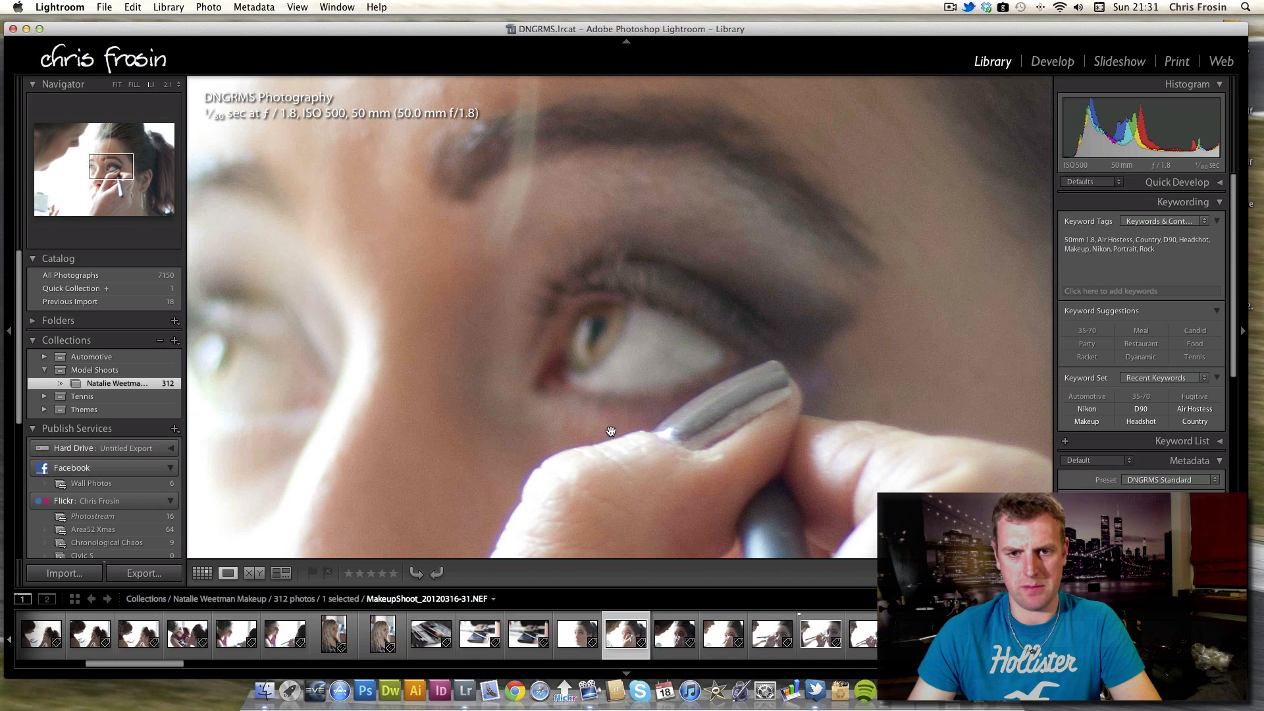
click(648, 352)
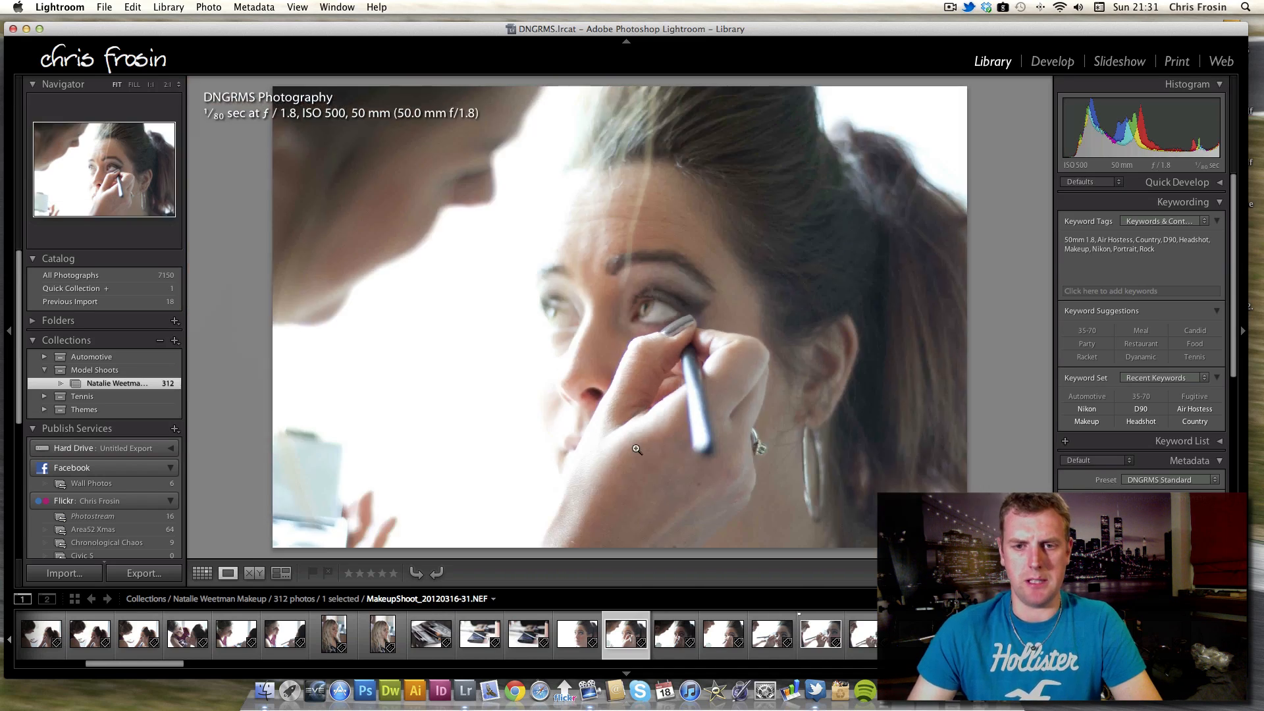
Step forward three photos and zoom into the eyeliner close-up, pan around, then return to the fitted view.
key(Right)
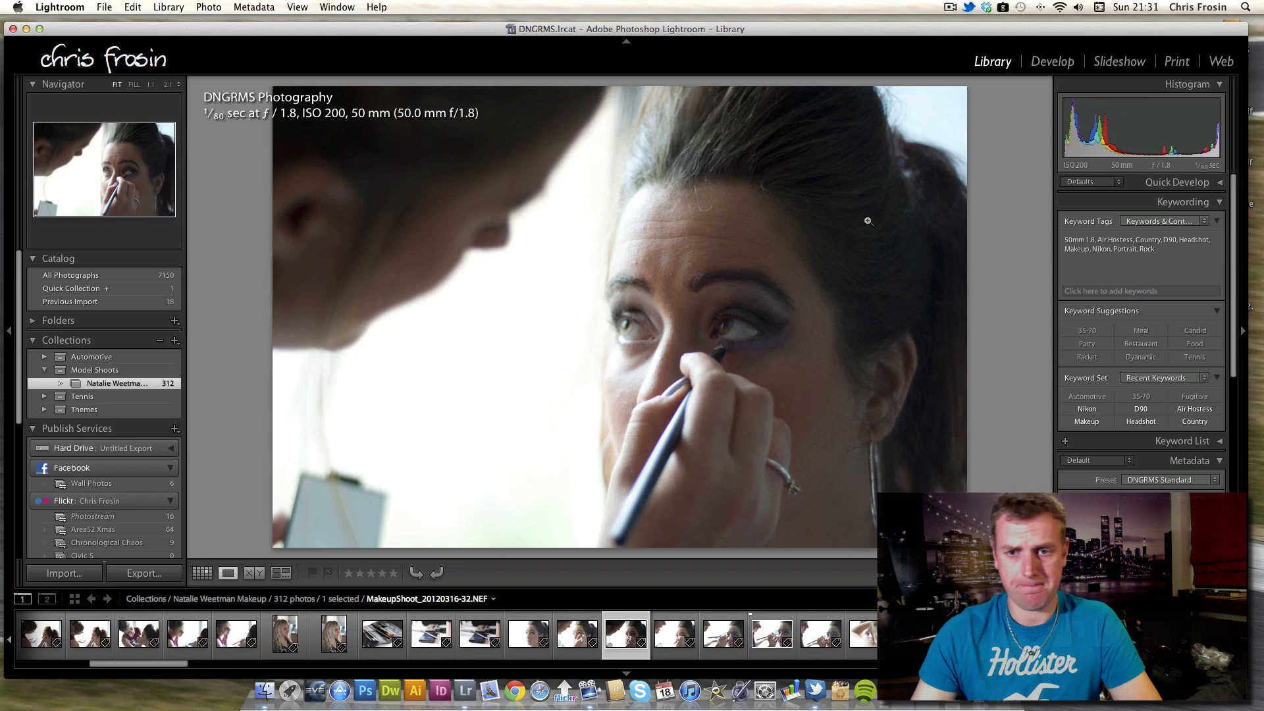
key(Right)
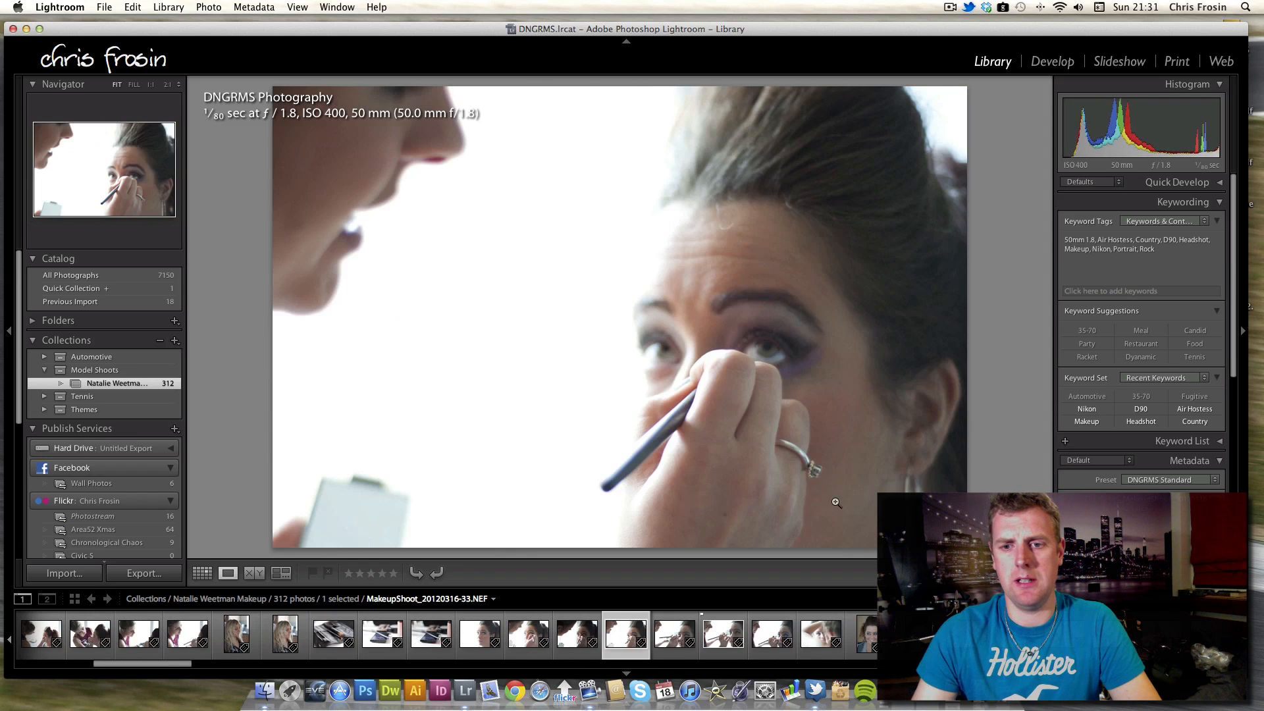
key(Right)
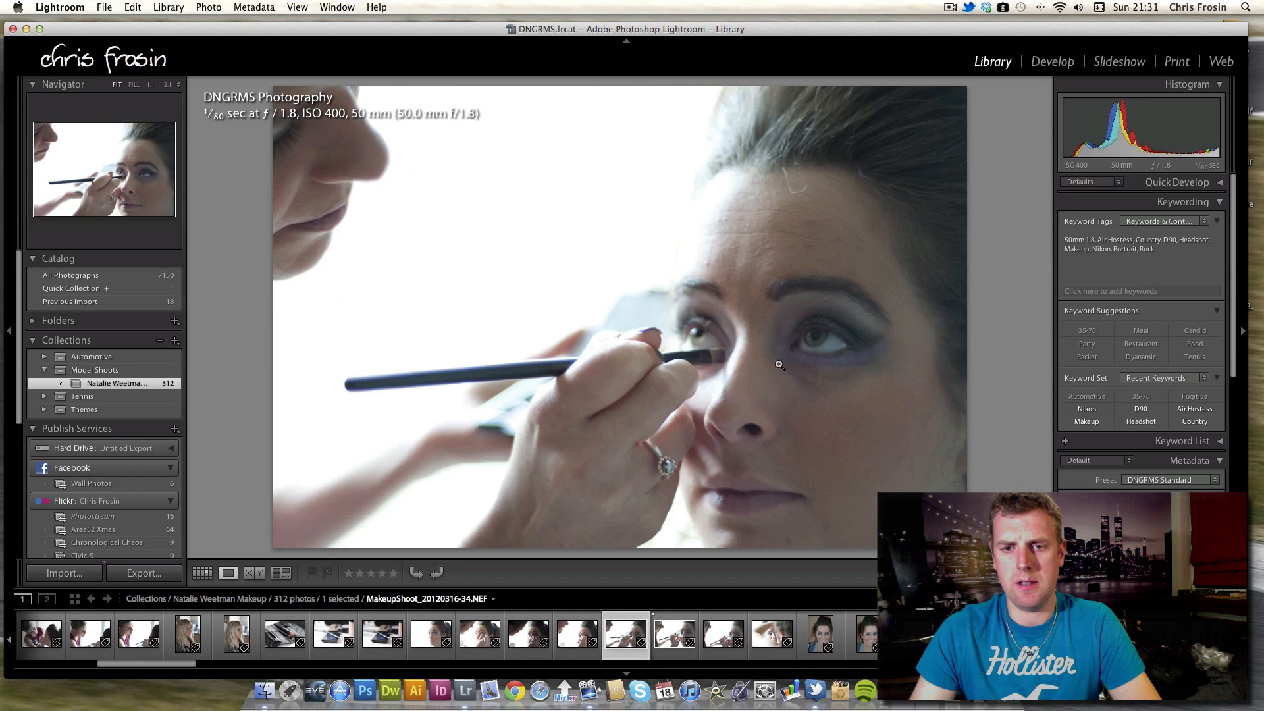
click(711, 345)
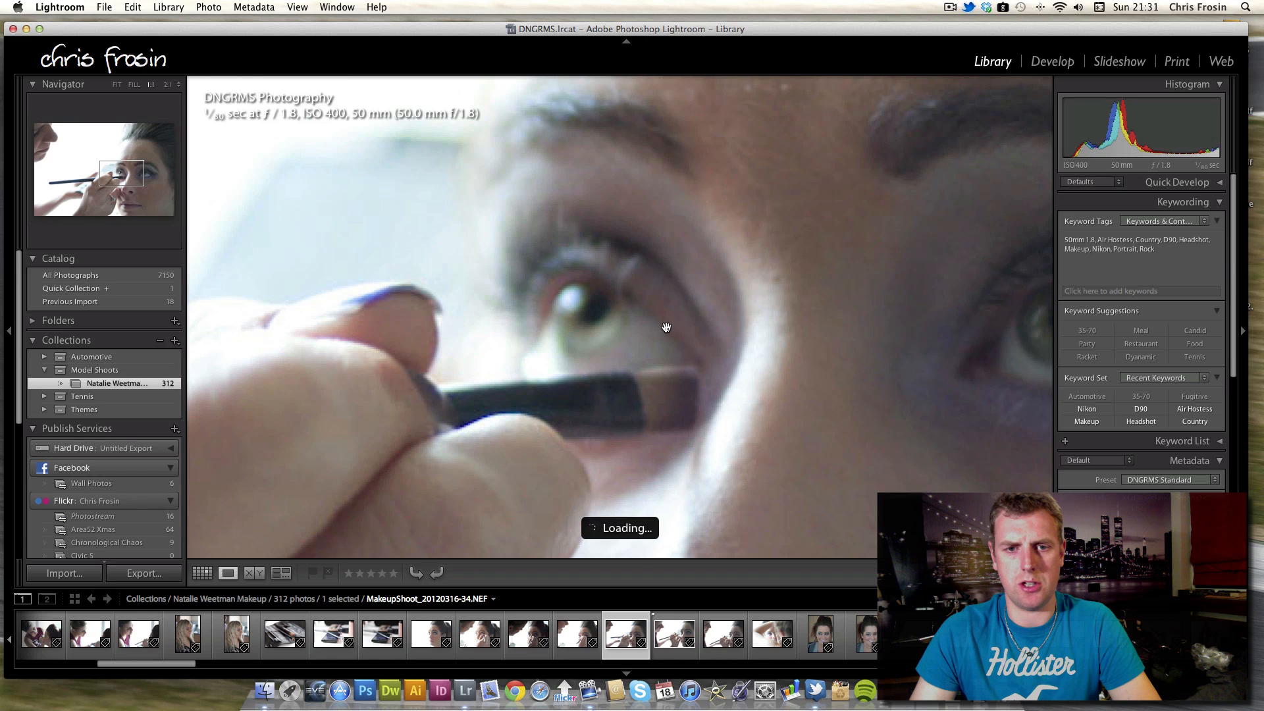
drag(735, 336, 649, 352)
click(648, 352)
Flip back and forth between the neighbouring eyeliner shots, briefly zooming in and out on one of them.
key(Right)
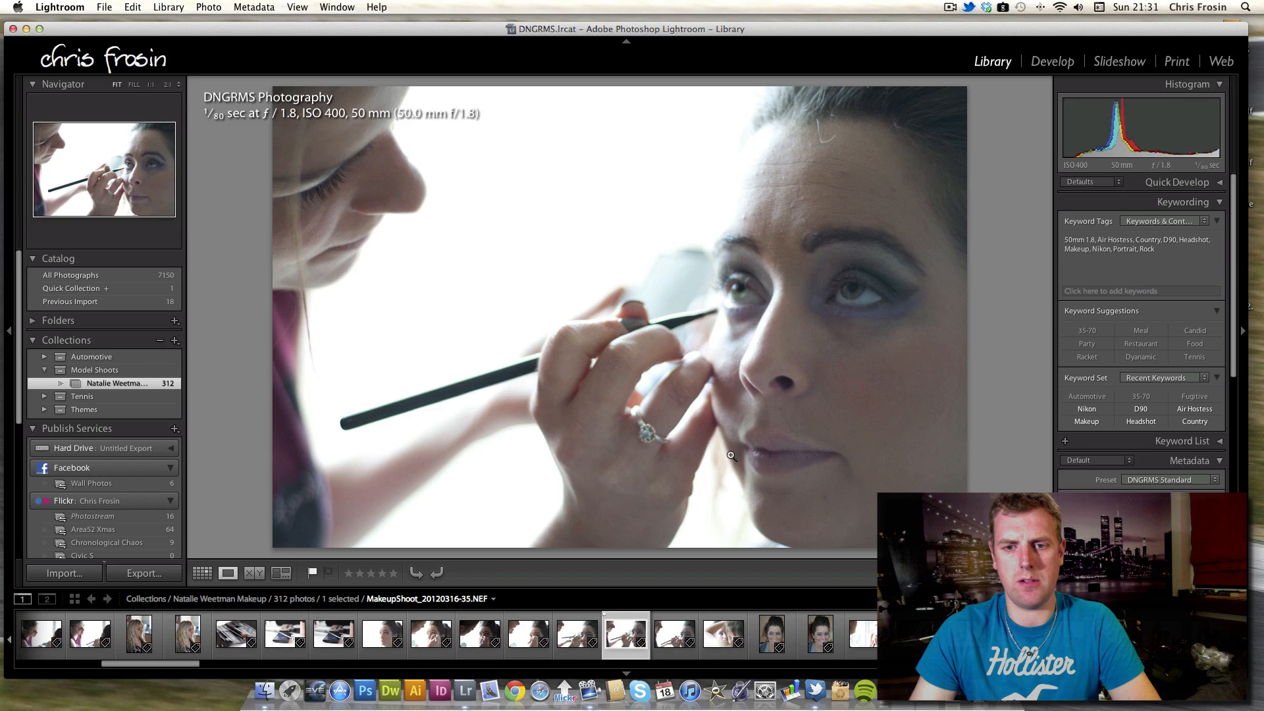
key(Right)
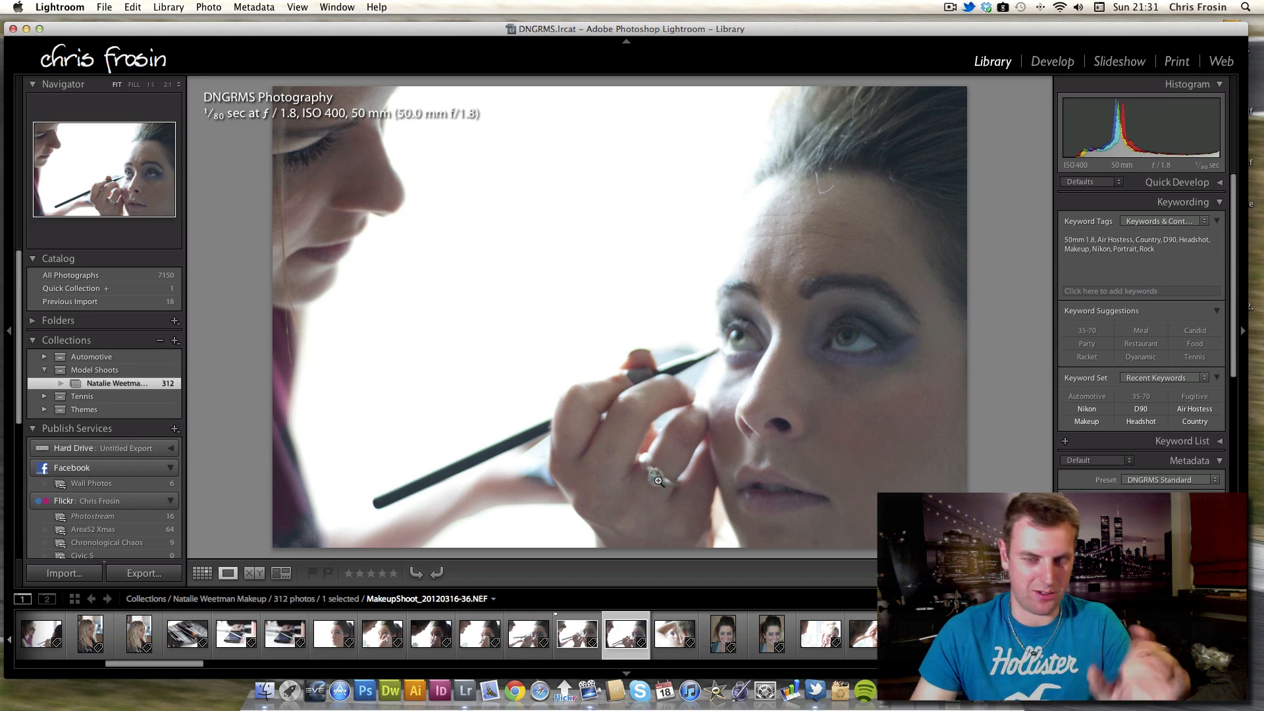
key(Left)
key(Left)
key(Left)
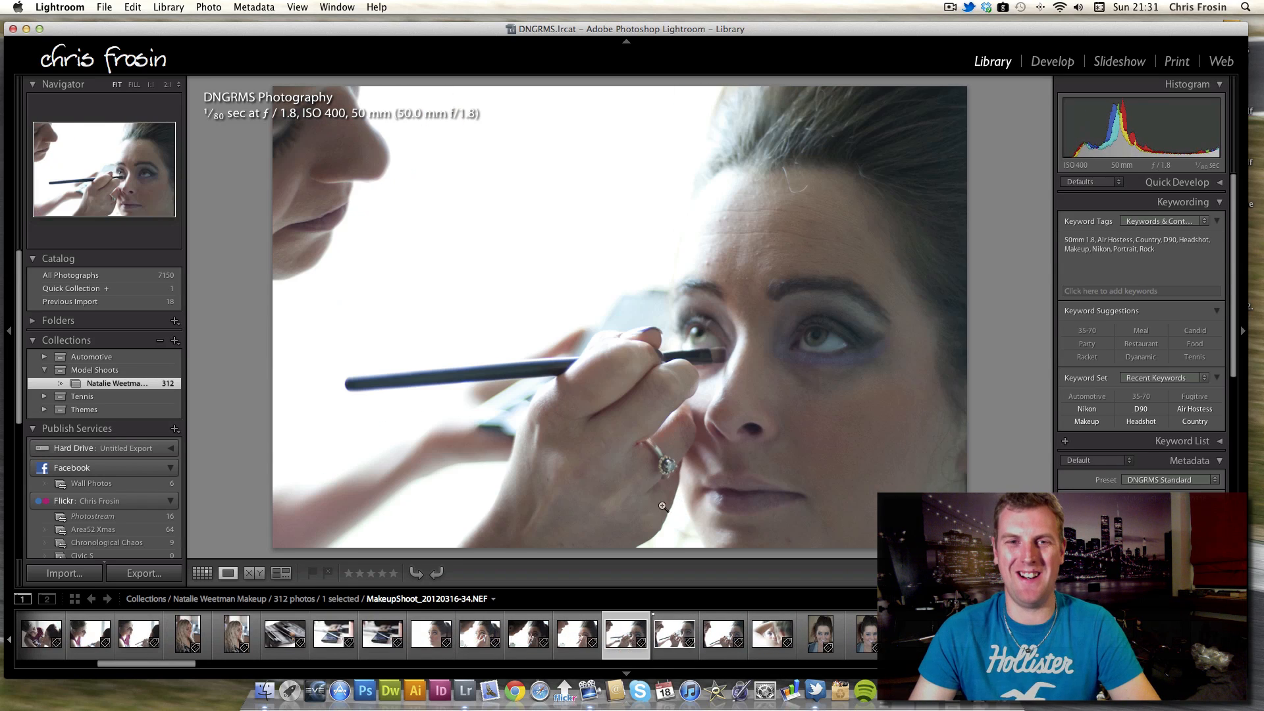
key(Right)
key(Right)
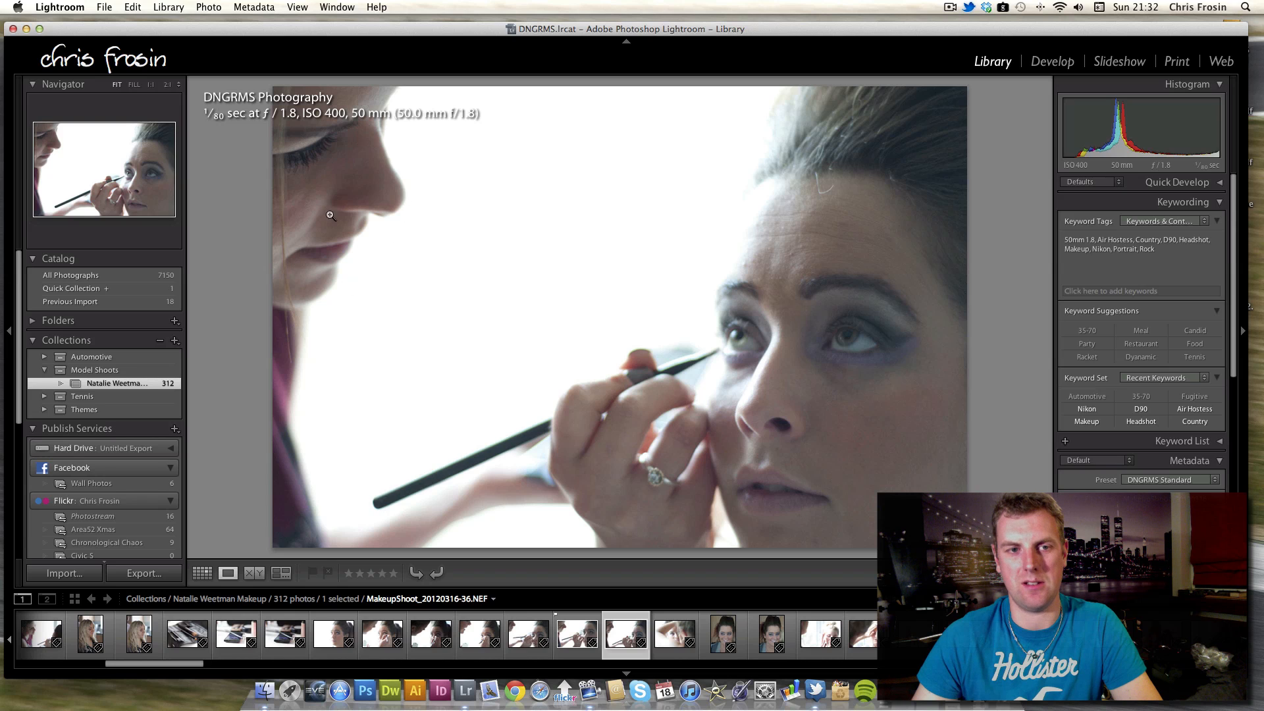
click(721, 354)
click(668, 366)
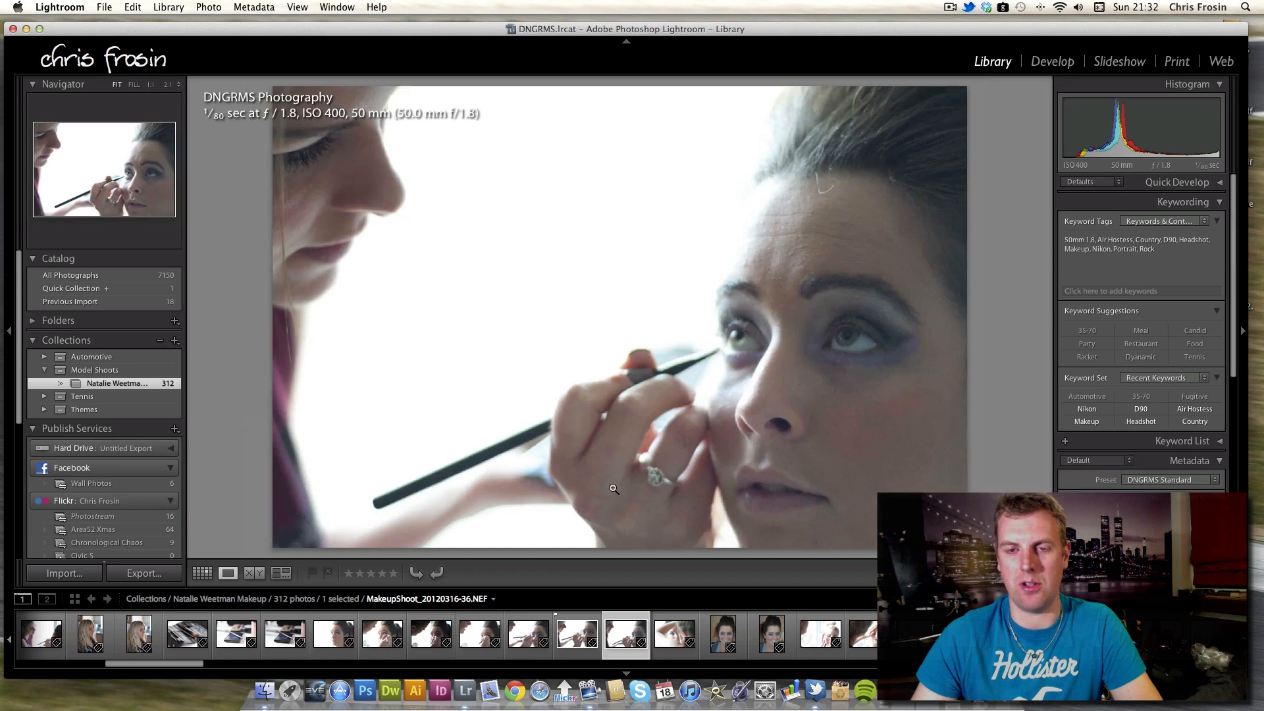
Continue forward to the smiling portrait shots, comparing them with the neighbouring photos back and forth.
key(Right)
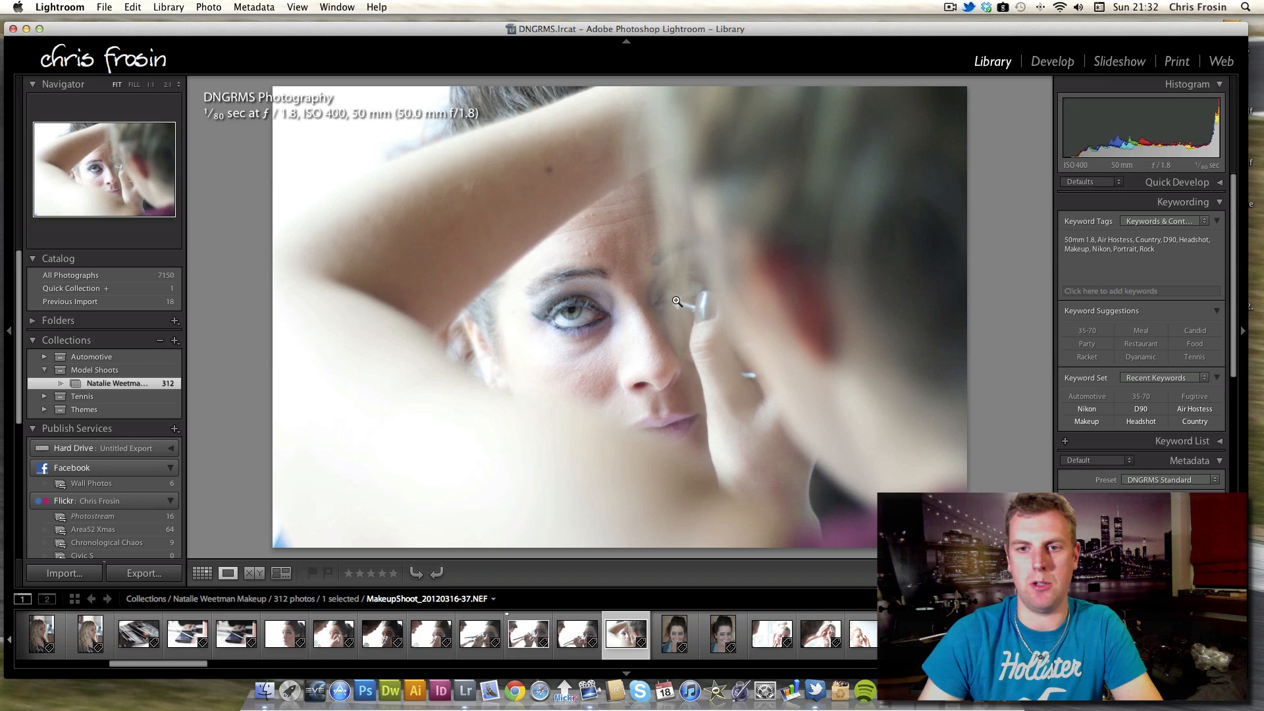
key(Right)
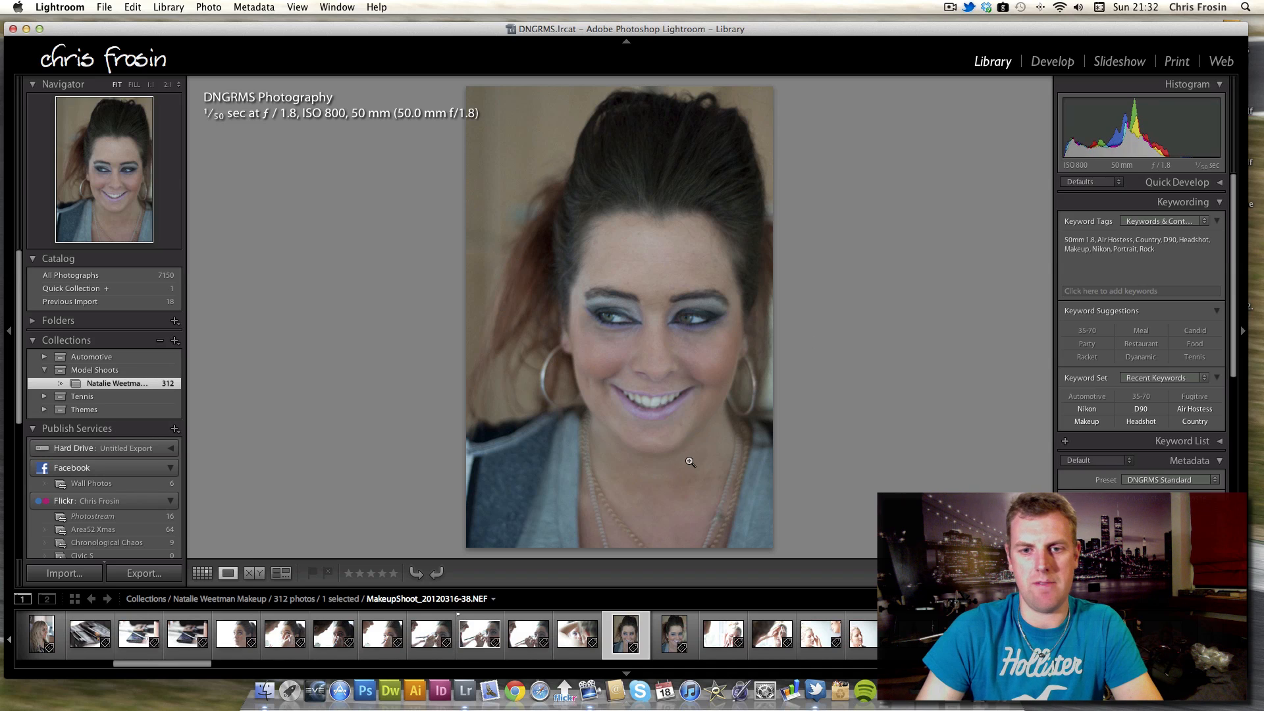
key(Right)
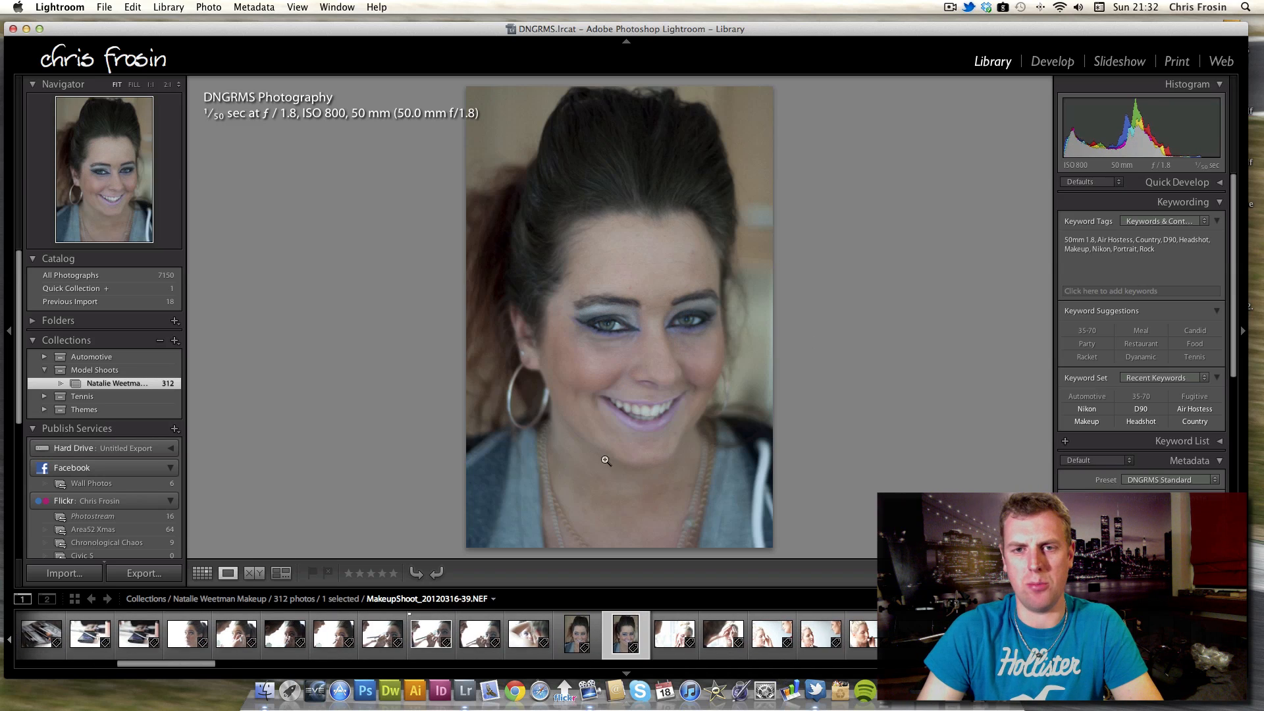
key(Right)
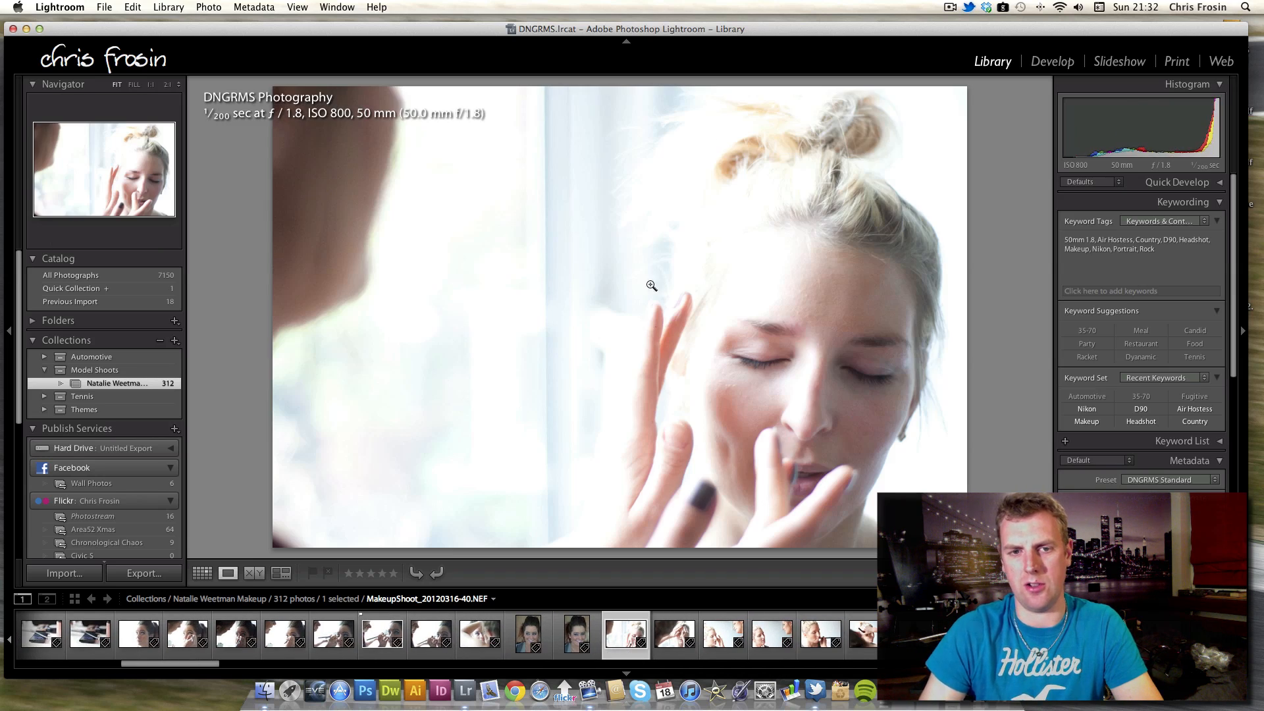
key(Left)
key(Left)
key(Right)
key(Right)
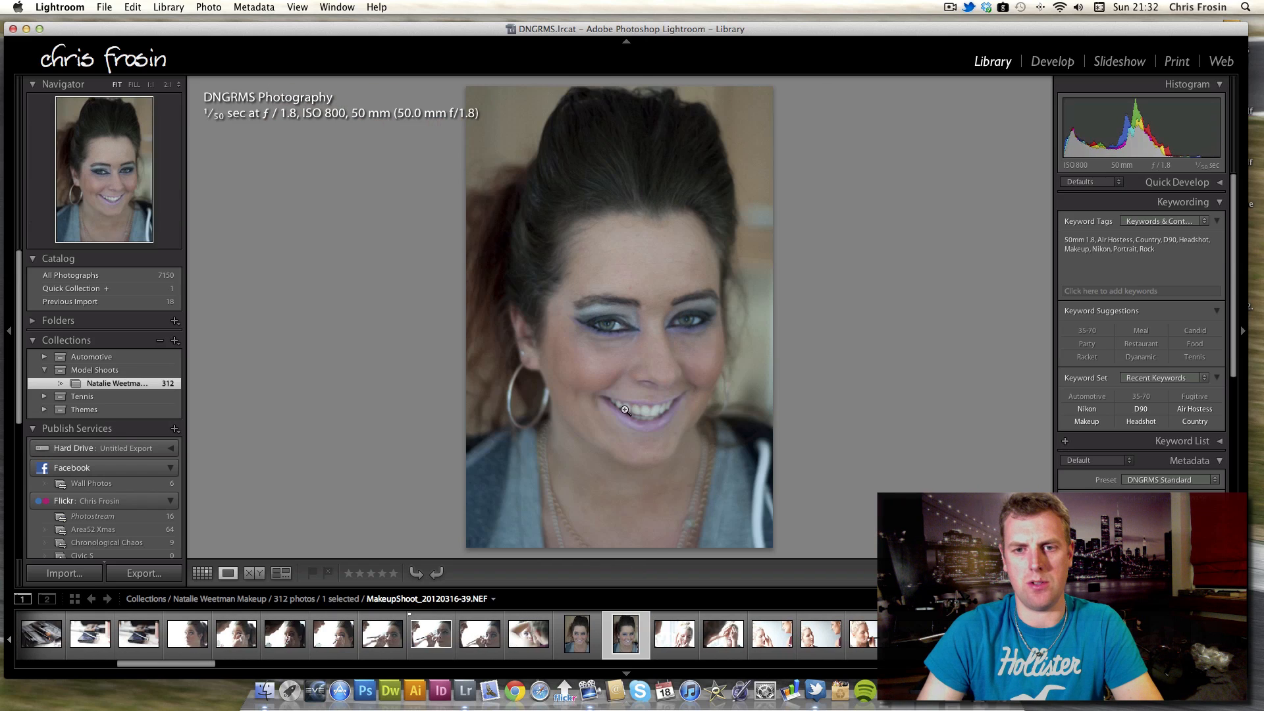
key(Right)
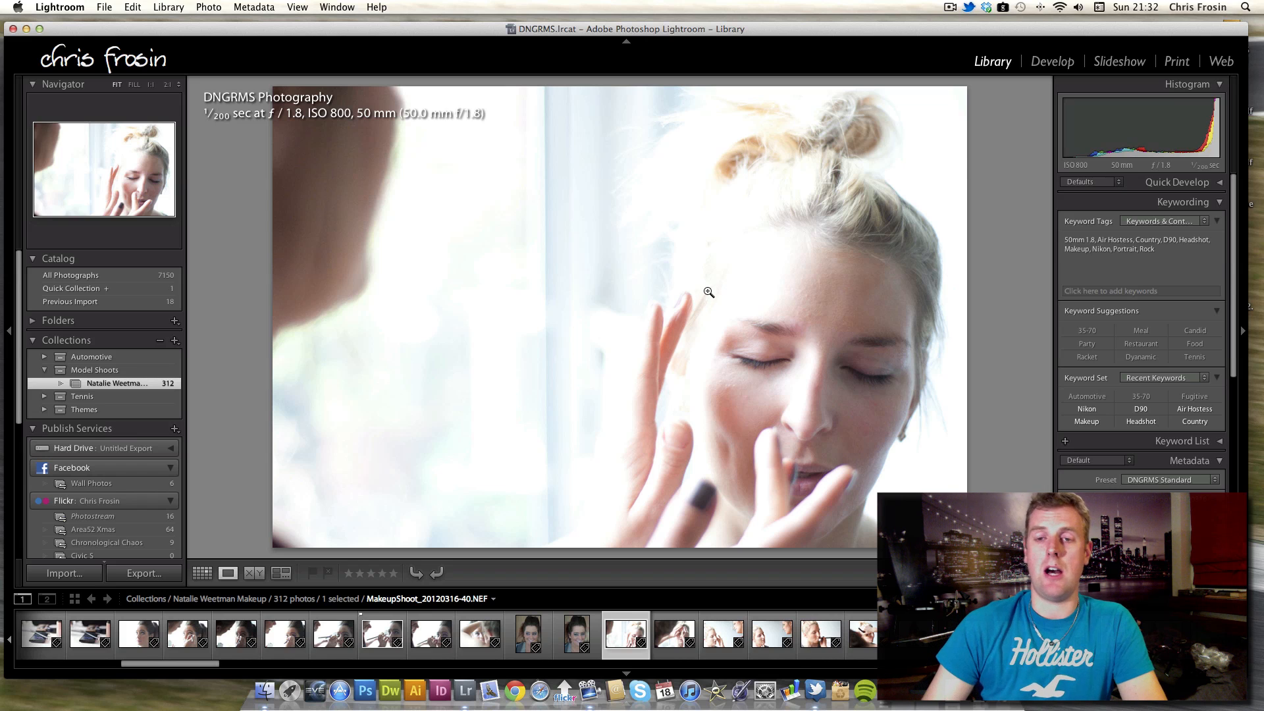
Step forward through the blonde model's makeup application photos, stepping back one at the end.
key(Right)
key(Right)
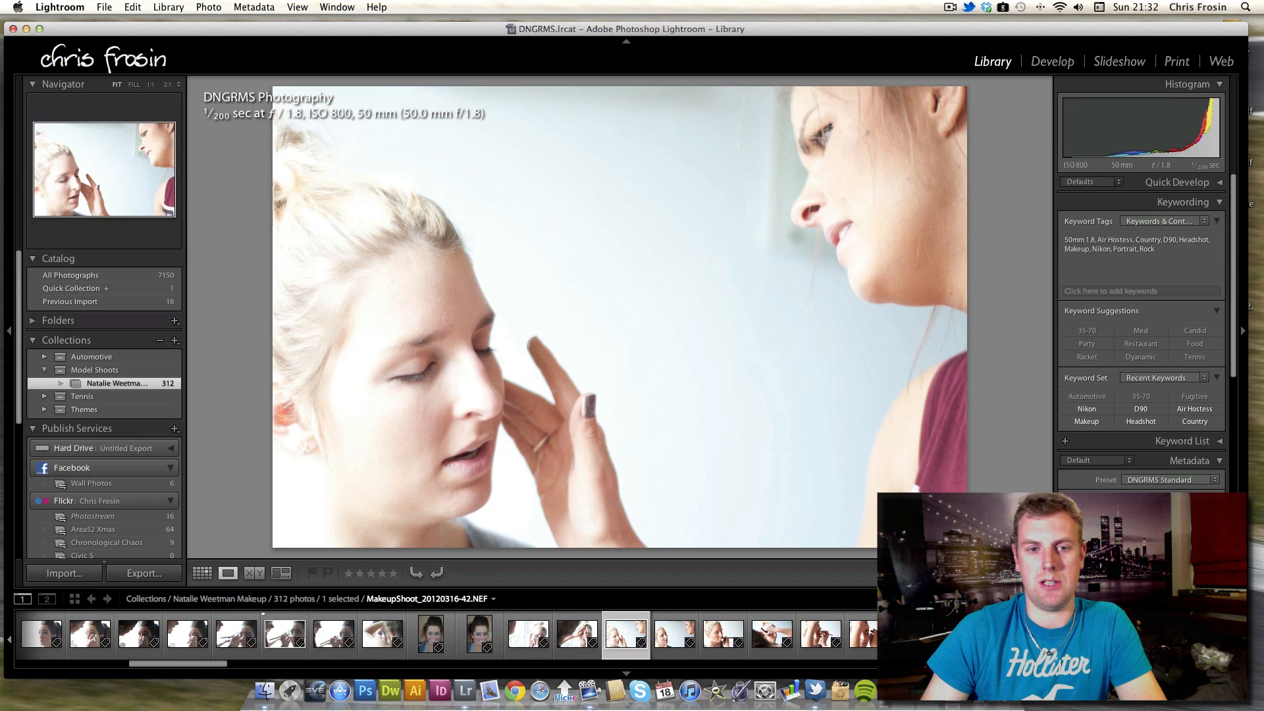
key(Right)
key(Right)
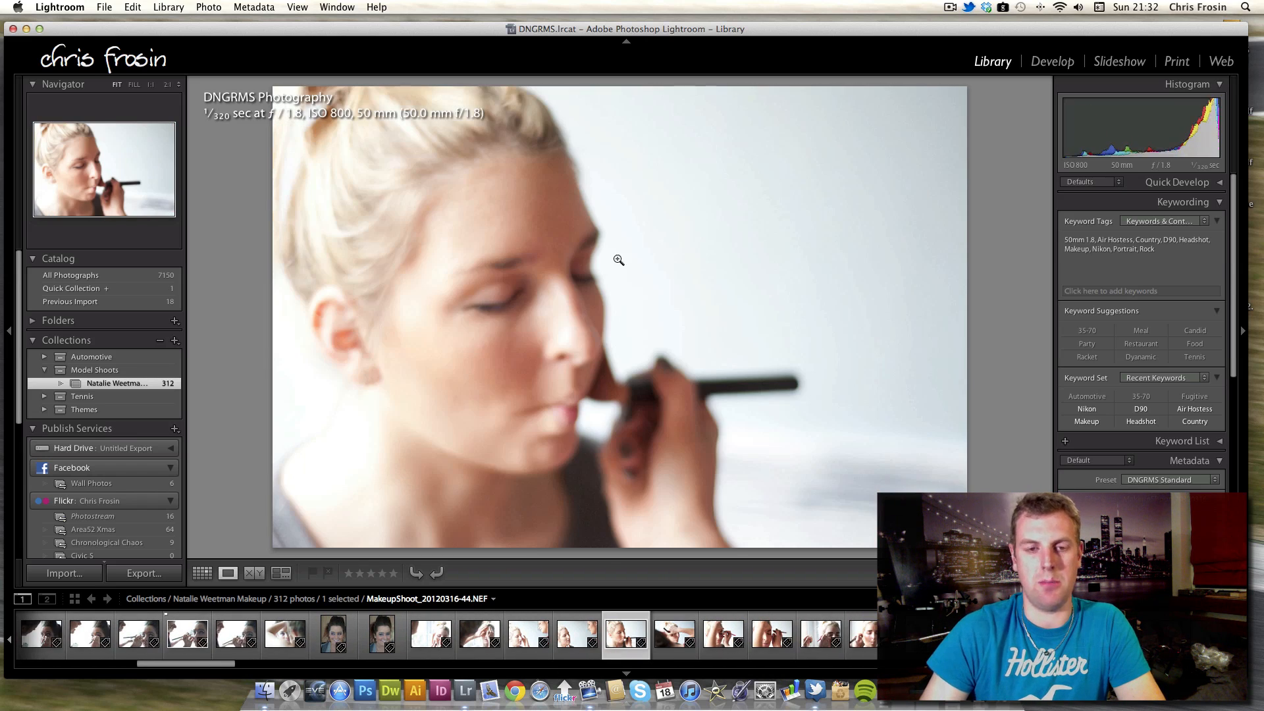
key(Right)
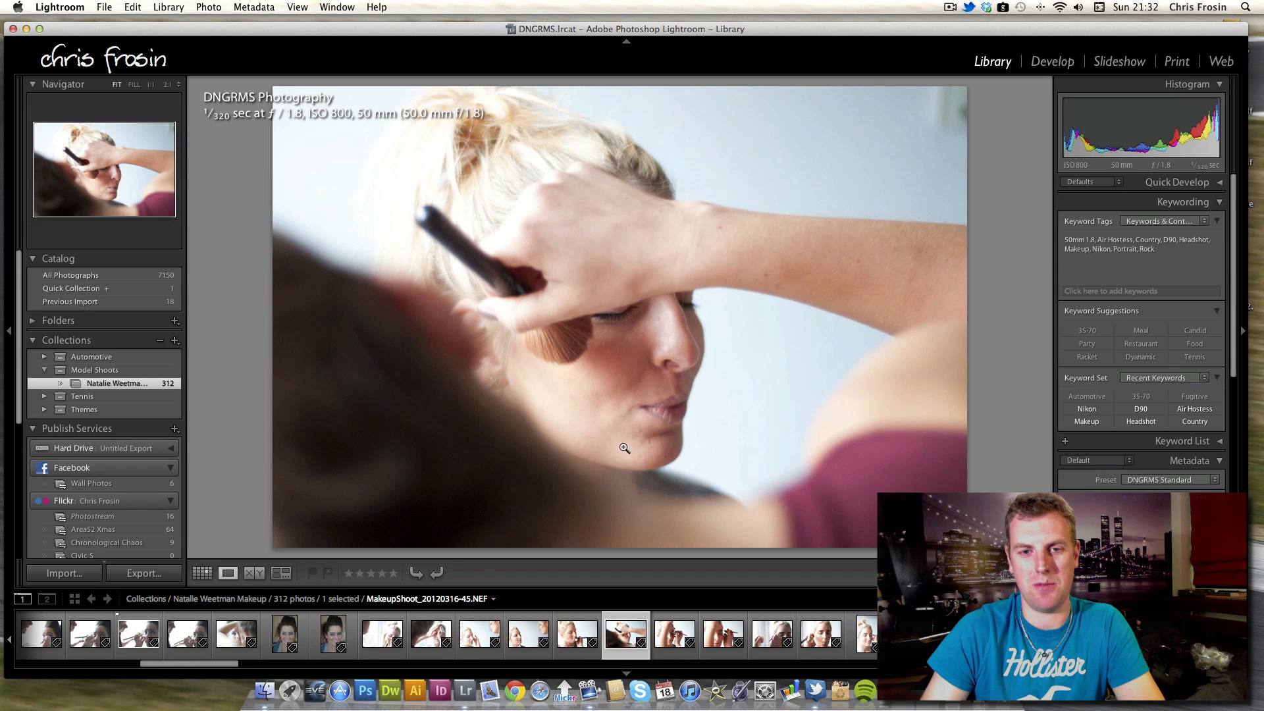
key(Right)
key(Right)
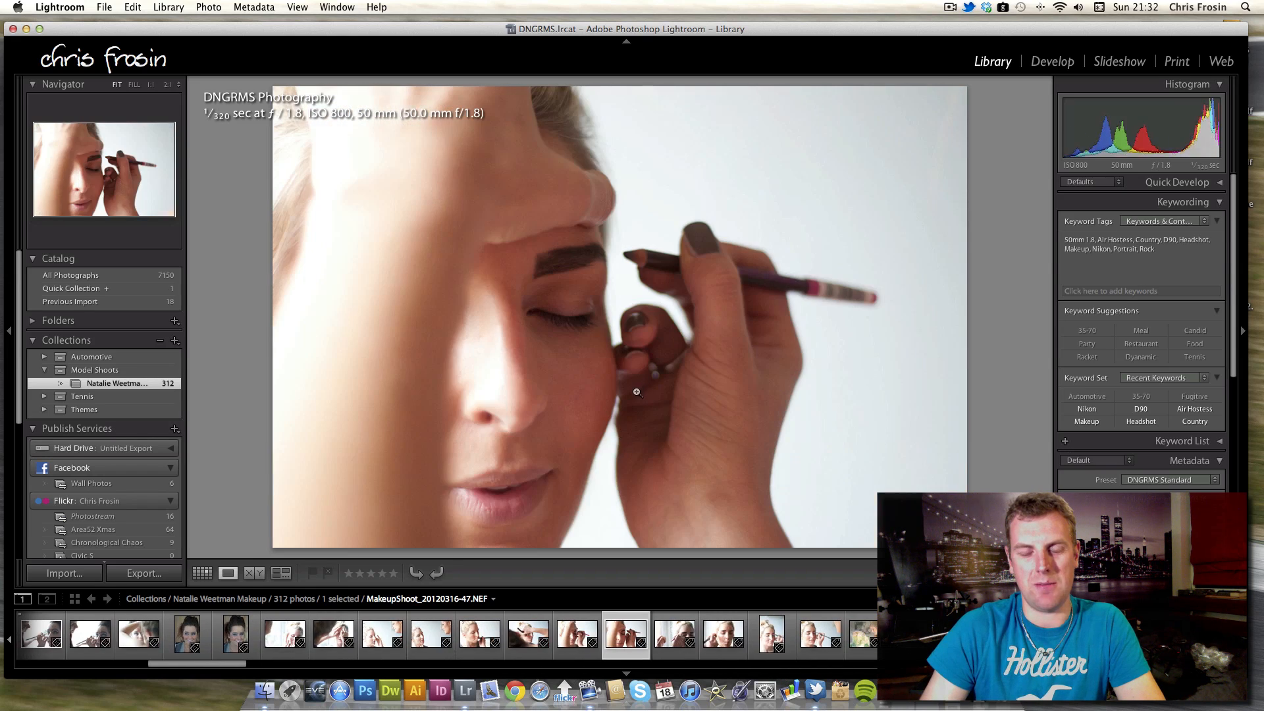
key(Right)
key(Right)
key(Right)
key(Right)
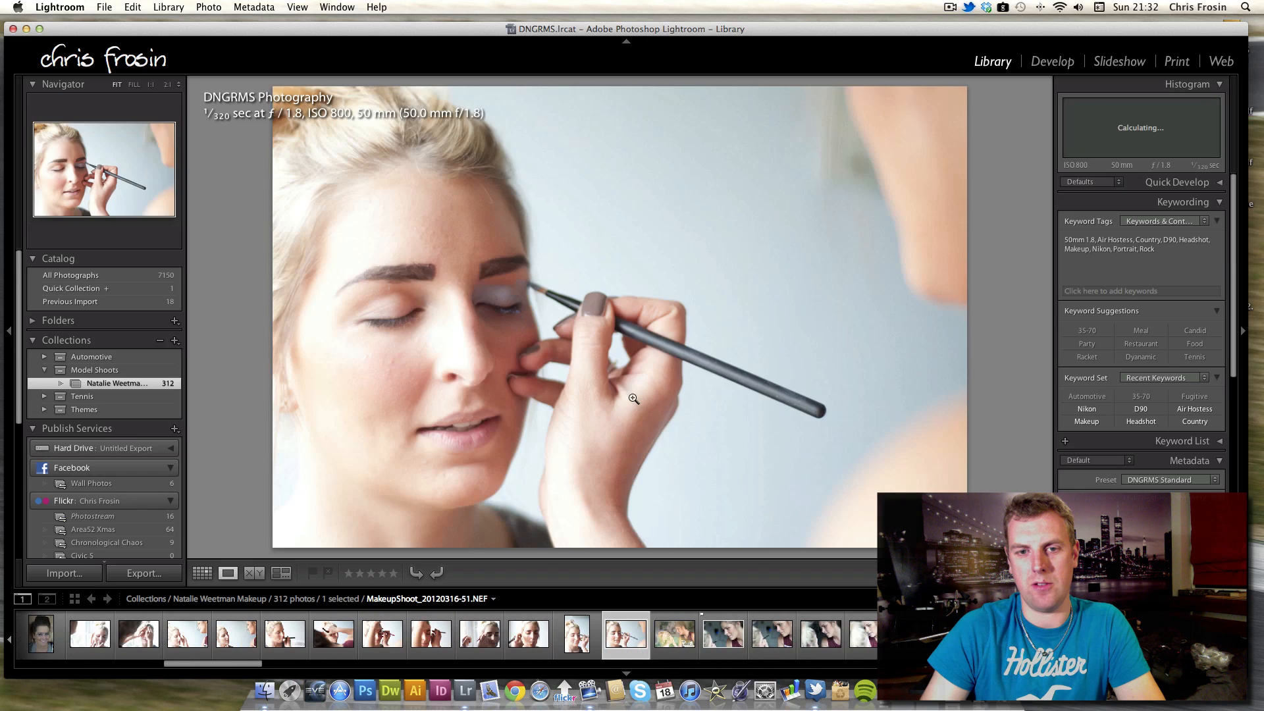
key(Left)
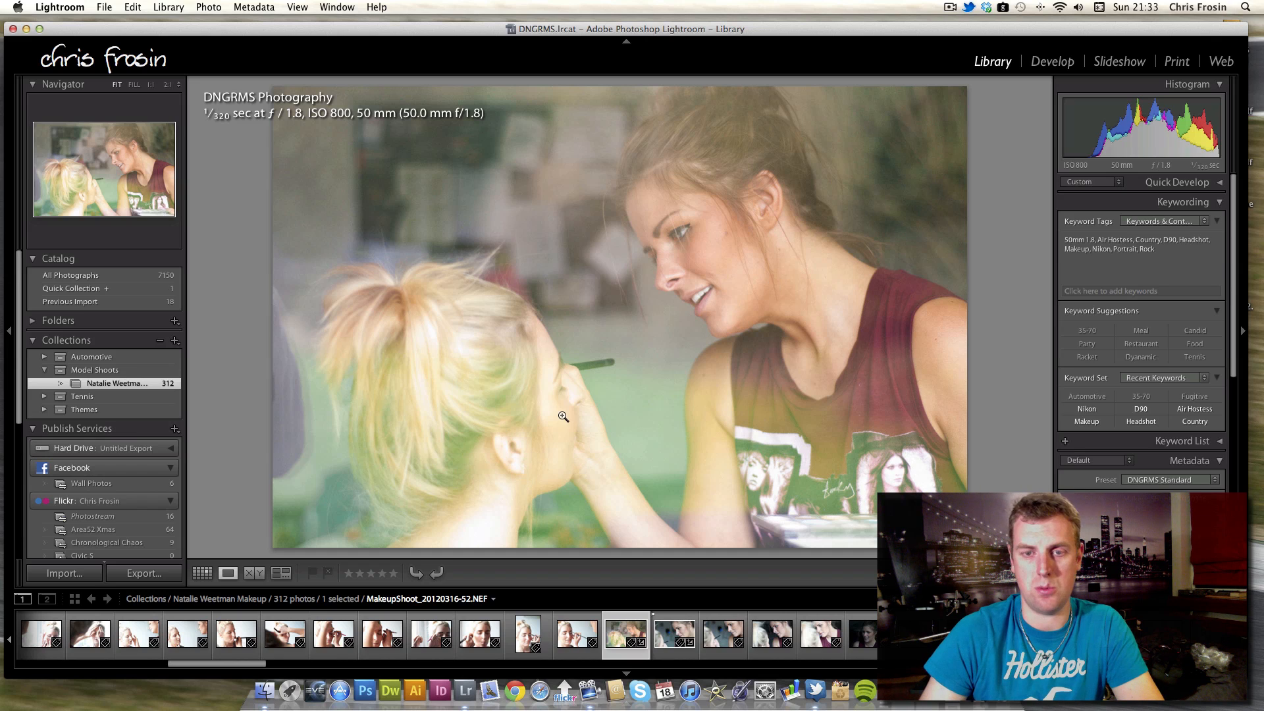
Continue forward through the remaining makeup shots until reaching the guitar photos against the brick wall.
key(Right)
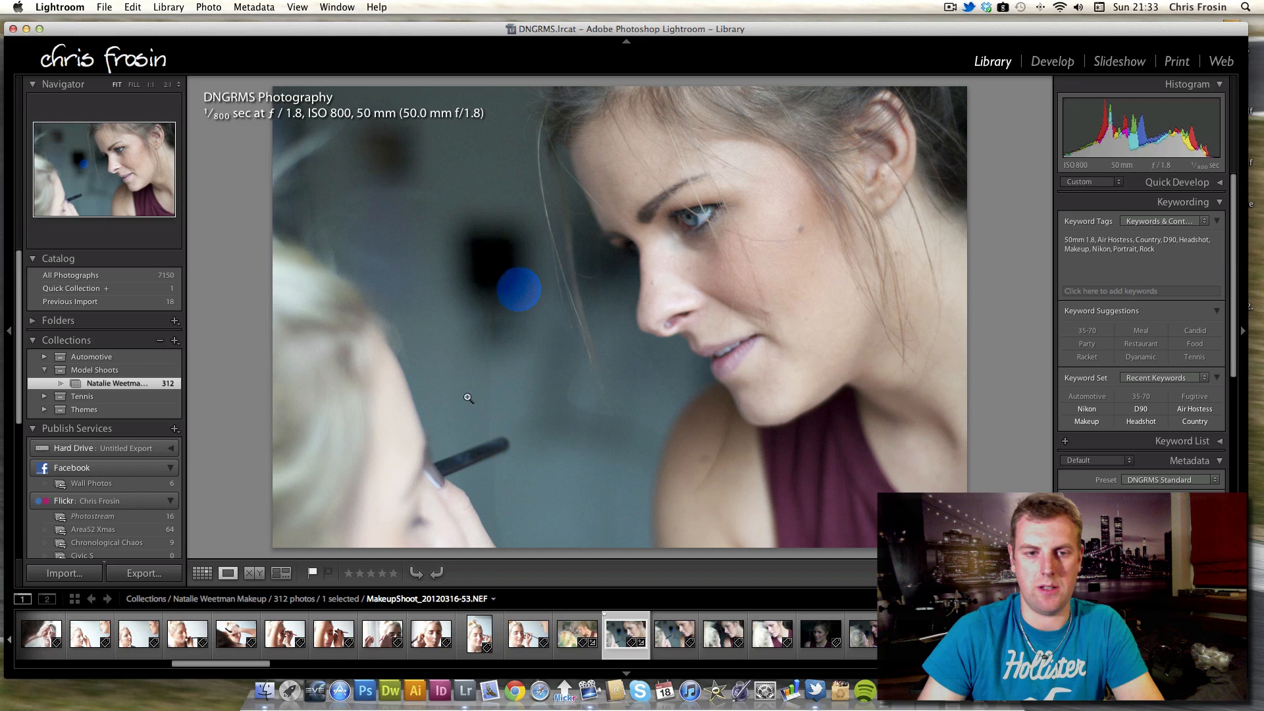
key(Right)
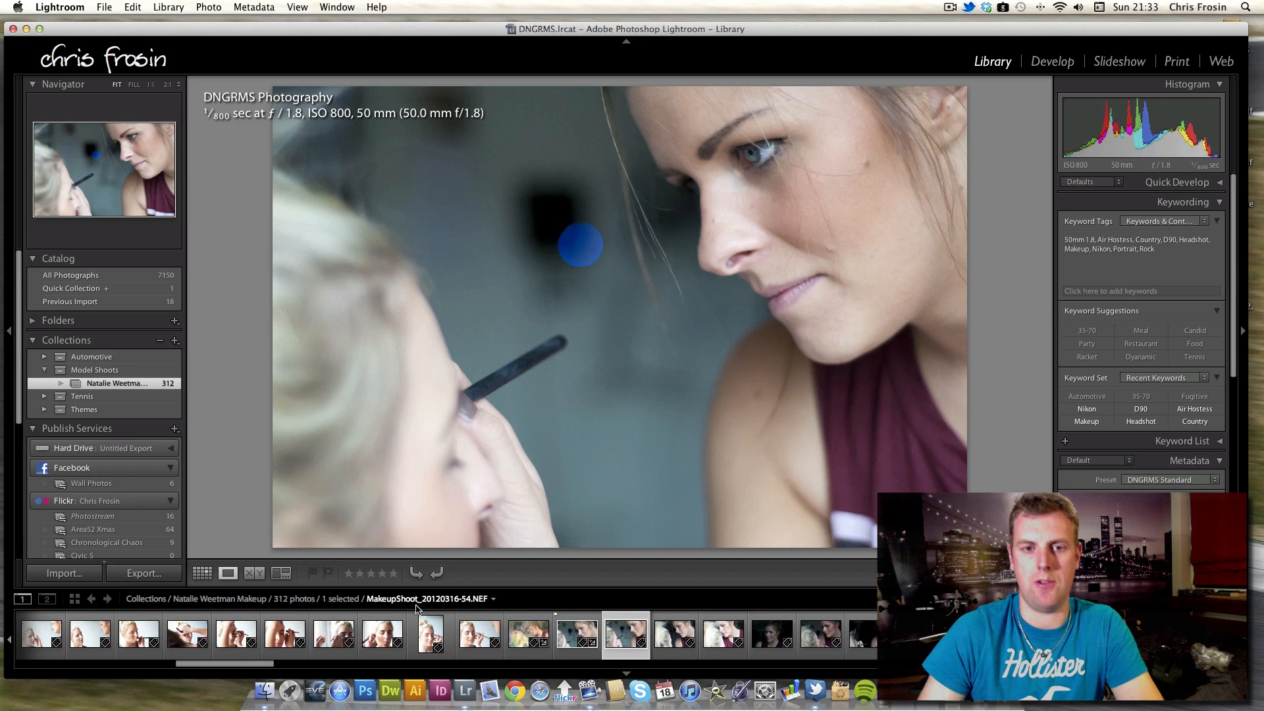
key(Right)
key(Right)
key(Right)
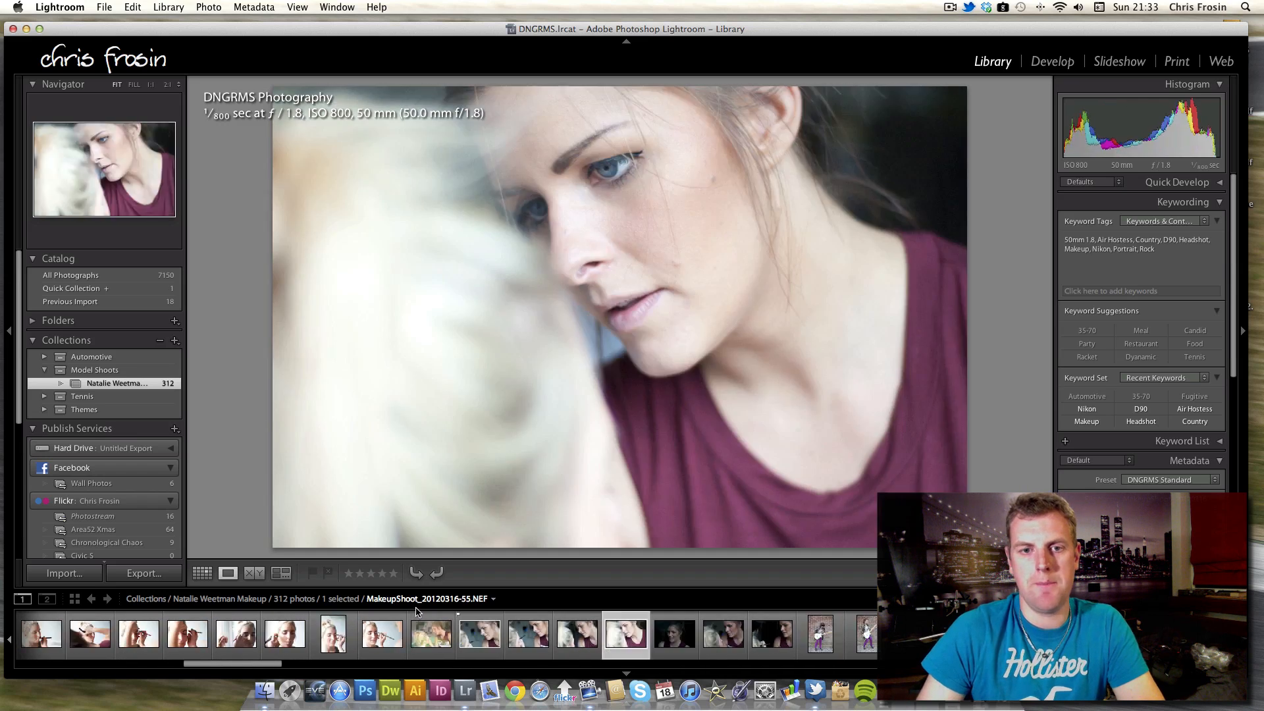
key(Right)
key(Right)
key(Right)
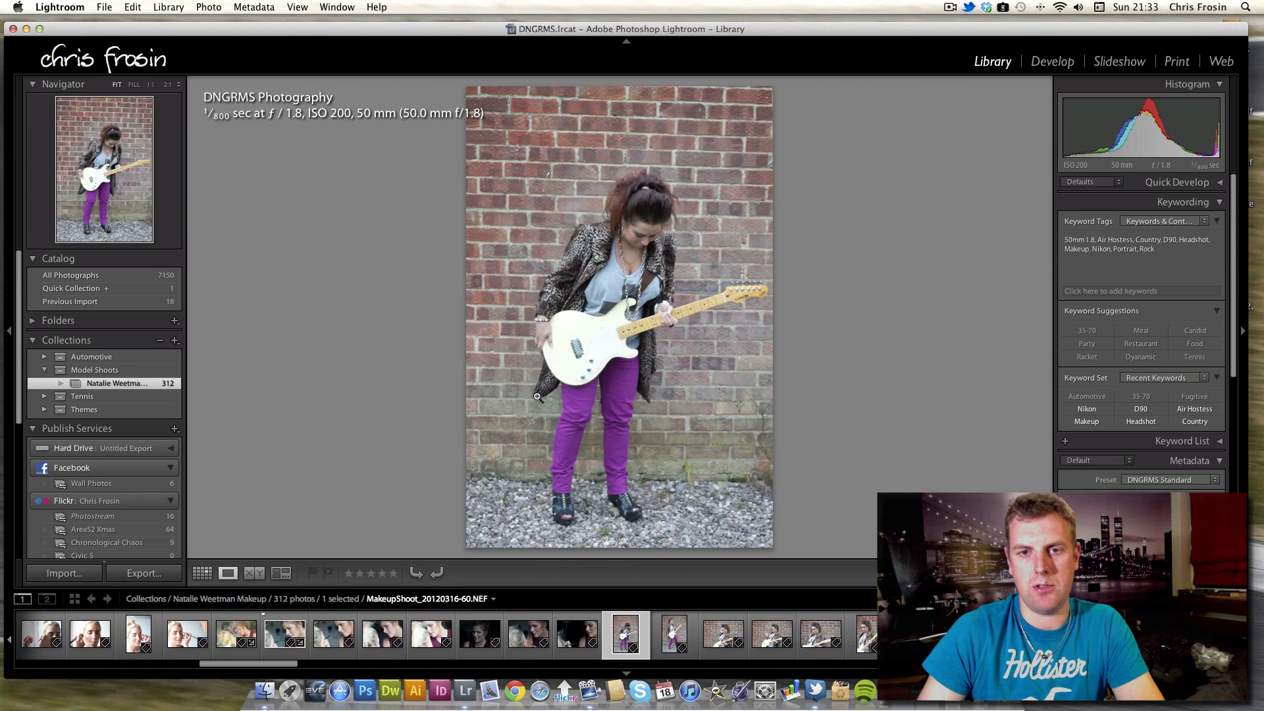
key(Right)
Browse the guitar photo series in loupe view, flipping back and forth between neighbouring shots.
key(Left)
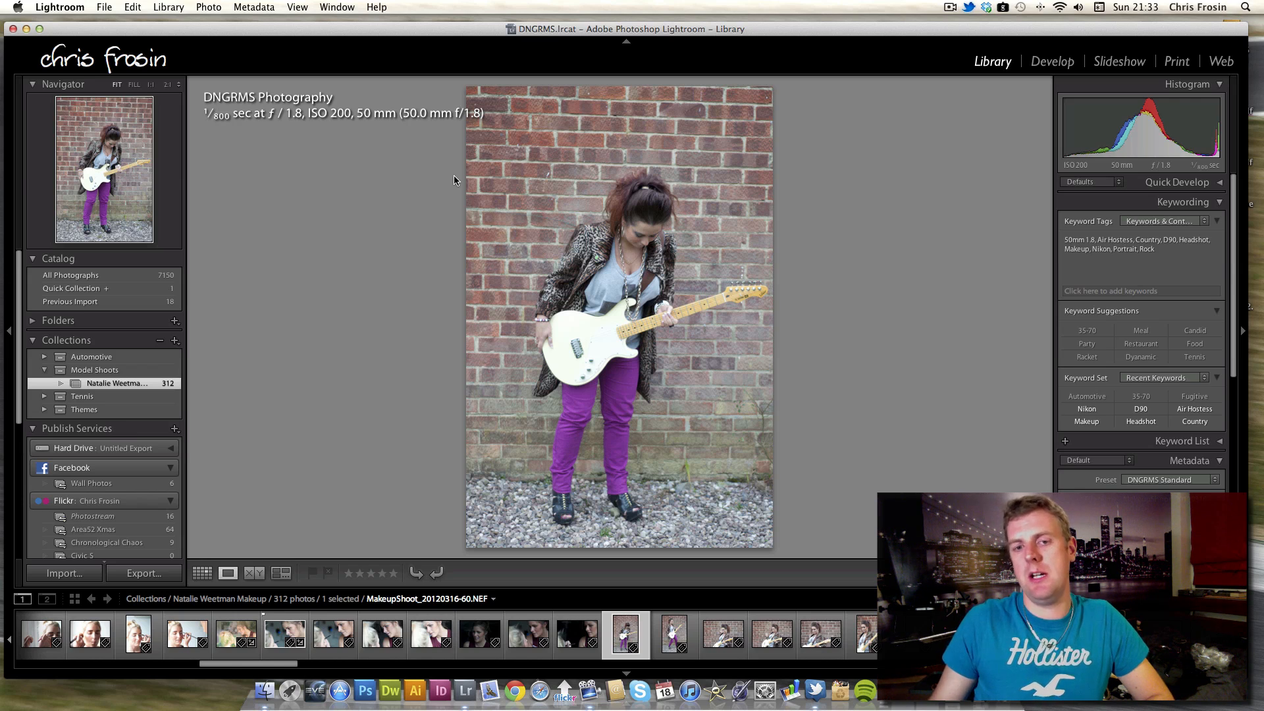
key(Right)
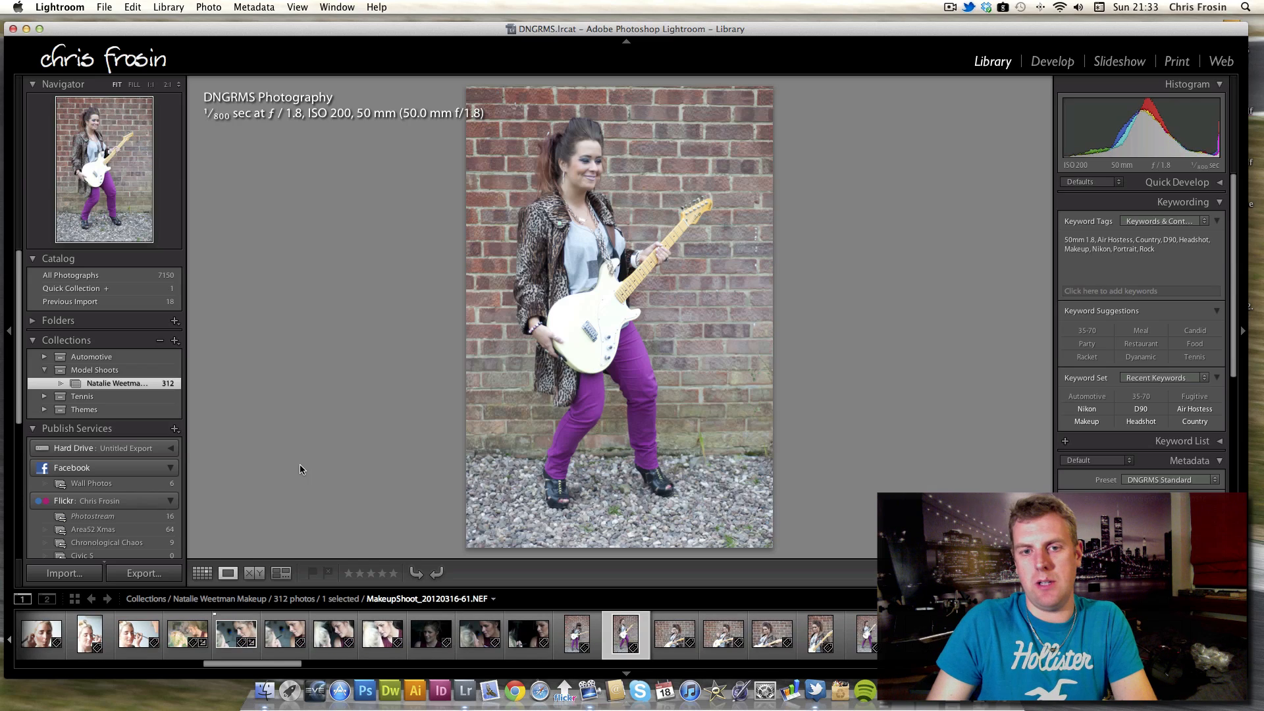
key(Right)
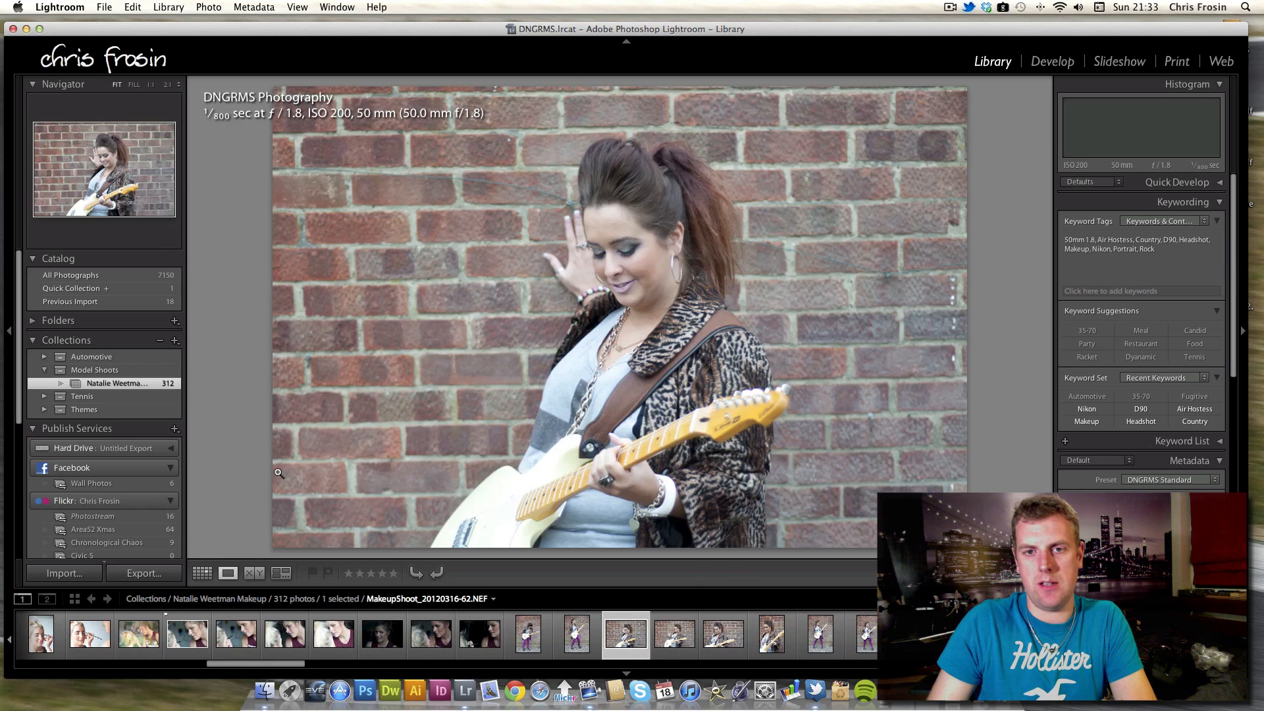
key(Left)
key(Left)
key(Right)
key(Right)
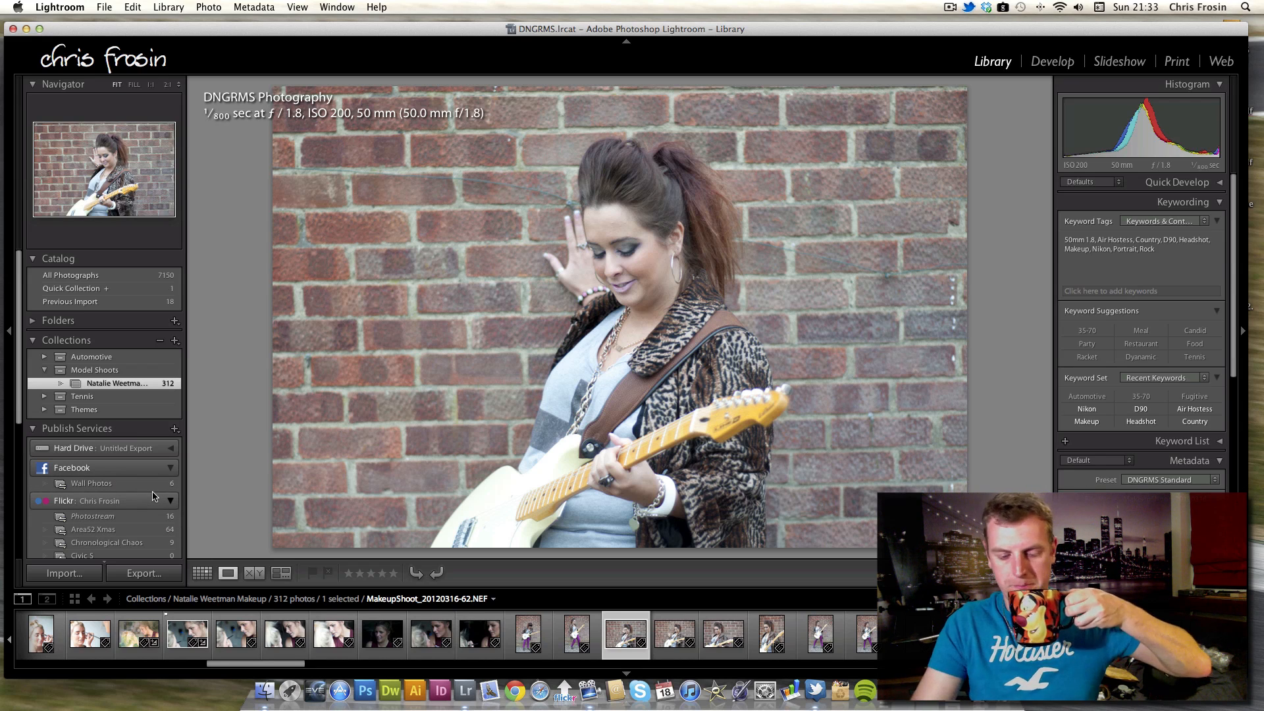
key(Right)
key(Right)
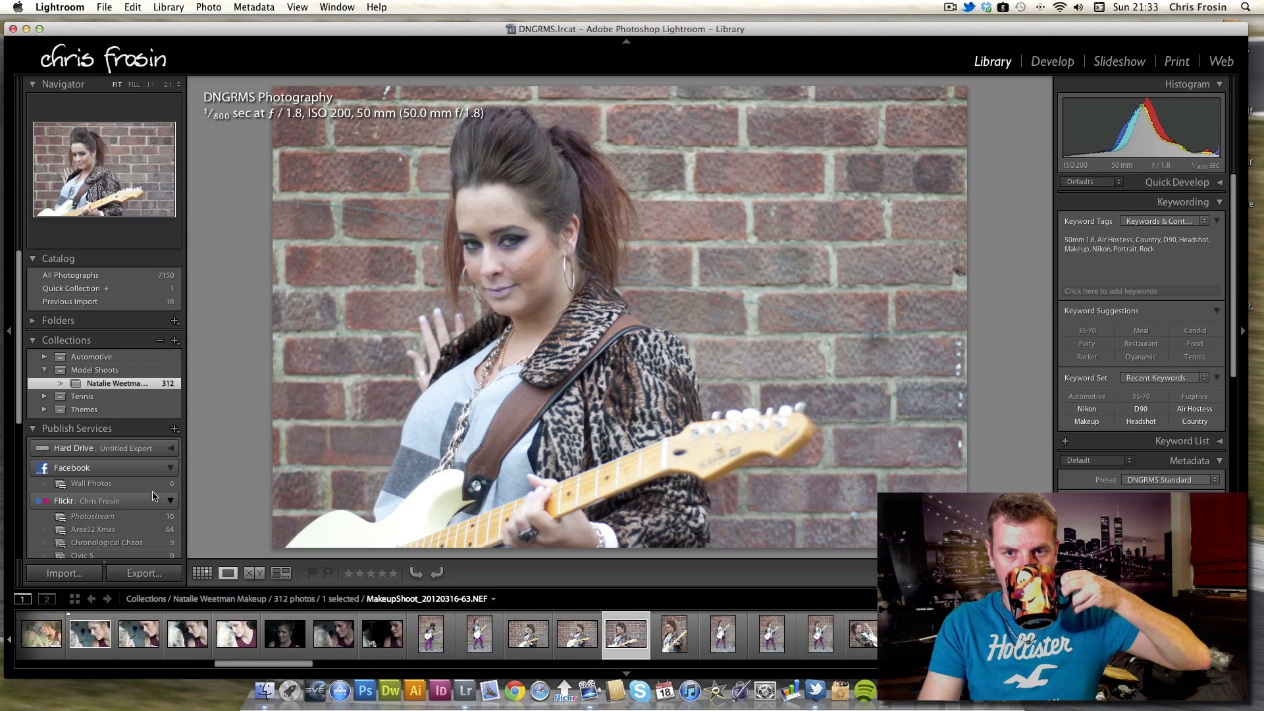
key(Right)
key(Right)
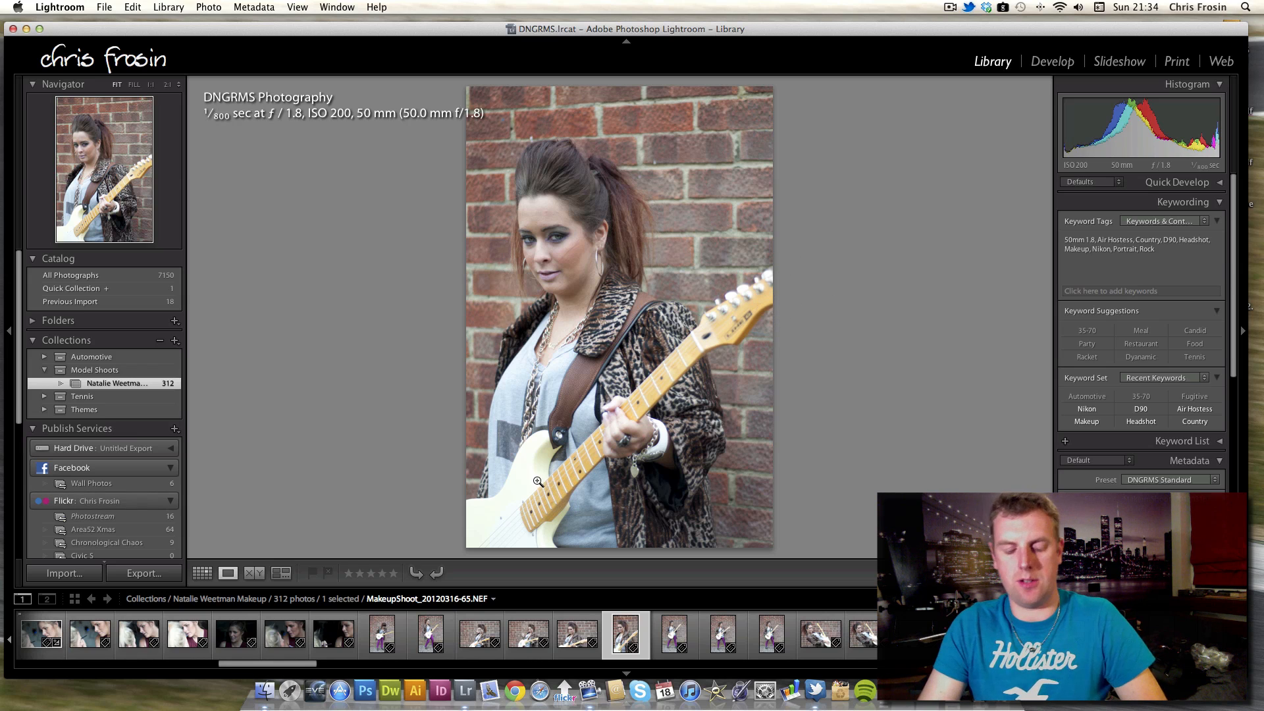
Step forward through the guitar shots to the landscape close-ups of the model posing against the brick wall.
key(Right)
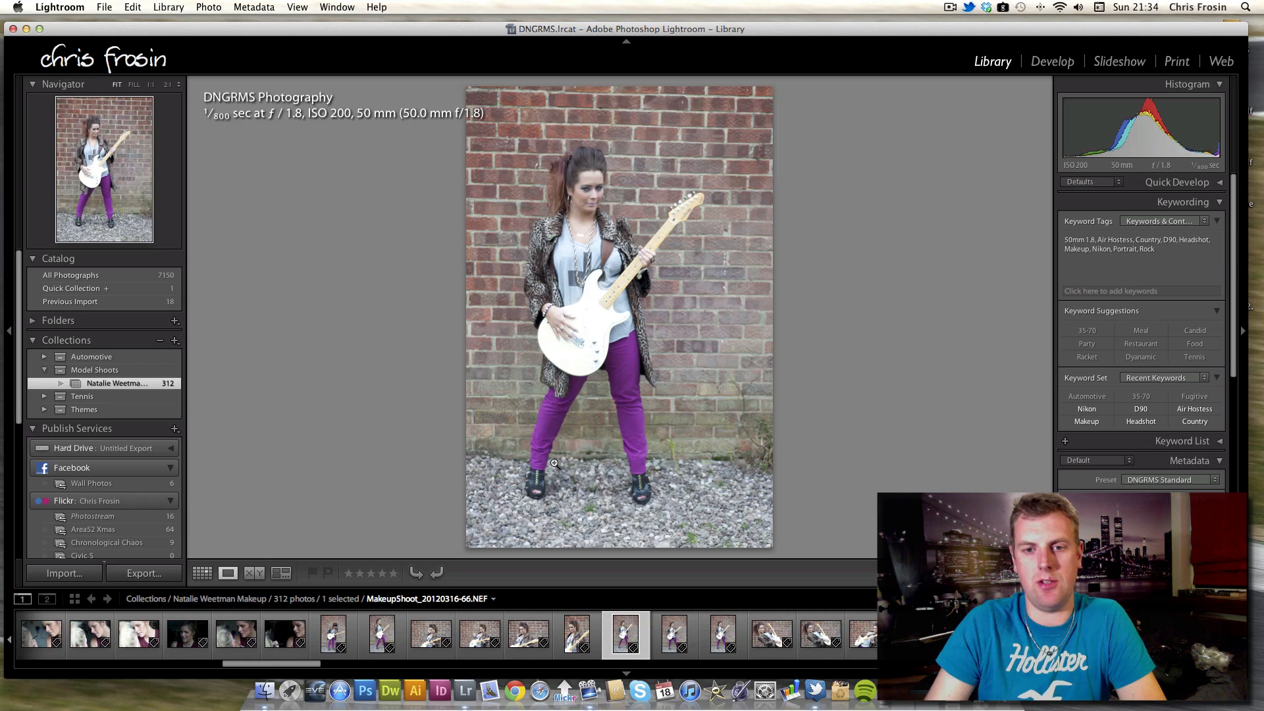
key(Right)
key(Right)
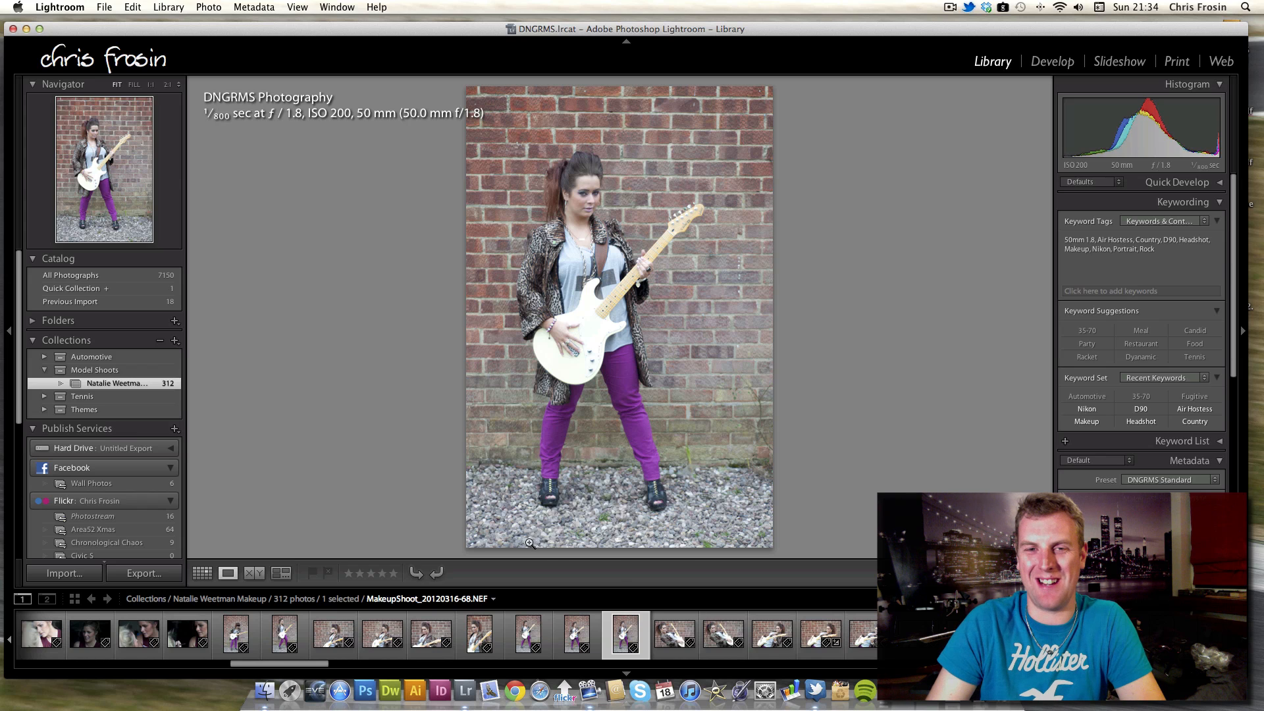
key(Right)
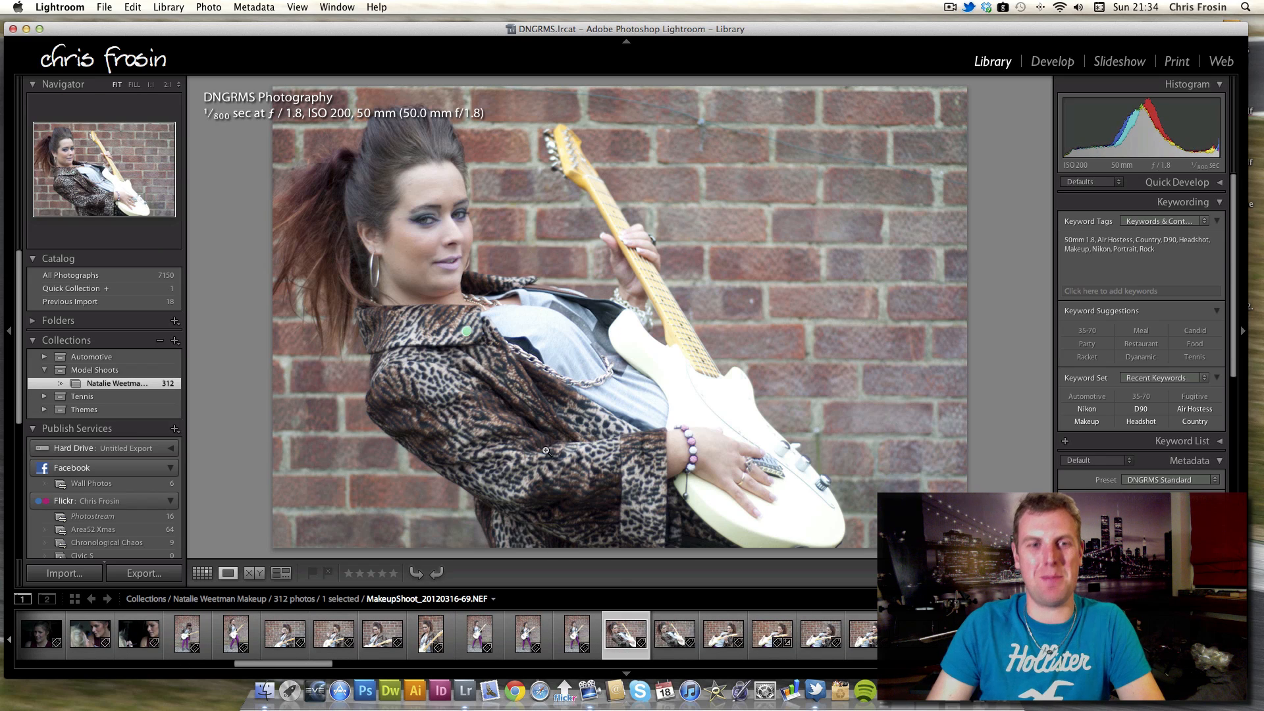
key(Right)
key(Right)
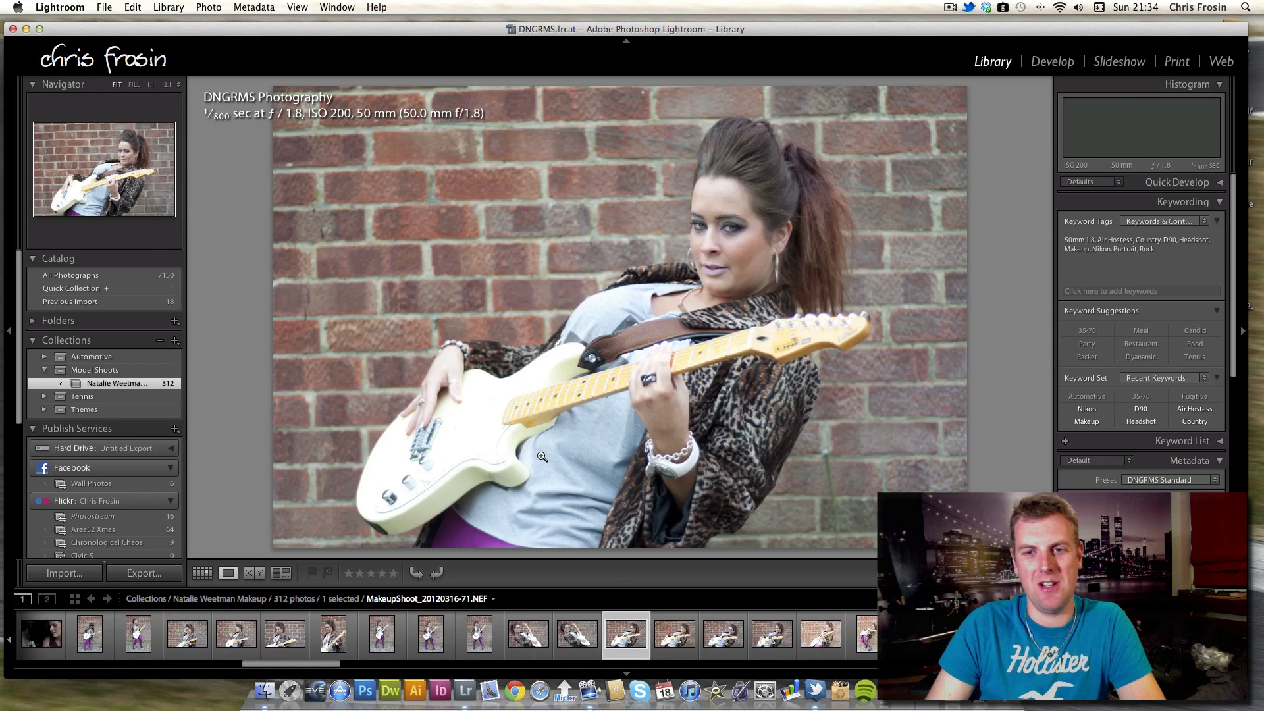
Compare the two landscape guitar close-ups by flipping repeatedly between them.
key(Left)
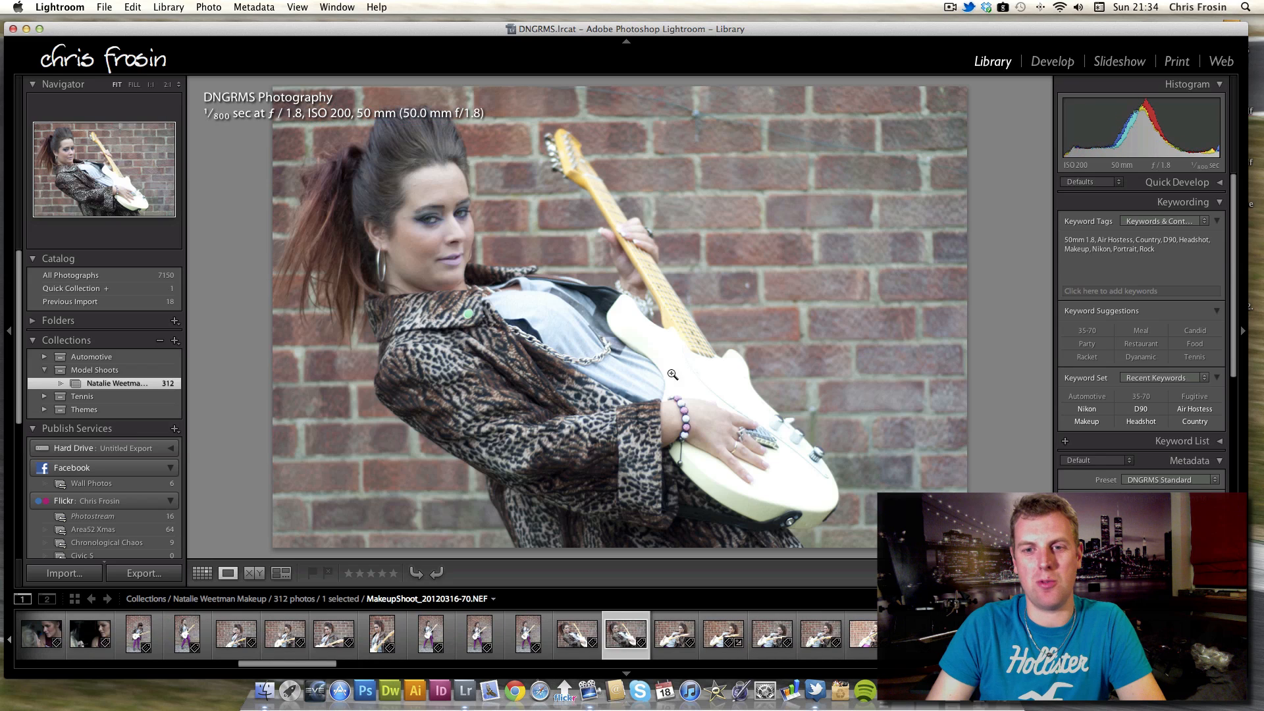
key(Right)
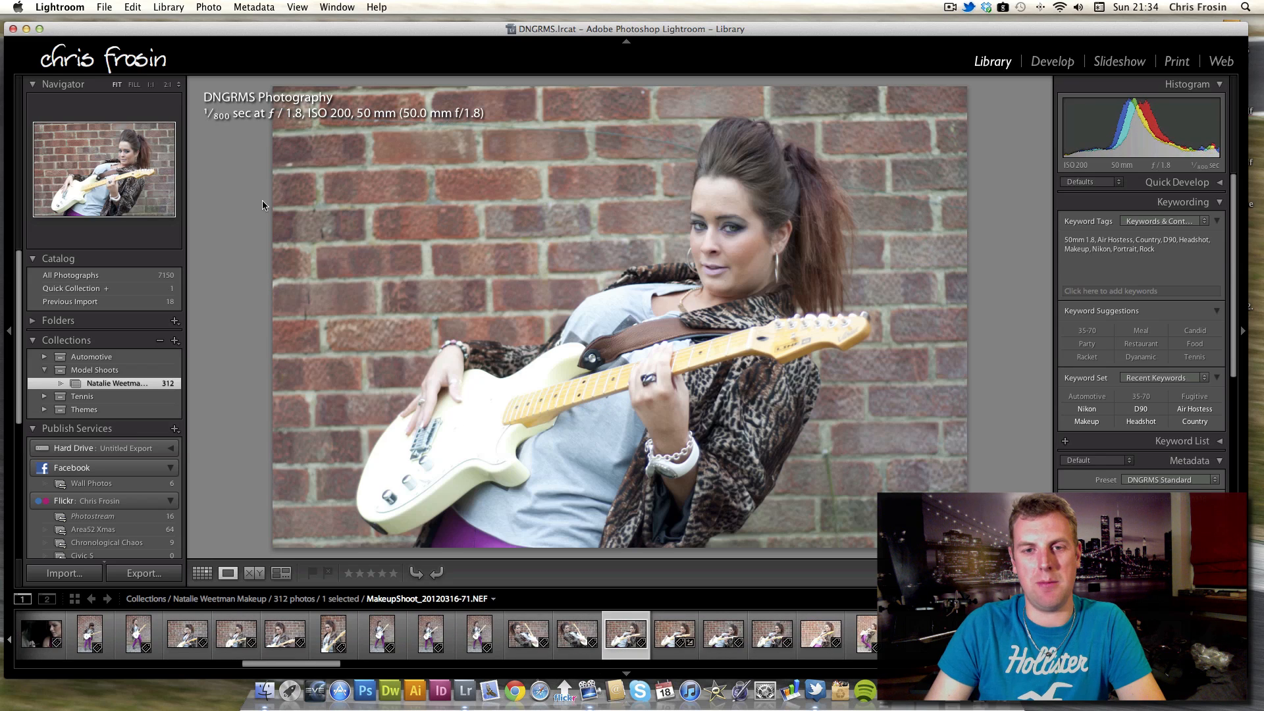
key(Left)
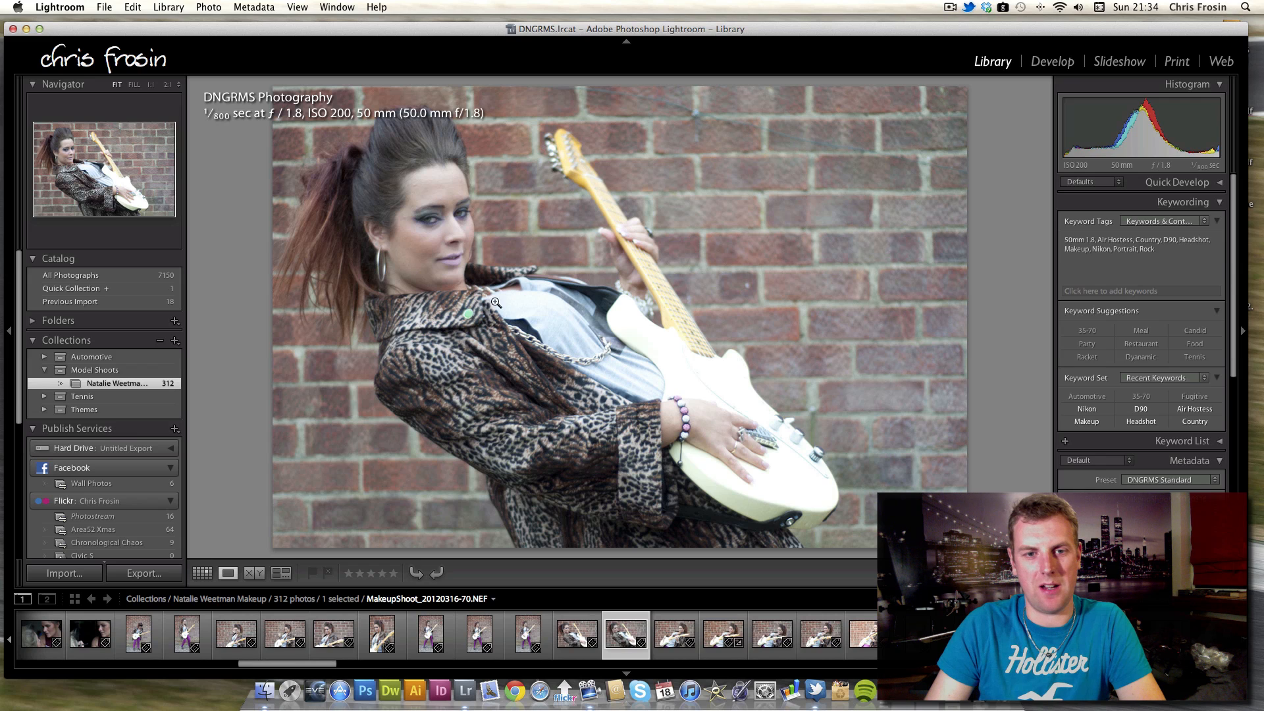
key(Right)
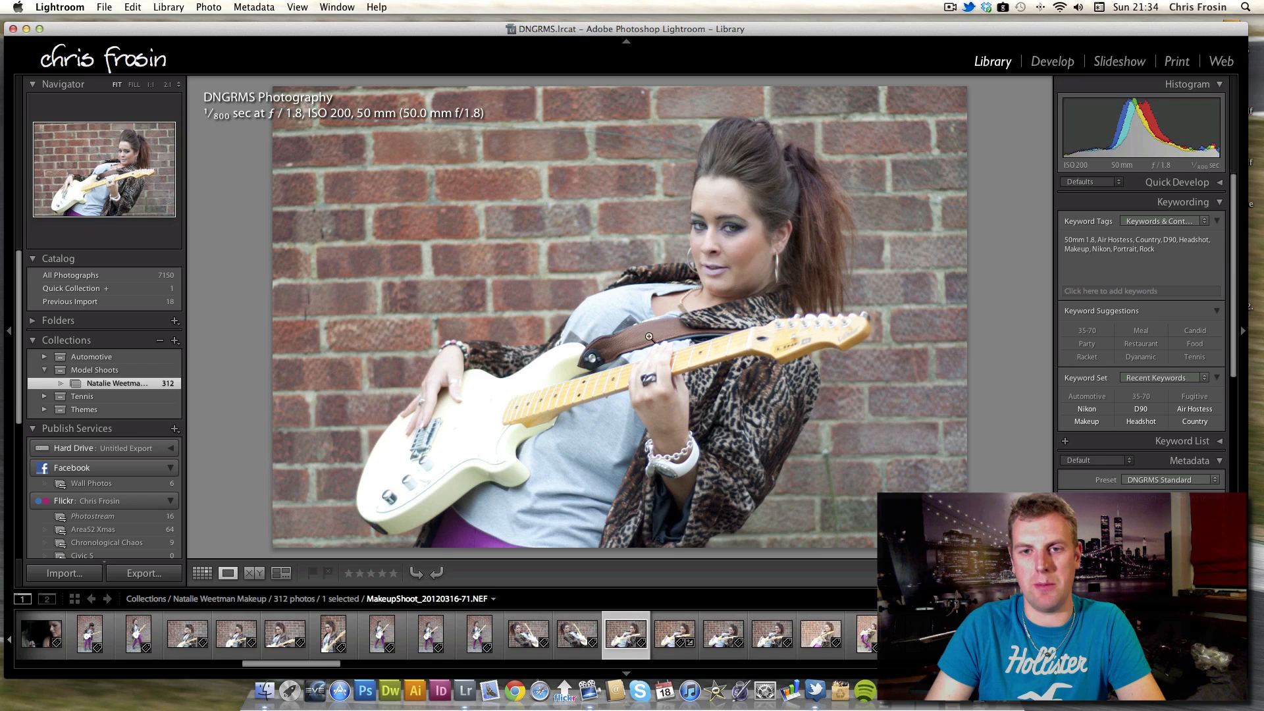
key(Left)
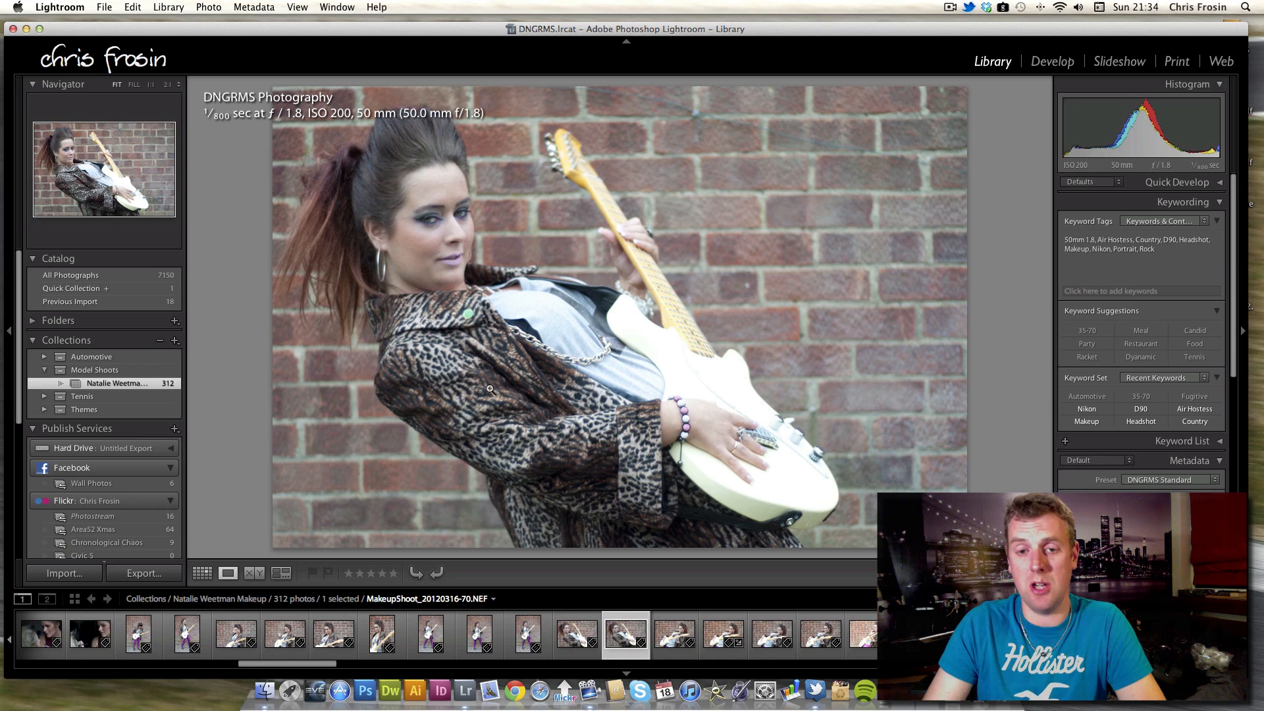
key(Right)
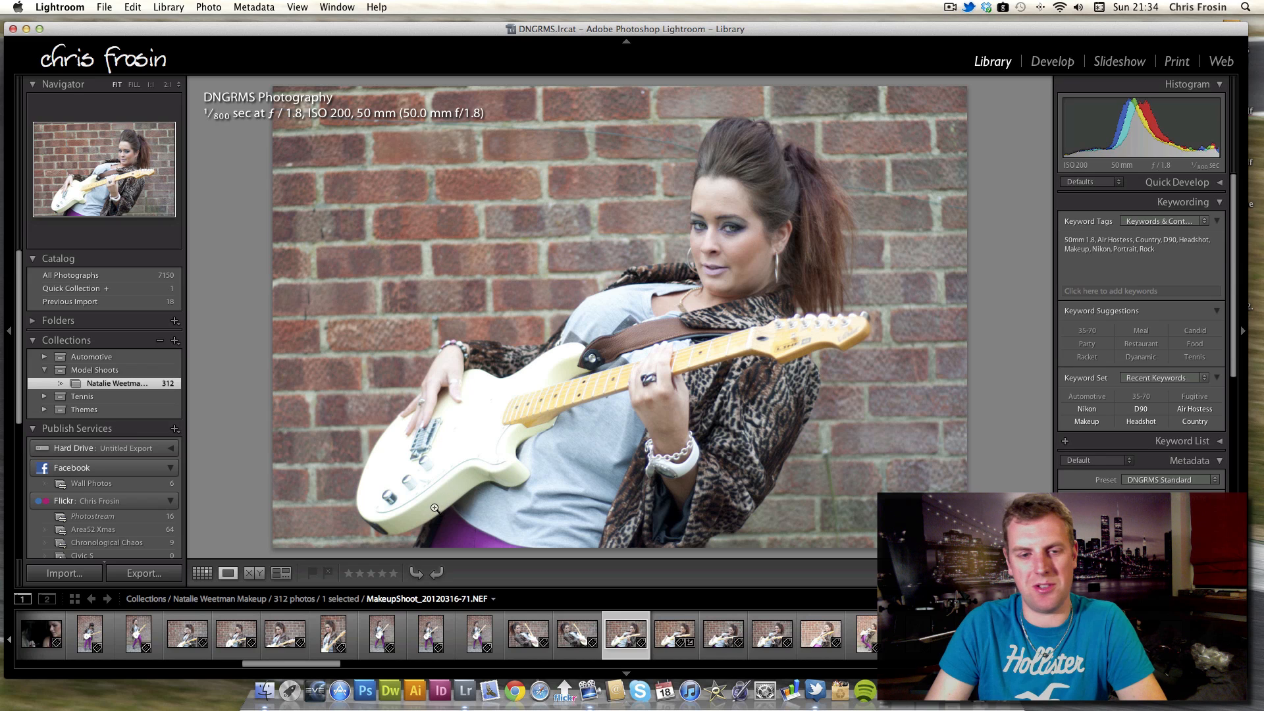
Continue forward through the smiling guitar shots to the full-length pose with one leg raised against the wall.
key(Right)
key(Right)
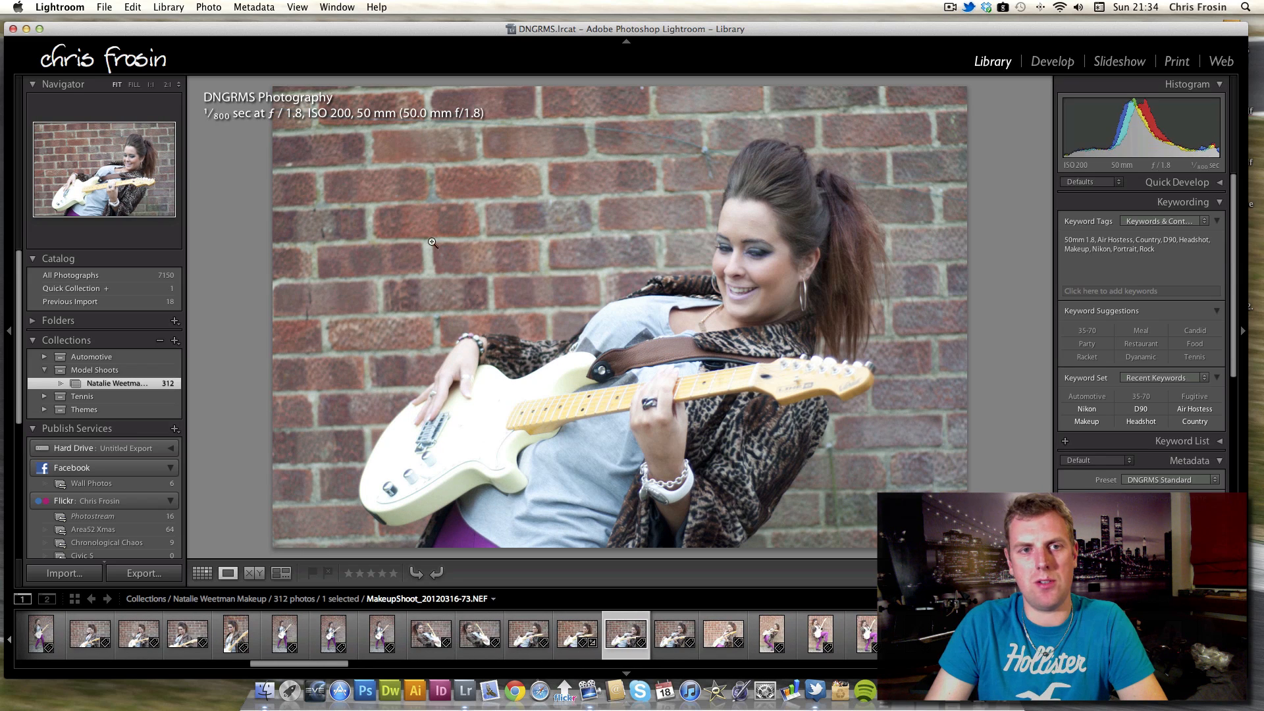
key(Right)
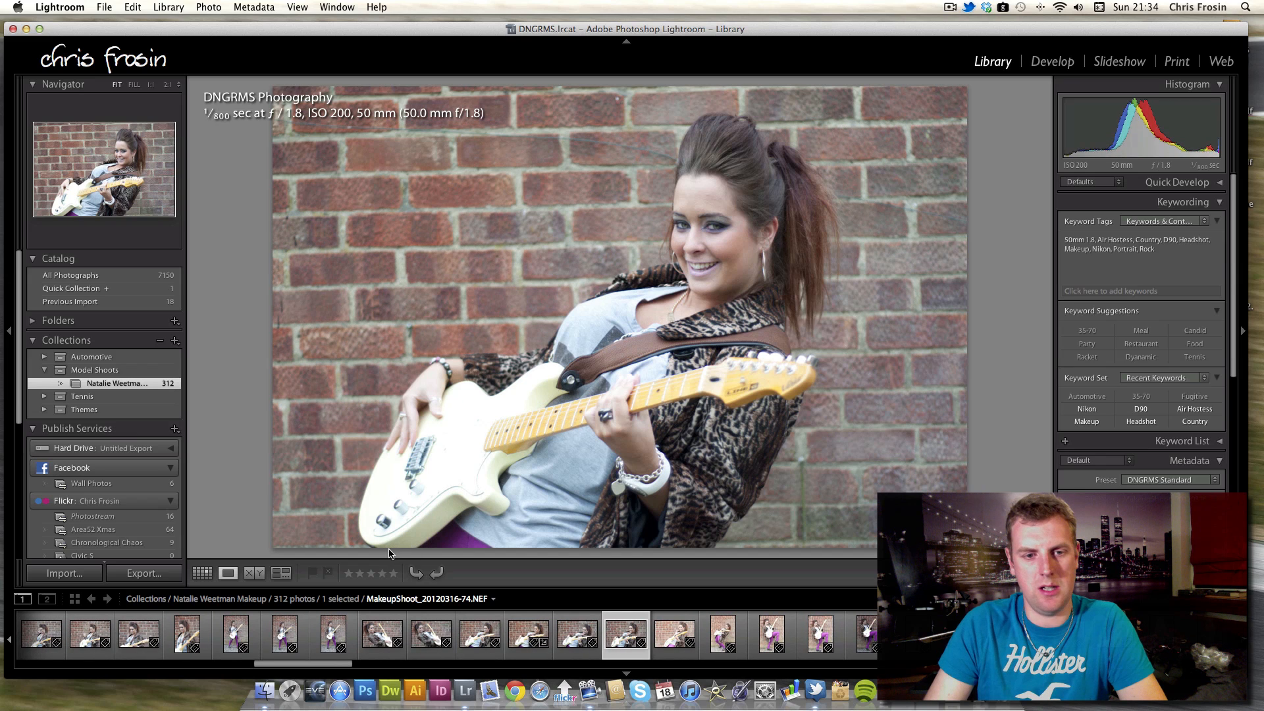
key(Right)
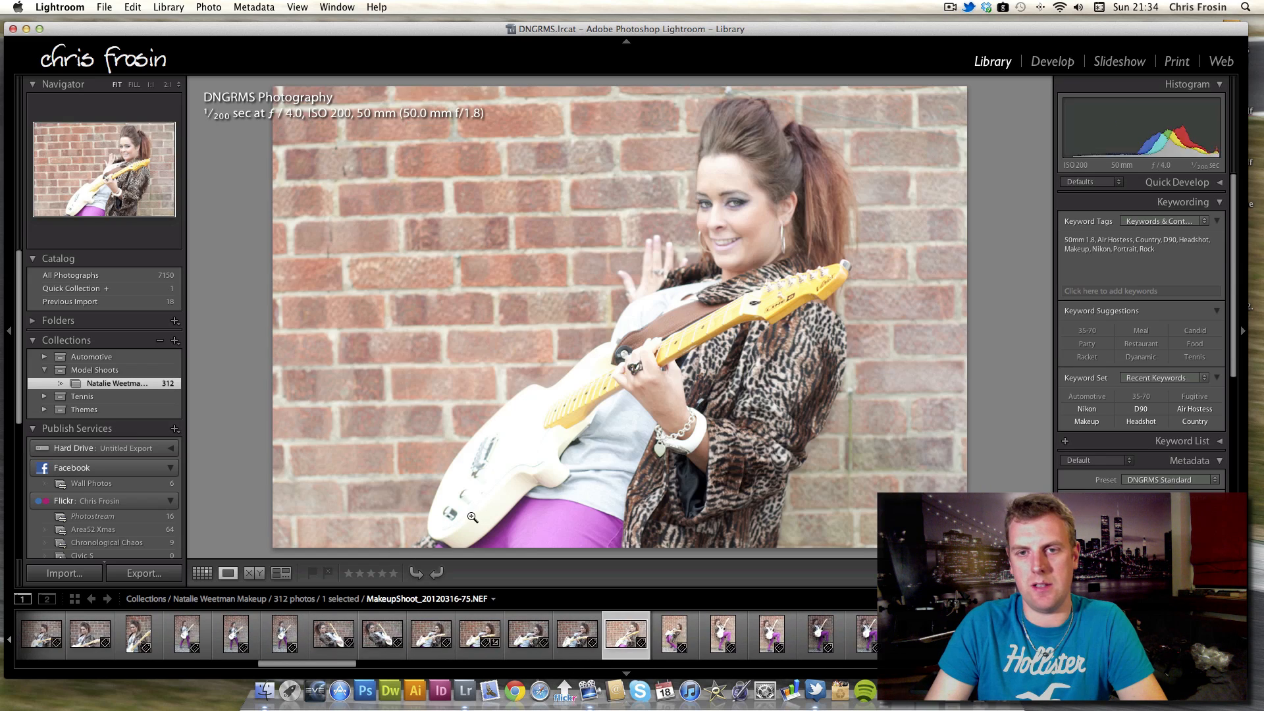
key(Right)
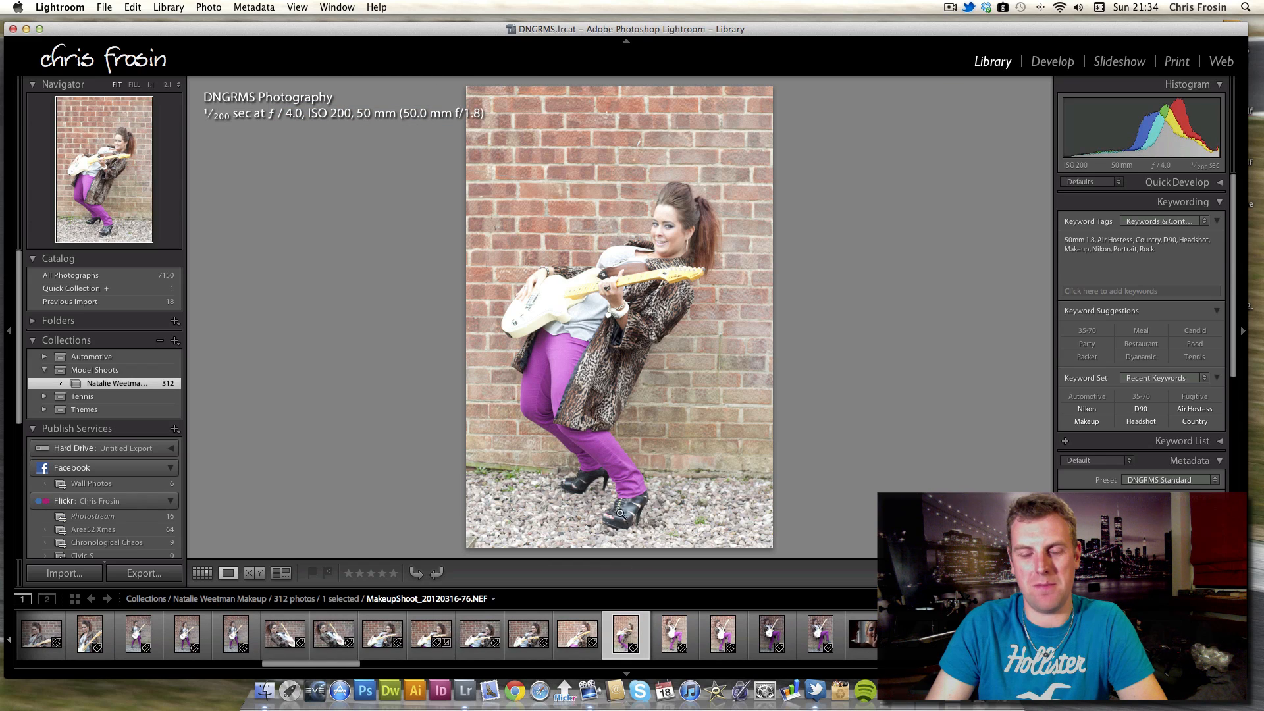
key(Right)
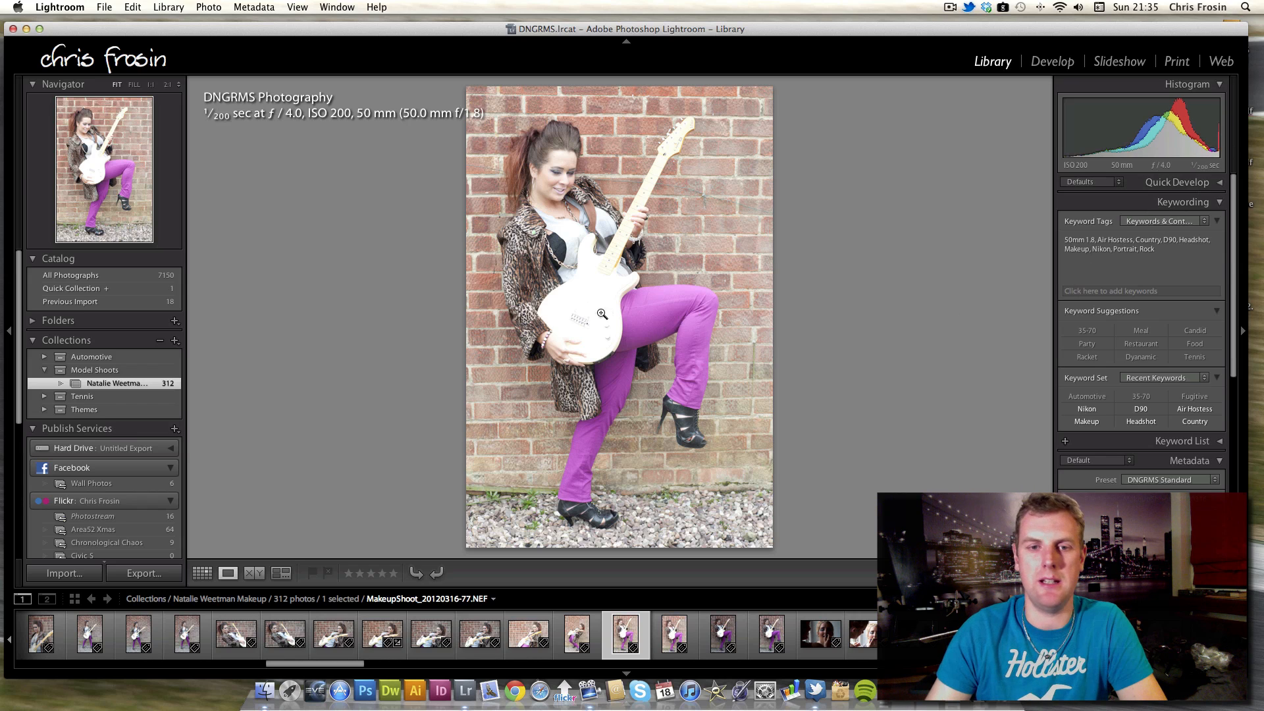
Zoom into the guitar body in the raised-leg photo to check detail, then return to the full view.
click(599, 291)
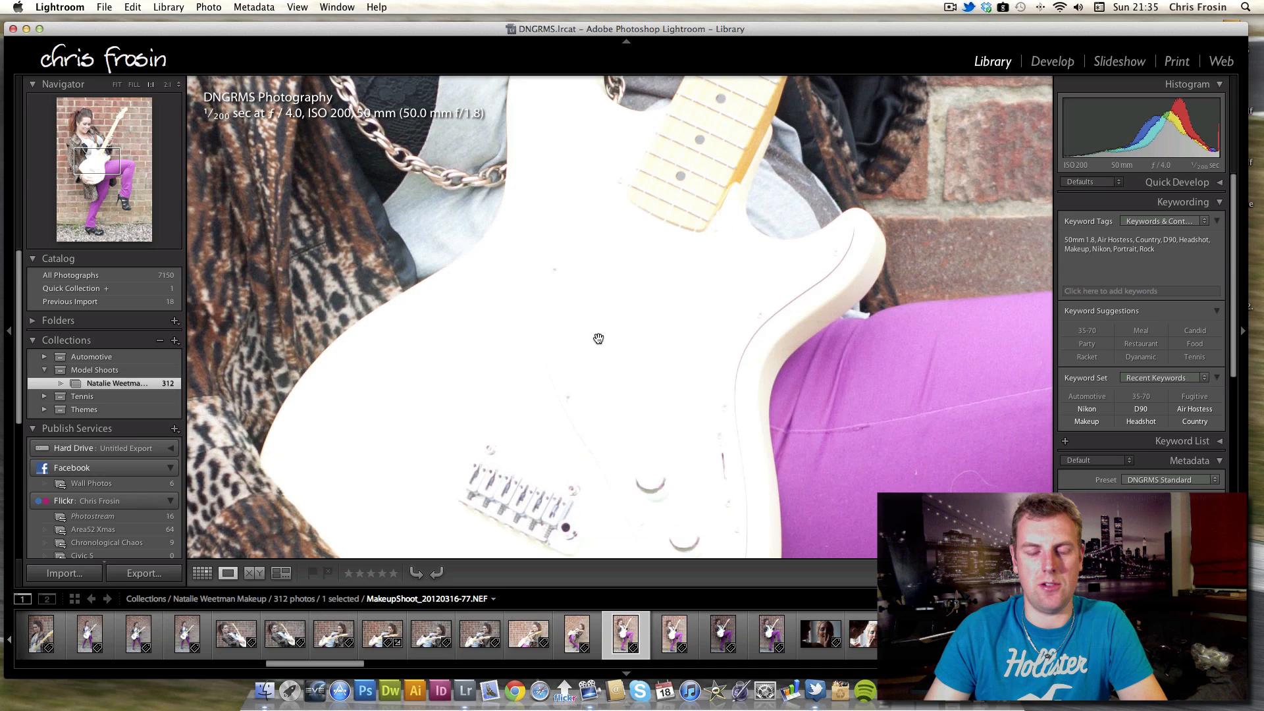
key(Right)
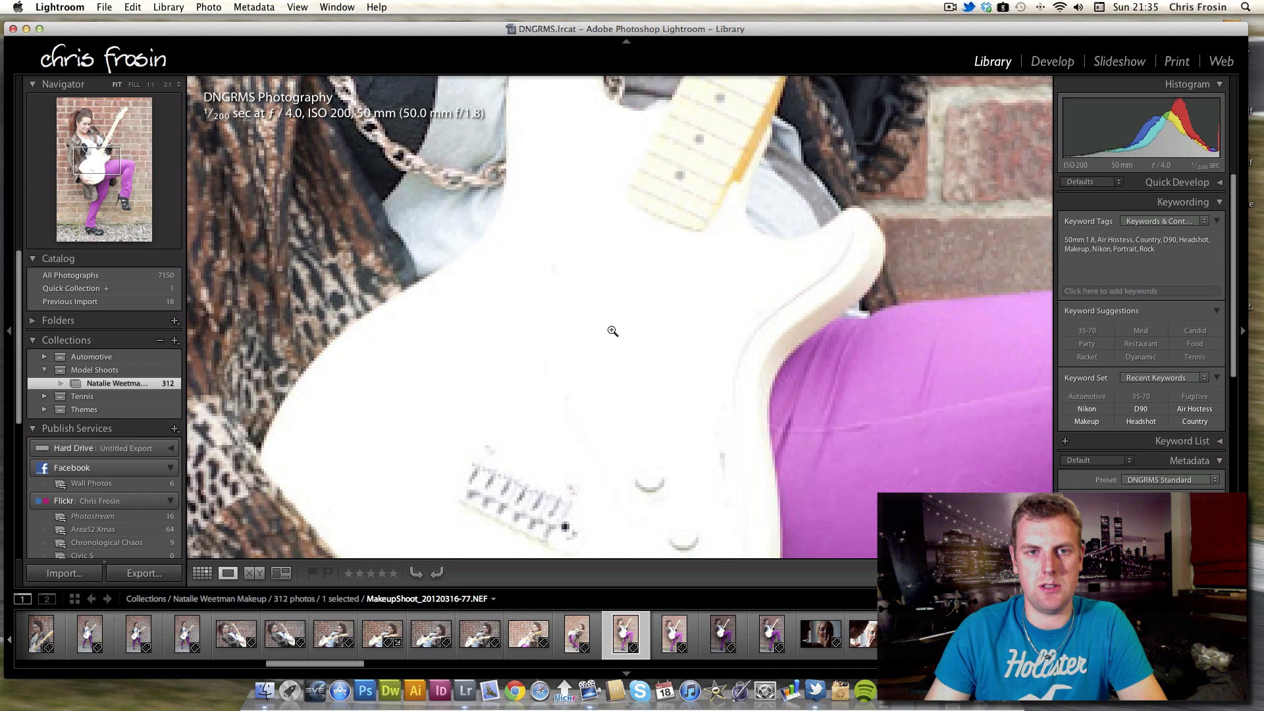
click(609, 331)
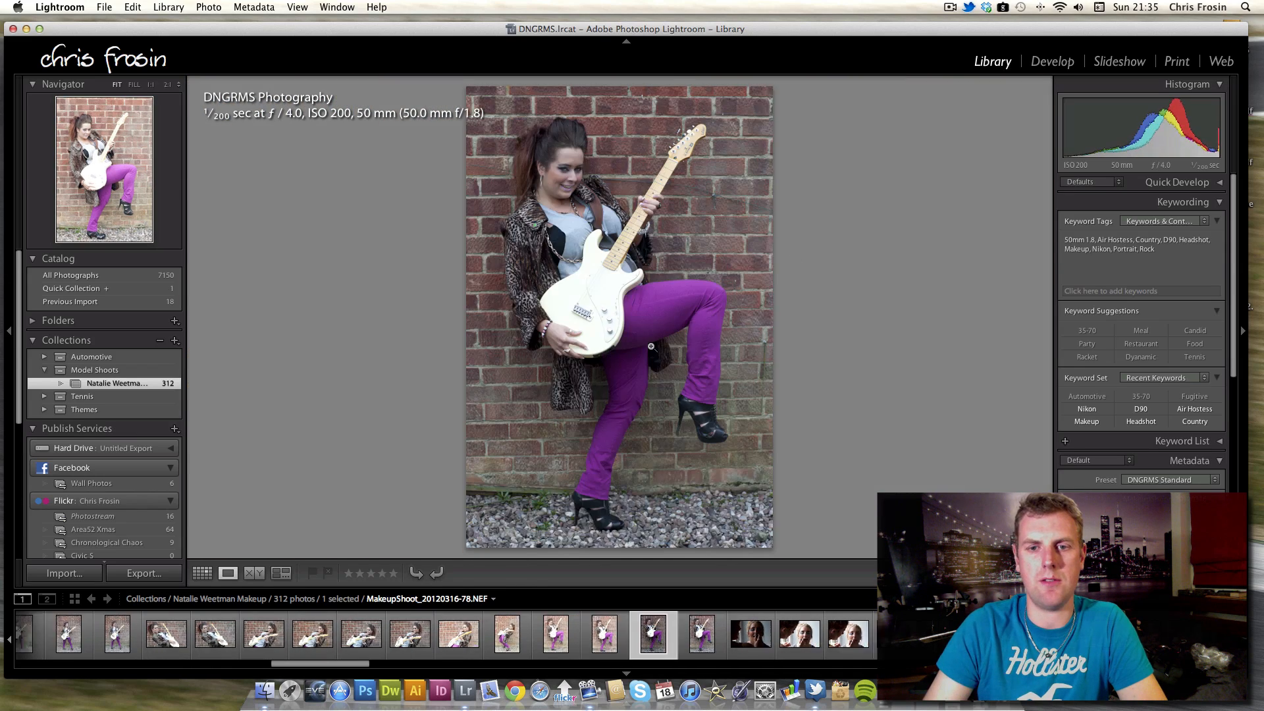
Move forward to the lipstick application close-ups and flip back and forth between them.
key(Right)
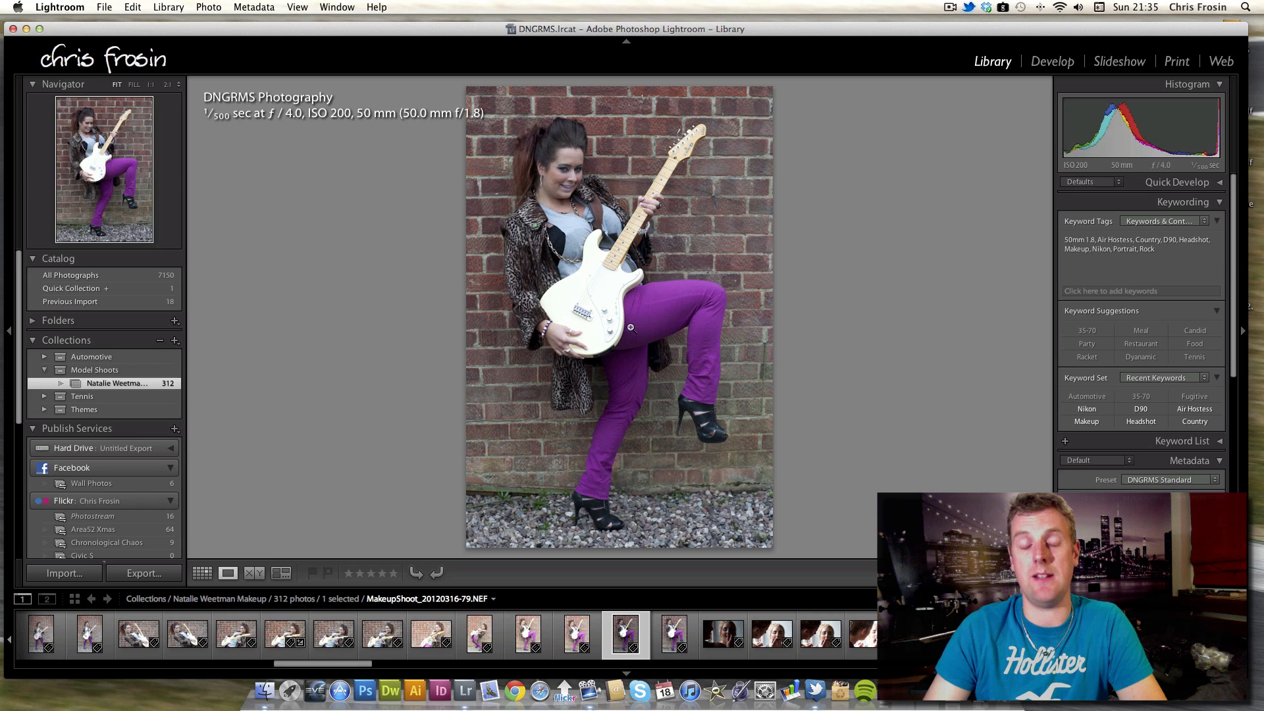
key(Right)
key(Right)
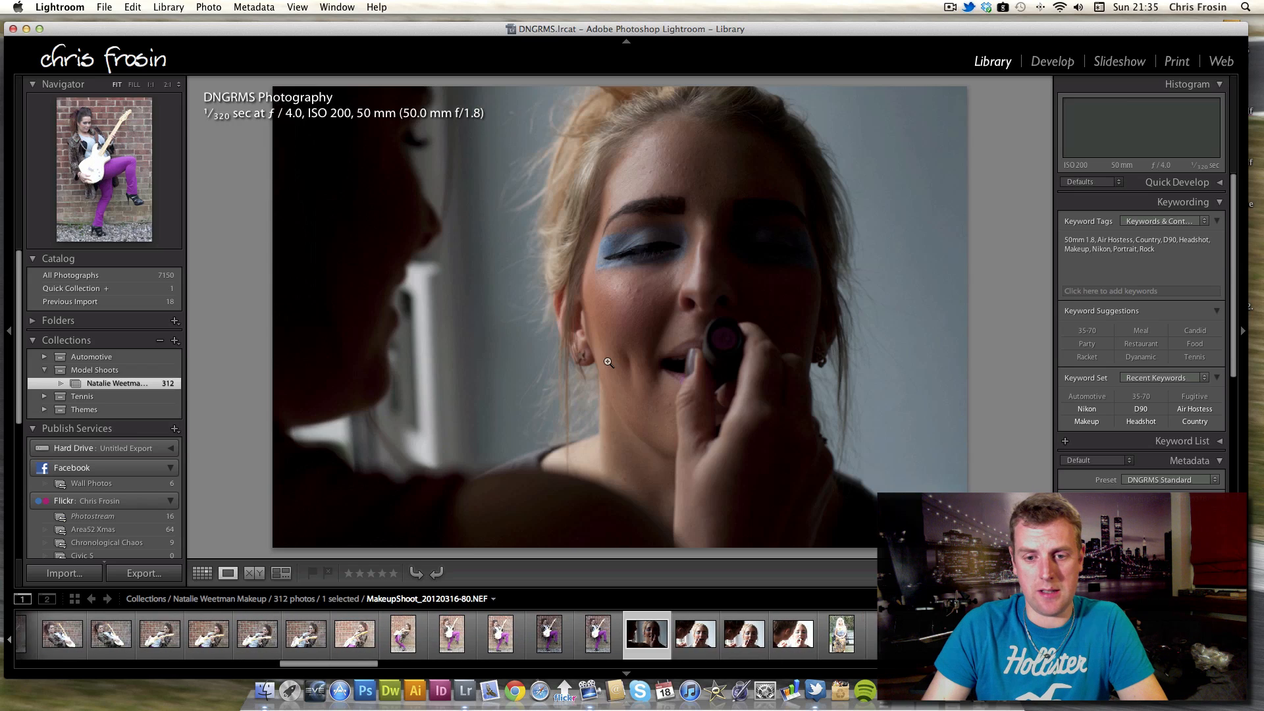
key(Right)
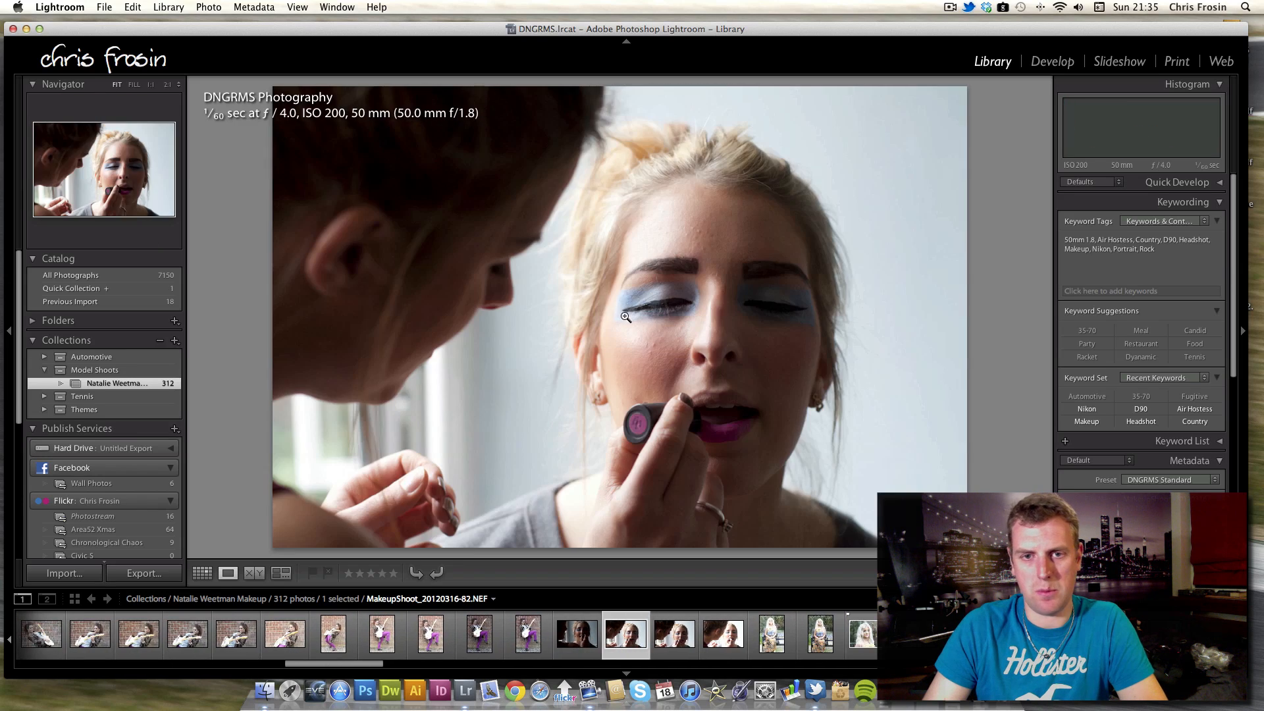
key(Right)
key(Right)
key(Right)
key(Right)
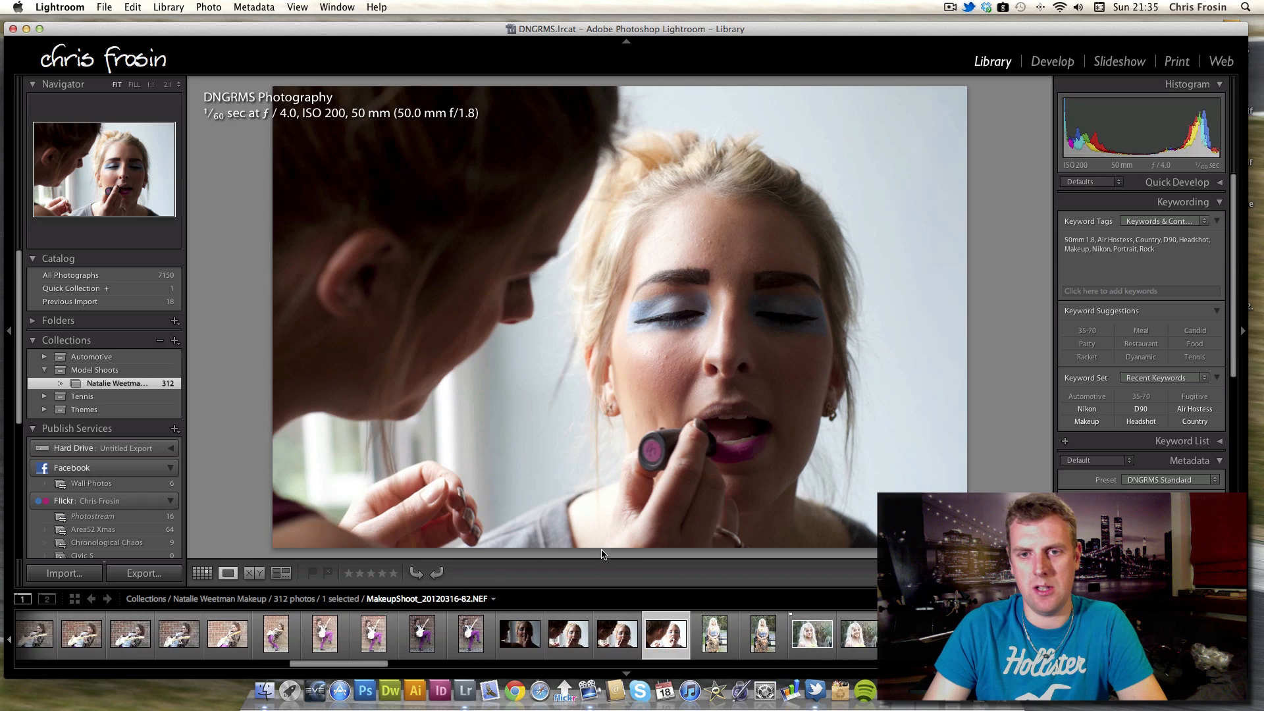
key(Left)
key(Left)
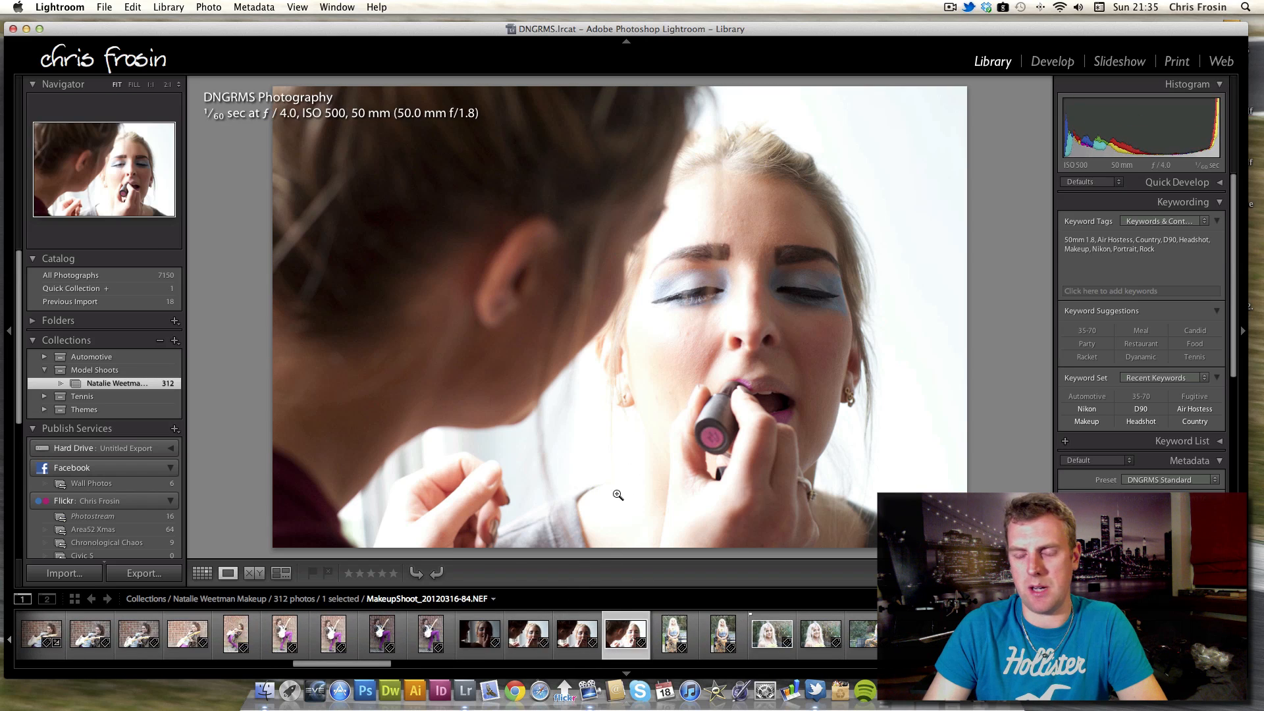
key(Right)
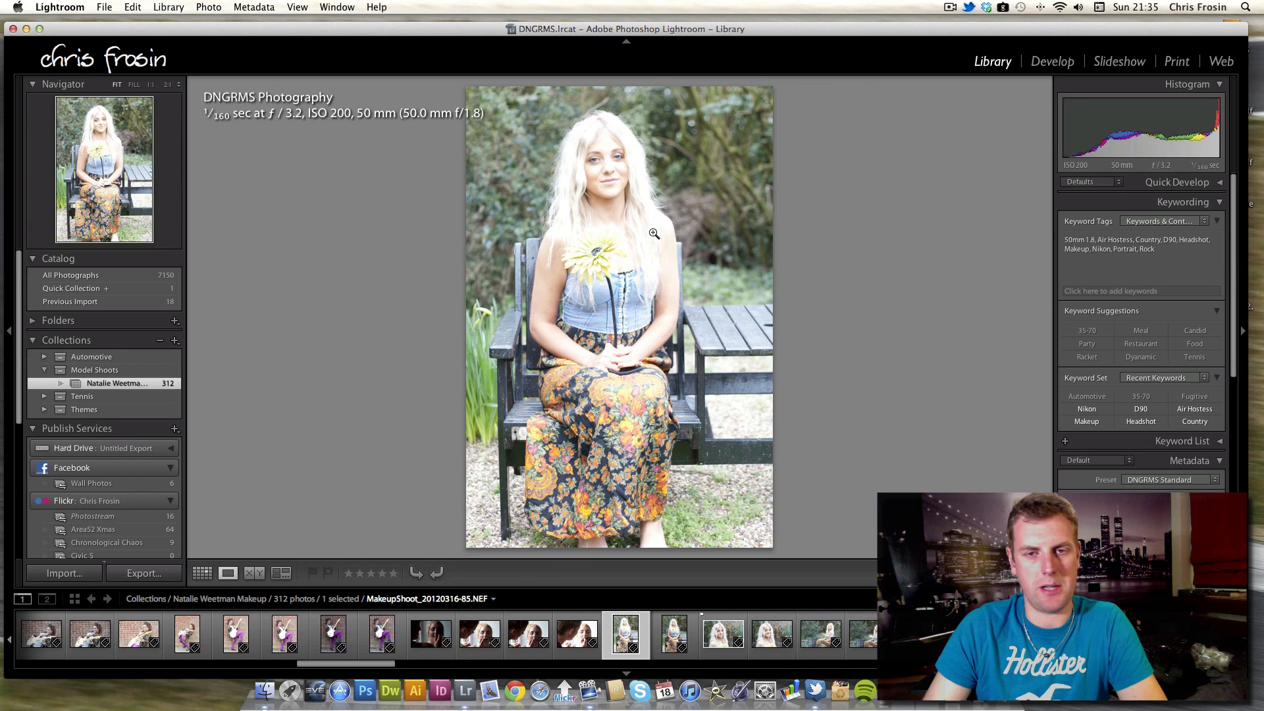
Step forward through the blonde model's photos with the yellow flower on the garden bench.
key(Right)
key(Right)
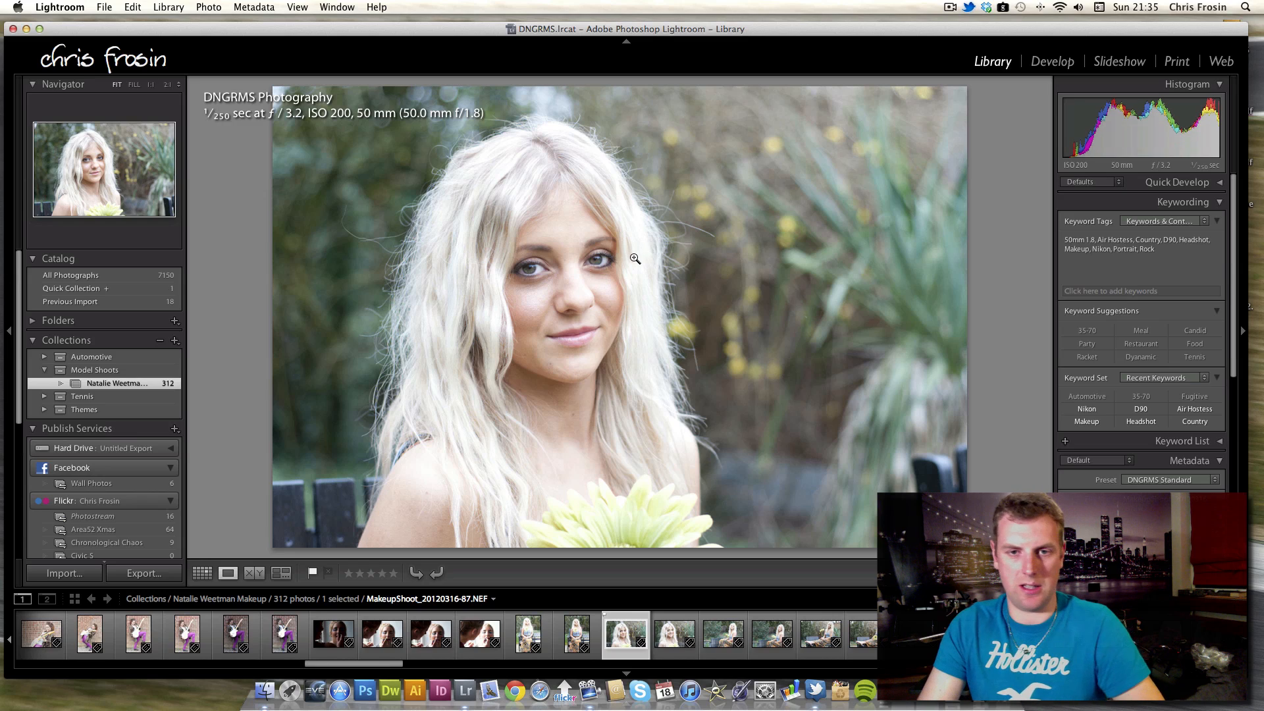
key(Right)
key(Right)
key(Right)
key(Right)
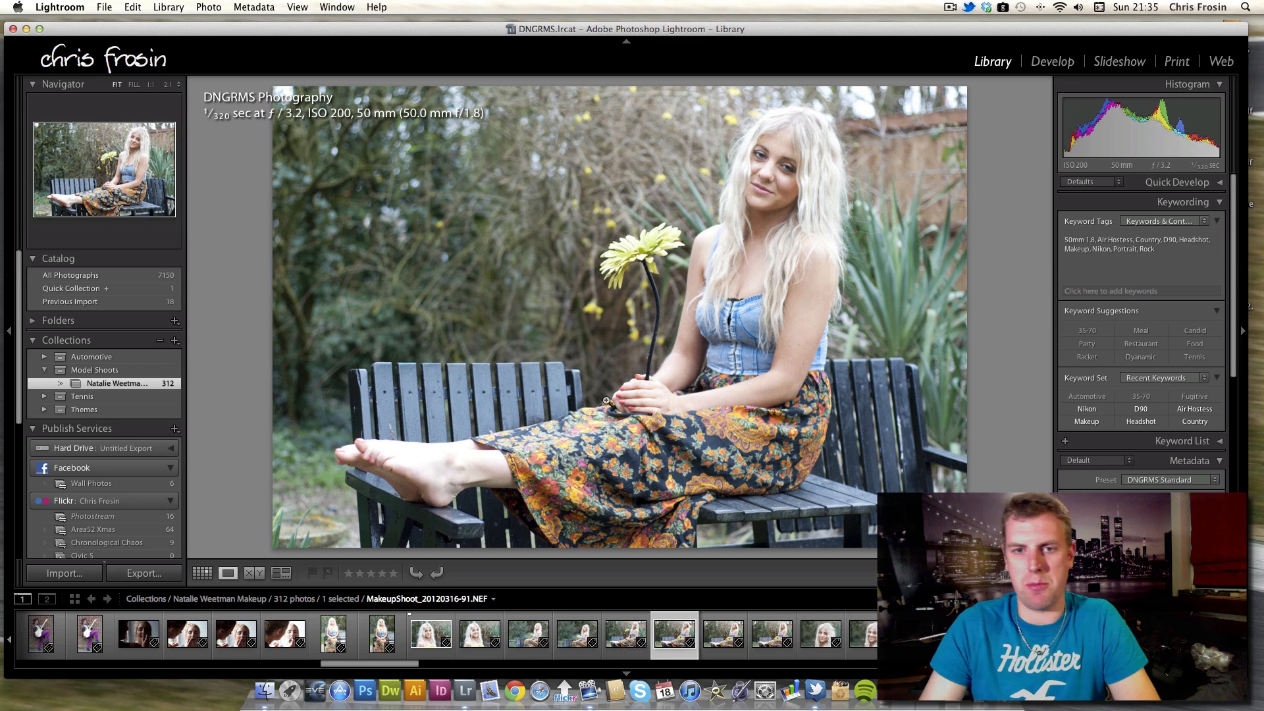
key(Right)
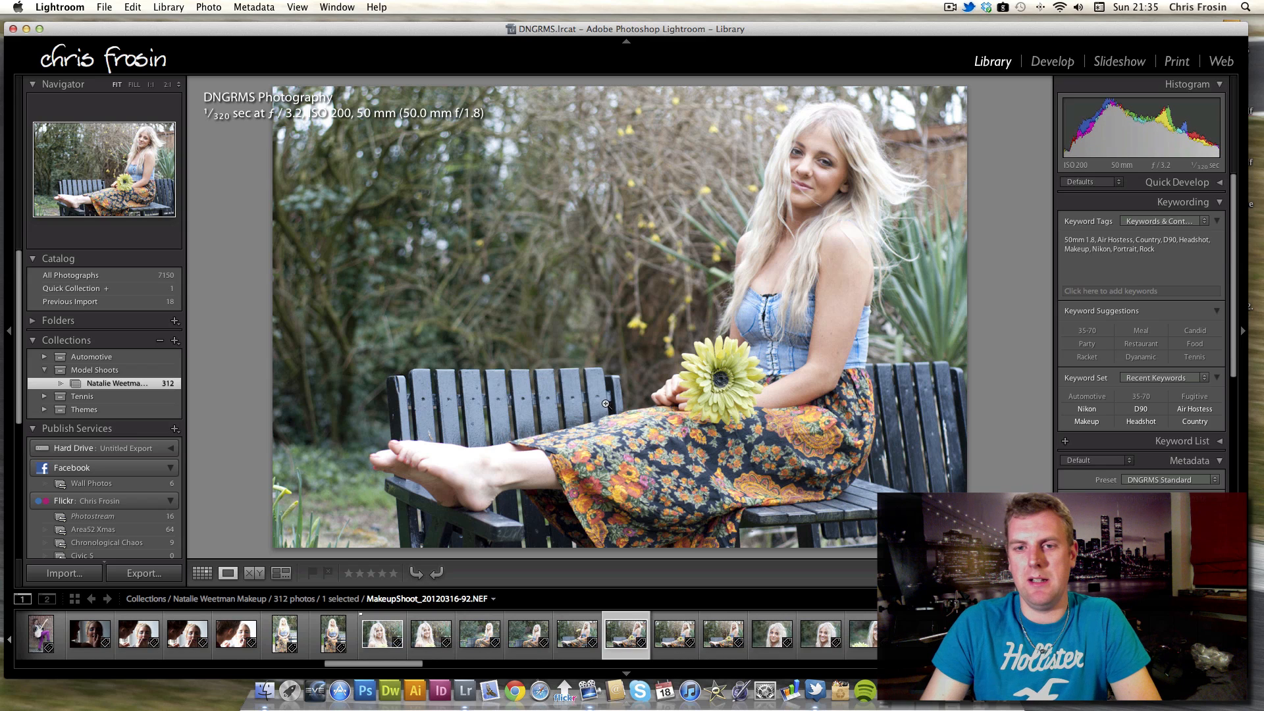
key(Right)
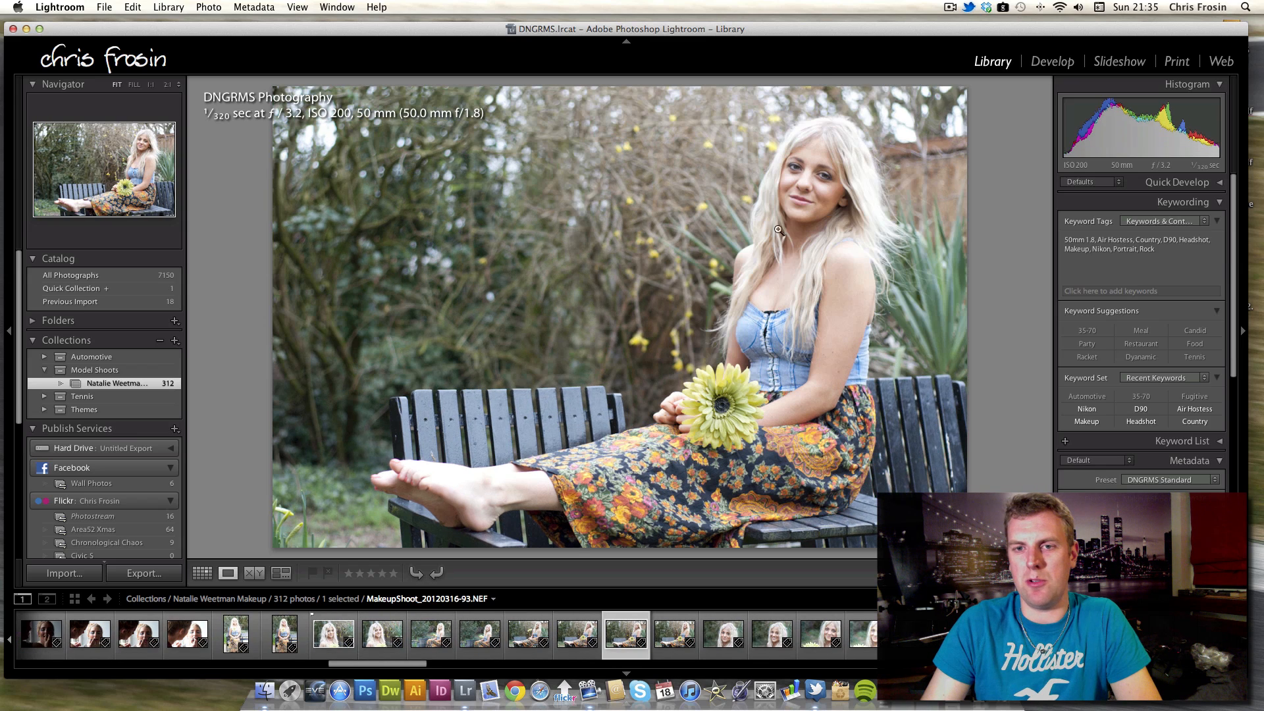
Zoom into the blonde model's face on the bench photo, zoom back out, and move to the next shot.
click(815, 211)
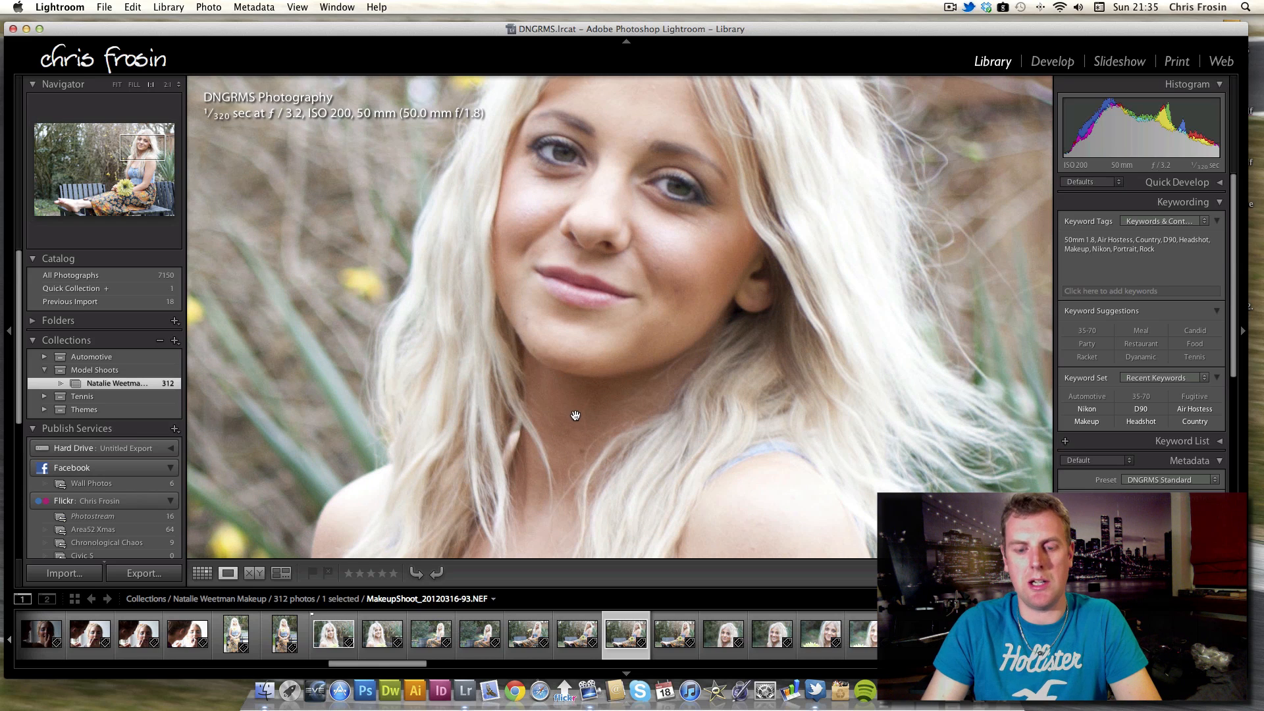
click(605, 364)
key(Right)
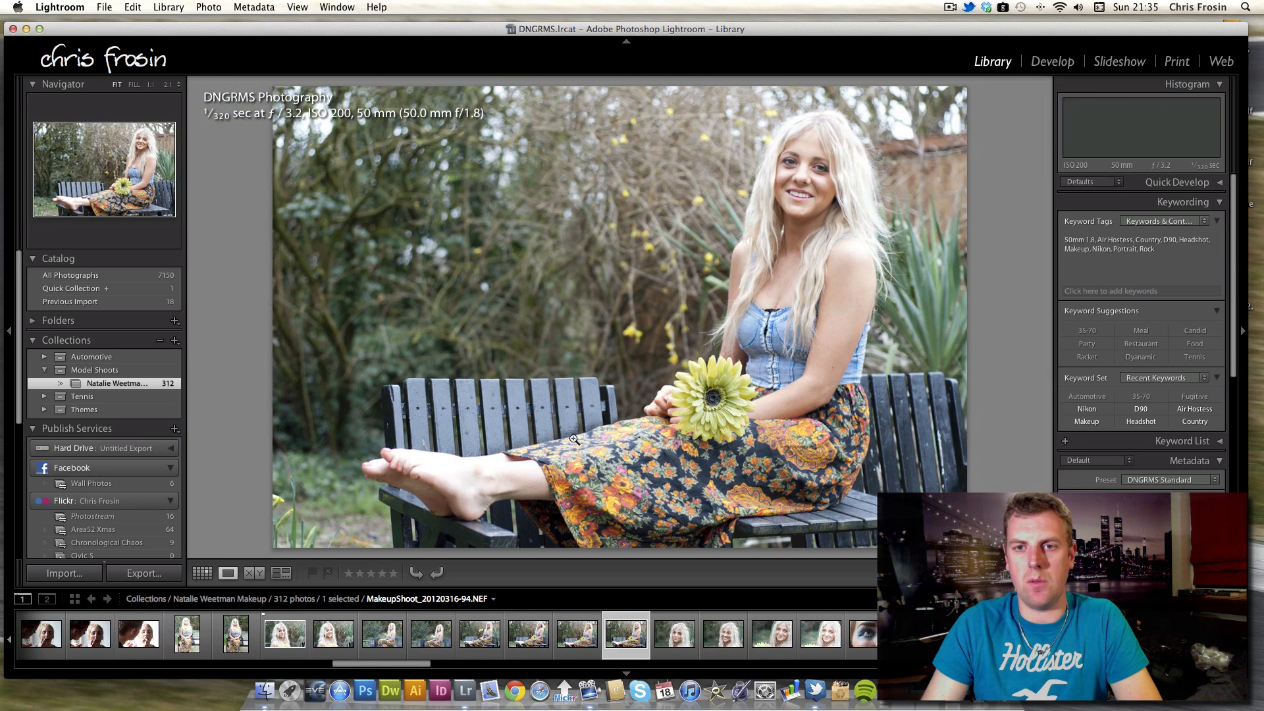
Browse the blonde model's close-up portraits back and forth, then advance to the full-length garden shot.
key(Right)
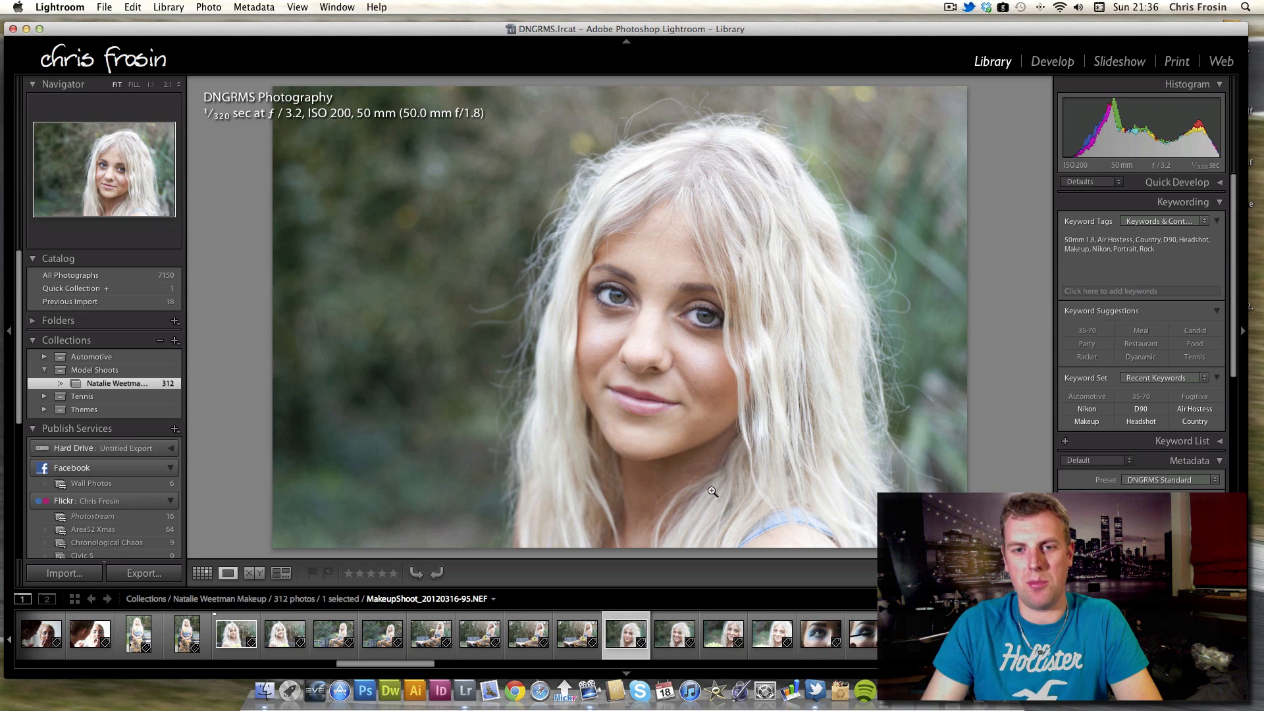
key(Right)
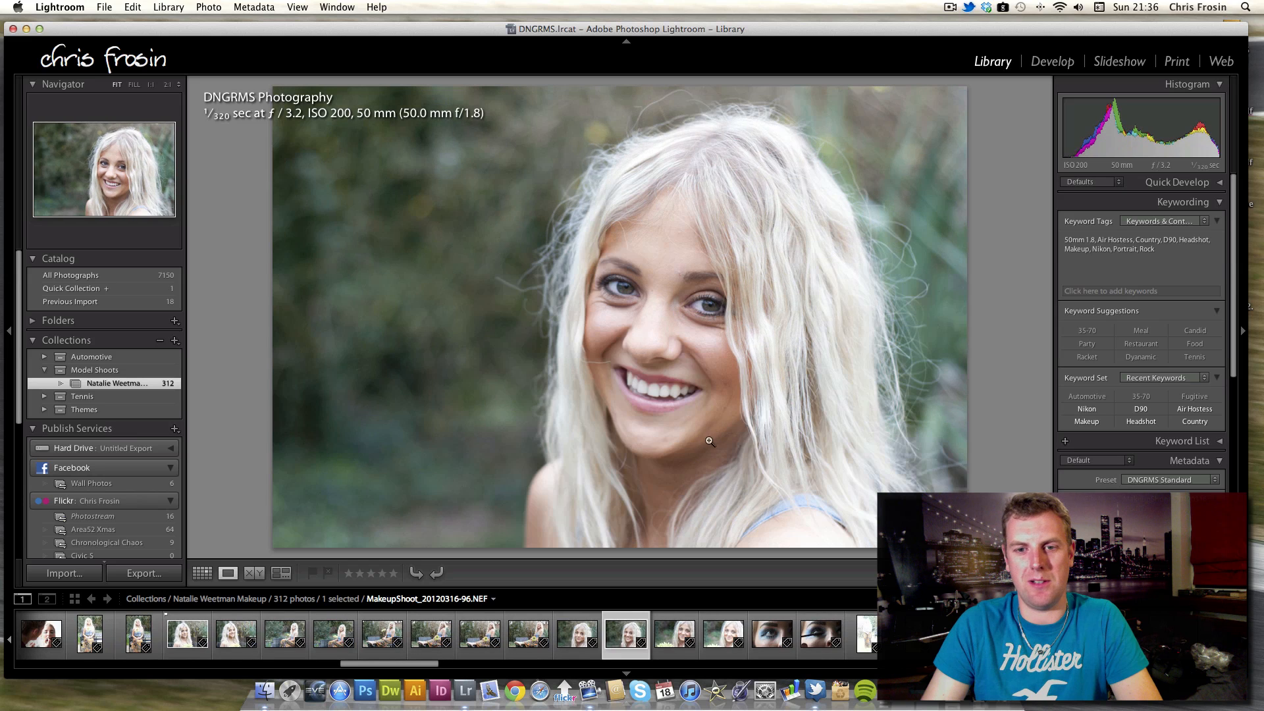
key(Right)
key(Right)
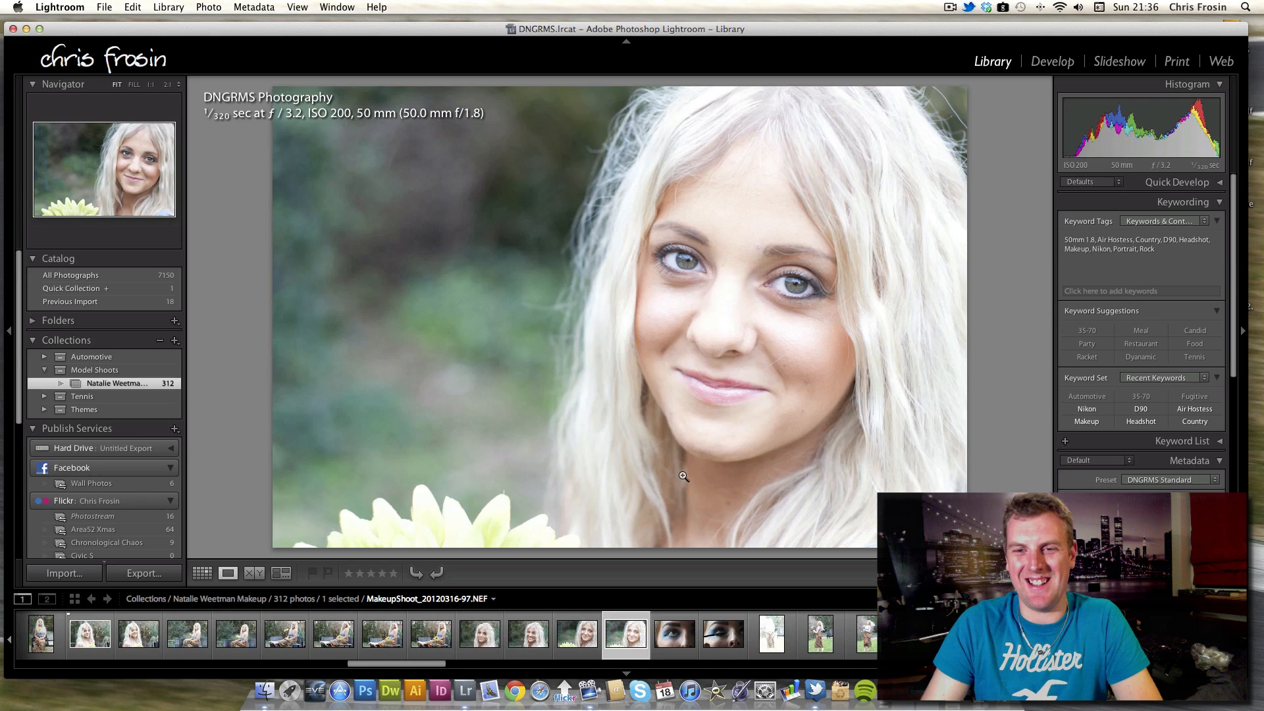
key(Left)
key(Left)
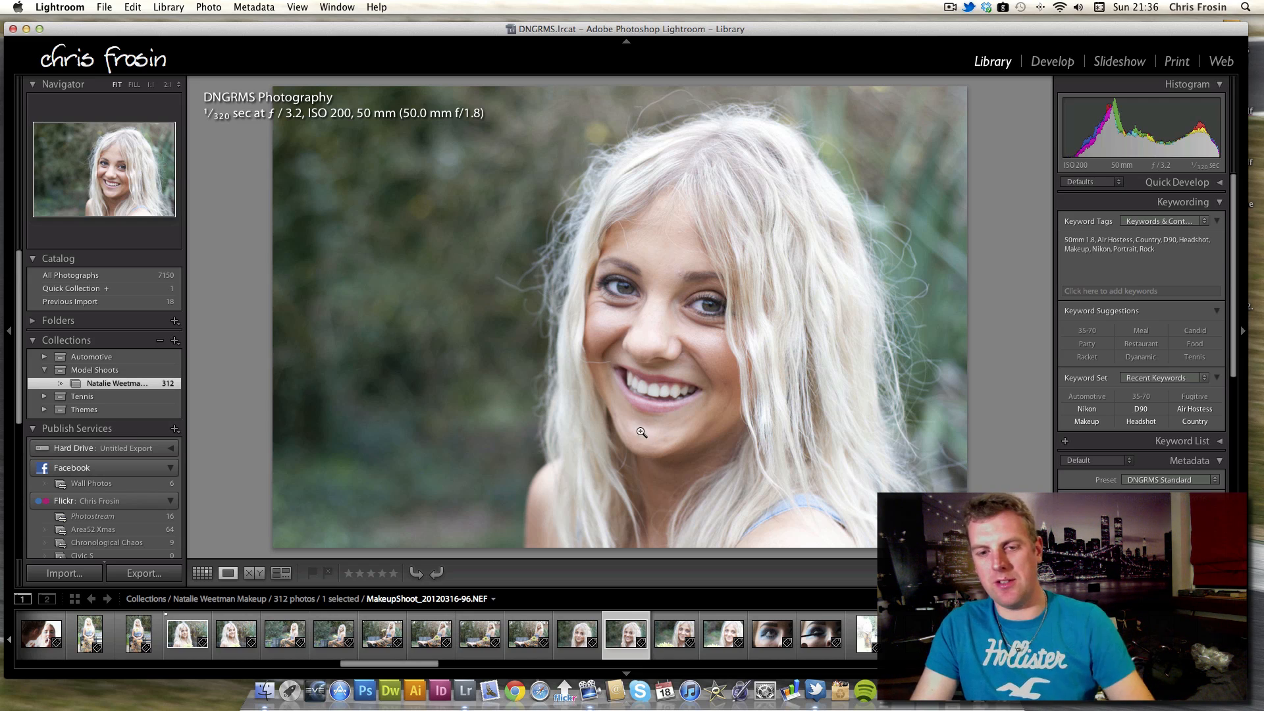
key(Right)
key(Right)
key(Right)
key(Right)
key(Right)
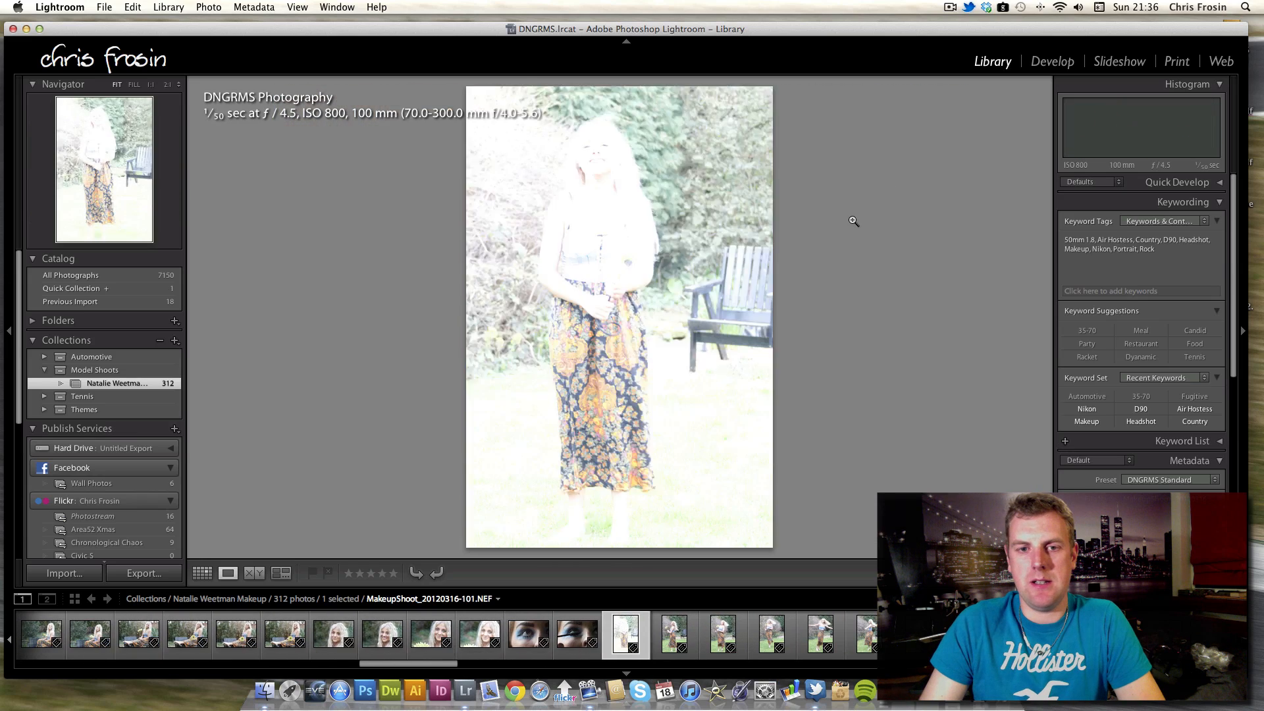
Step through the blonde model's full-length twirling shots on the garden lawn.
key(Right)
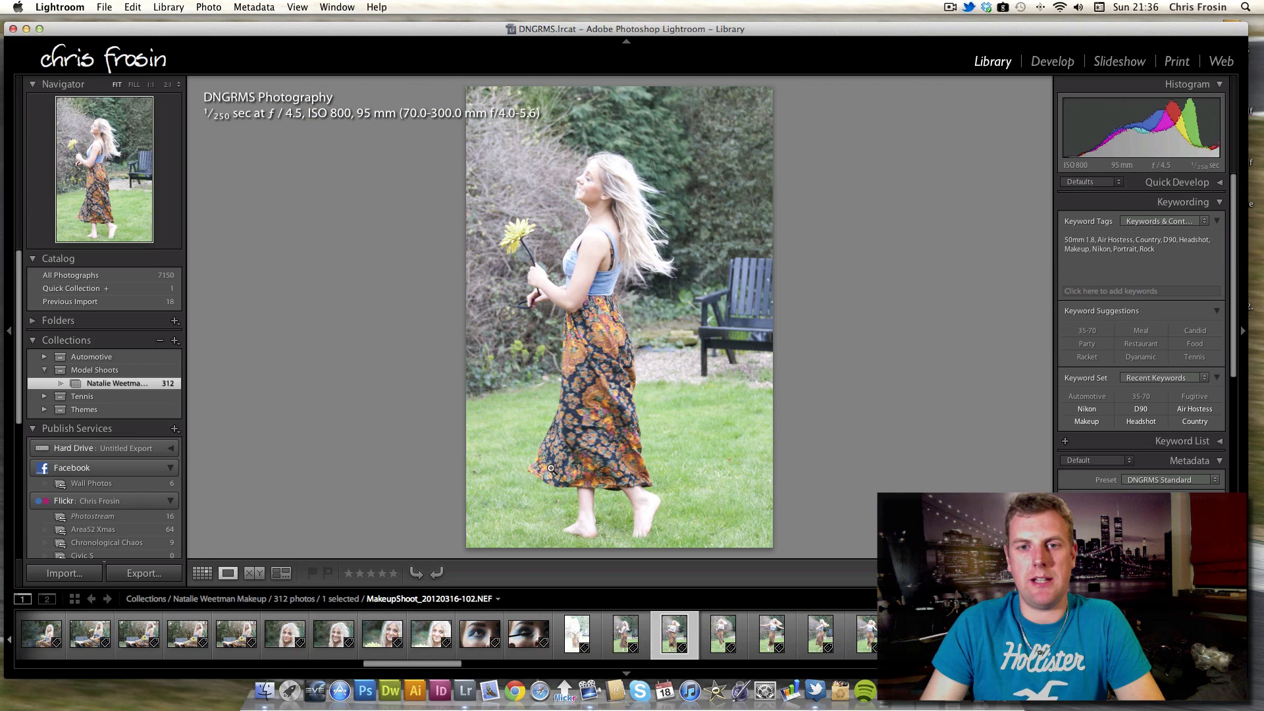
key(Right)
key(Right)
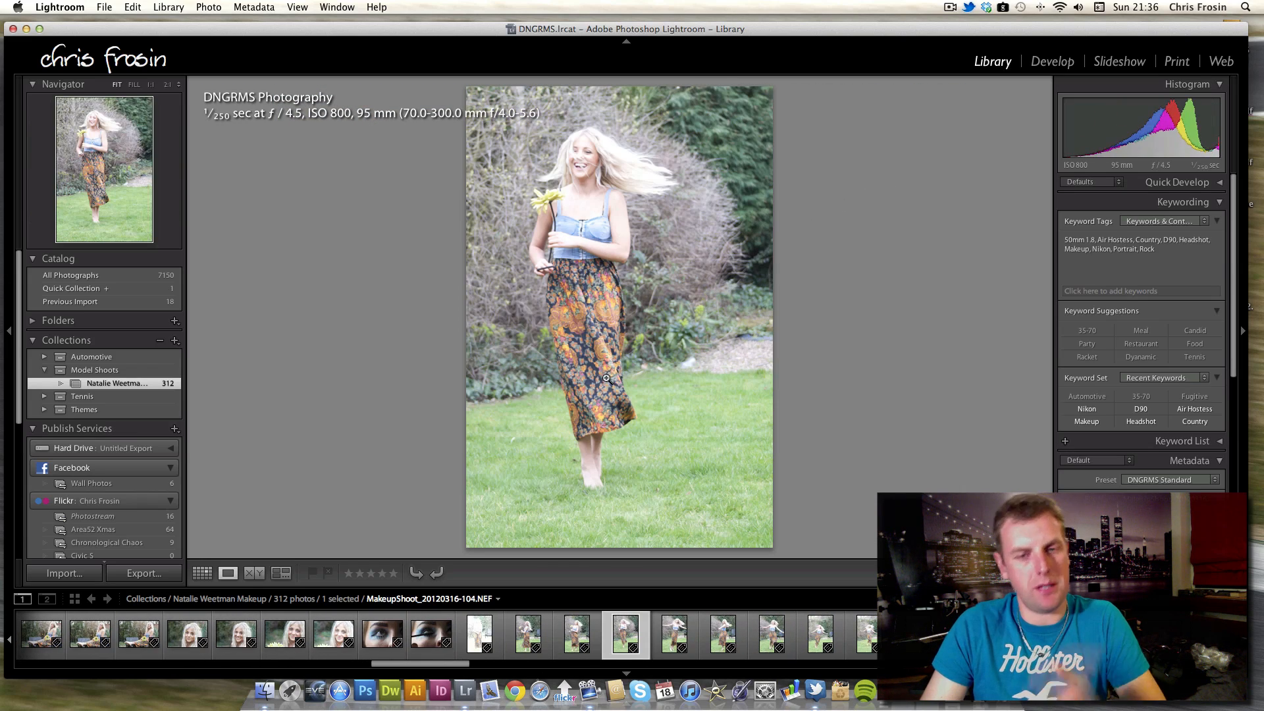
key(Right)
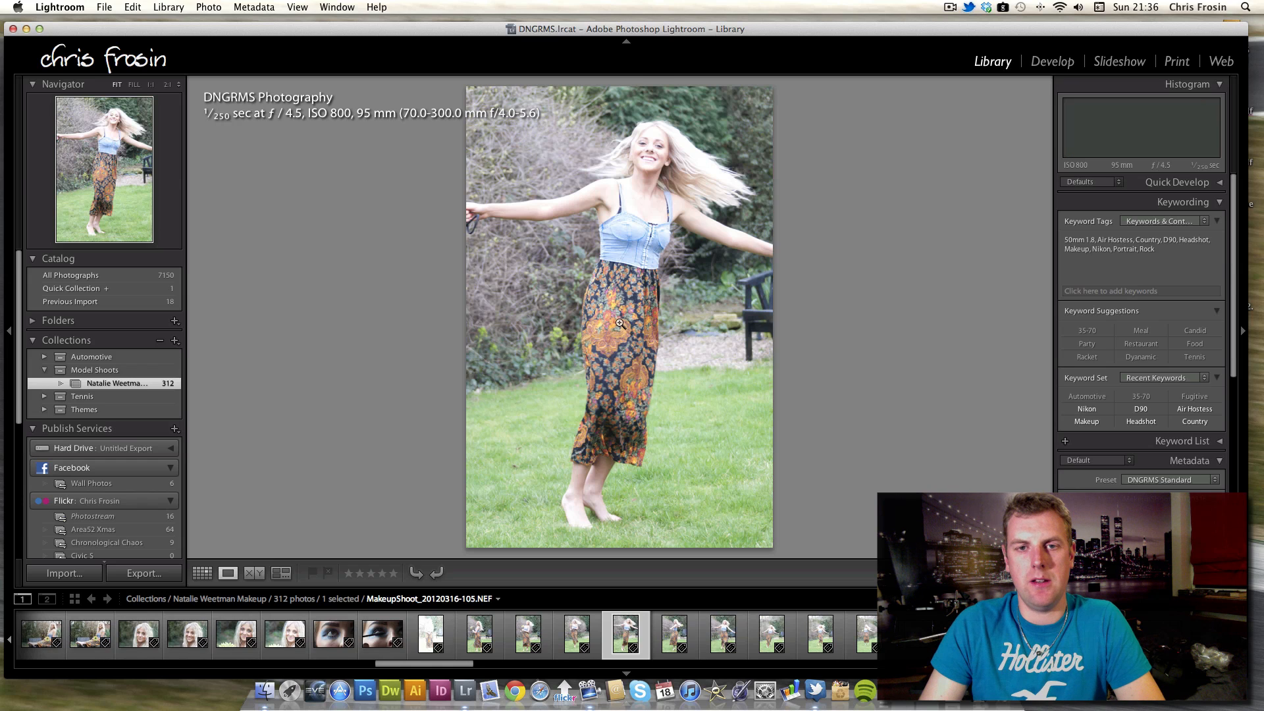
key(Right)
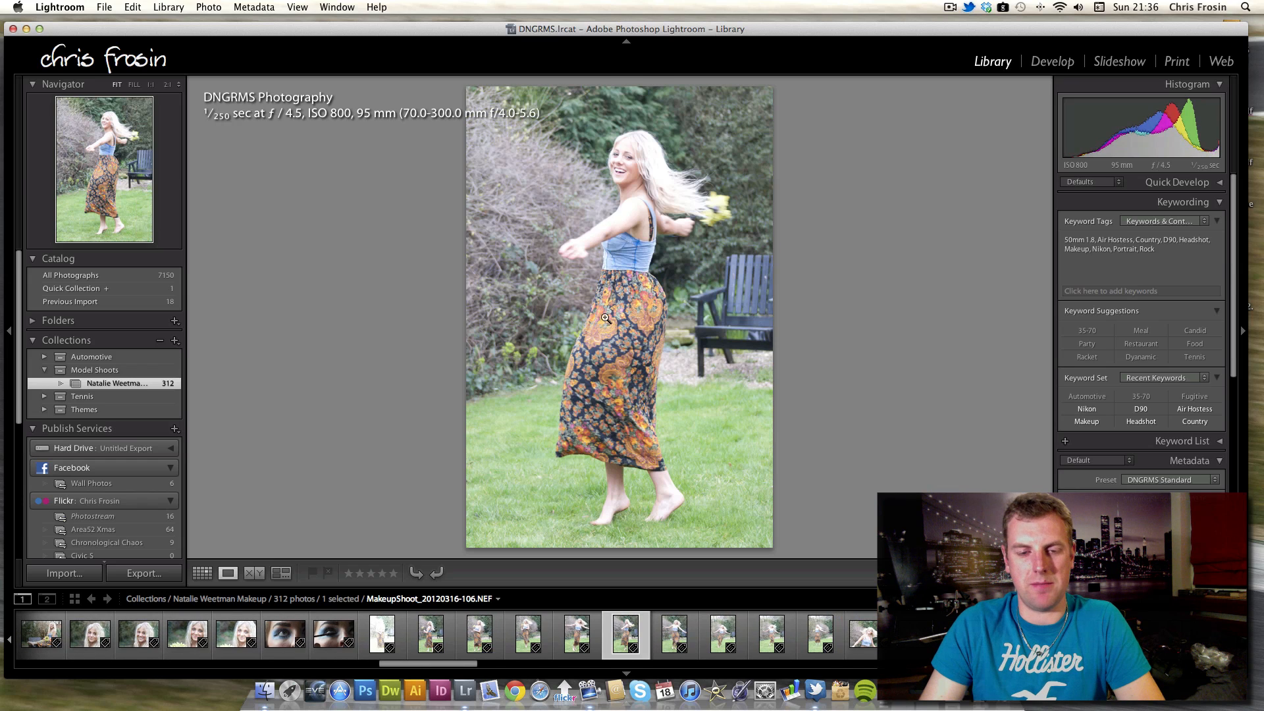
key(Right)
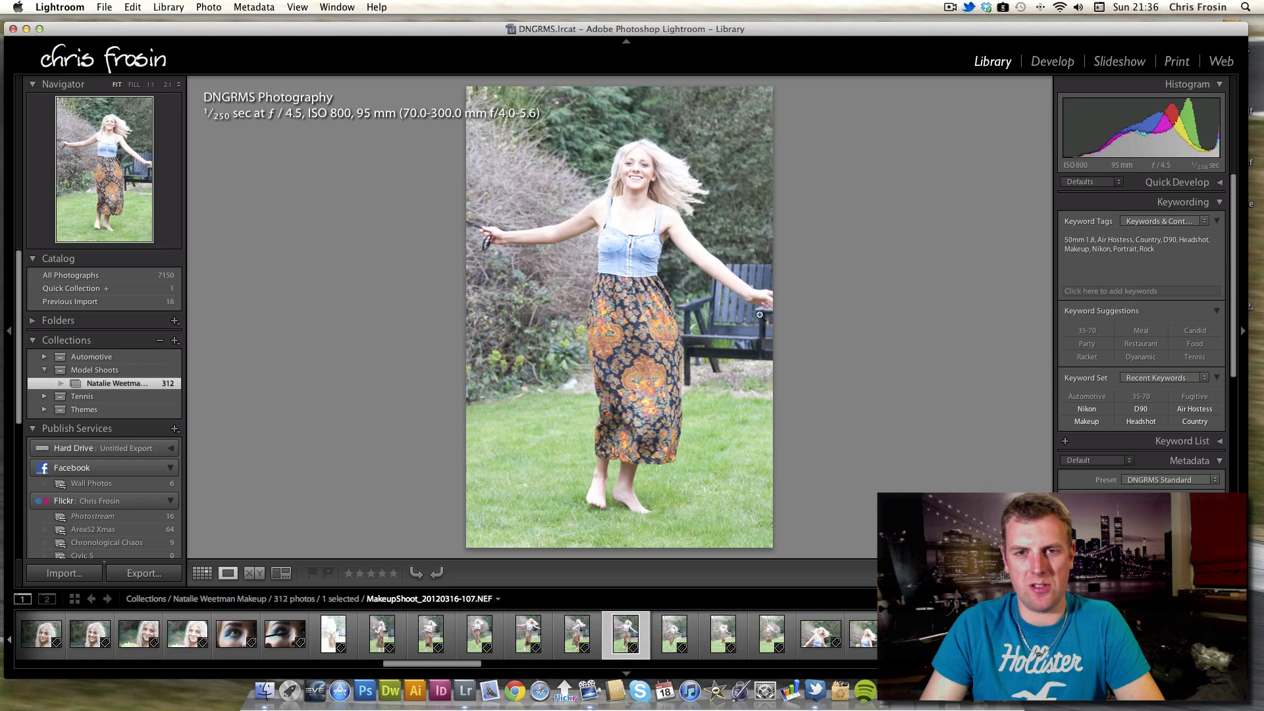
key(Right)
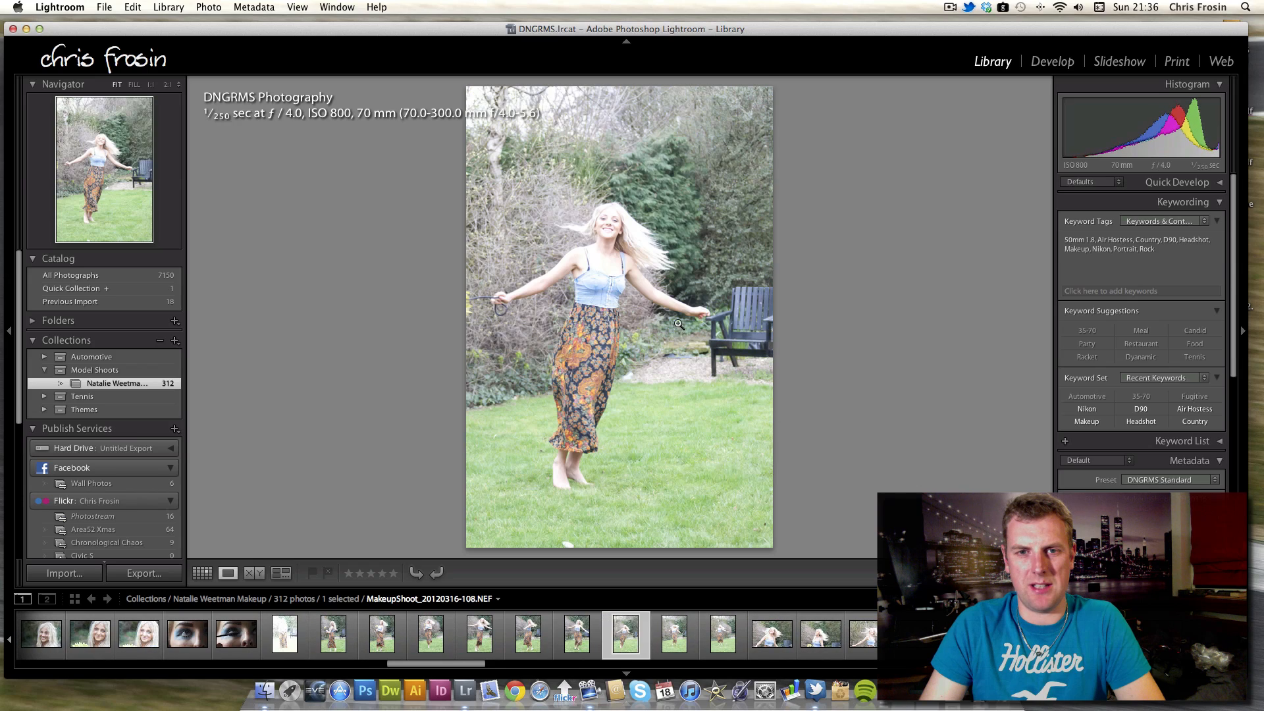
key(Right)
key(Right)
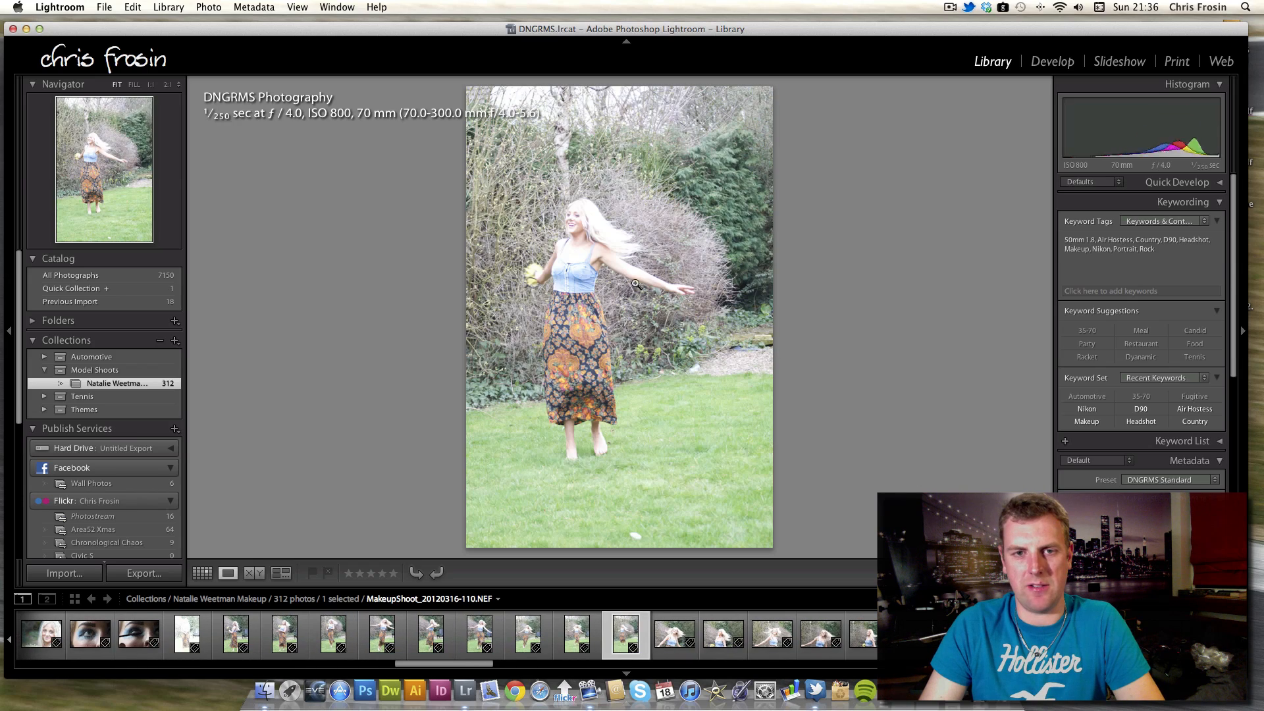
key(Right)
key(Right)
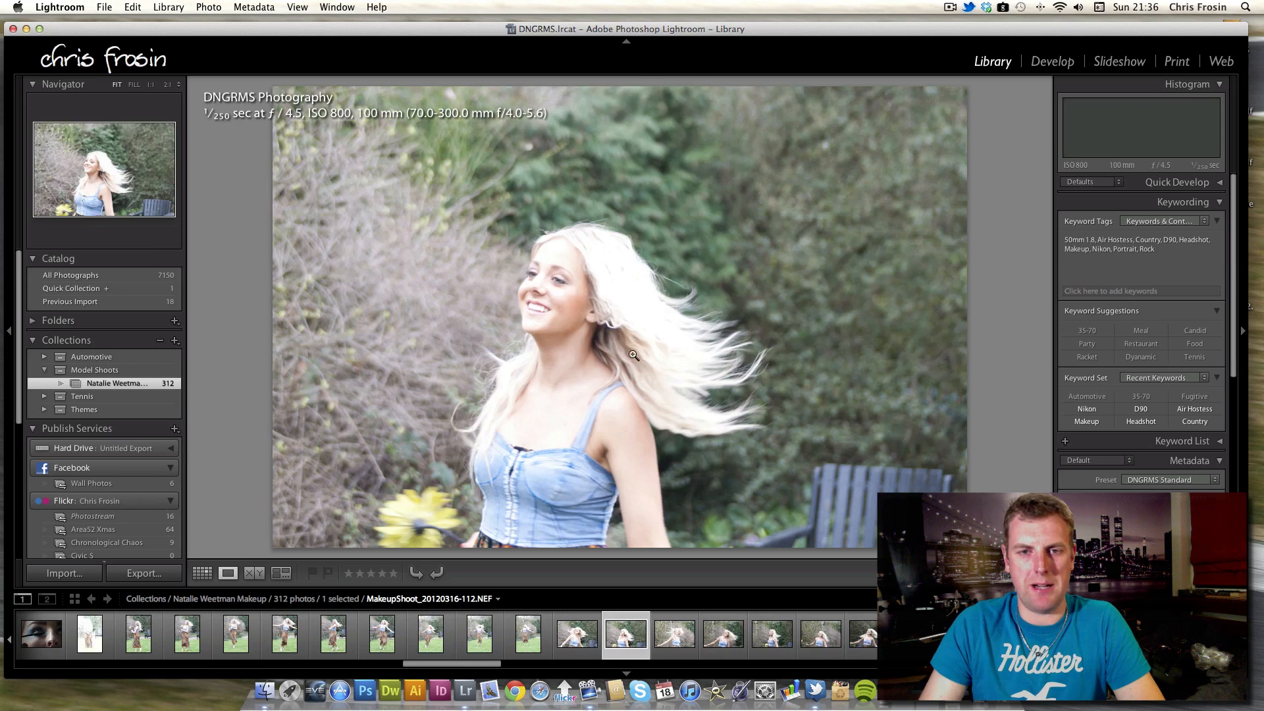
Browse the blonde model's twirling close-ups back and forth, then advance to the air hostess model's photos.
key(Right)
key(Right)
key(Right)
key(Right)
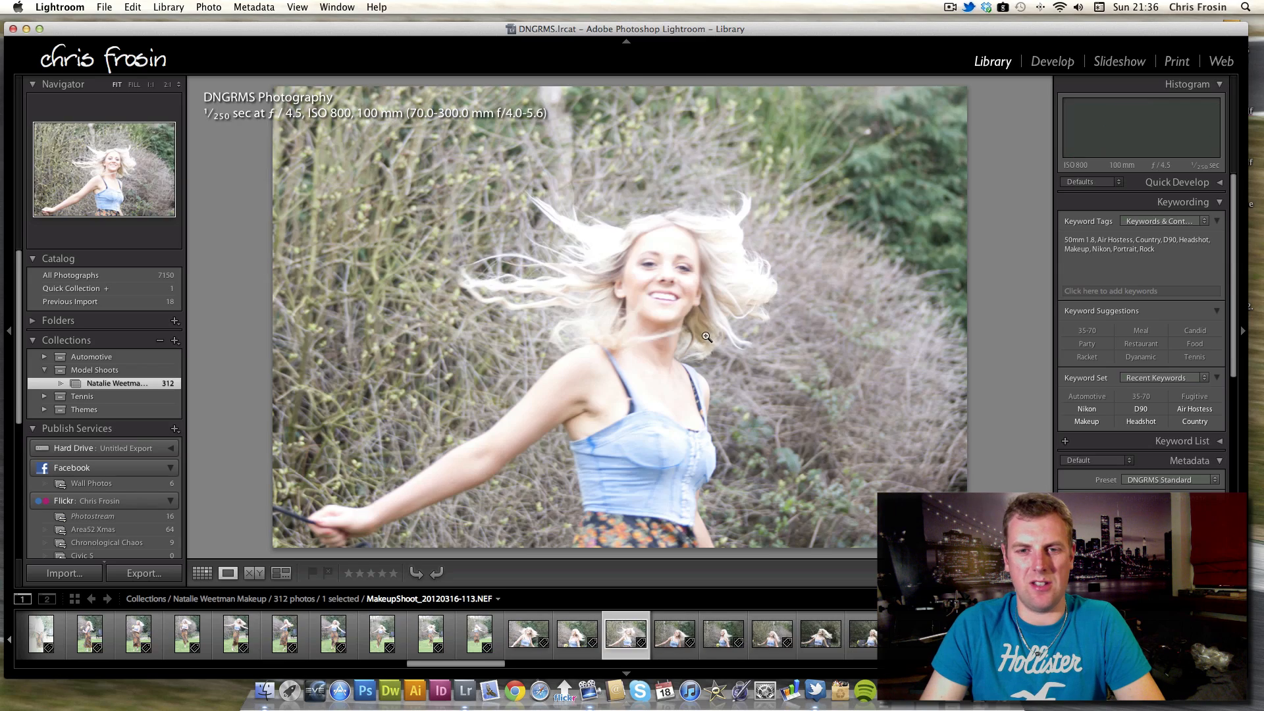
key(Right)
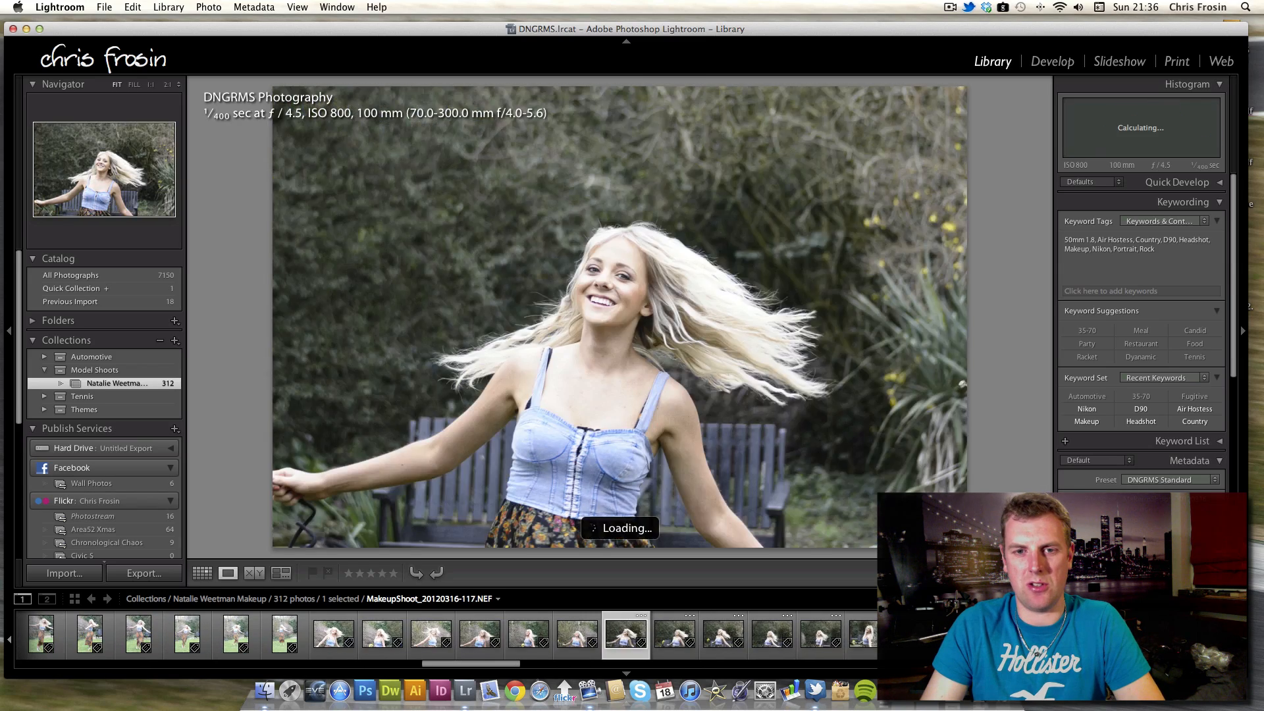
key(Left)
key(Left)
key(Right)
key(Right)
key(Right)
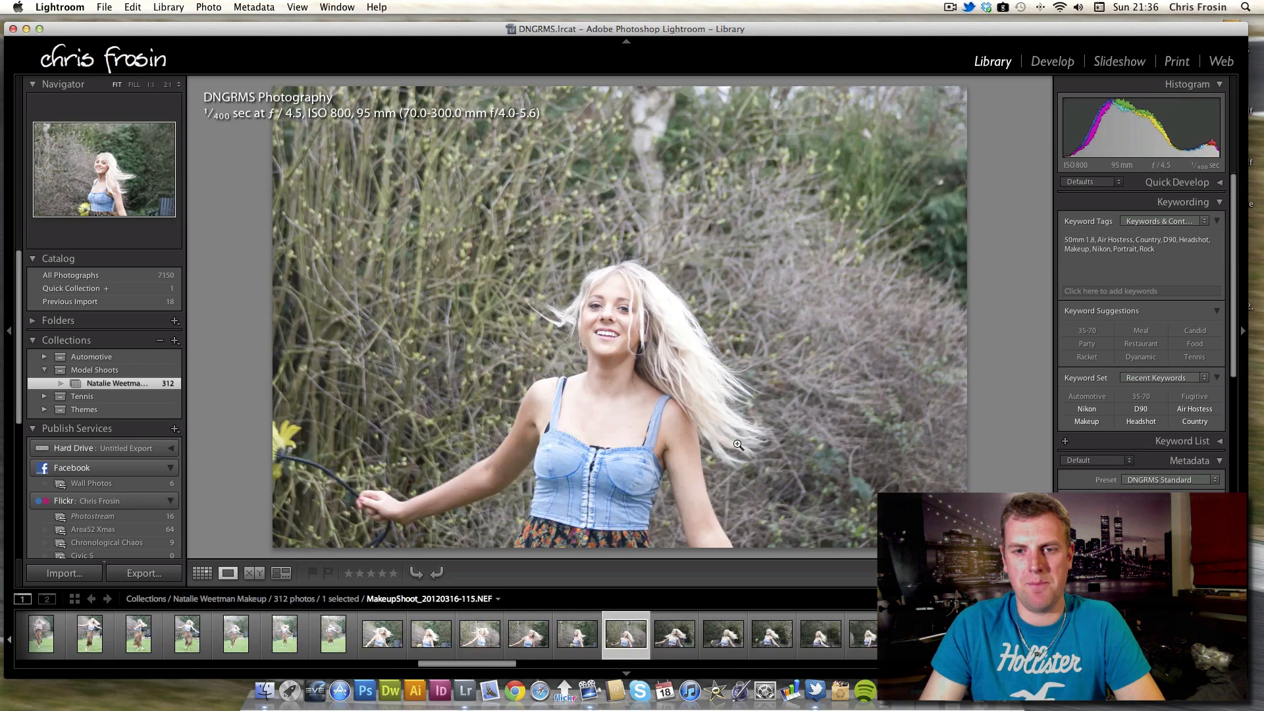
key(Right)
key(Right)
key(Right)
key(Right)
key(Right)
key(Right)
key(Right)
key(Right)
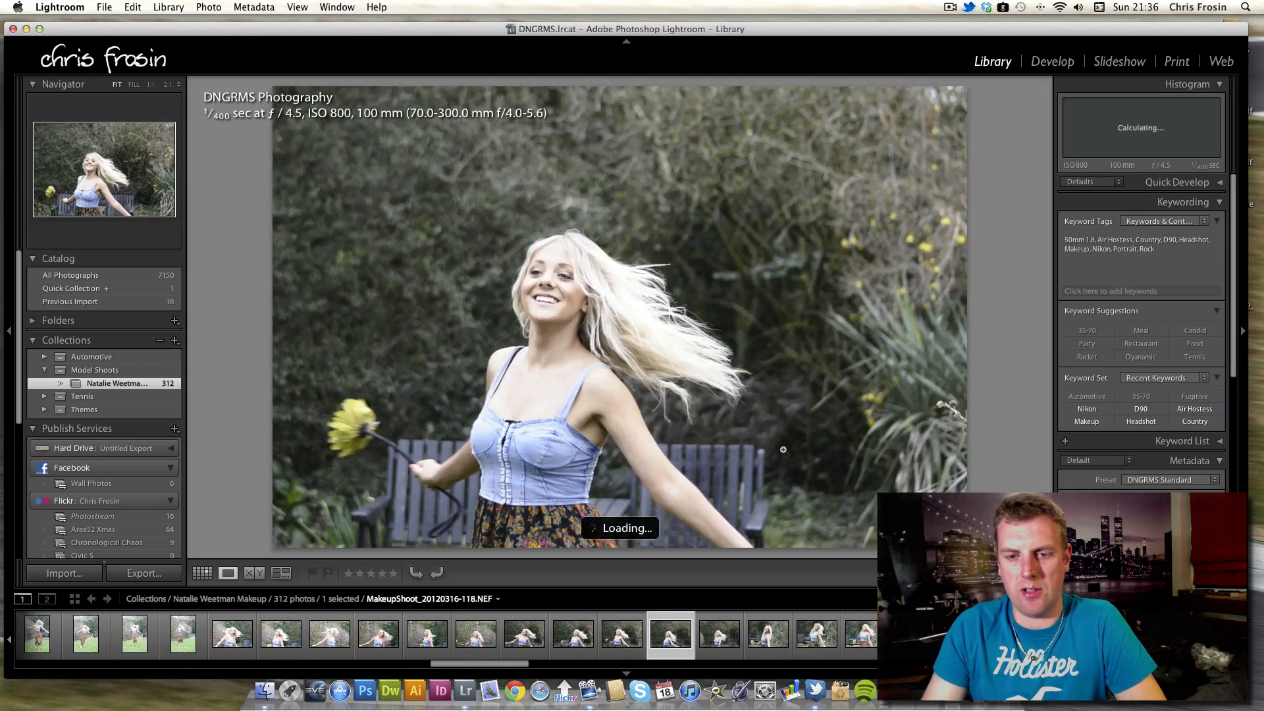
key(Right)
key(Right)
key(Right)
key(Right)
key(Right)
key(Right)
key(Right)
key(Right)
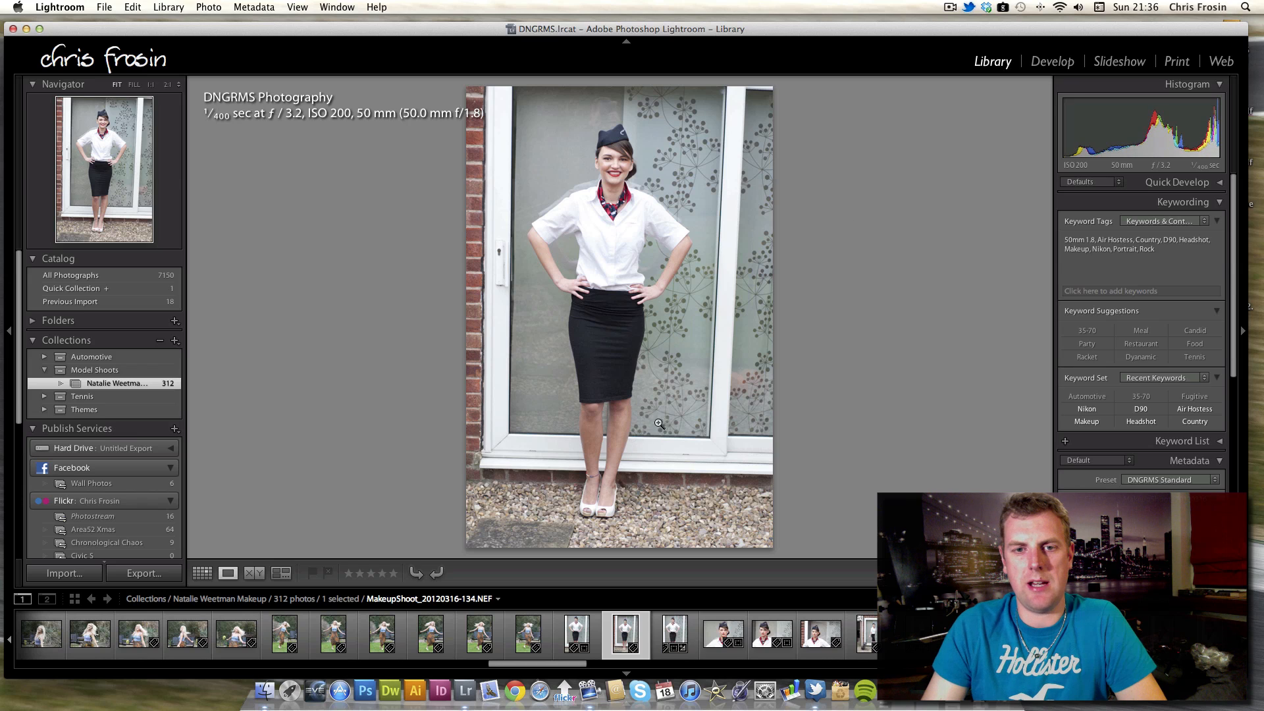
Step through the air hostess model's full-length door shots and head-and-shoulders close-ups.
key(Right)
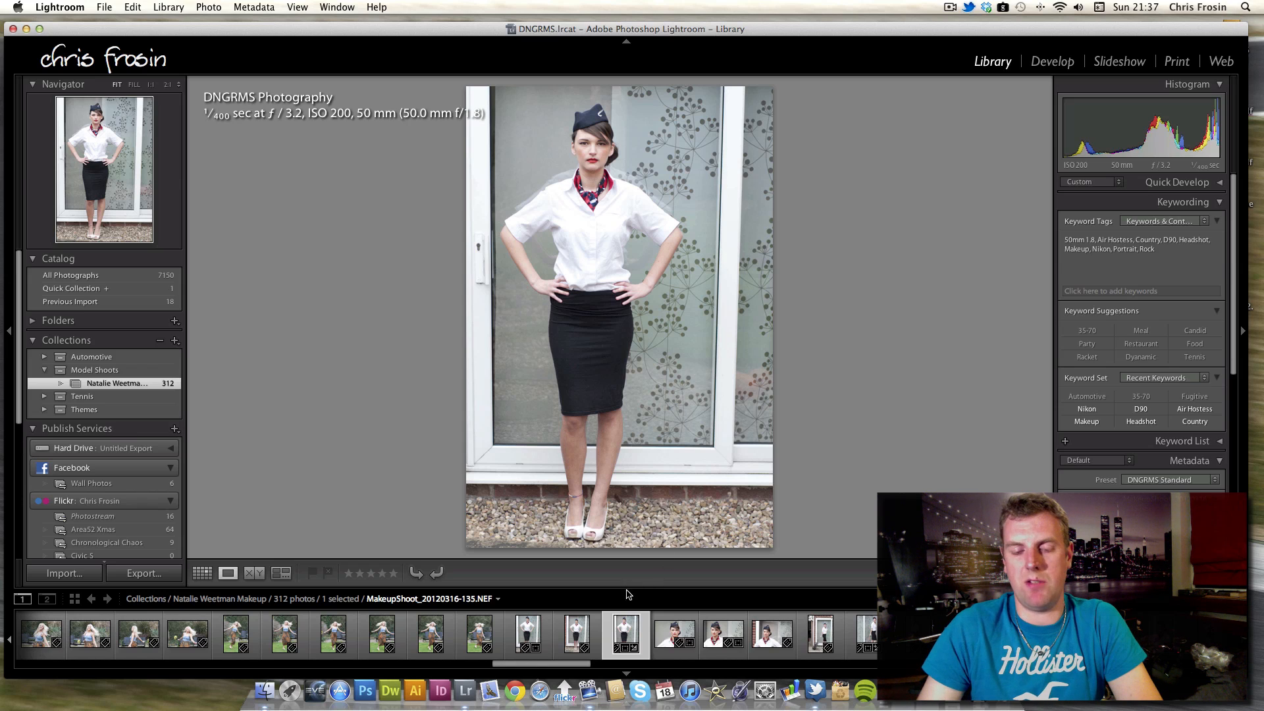
key(Right)
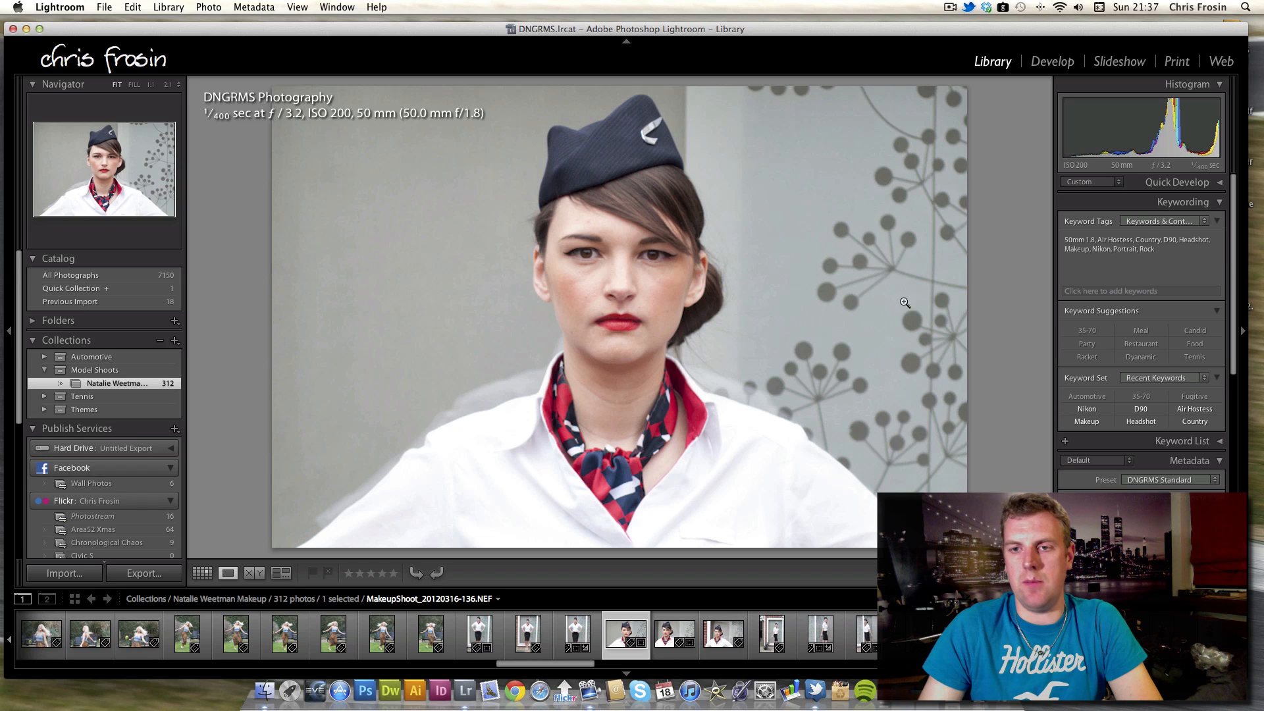
key(Right)
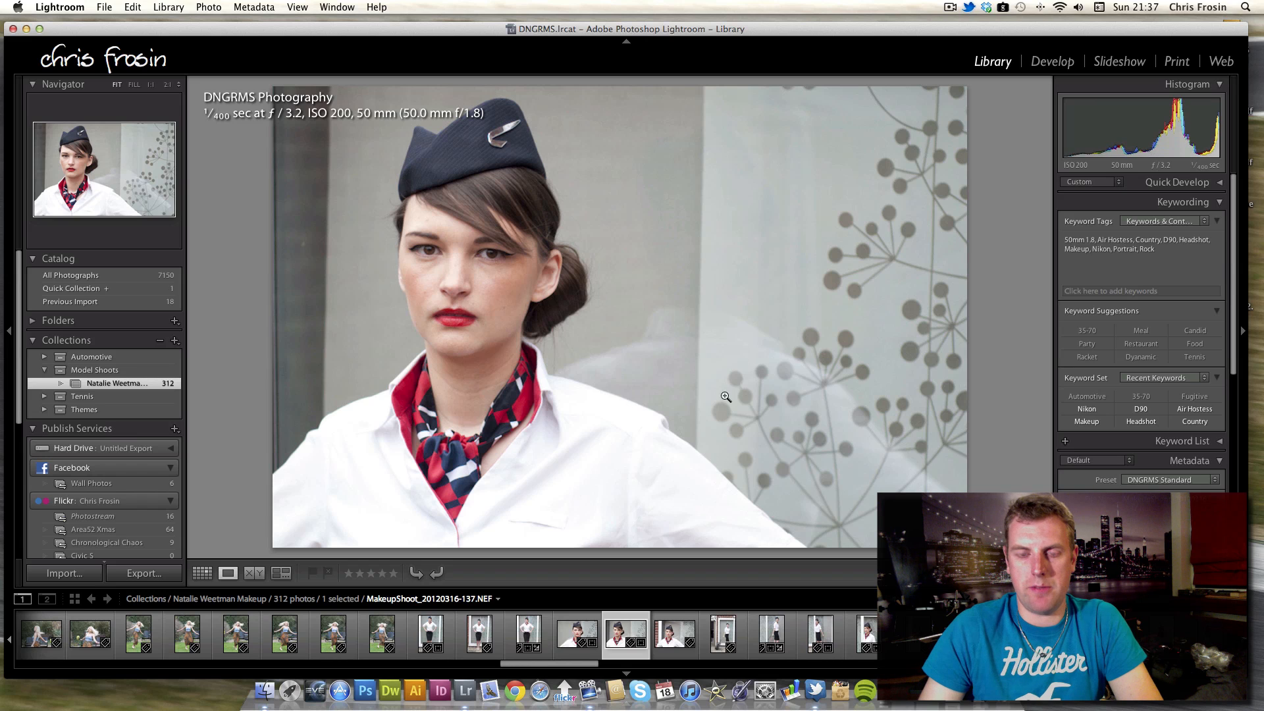
key(Right)
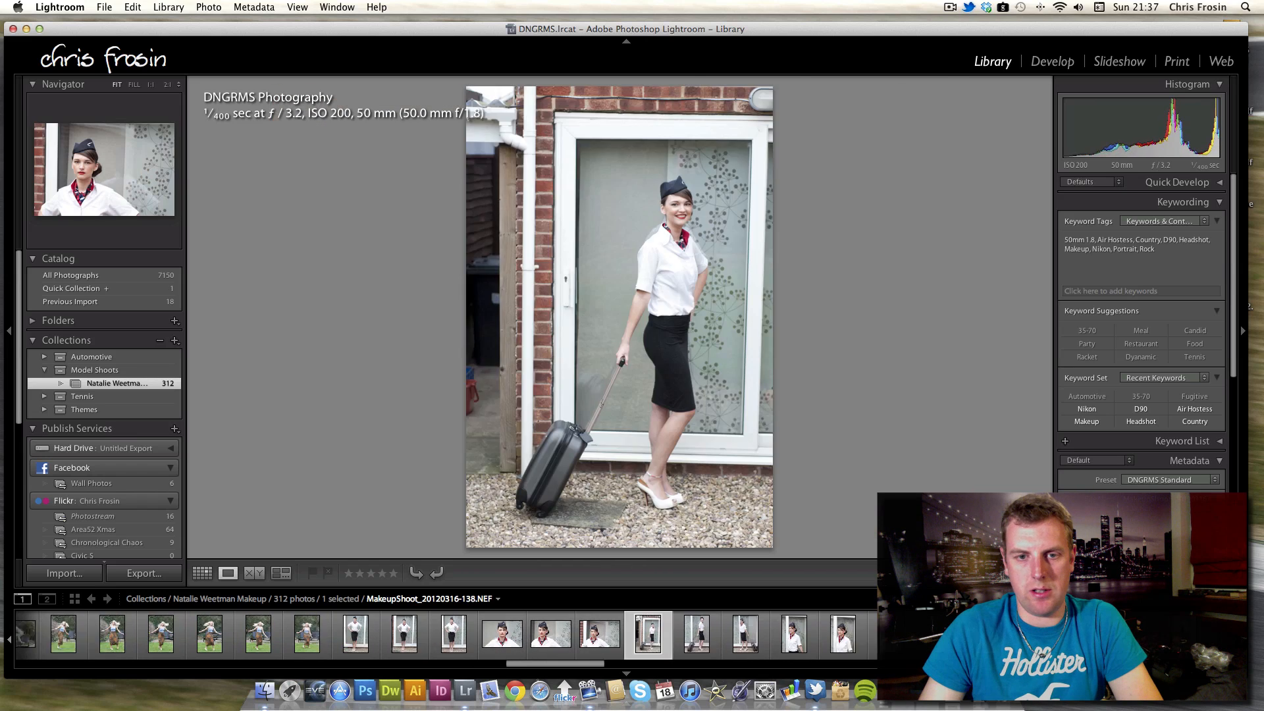
key(Right)
key(Right)
key(Right)
key(Right)
key(Right)
key(Right)
key(Right)
key(Right)
key(Right)
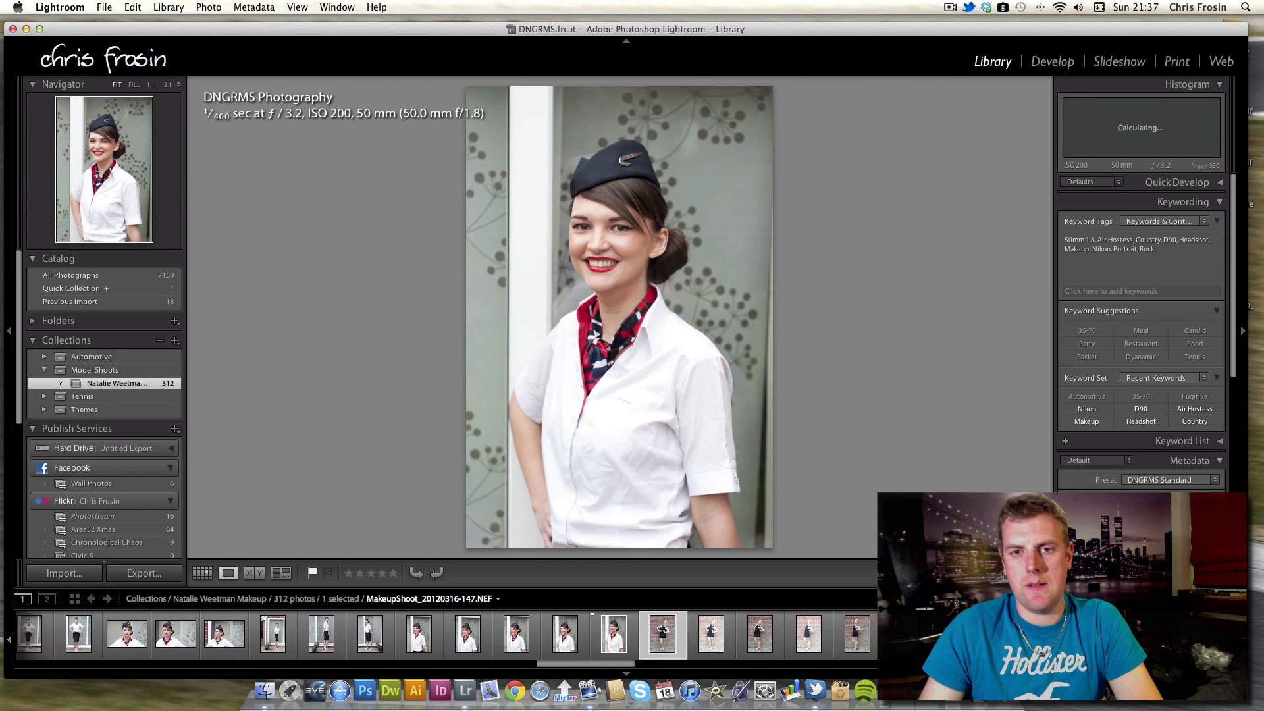
key(Right)
key(Right)
key(Right)
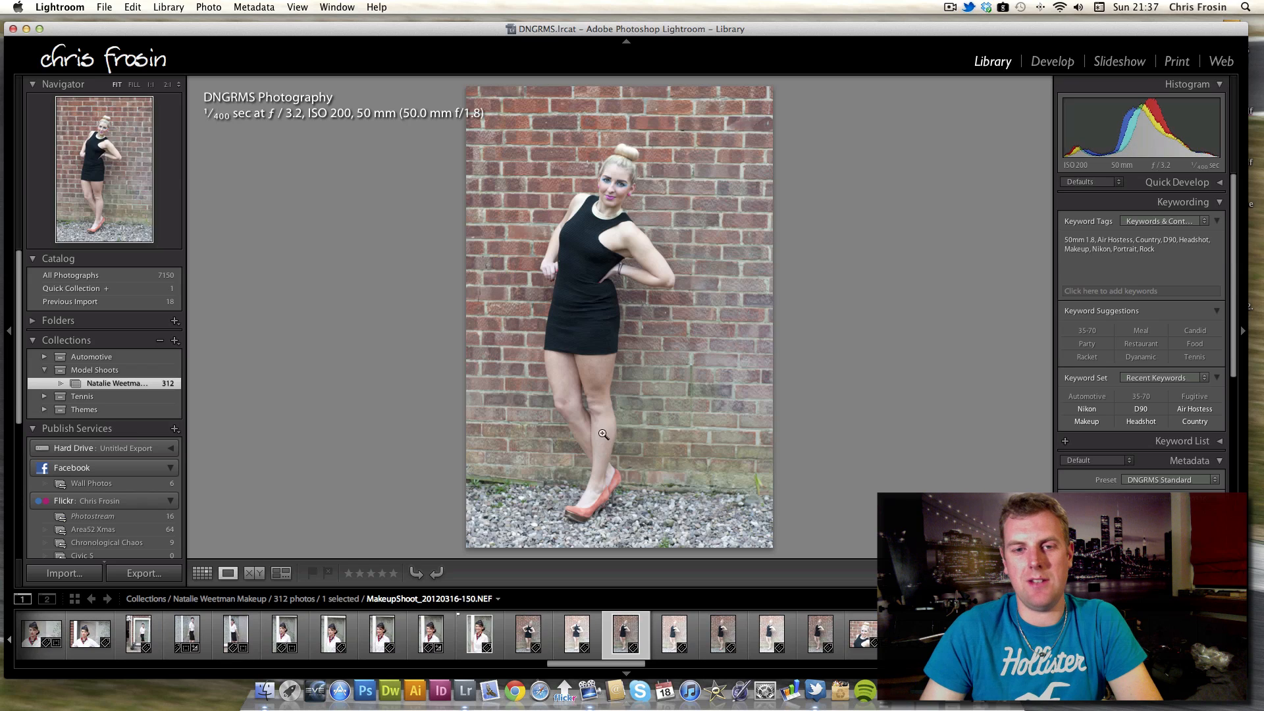
Browse the black-dress model's full-length shots against the brick wall, stepping back once.
key(Left)
key(Right)
key(Right)
key(Right)
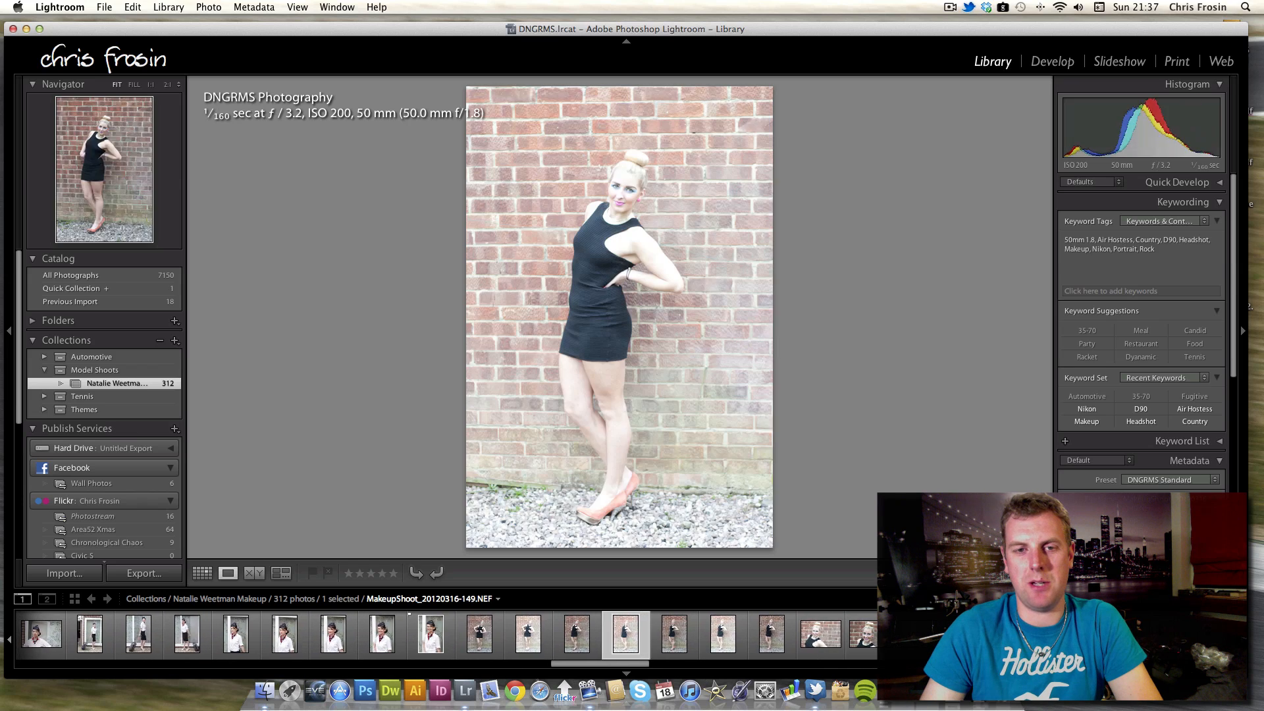
key(Right)
key(Right)
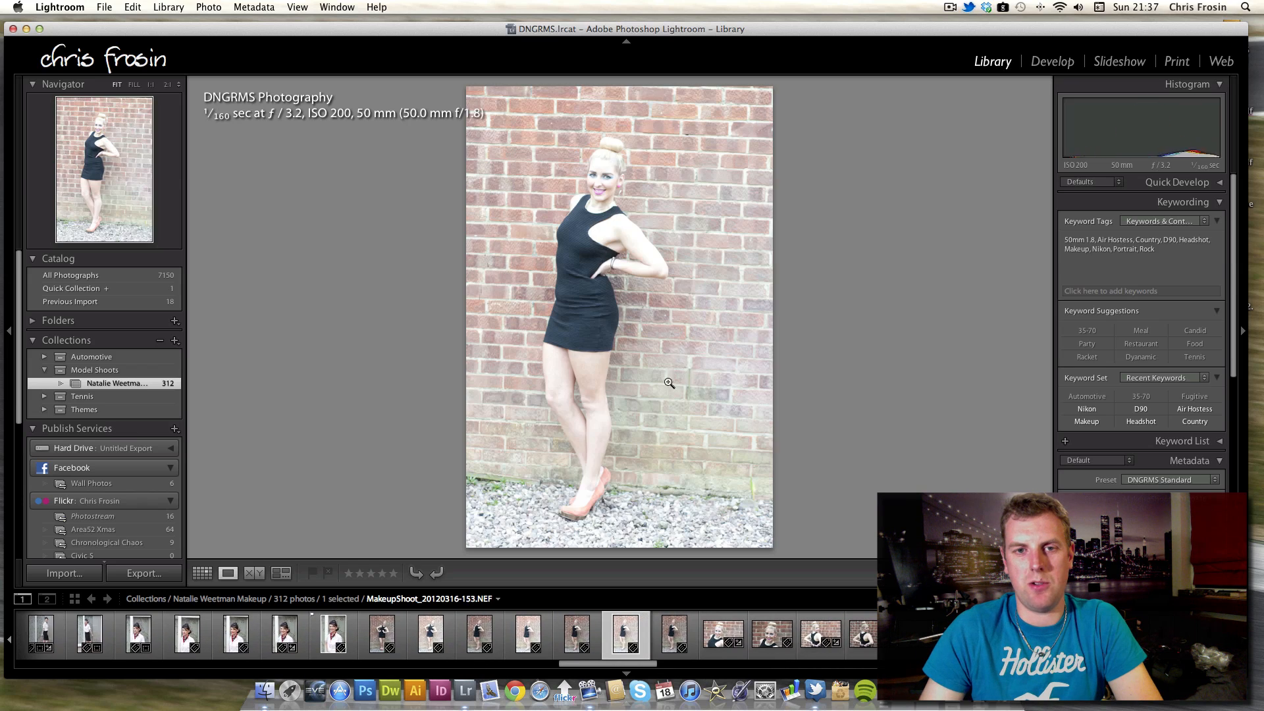
key(Right)
key(Right)
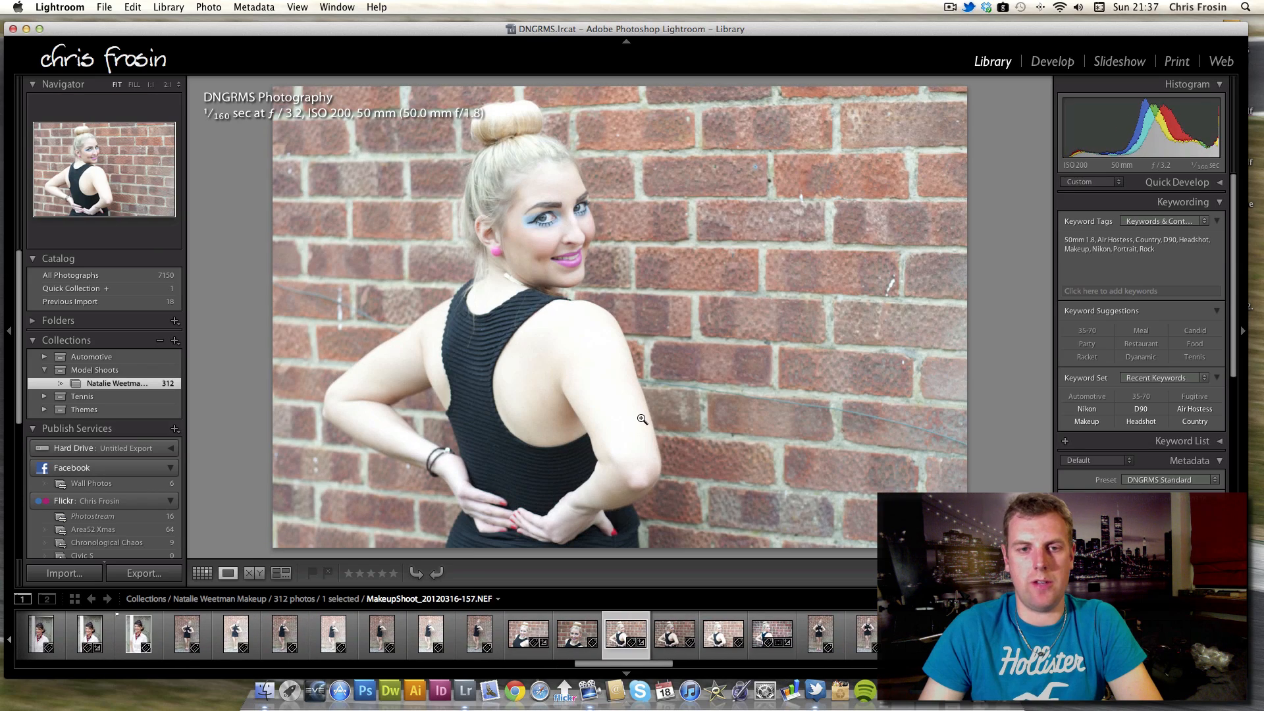
Step through the brick-wall over-the-shoulder close-ups, flipping back once, up to the full-length front pose.
key(Right)
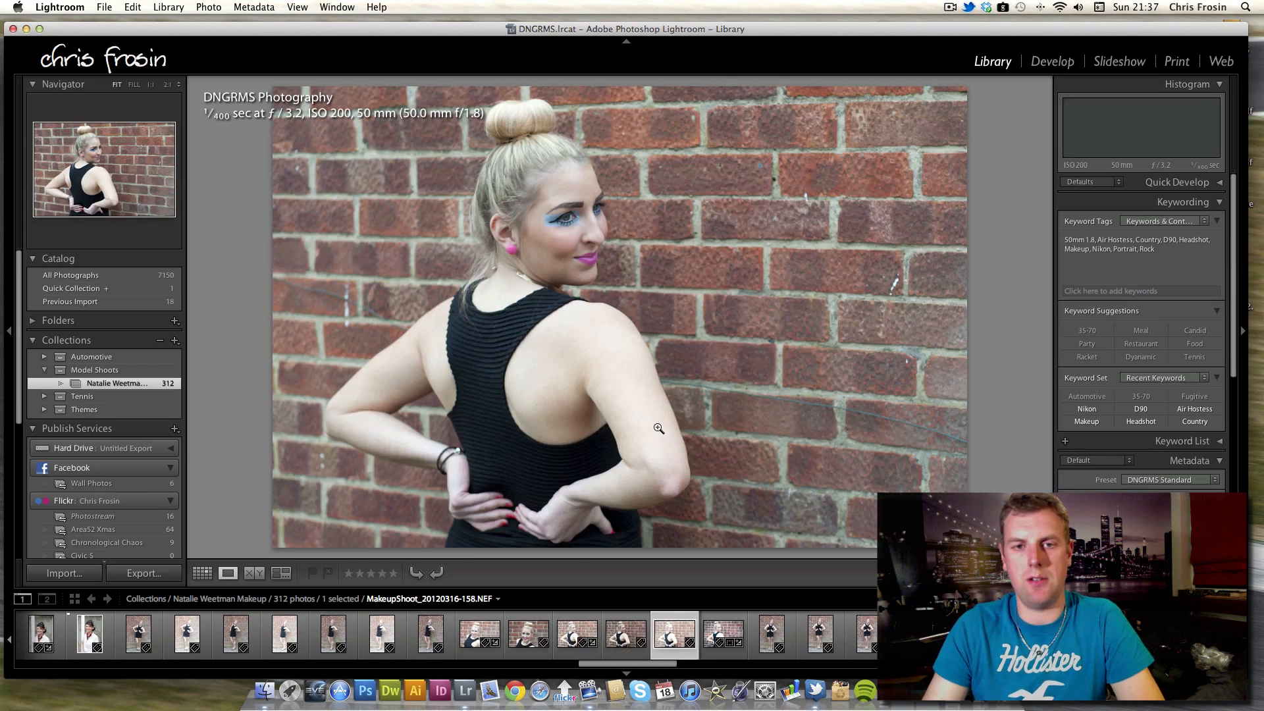
key(Right)
key(Right)
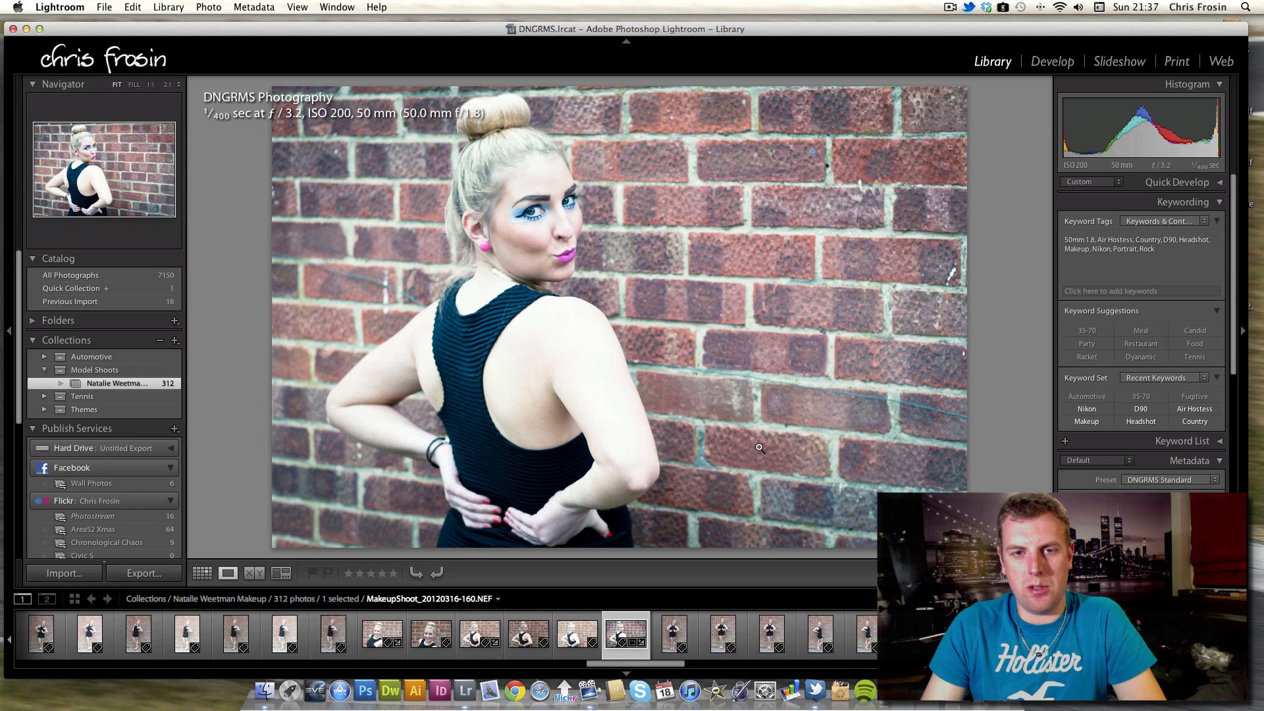
key(Right)
key(Left)
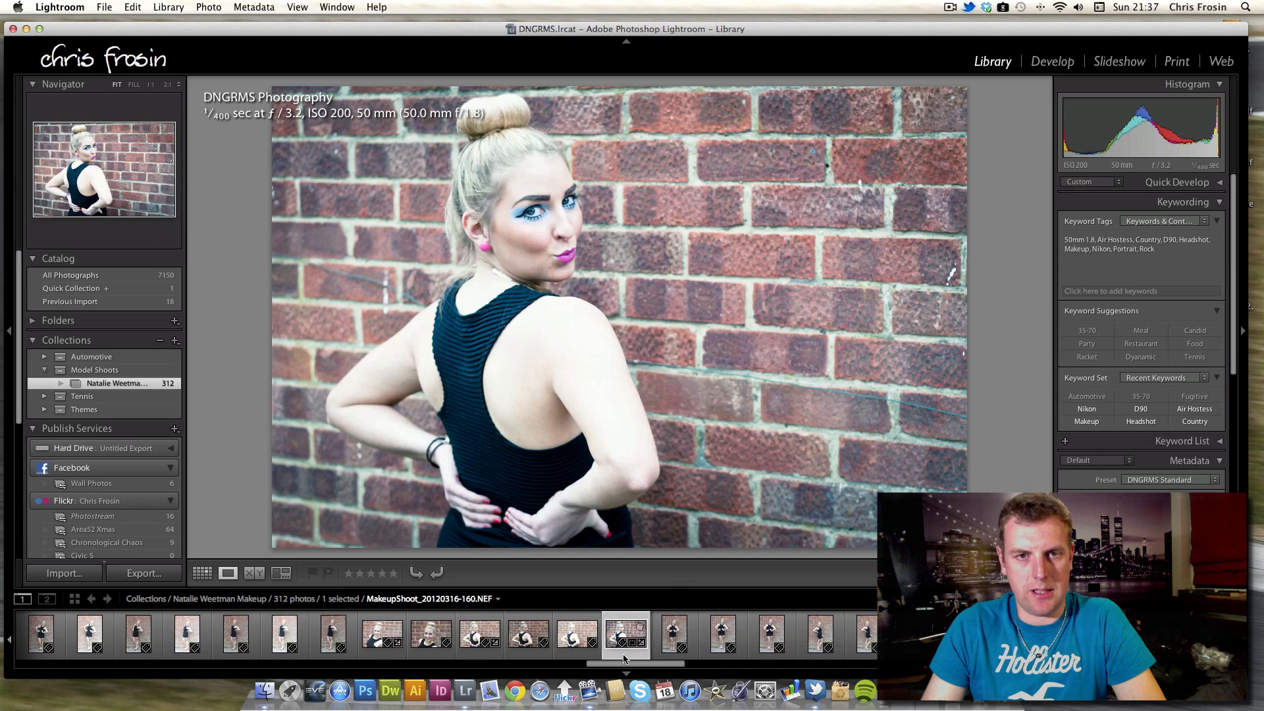
key(Right)
key(Right)
key(Right)
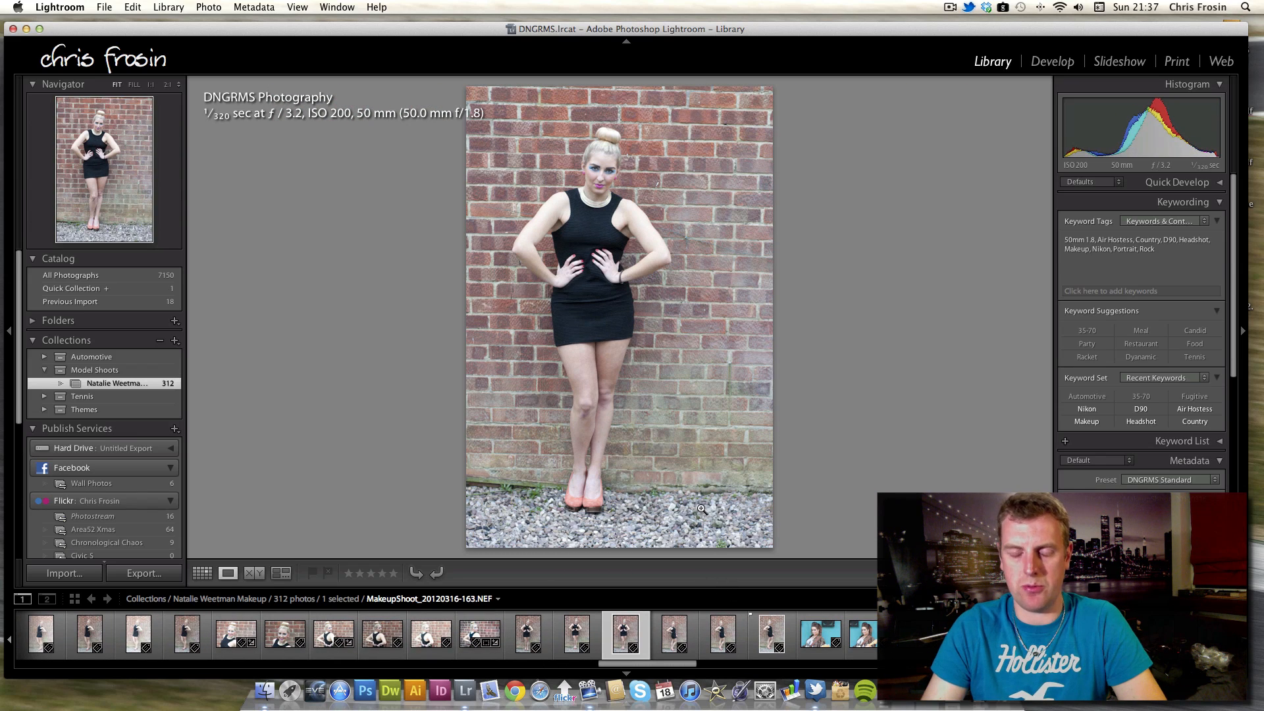
Advance to the guitarist model's close-ups in front of the turquoise wall and step through them.
key(Right)
key(Right)
key(Right)
key(Right)
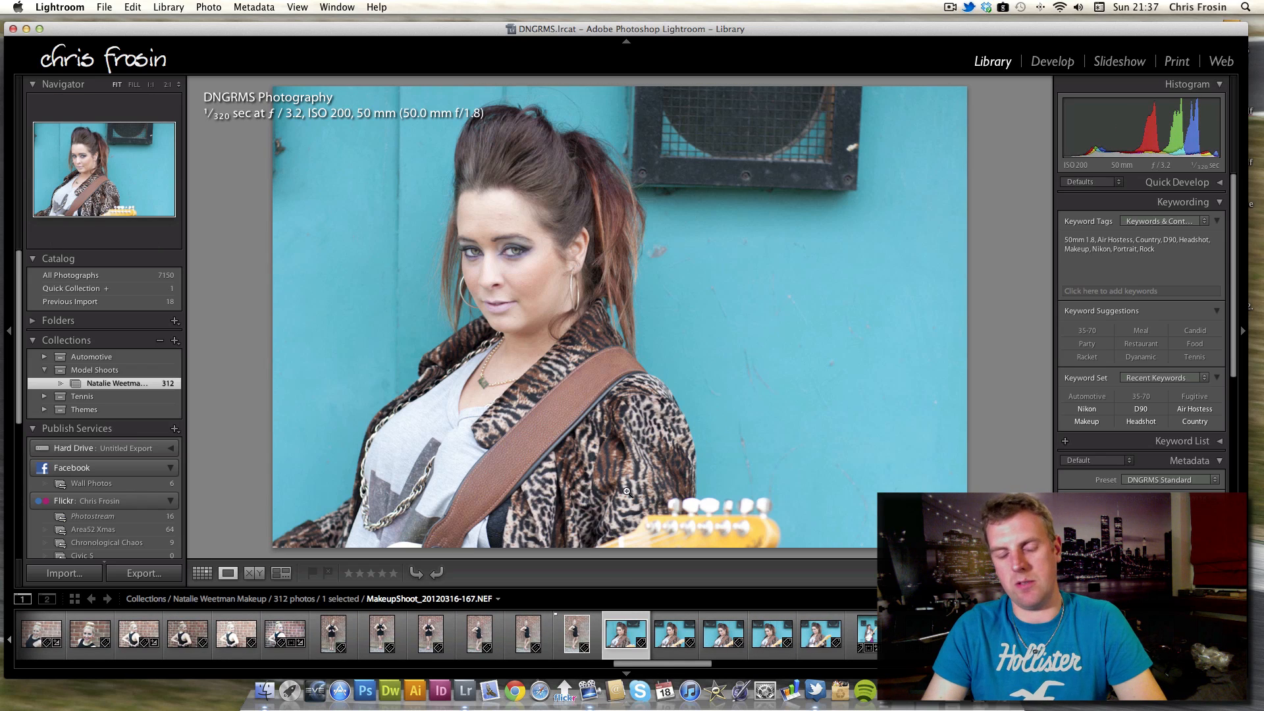
key(Right)
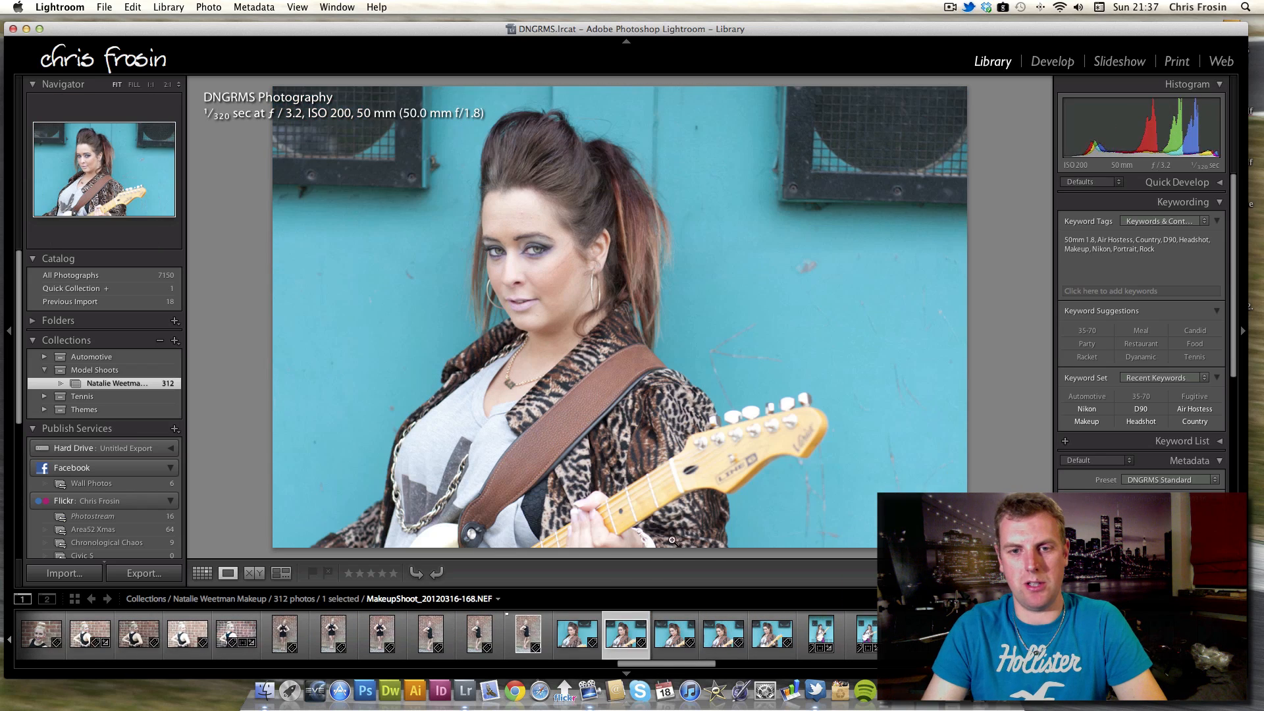
key(Right)
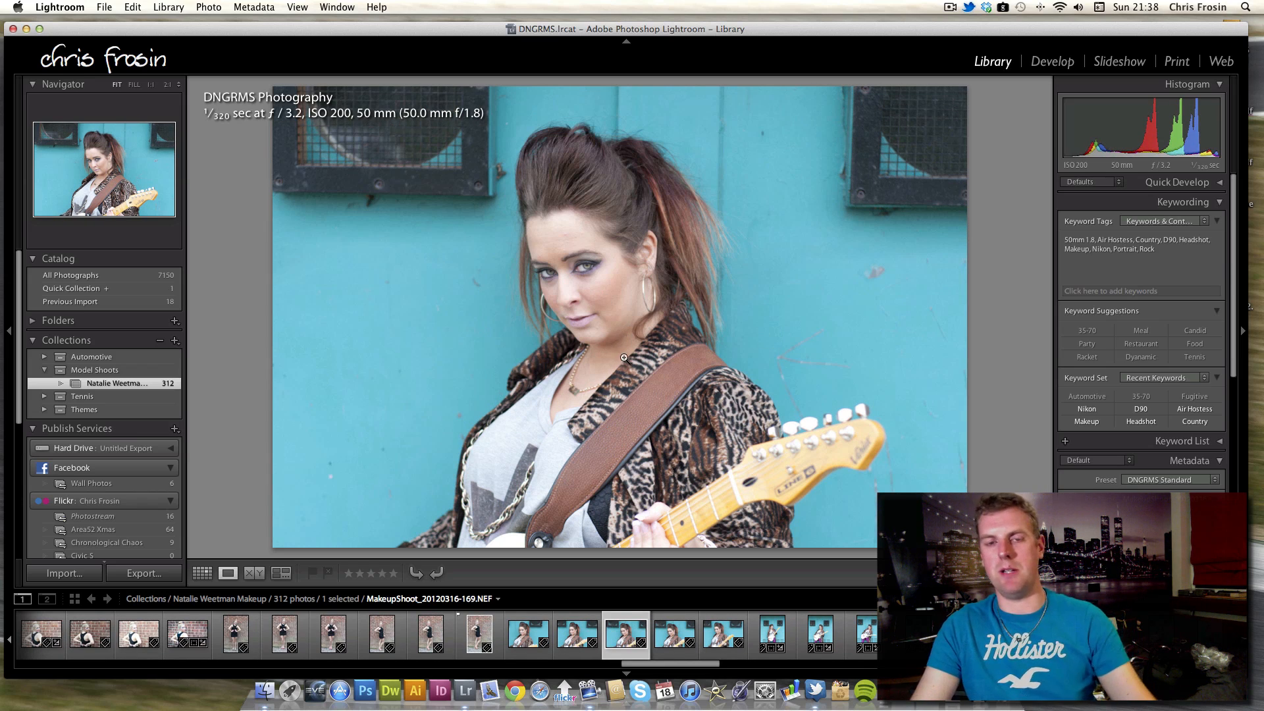
key(Right)
key(Right)
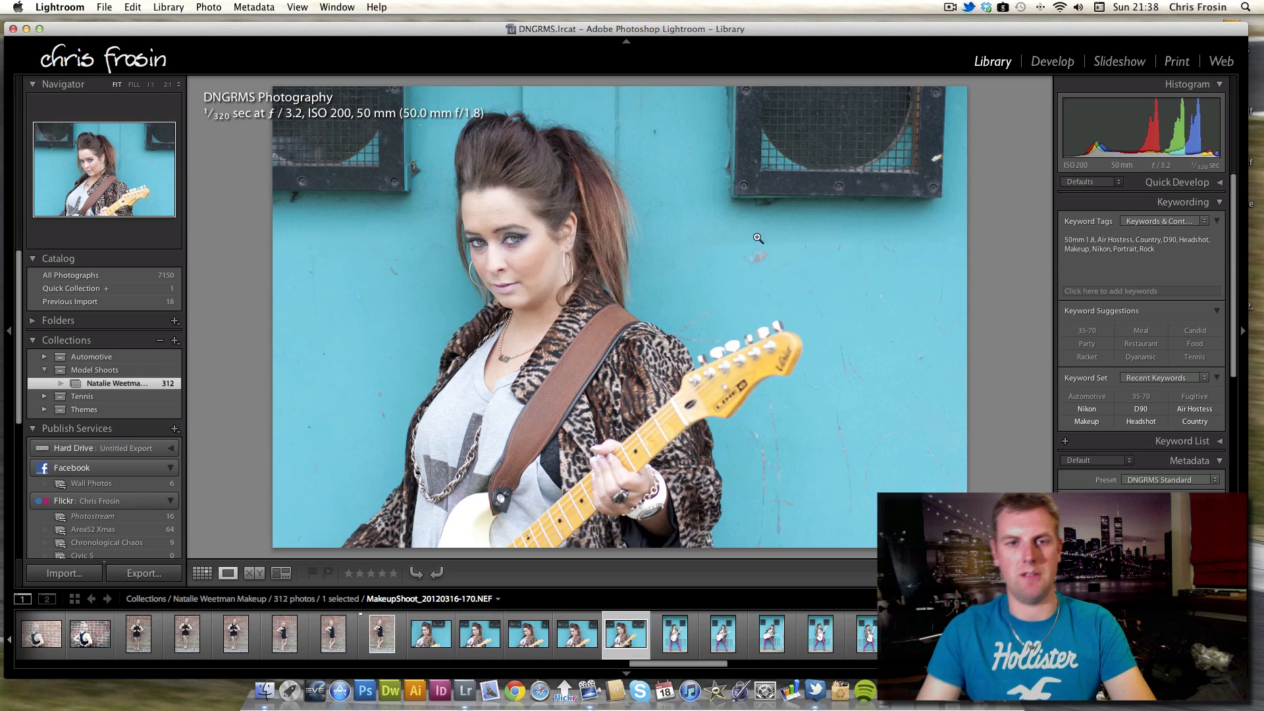
key(Right)
key(Right)
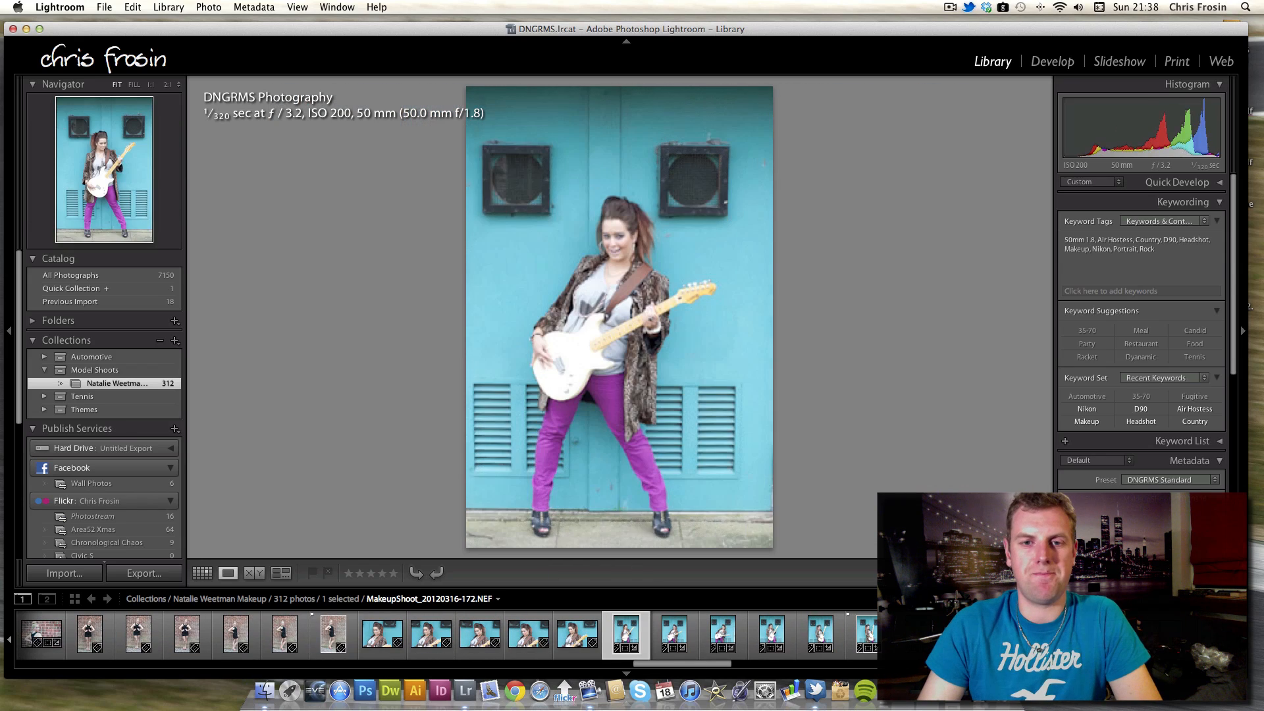
Step through the guitarist model's full-length shots against the turquoise doors.
key(Right)
key(Right)
key(Right)
key(Right)
key(Right)
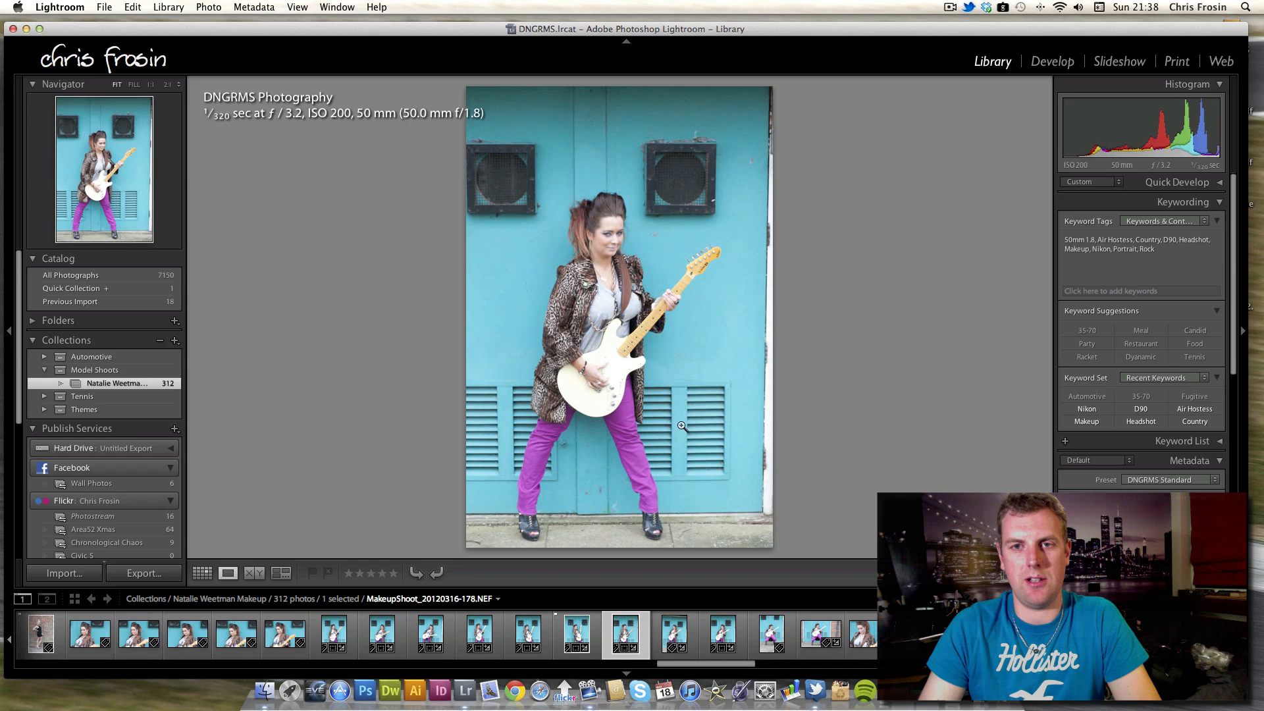
key(Right)
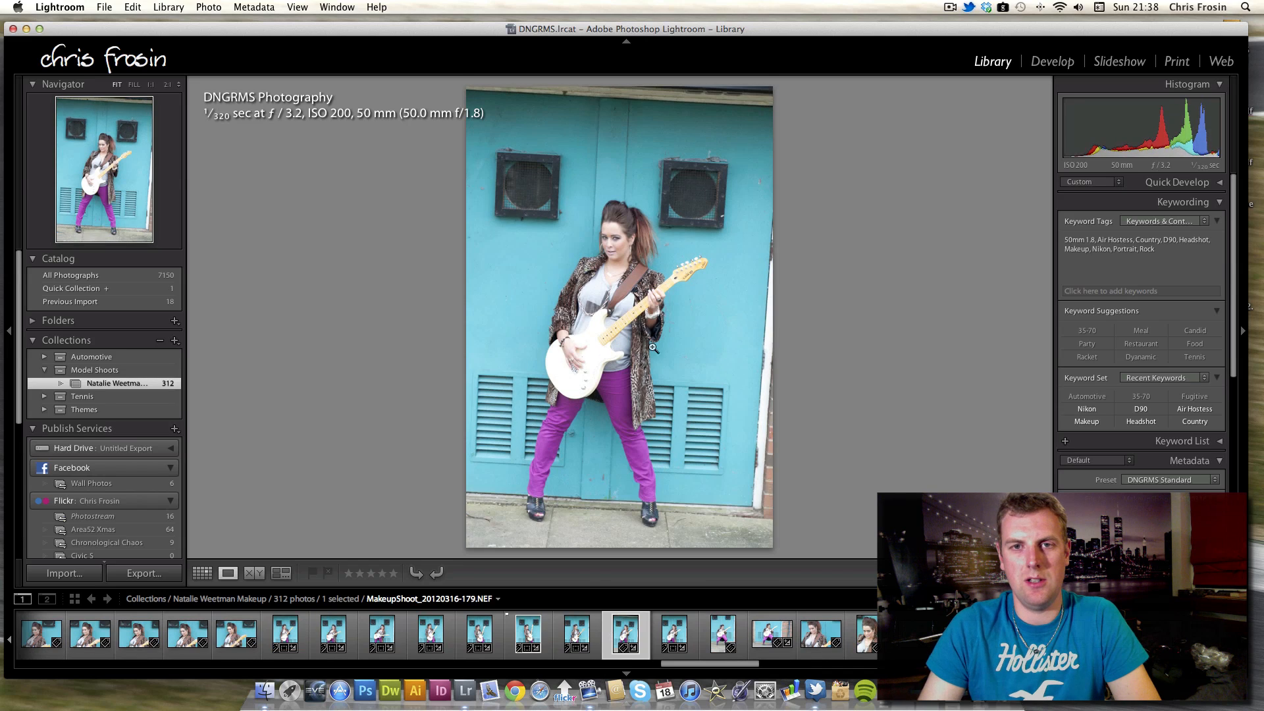
key(Right)
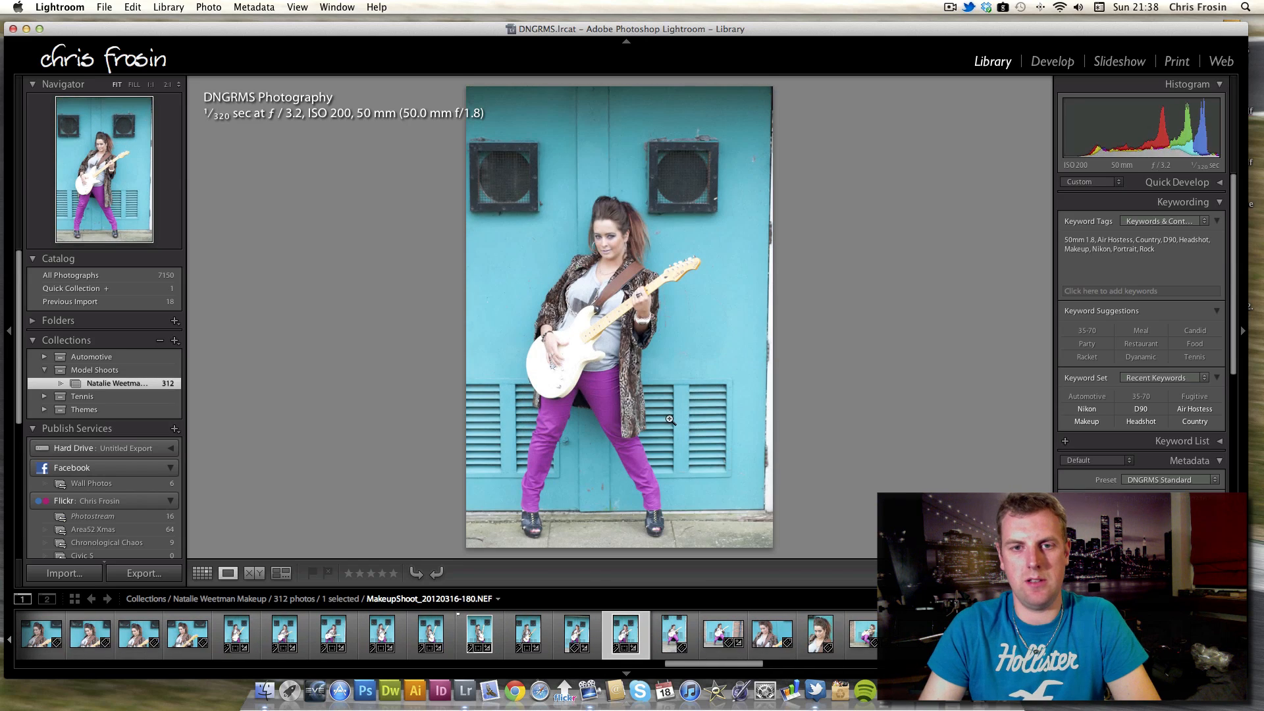
key(Right)
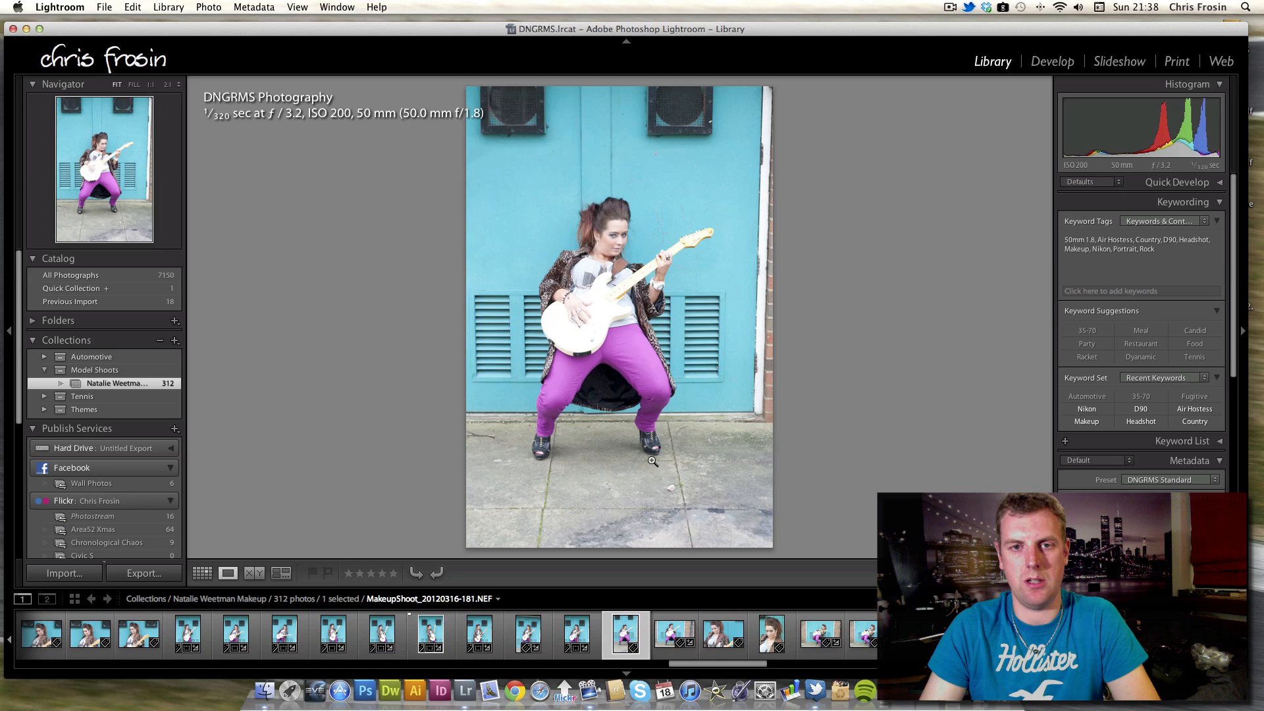
Step forward to the guitarist's close-ups, step back once, and zoom in on her eye makeup before zooming out.
key(Right)
key(Right)
key(Right)
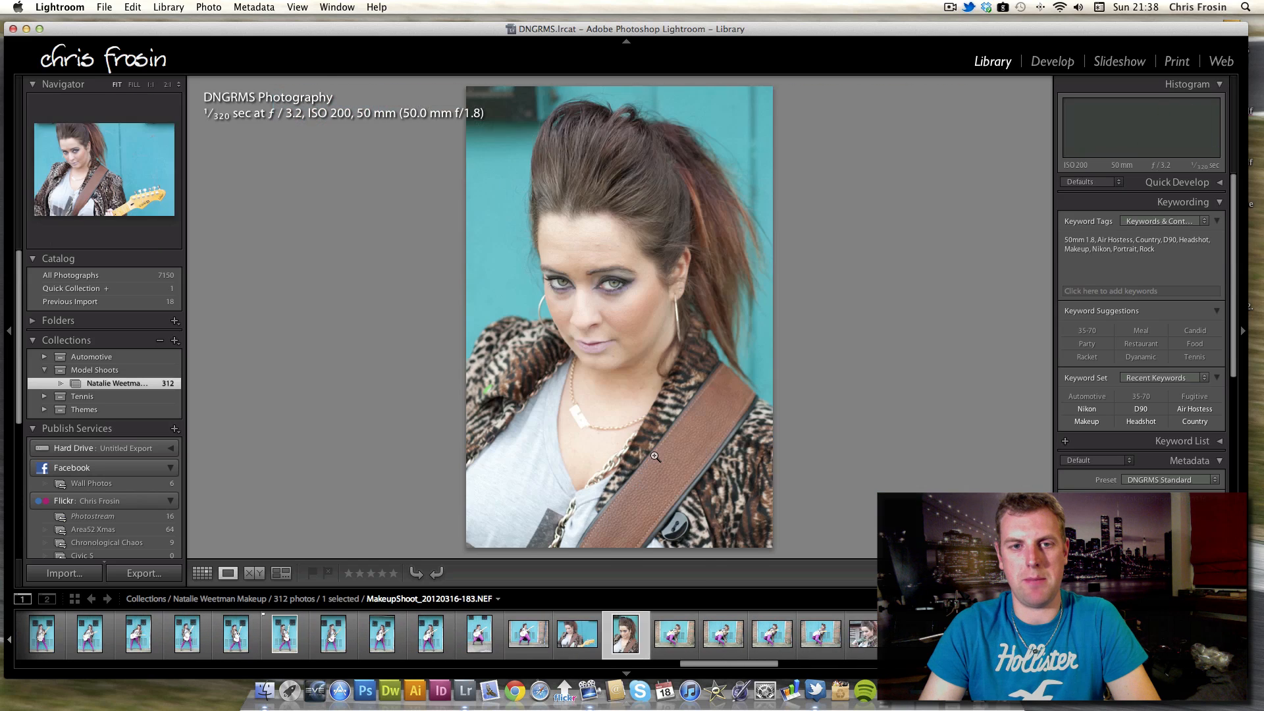
key(Left)
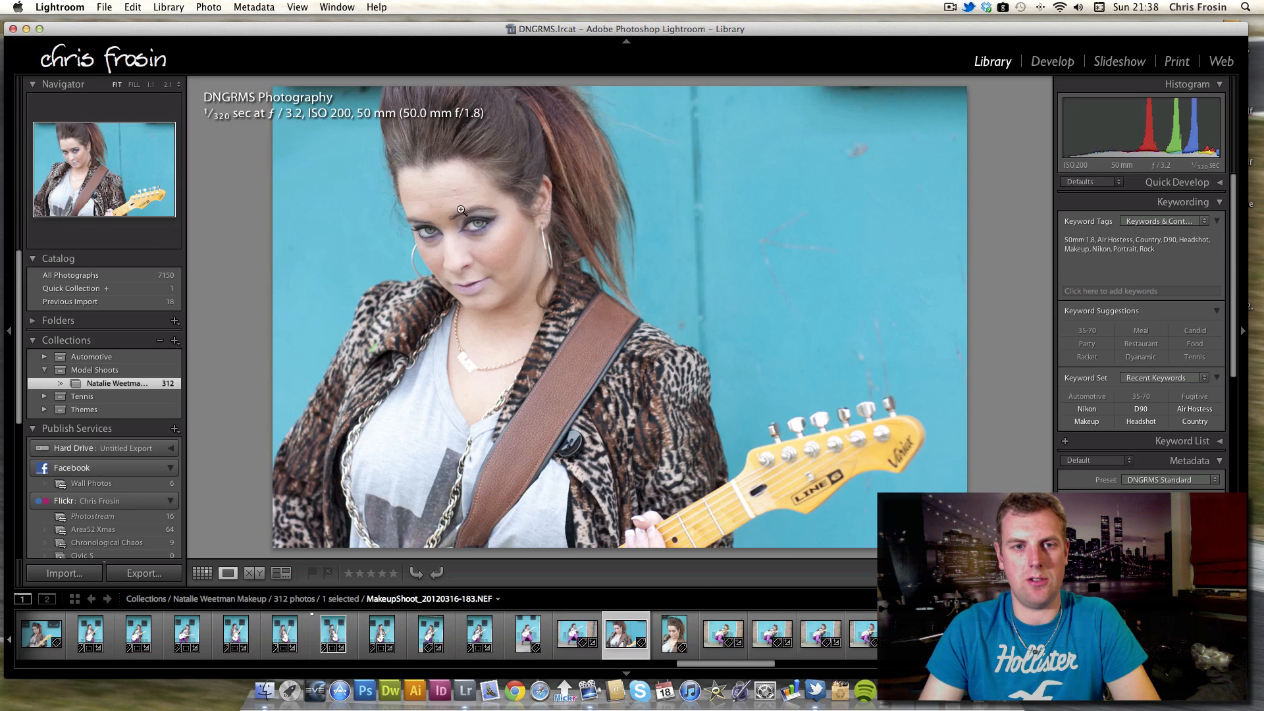
click(466, 254)
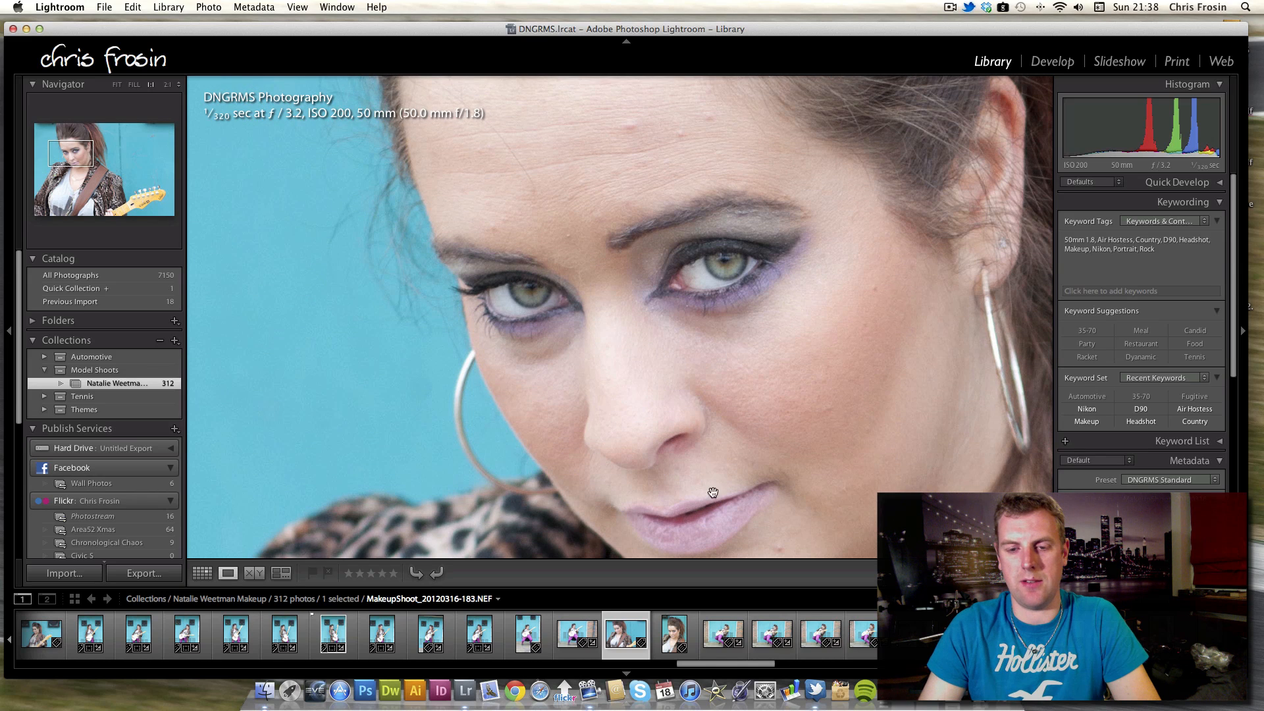
click(693, 383)
Advance through the guitarist's crouching full-length poses in front of the turquoise doors.
key(Right)
key(Right)
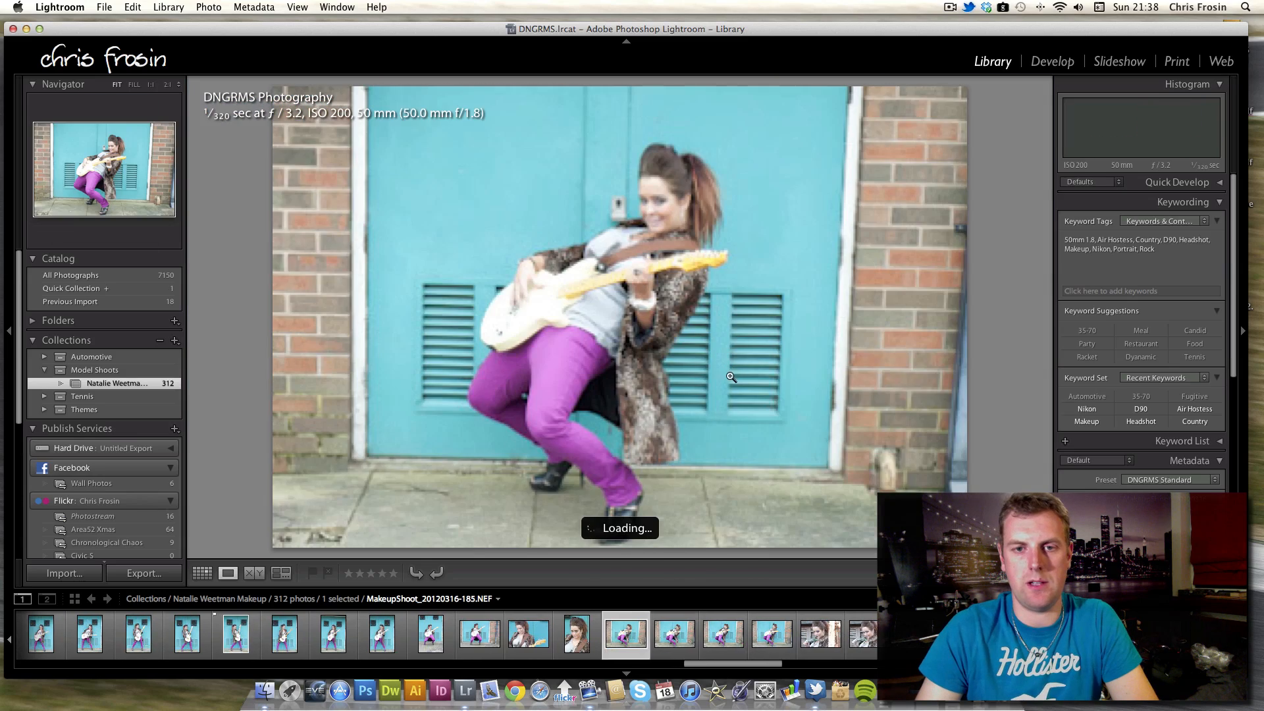
key(Right)
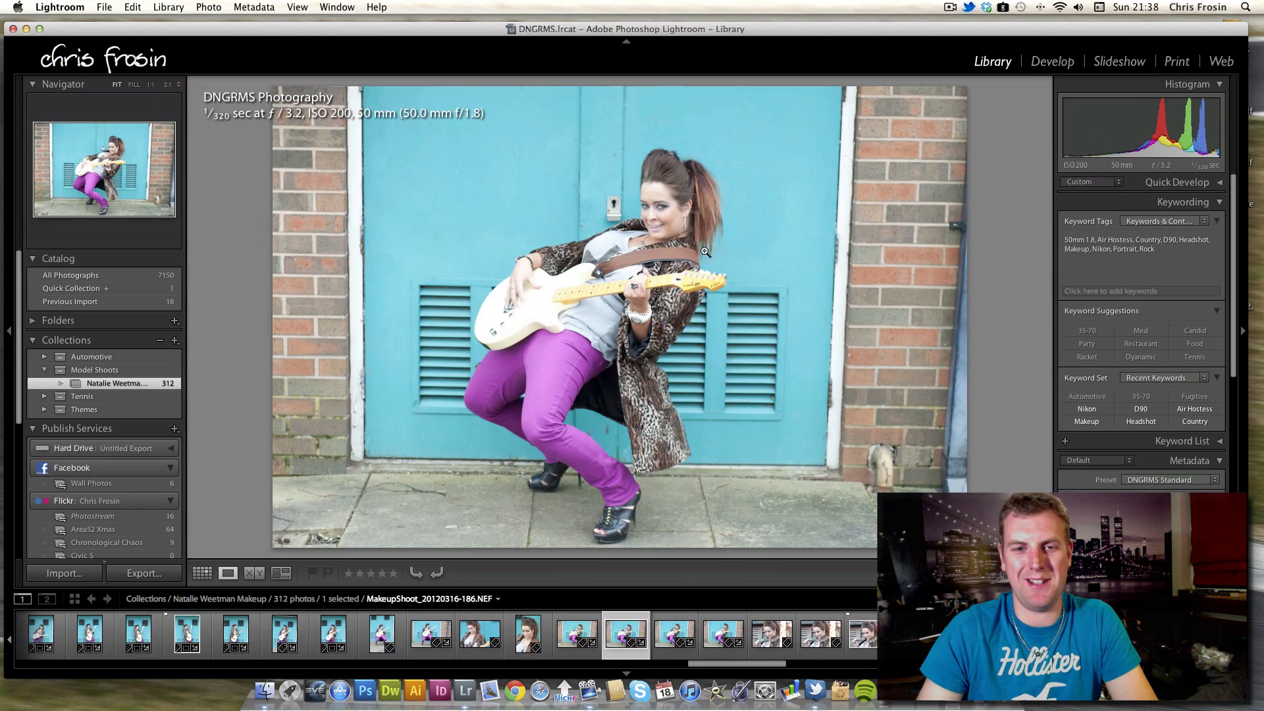
key(Right)
key(Right)
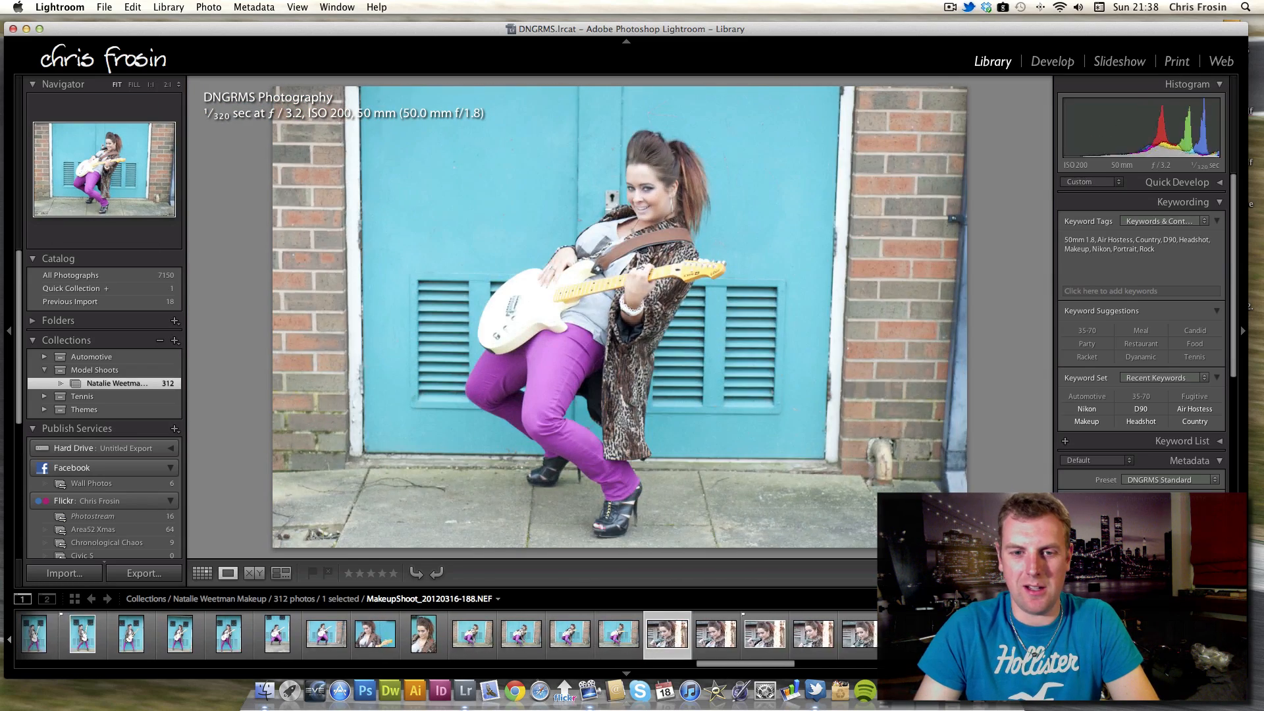
Step through the close-ups of the model holding a green glove beside the rusty post.
key(Right)
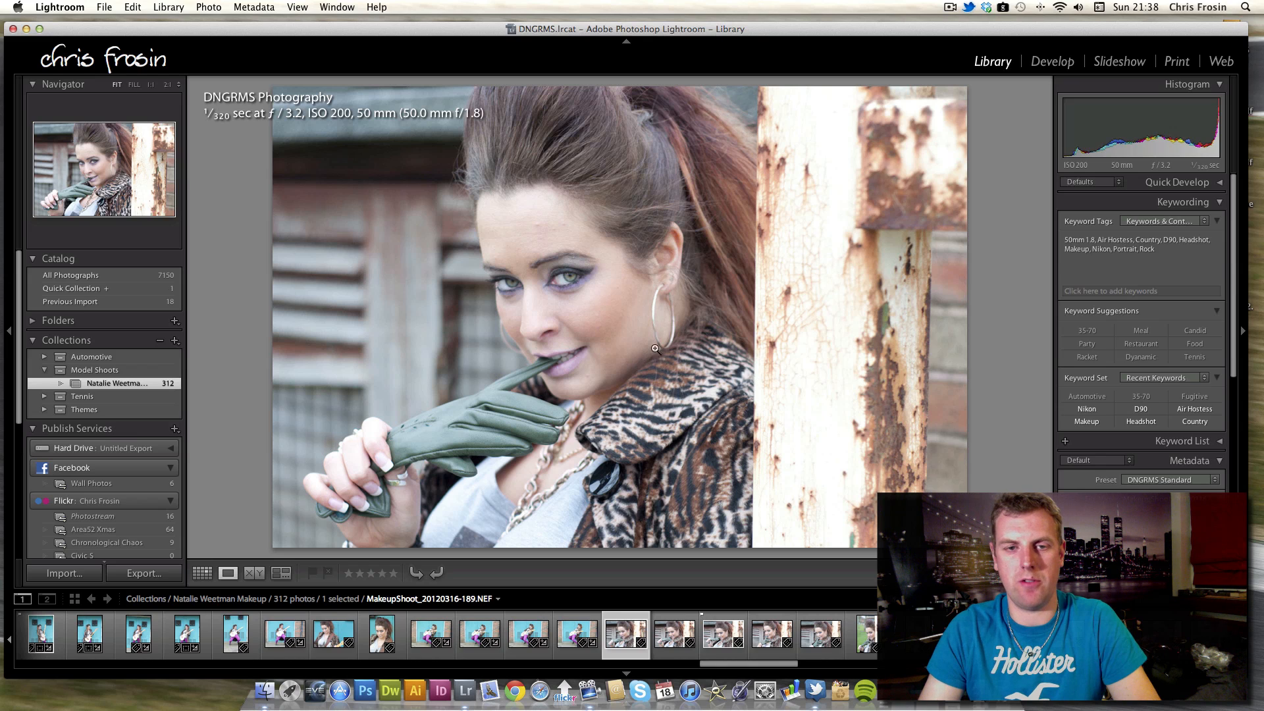
key(Right)
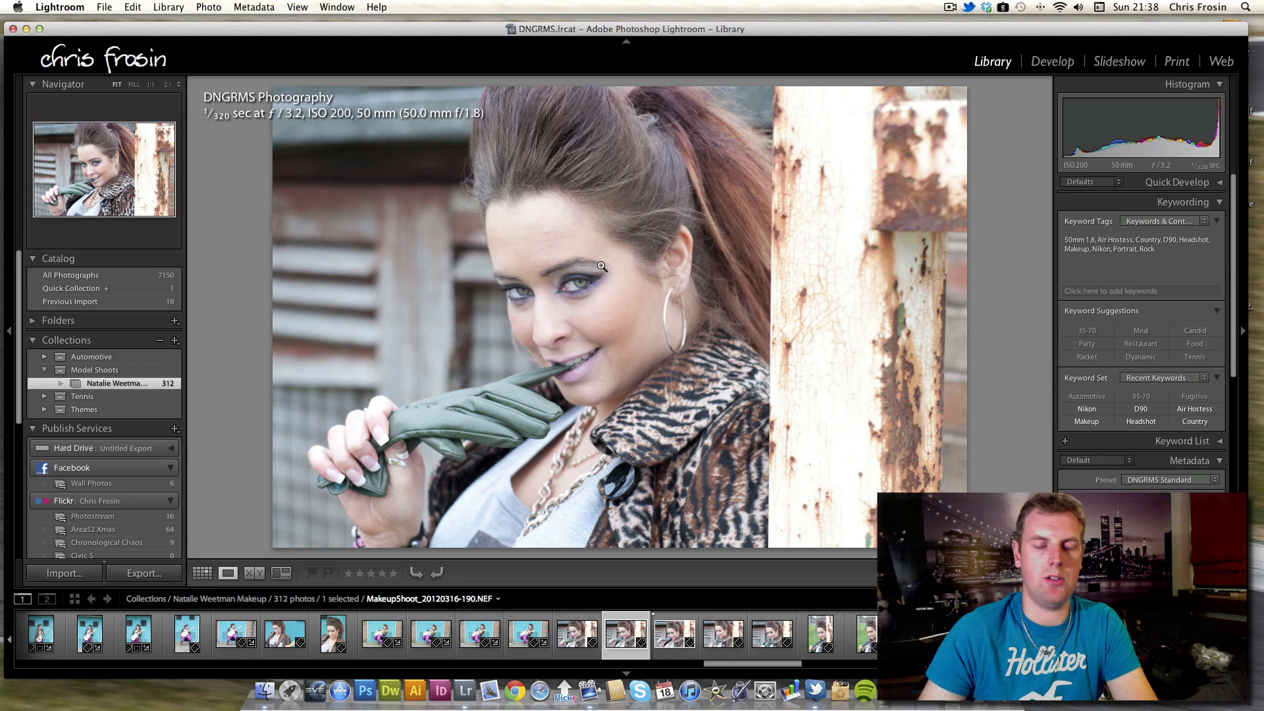
key(Right)
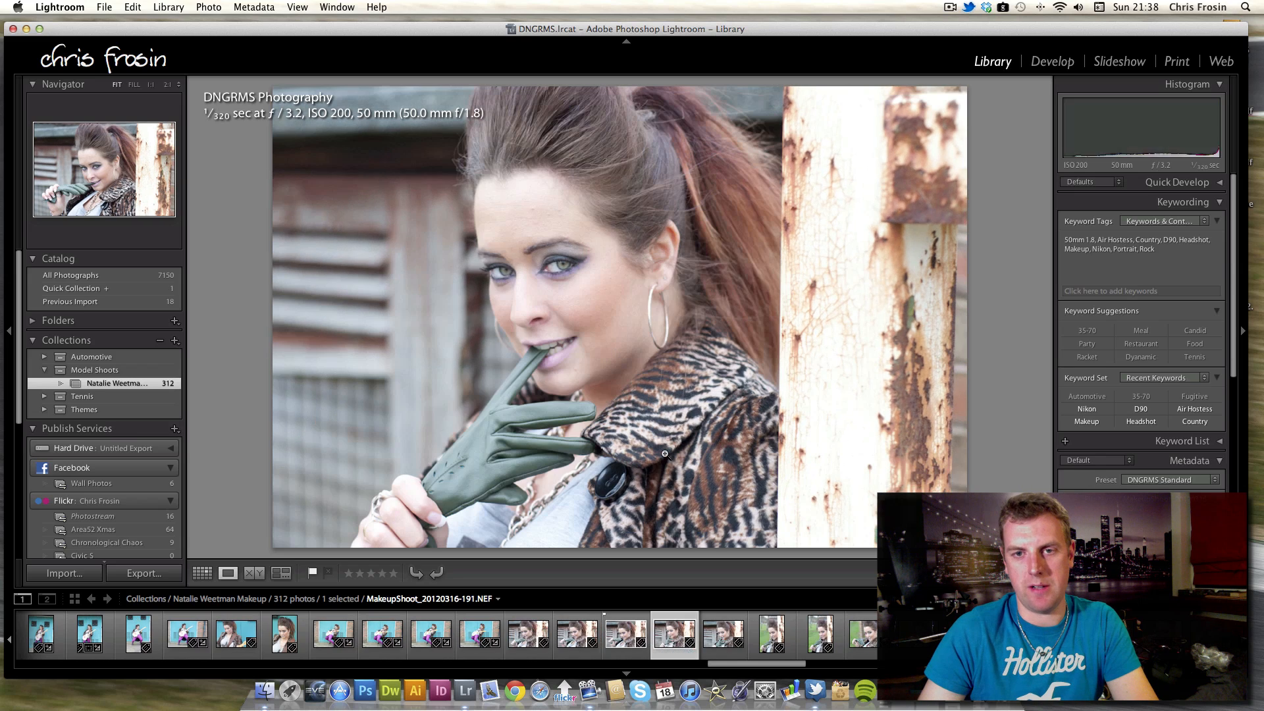
key(Right)
key(Right)
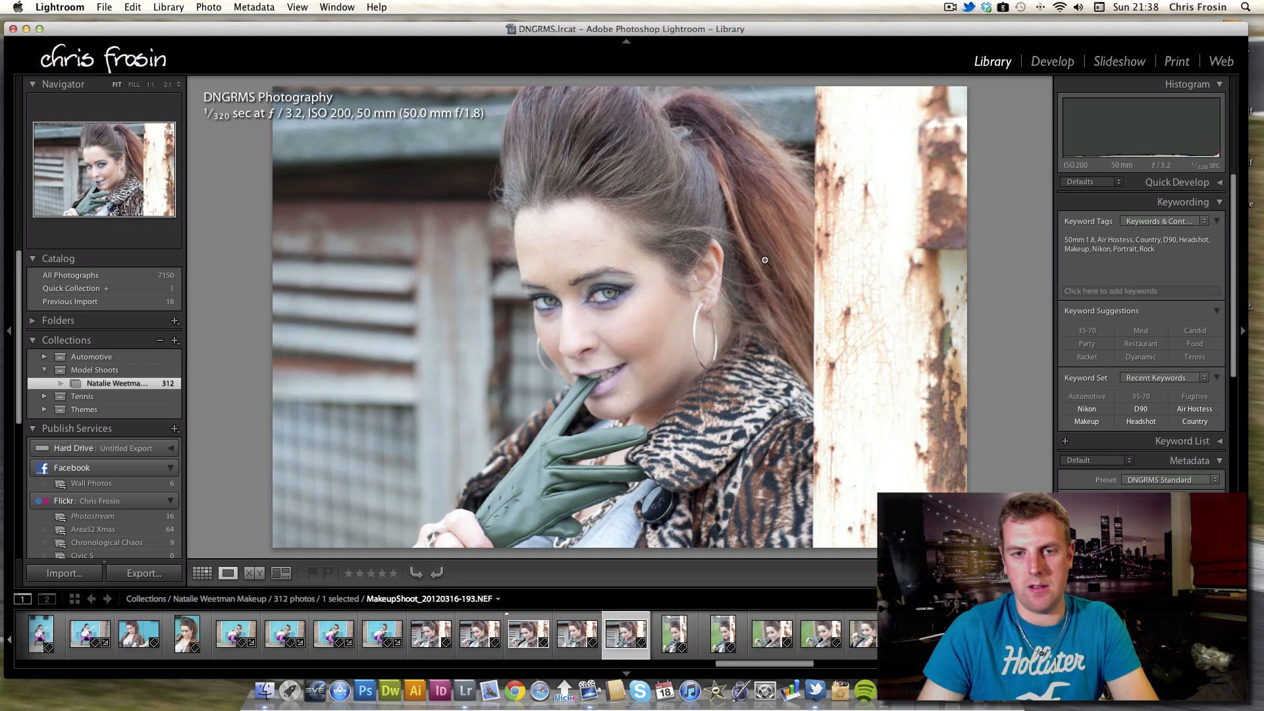
key(Right)
key(Right)
key(Right)
key(Right)
key(Right)
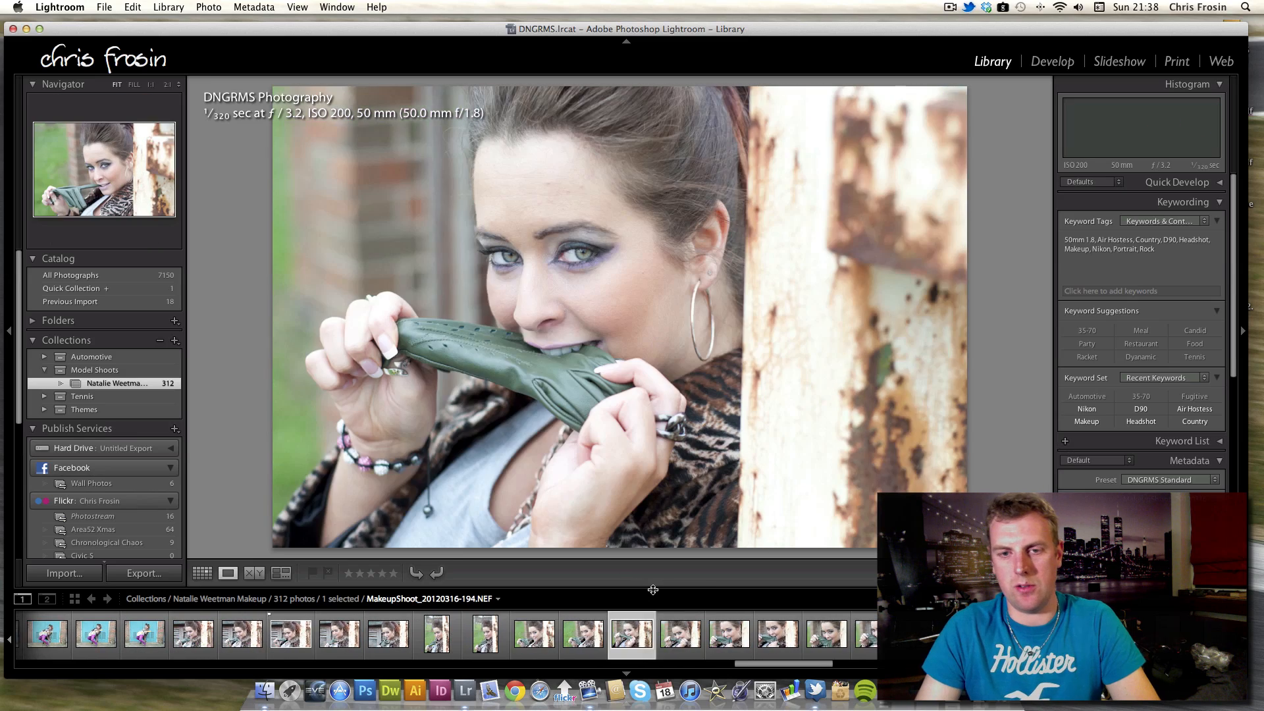
key(Right)
key(Right)
key(Right)
key(Right)
key(Right)
key(Right)
key(Right)
key(Right)
key(Right)
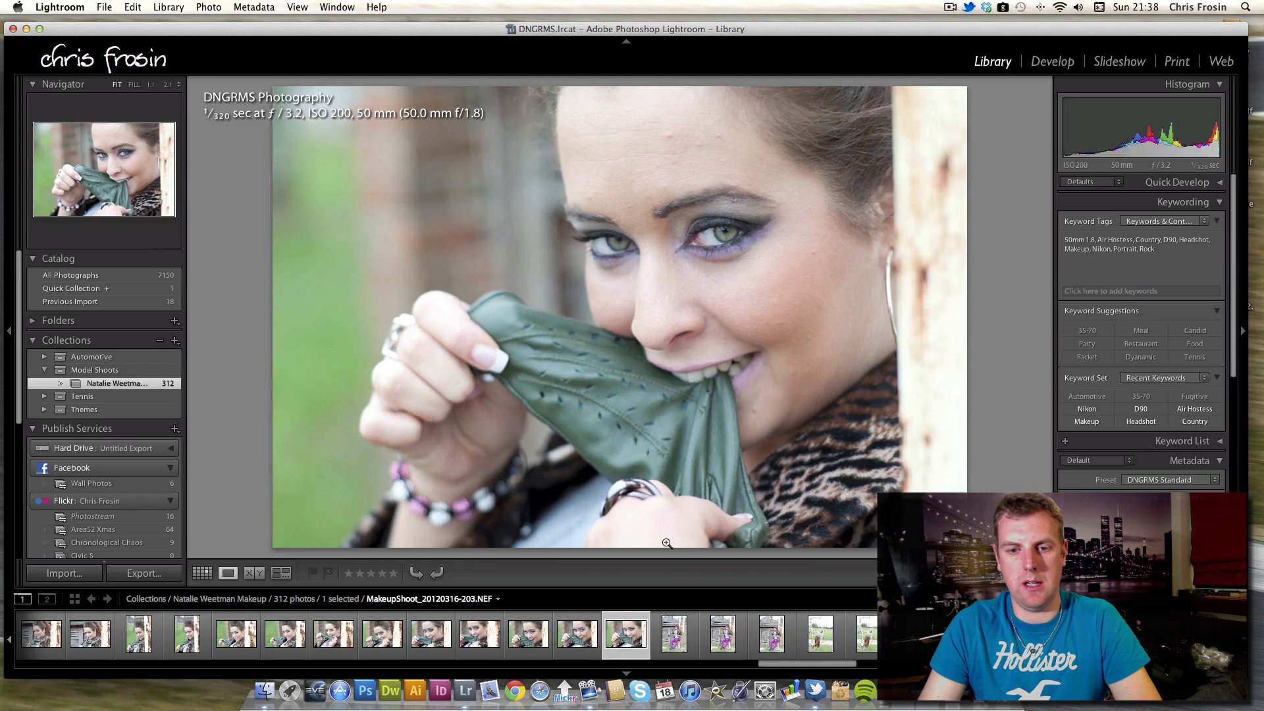
Move past the seated full-length shot to the blonde model's full-length poses by the birch tree.
key(Right)
key(Right)
key(Right)
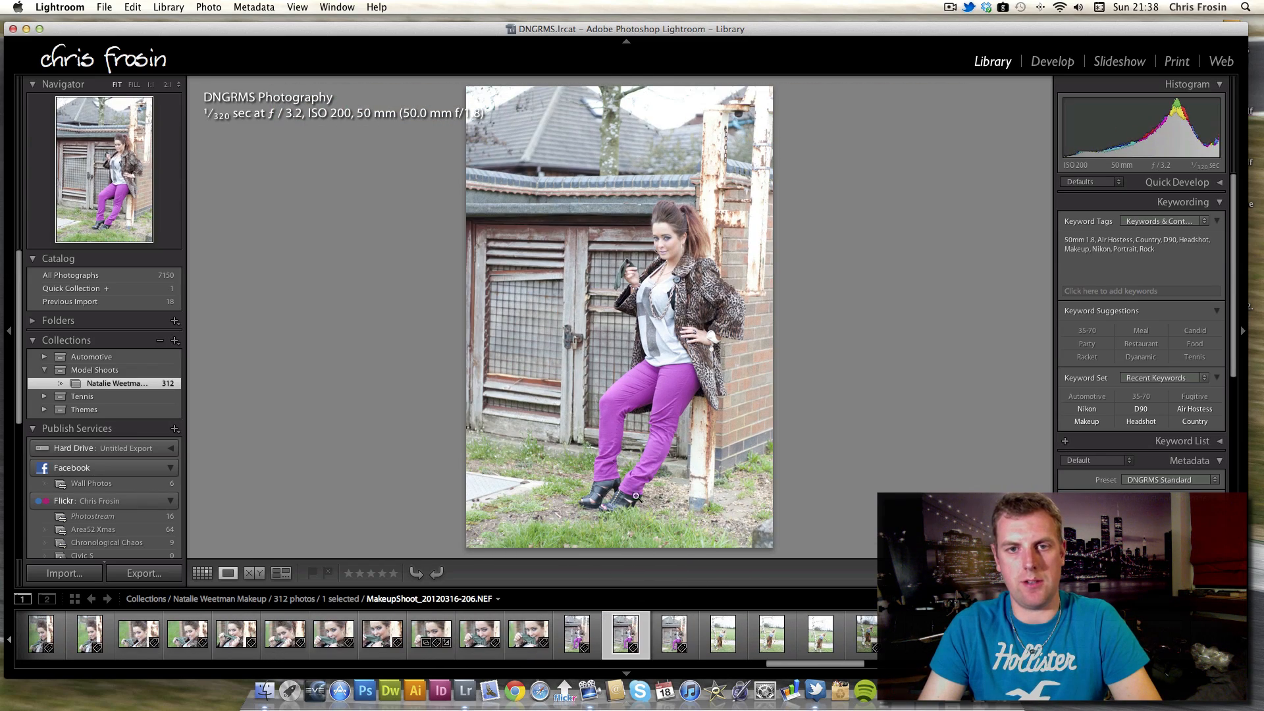
key(Right)
key(Right)
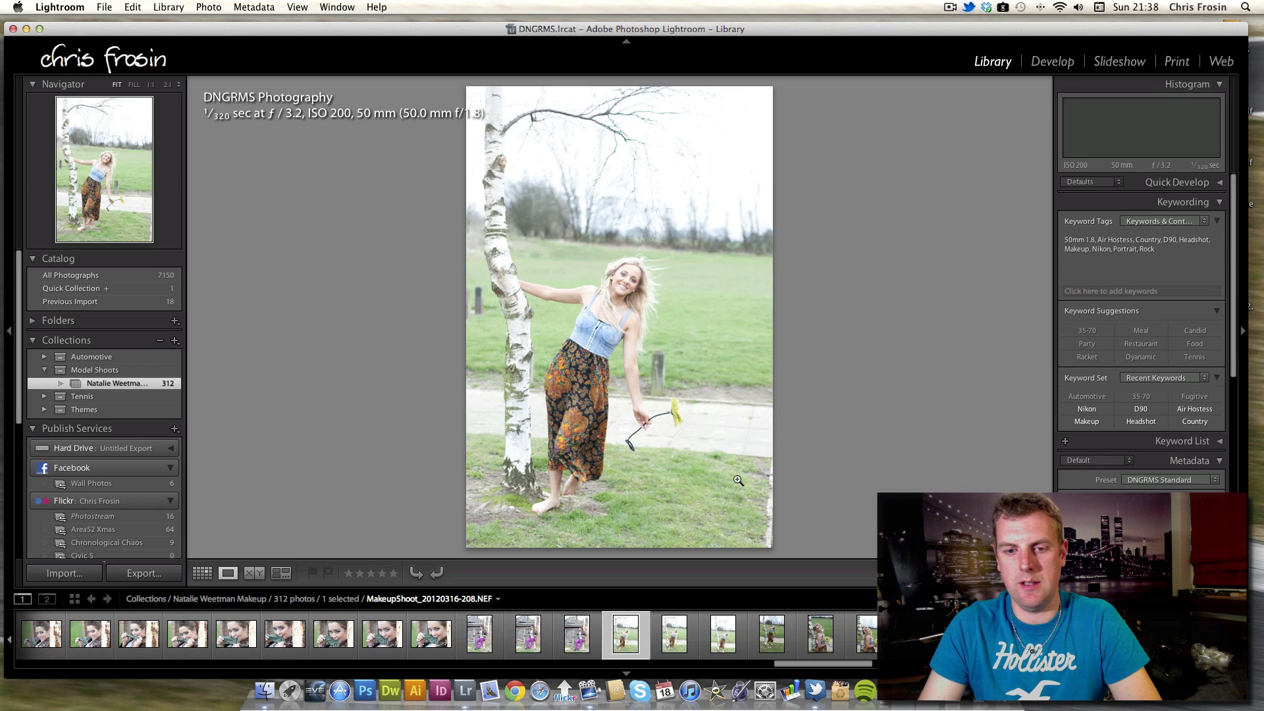
key(Right)
key(Right)
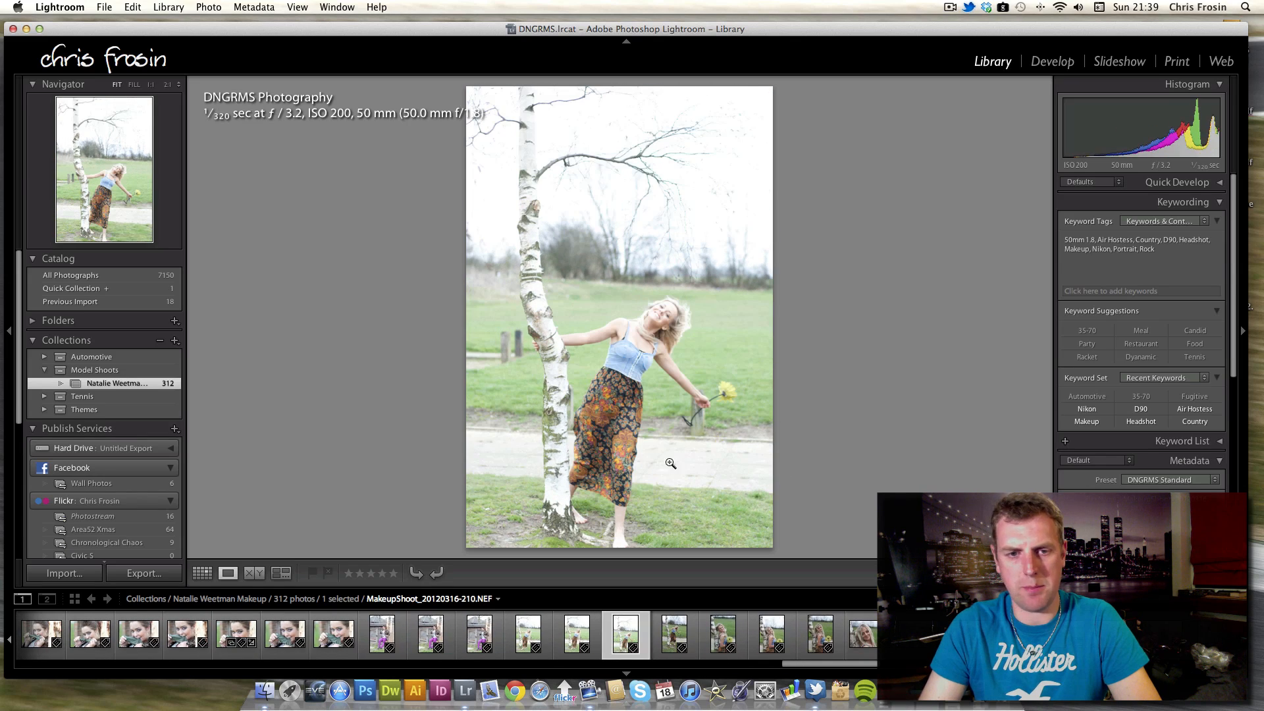
key(Right)
key(Right)
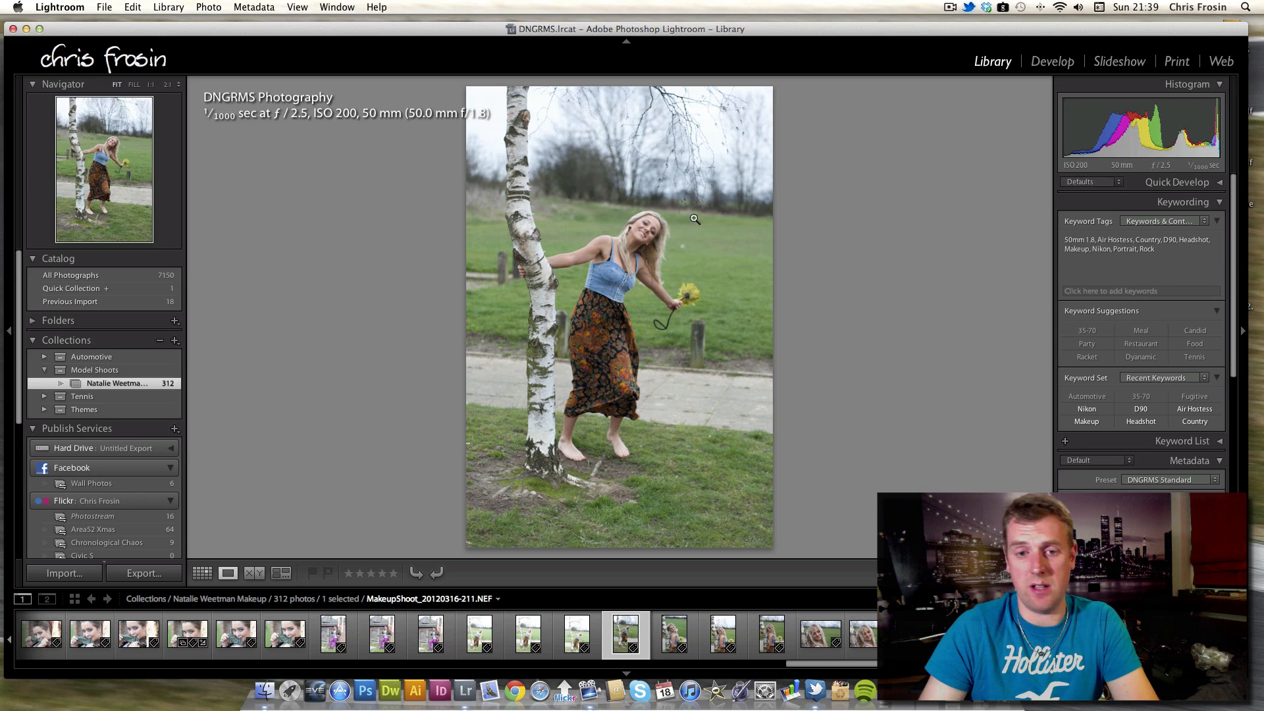
Step through the blonde model's close-ups leaning against the birch tree.
key(Right)
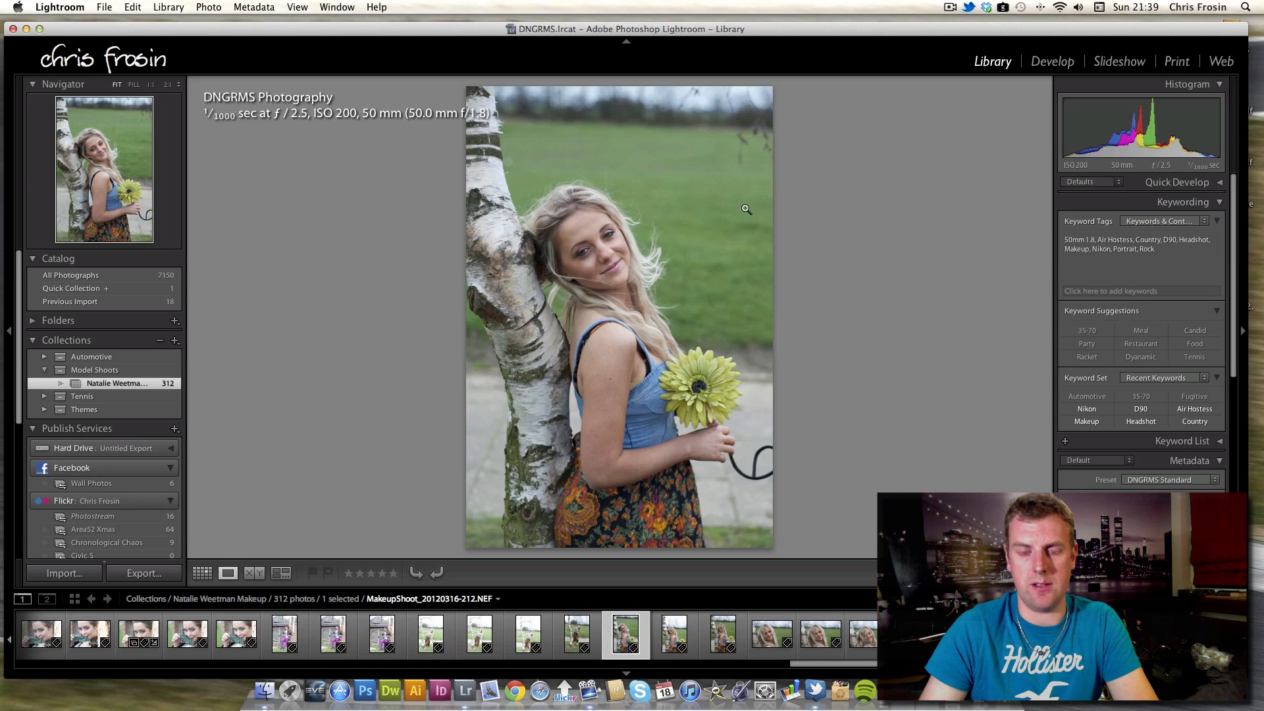
key(Right)
key(Right)
key(Right)
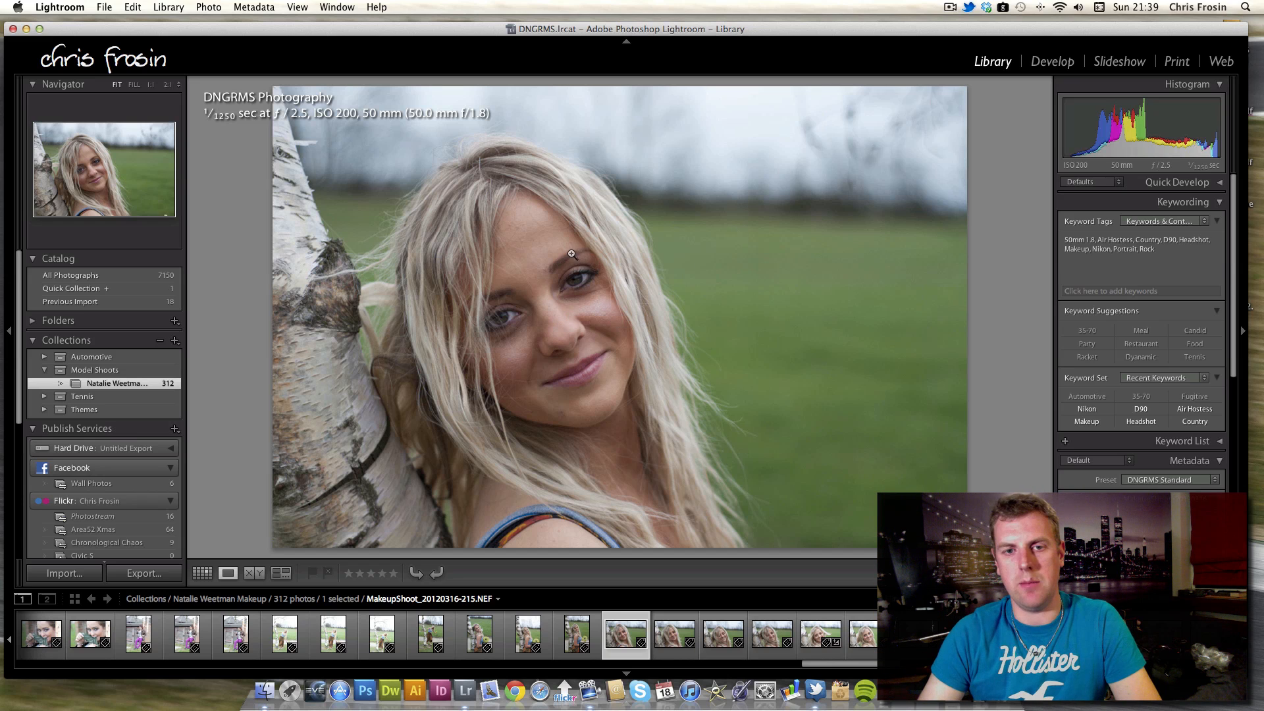
key(Right)
key(Right)
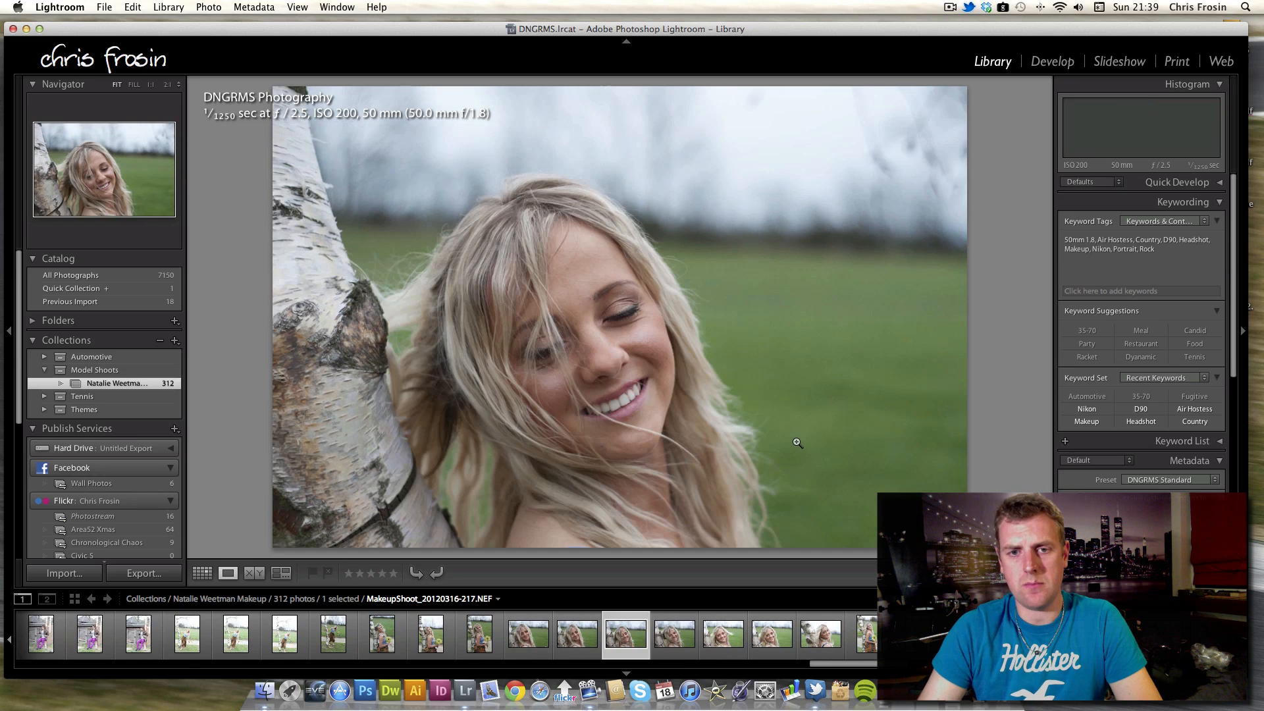
key(Right)
key(Right)
key(Right)
key(Right)
key(Right)
key(Right)
key(Right)
key(Right)
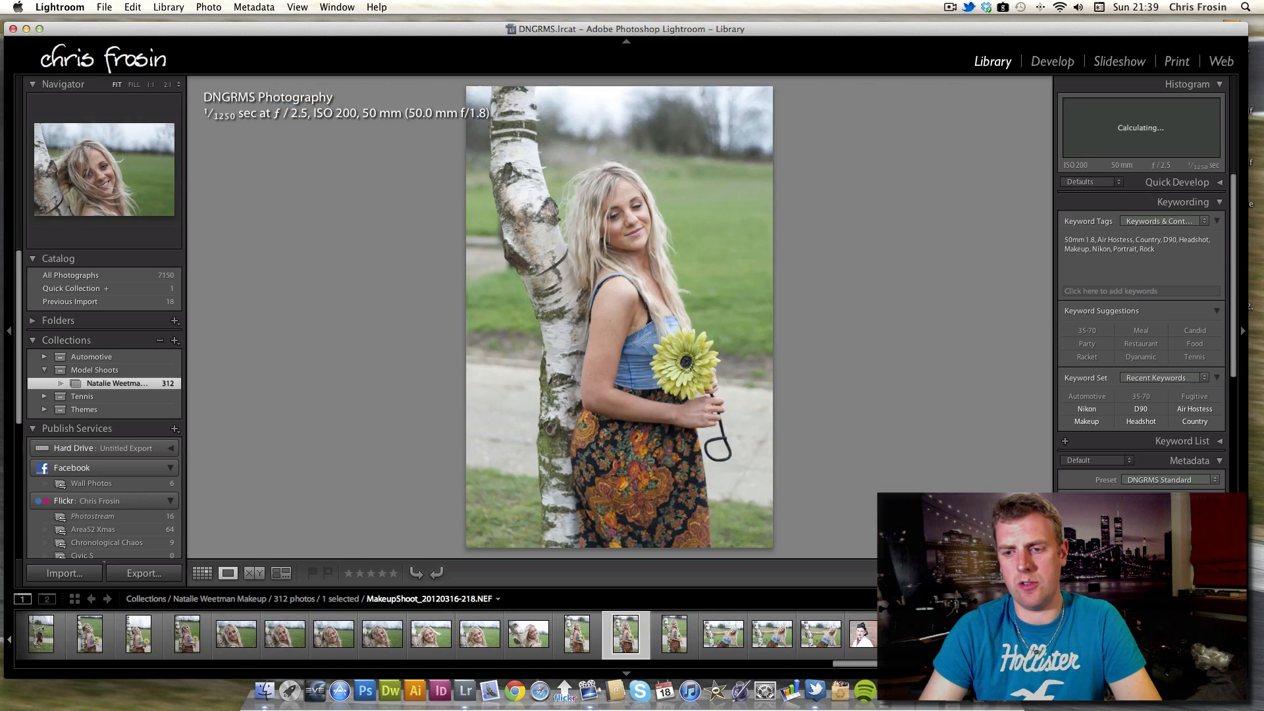
Advance through the air hostess model's close-ups against the brick wall to her full-length pose.
key(Right)
key(Right)
key(Right)
key(Right)
key(Right)
key(Right)
key(Right)
key(Right)
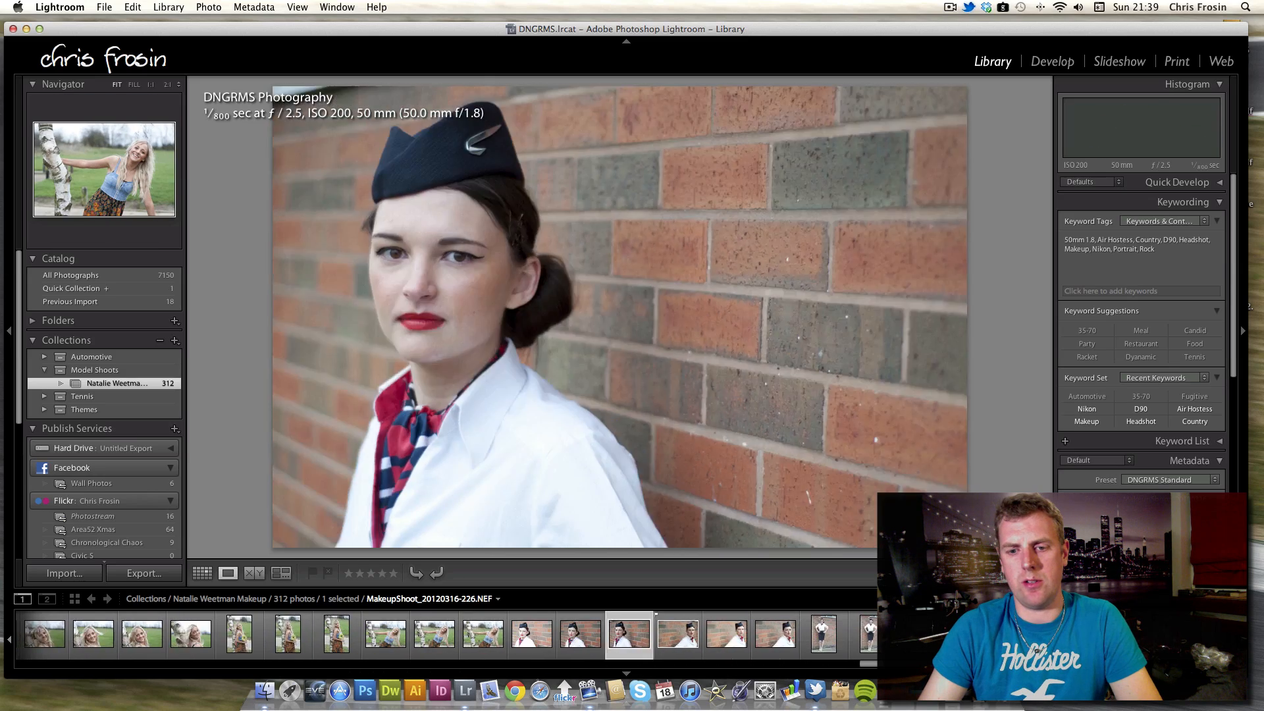
key(Right)
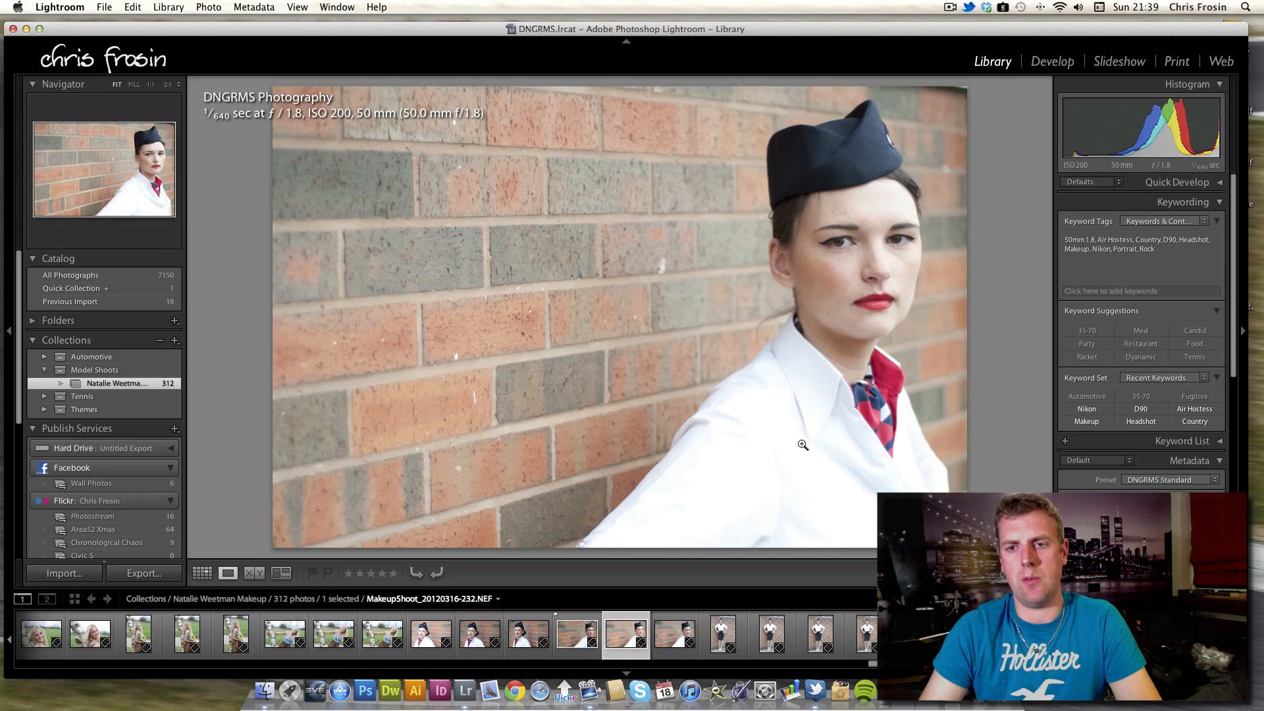
key(Right)
key(Right)
key(Right)
key(Right)
key(Right)
key(Right)
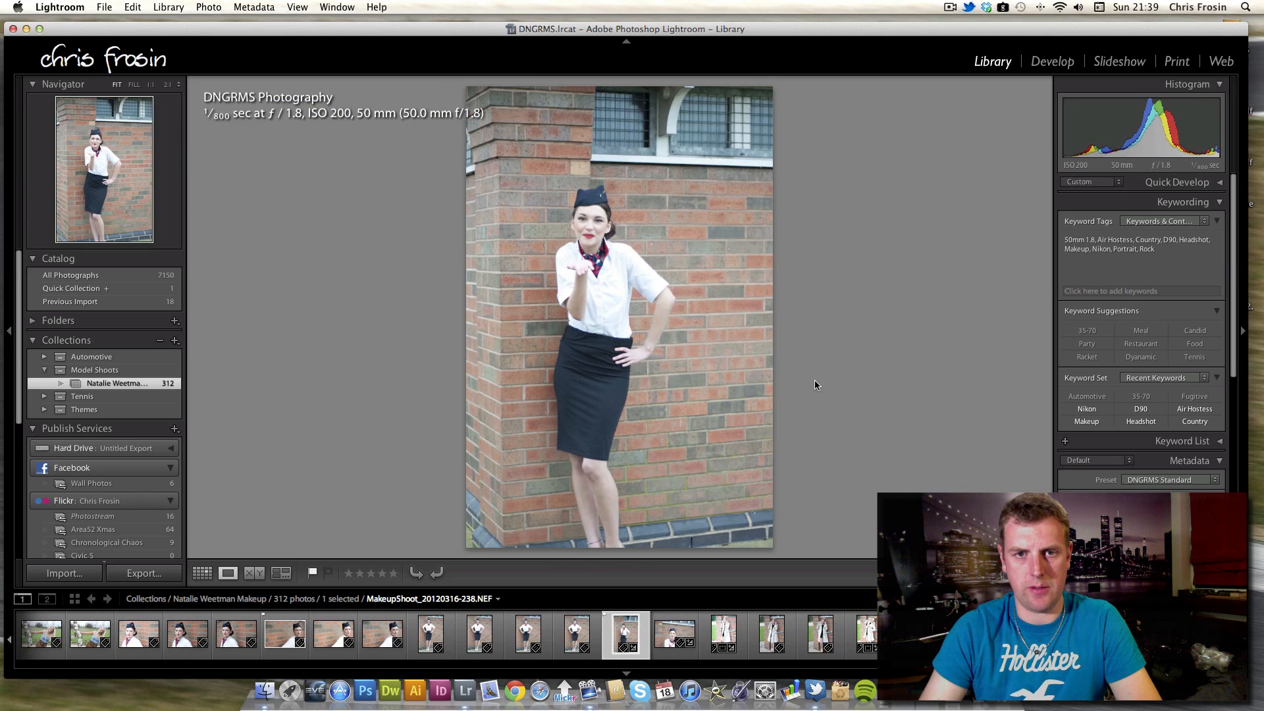
Step through the kiss close-up and the trench-coat model's full-length shots to her first close-up.
key(Right)
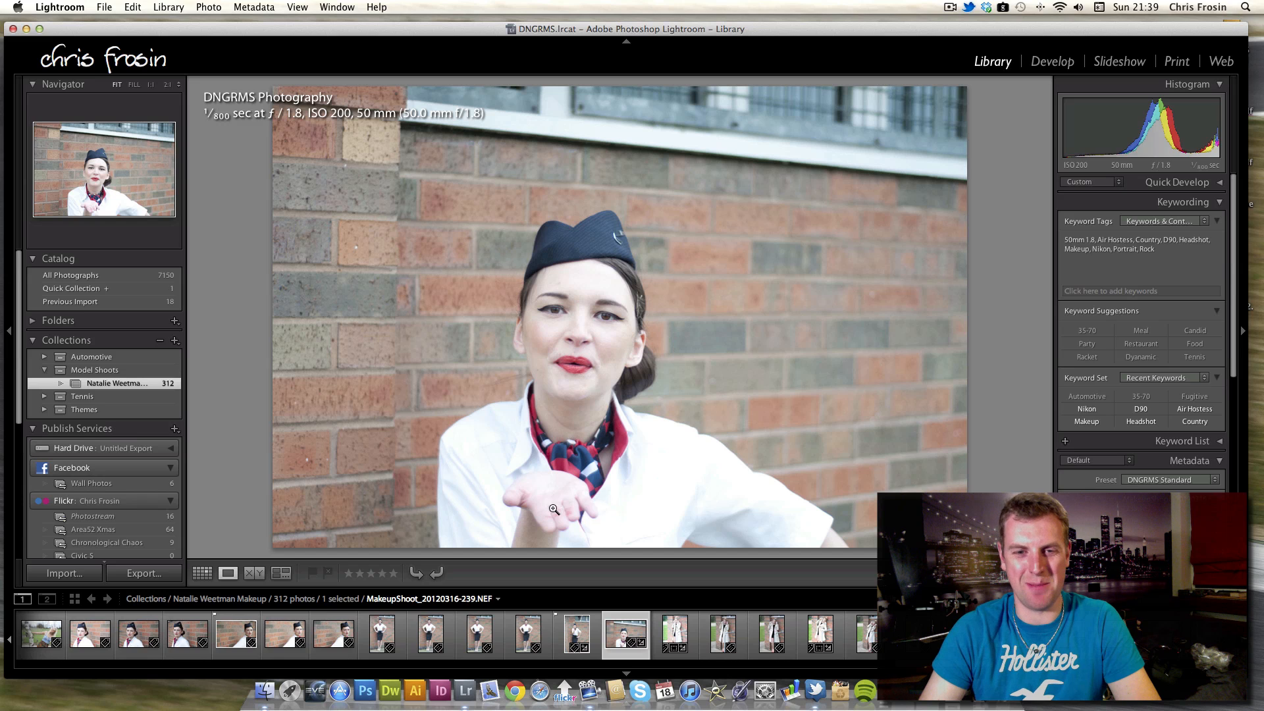
key(Right)
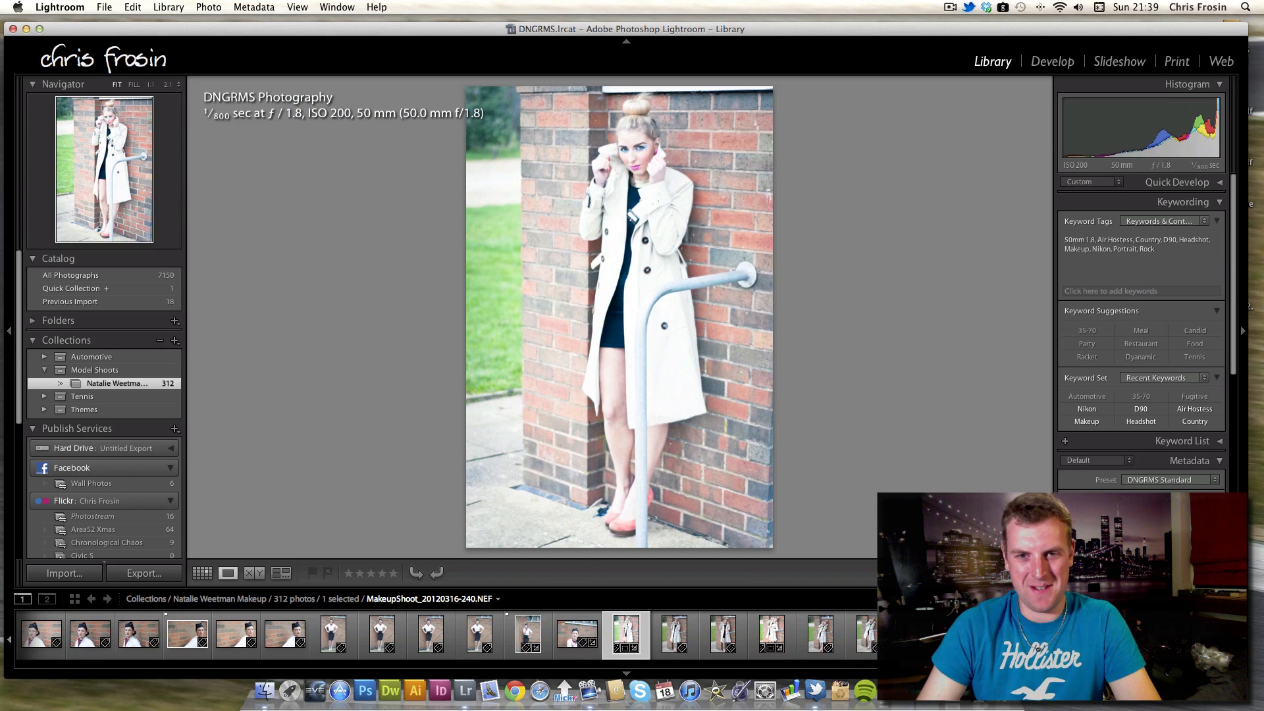
key(Right)
key(Right)
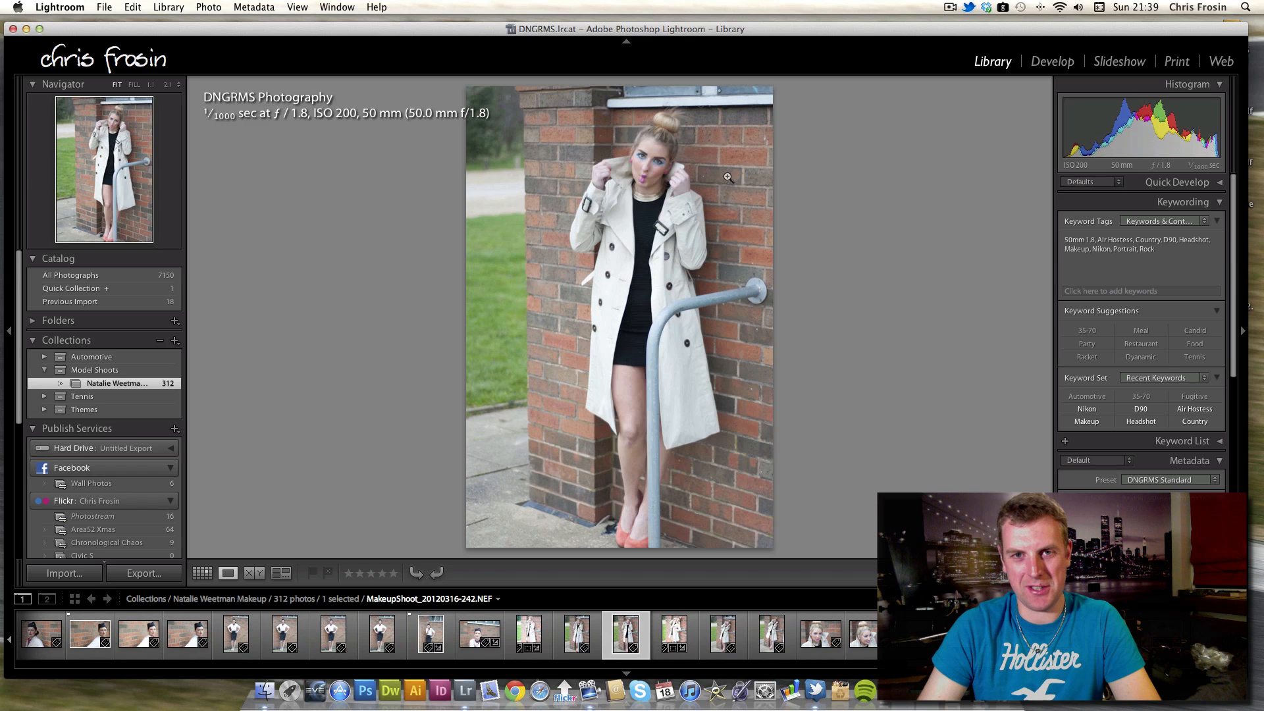
key(Right)
key(Right)
key(Right)
key(Right)
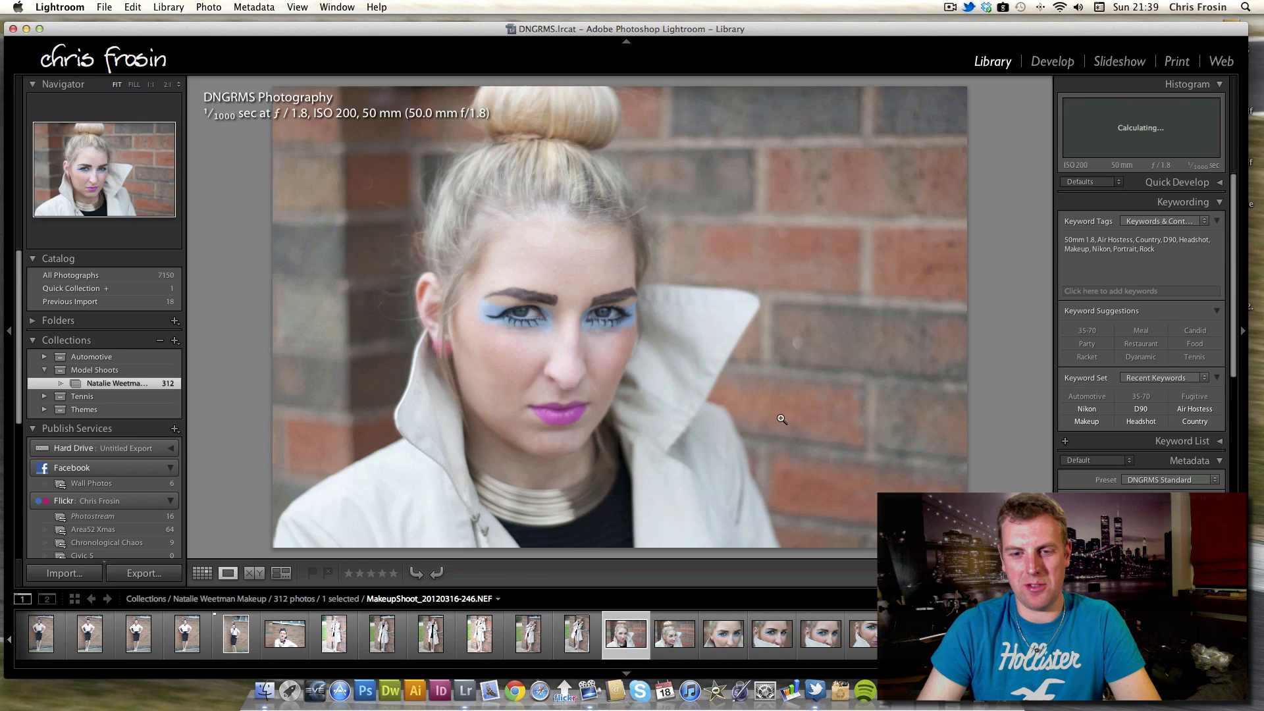
Step through the blue-eyeshadow close-ups and open the last one in the Develop module.
key(Right)
key(Right)
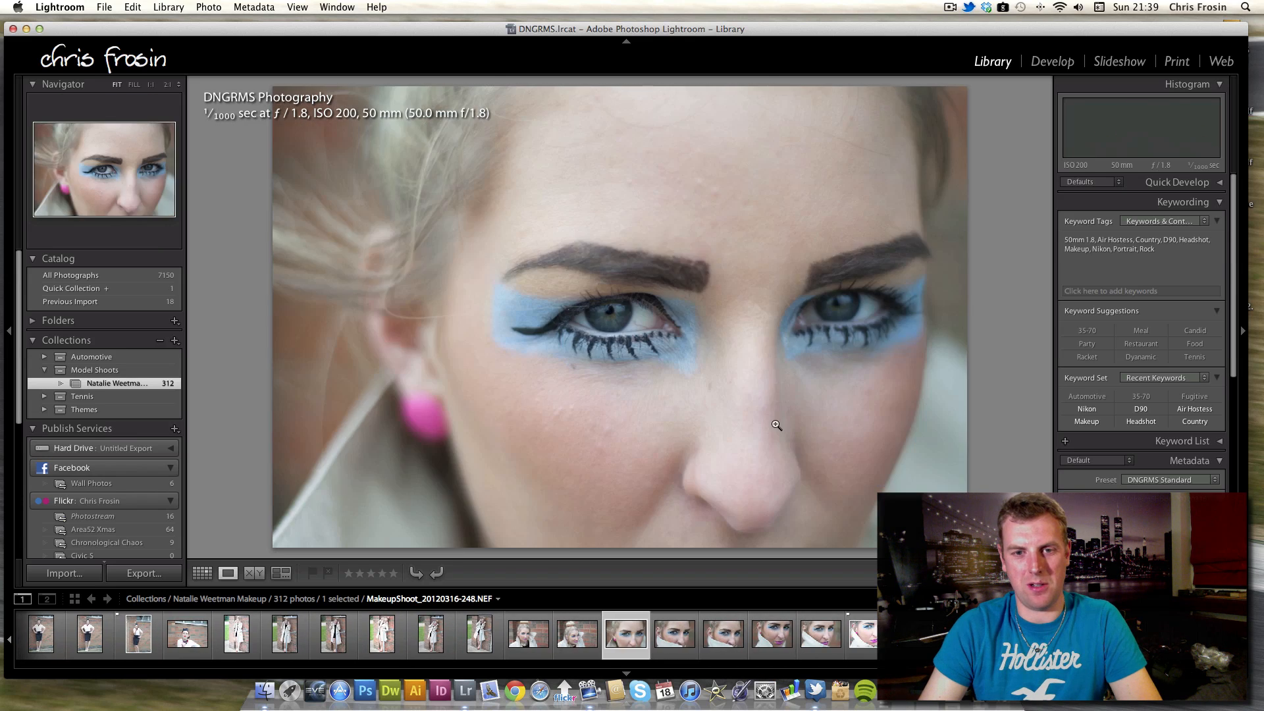
key(Right)
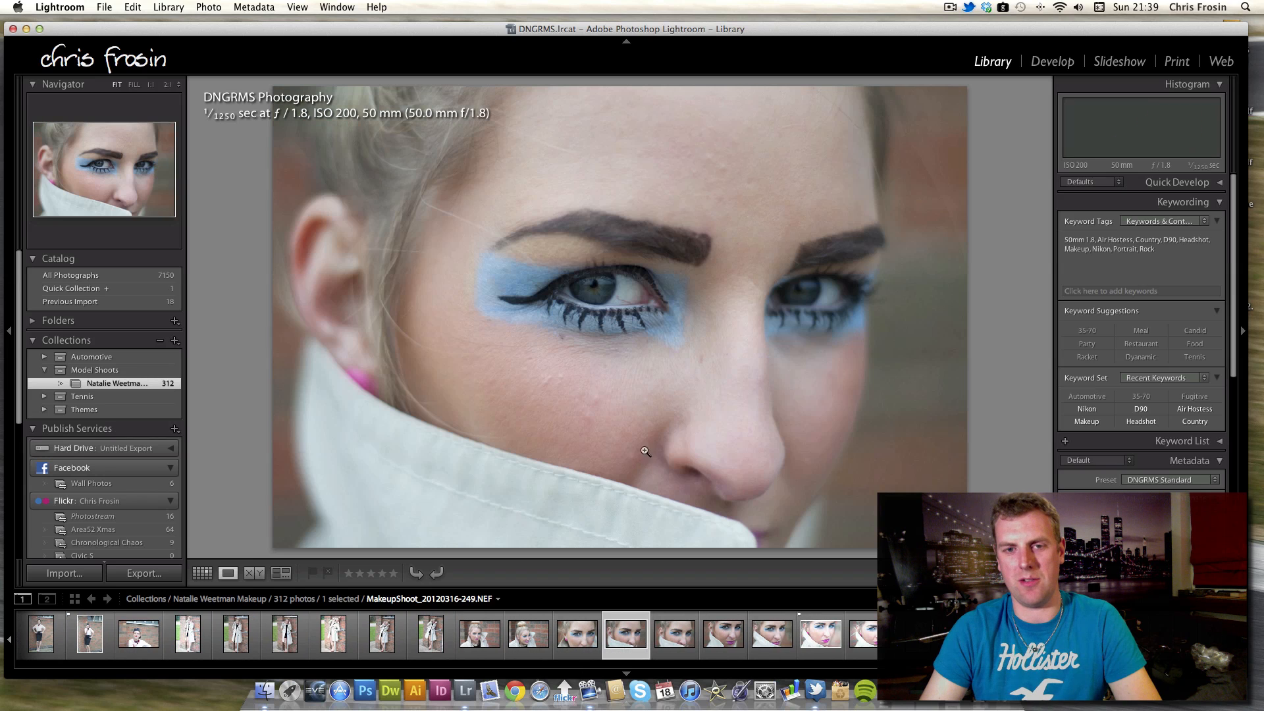
key(Right)
key(Right)
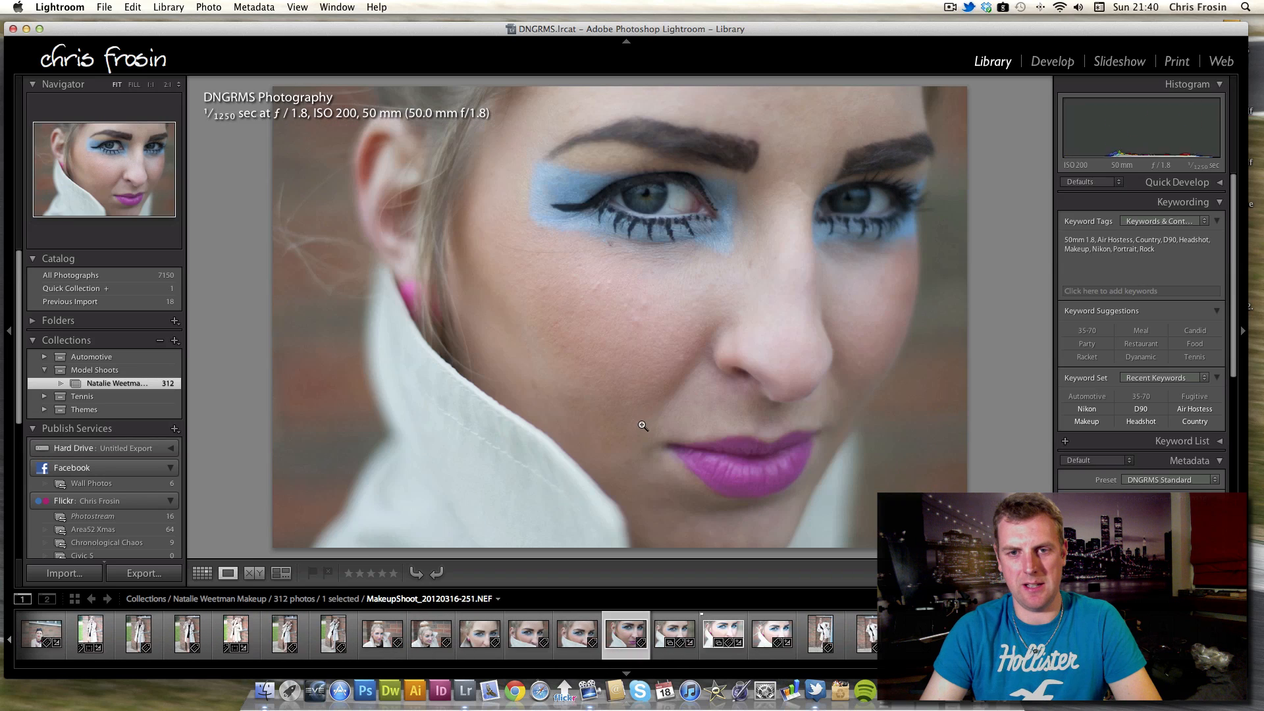
key(Right)
key(Right)
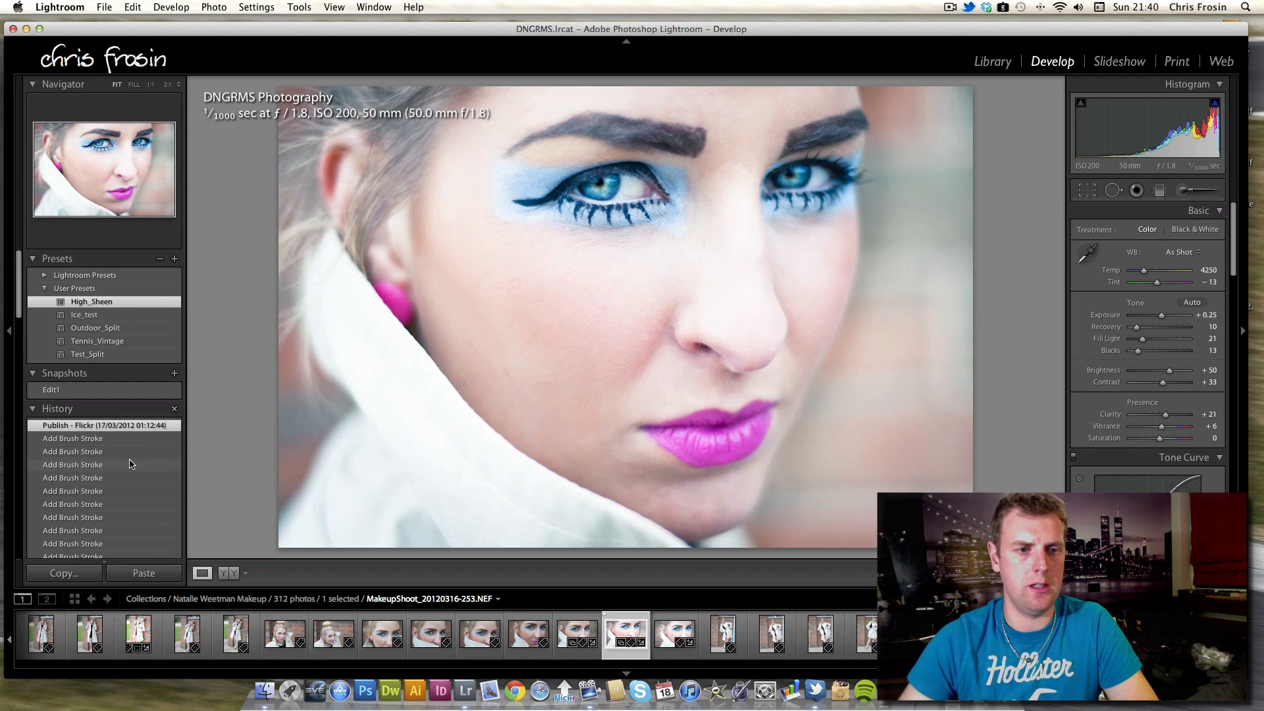
Scroll through the photo's edit history and set Fill Light to 22.
scroll(130, 464, down, 10)
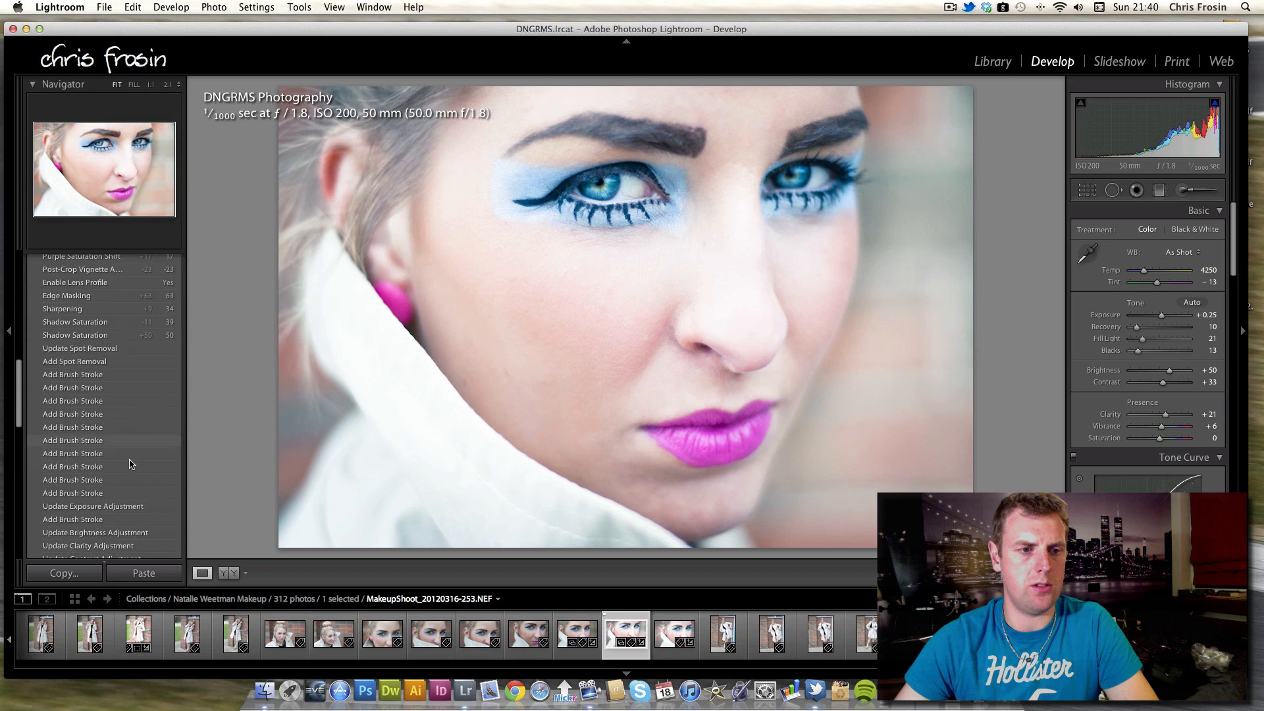
scroll(130, 465, down, 10)
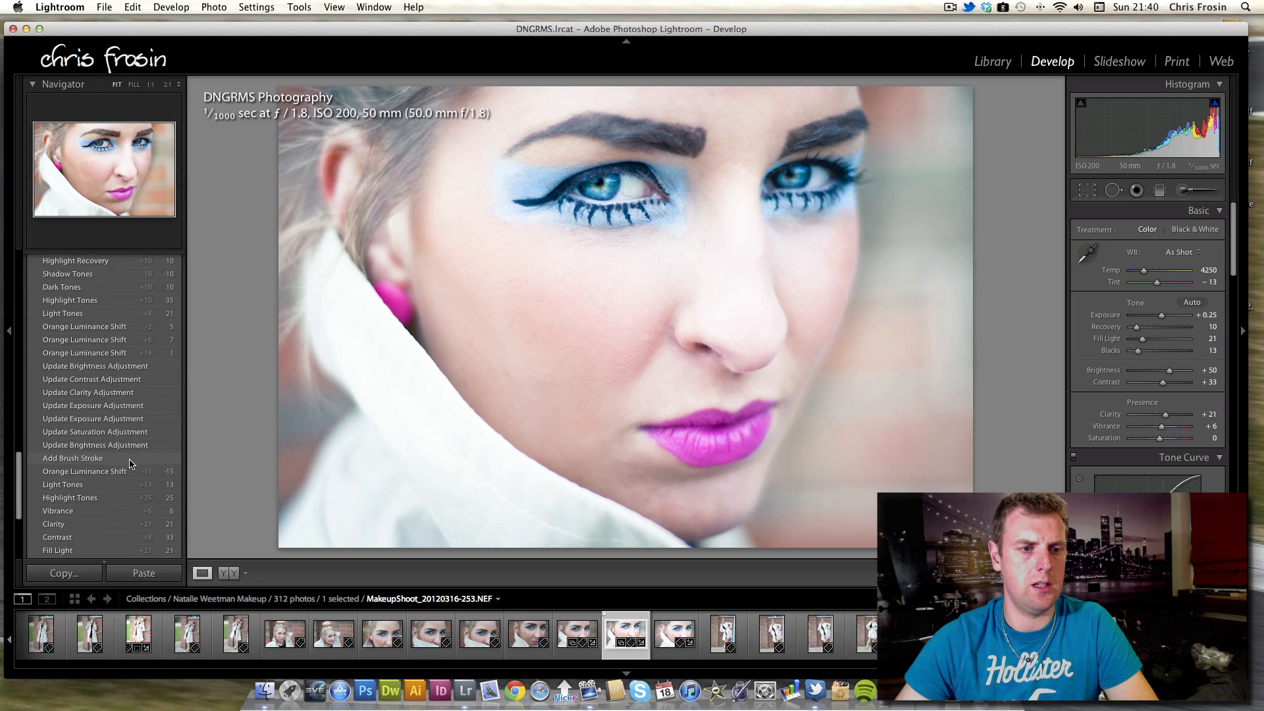
scroll(130, 464, down, 1)
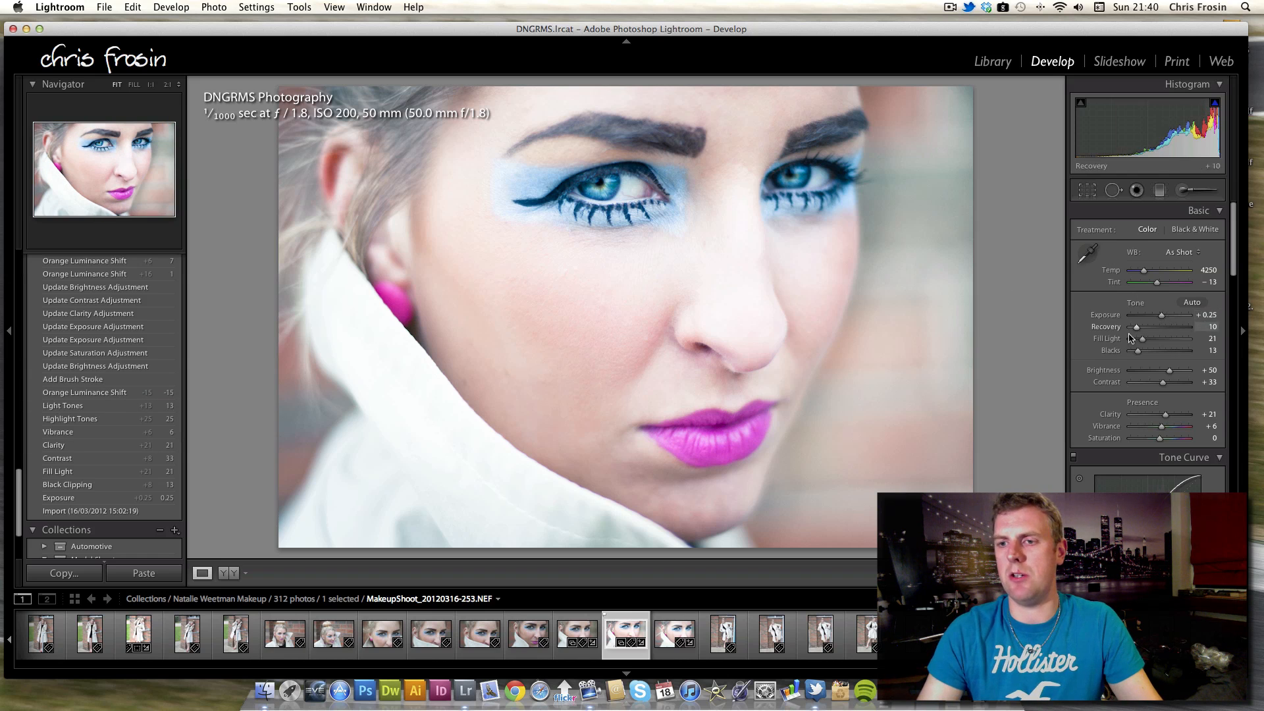
mouse_move(1143, 342)
mouse_down()
mouse_move(1132, 342)
mouse_move(1144, 342)
mouse_up()
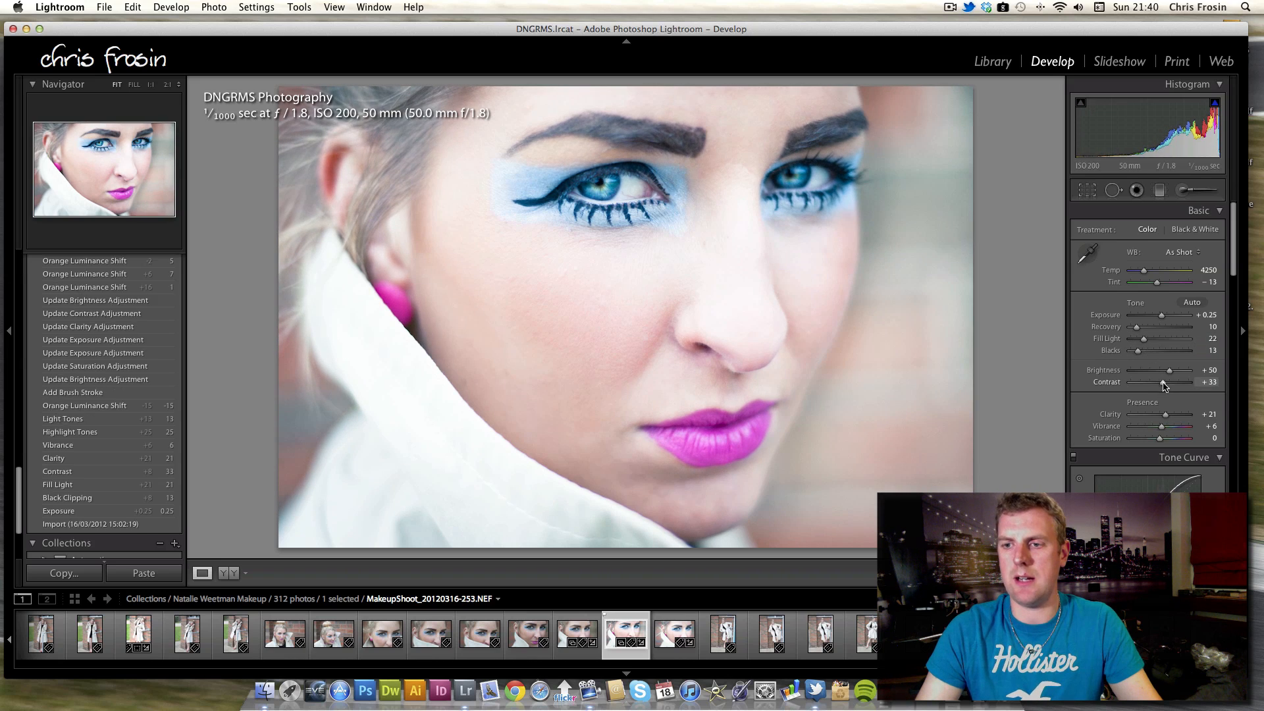
Set the close-up's Contrast to +38.
click(1191, 384)
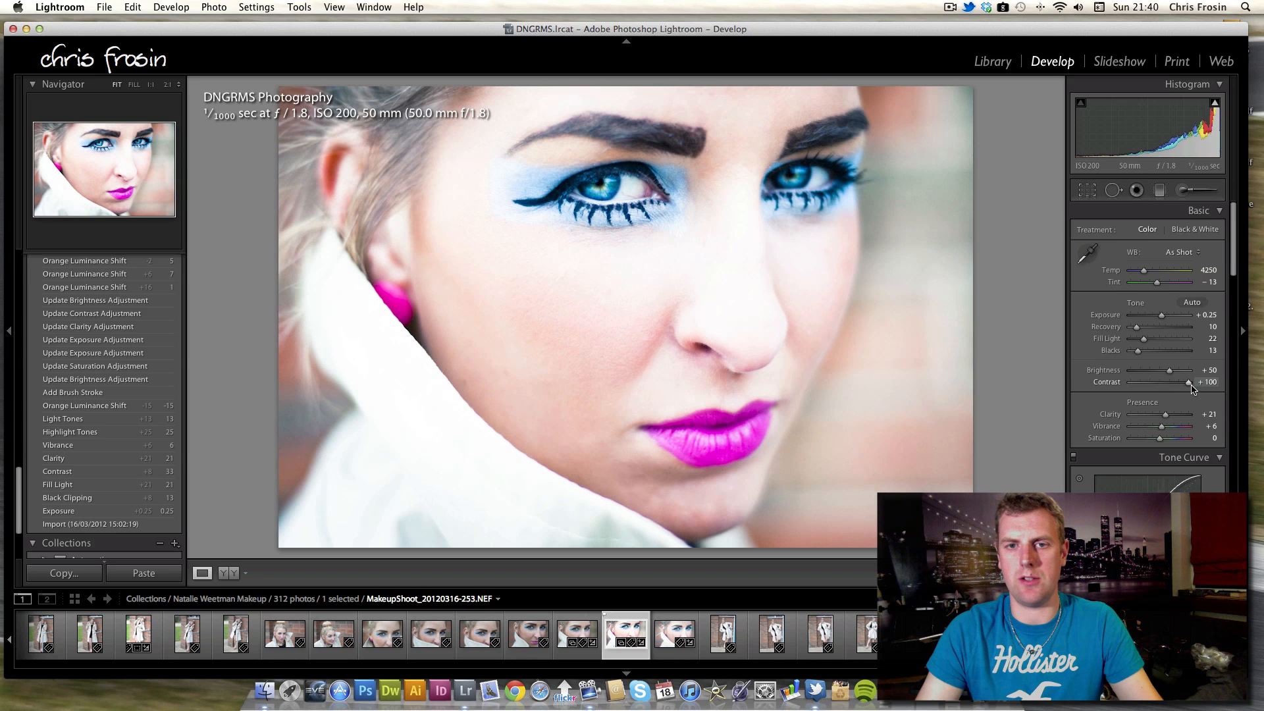
drag(1190, 388, 1168, 388)
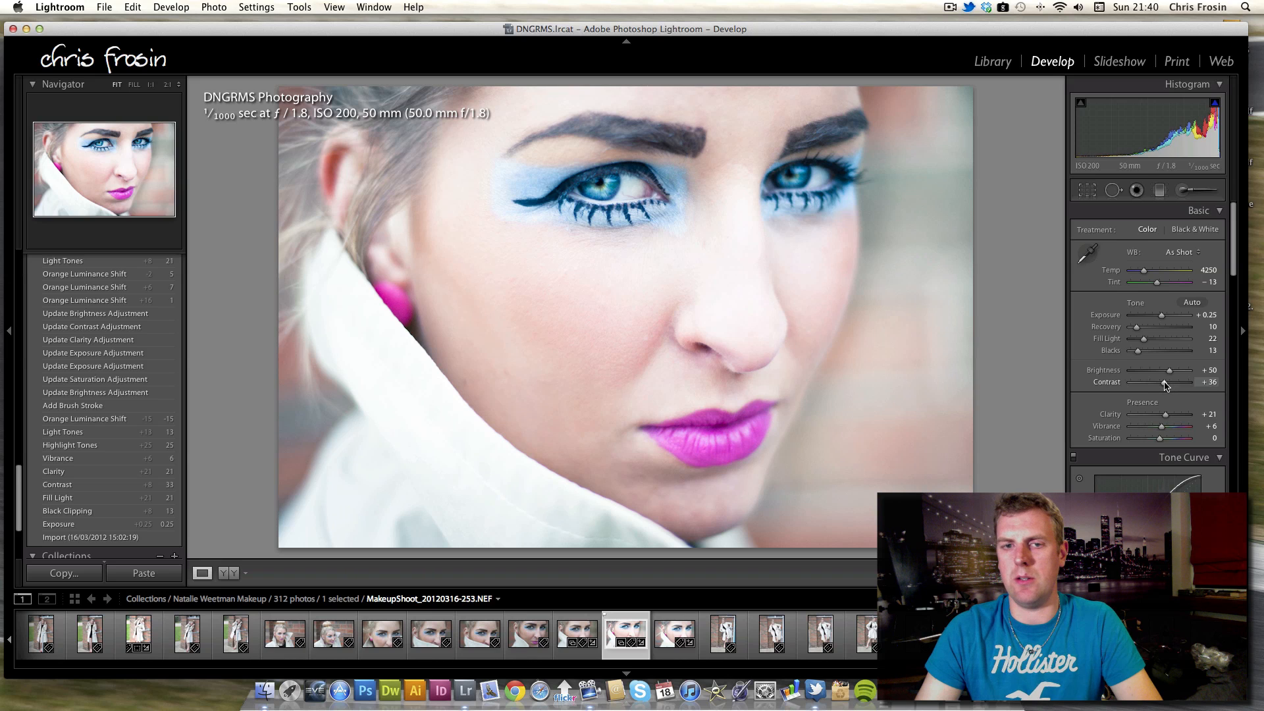
drag(1166, 386, 1167, 386)
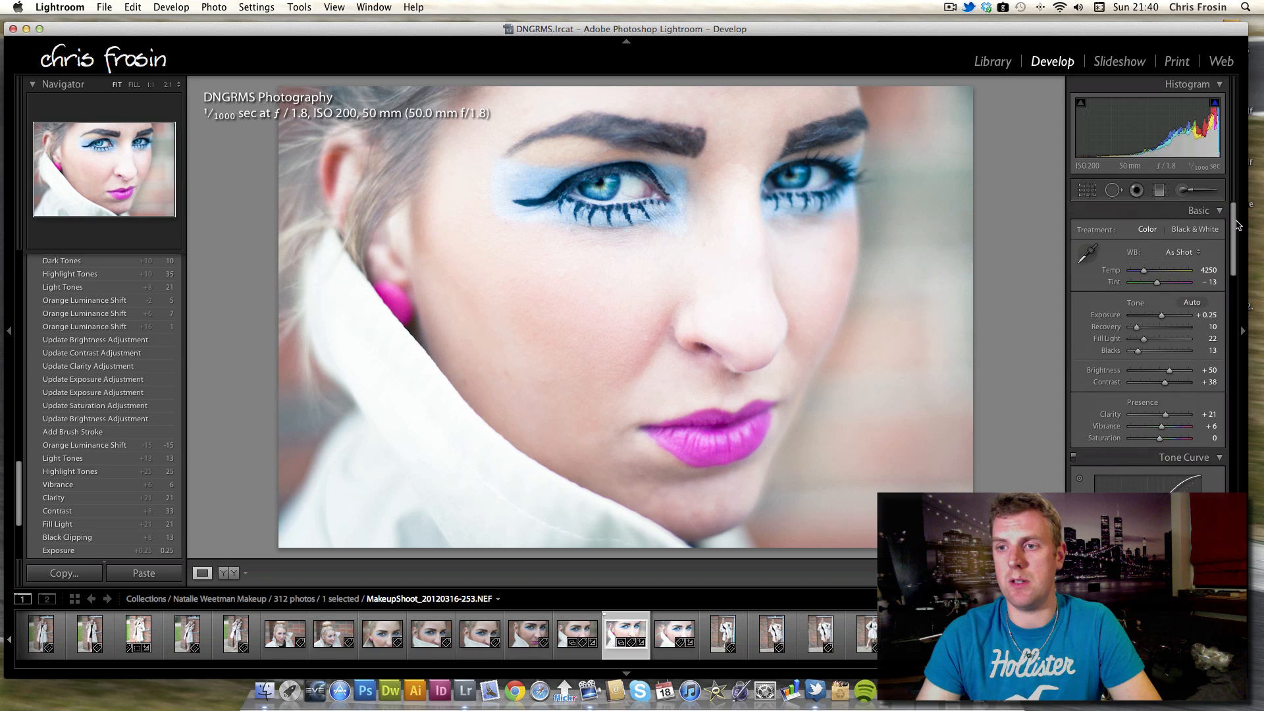
Open the Adjustment Brush and inspect the eye and skin-softening brush pins on the face.
click(1182, 190)
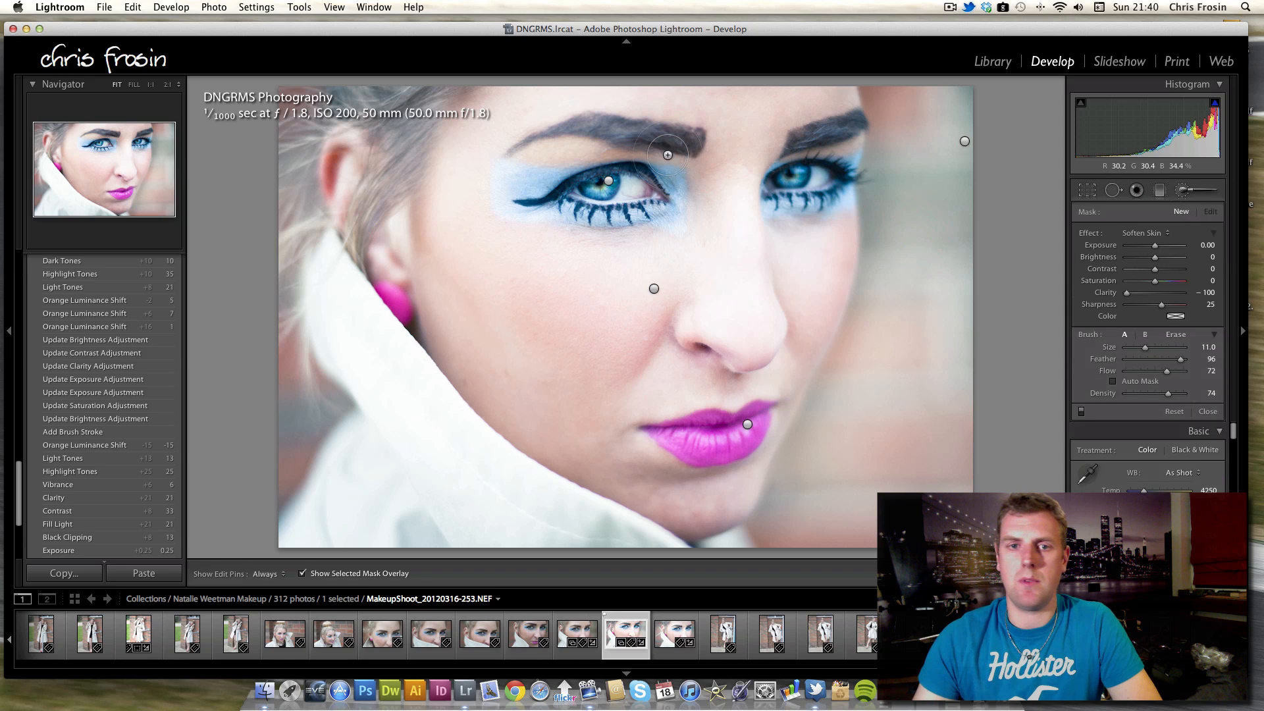
click(609, 184)
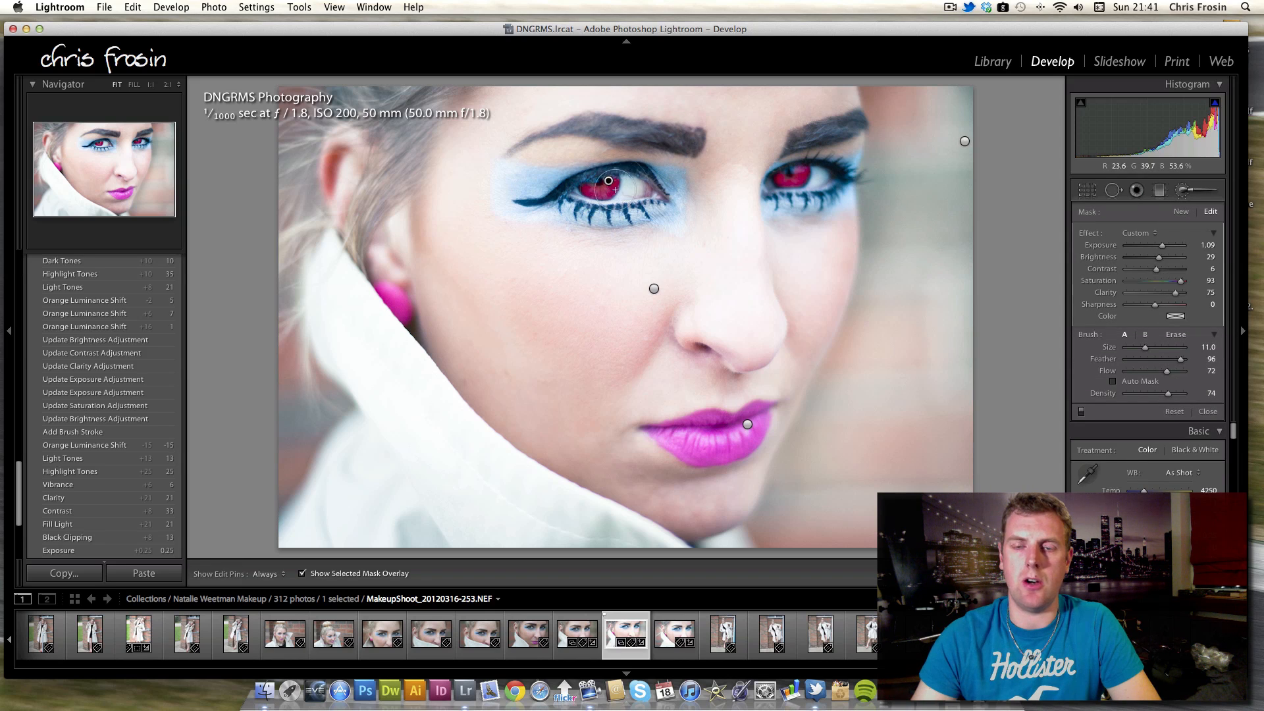
click(654, 288)
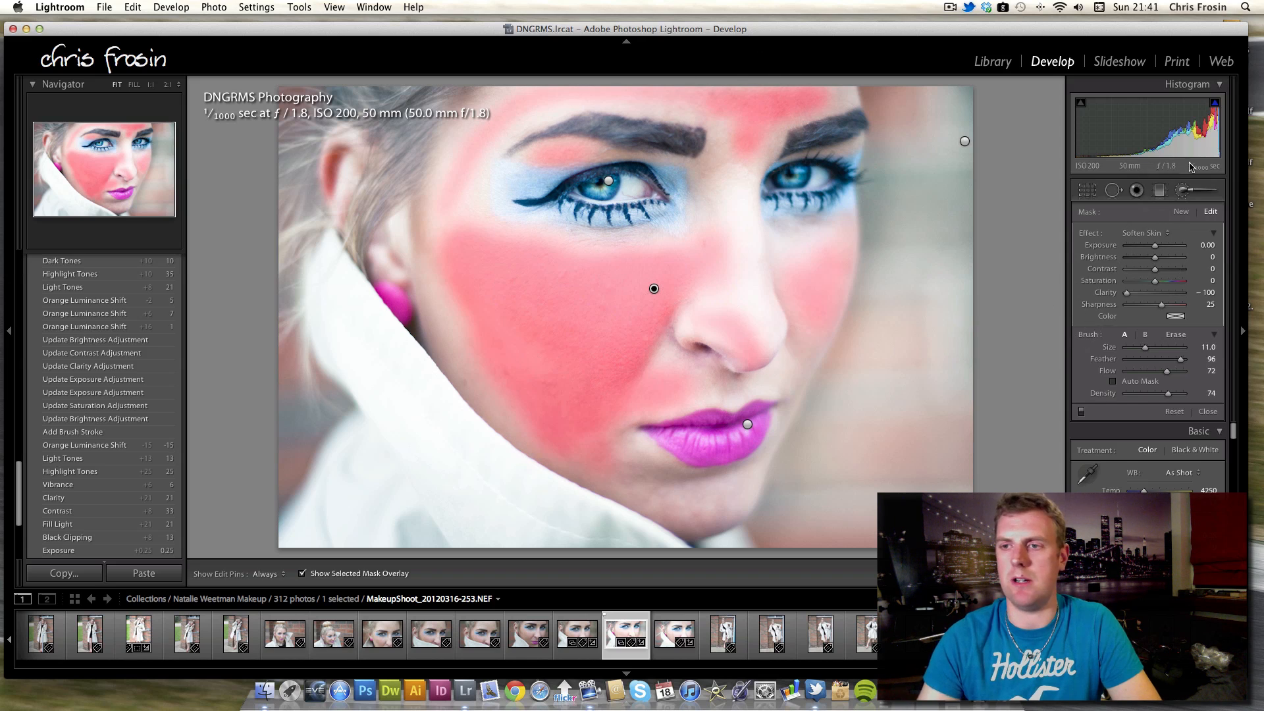
click(1184, 190)
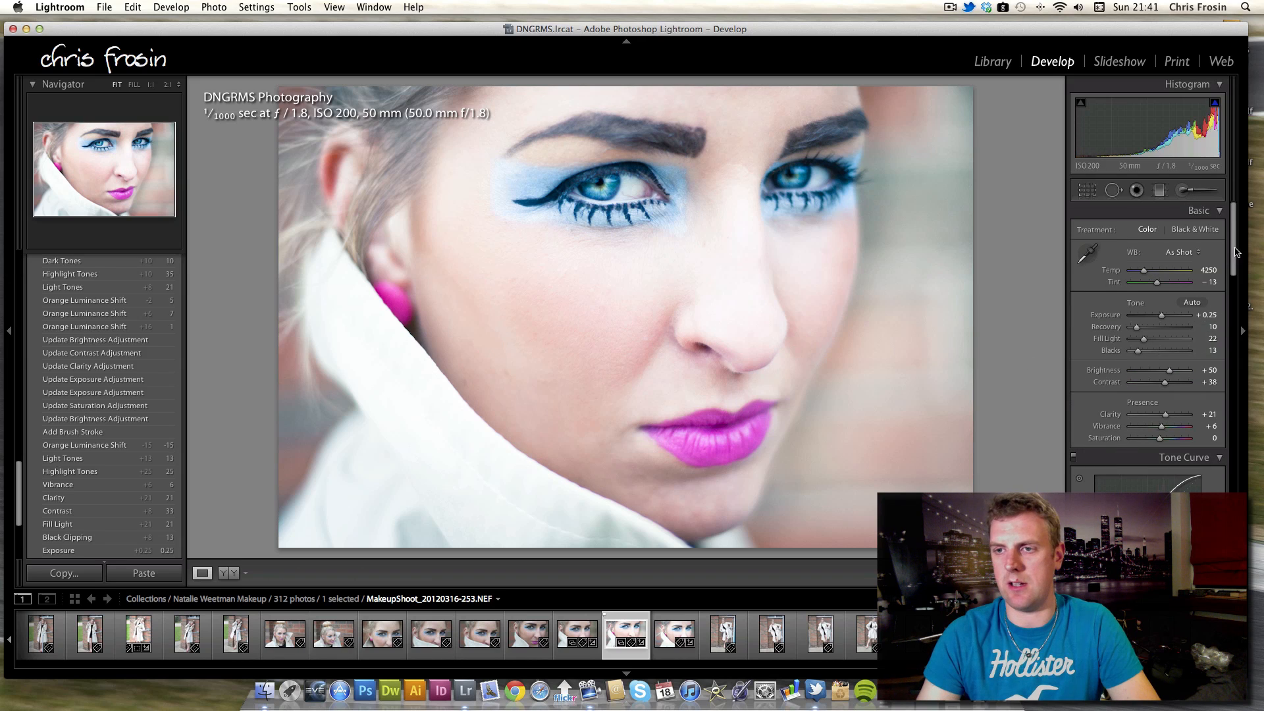
Review the Tone Curve, HSL, Split Toning, Detail, Lens Corrections and Effects settings of the close-up.
scroll(1236, 253, down, 5)
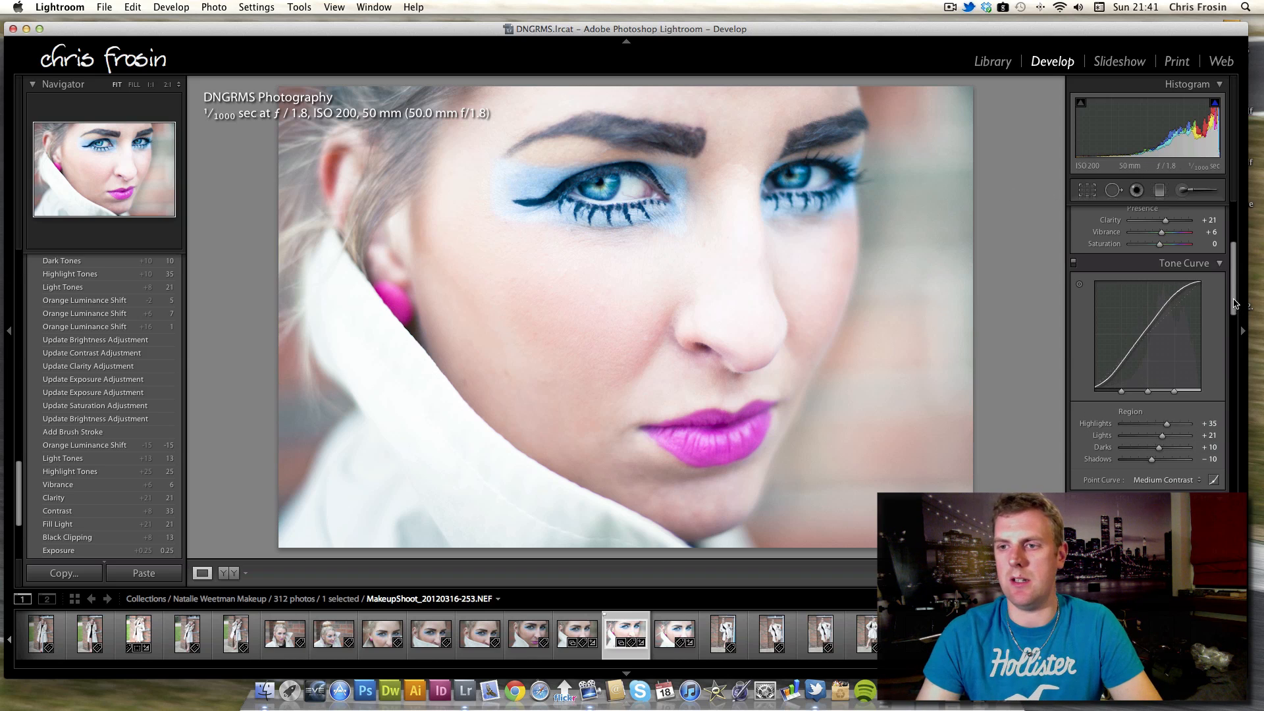
scroll(1233, 329, down, 3)
scroll(1233, 336, down, 6)
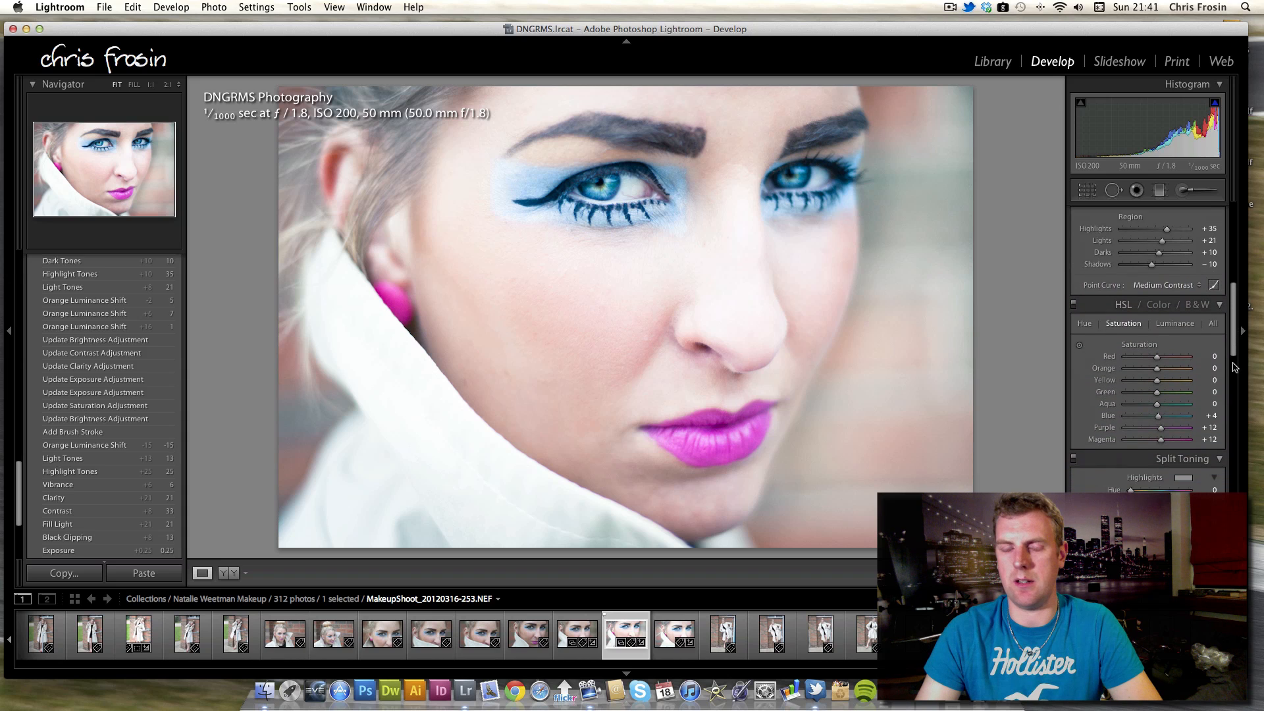
scroll(1235, 375, down, 10)
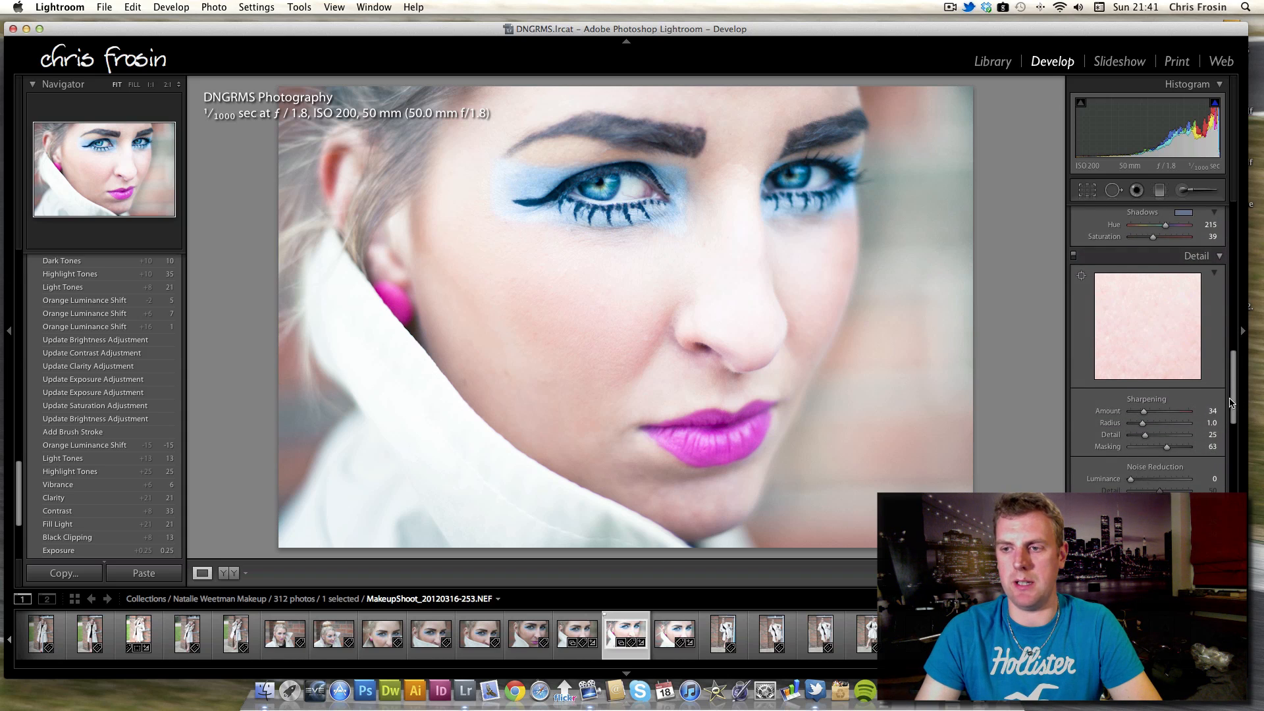
scroll(1230, 403, down, 12)
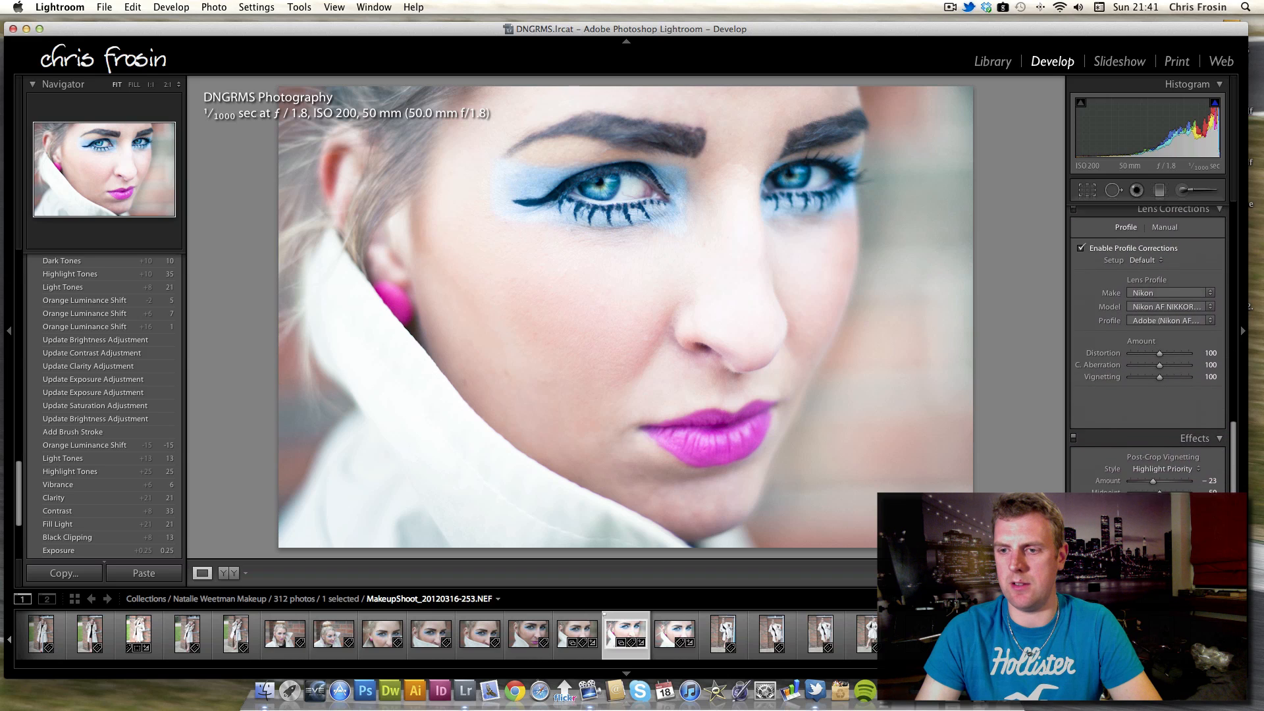
scroll(1149, 349, down, 2)
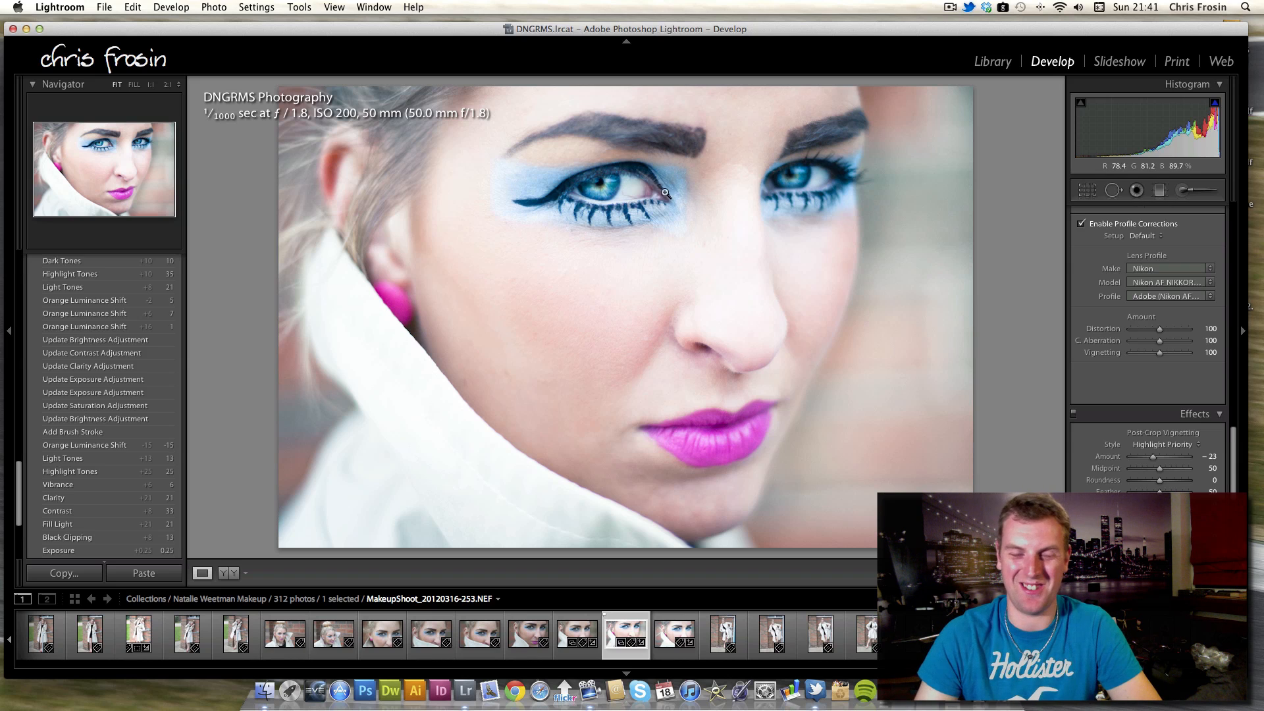
drag(1233, 471, 1055, 241)
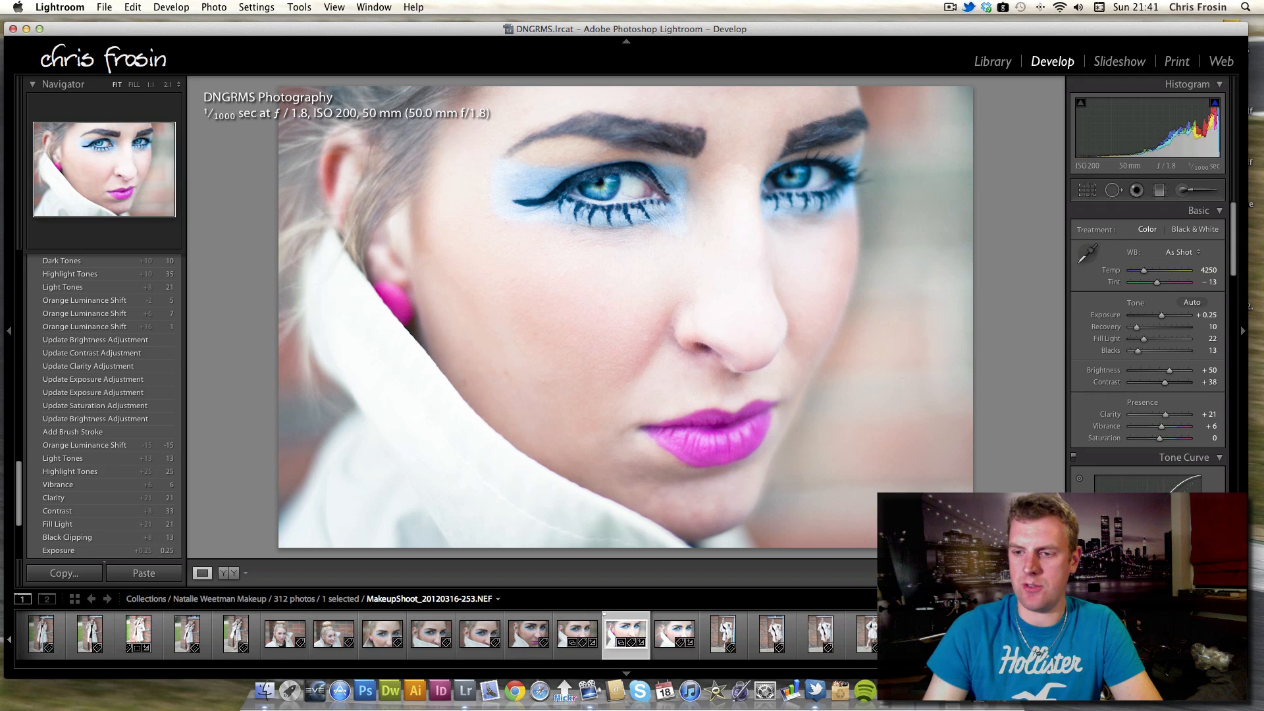
Filter the filmstrip to flagged photos only and open the last flagged photo.
click(1205, 599)
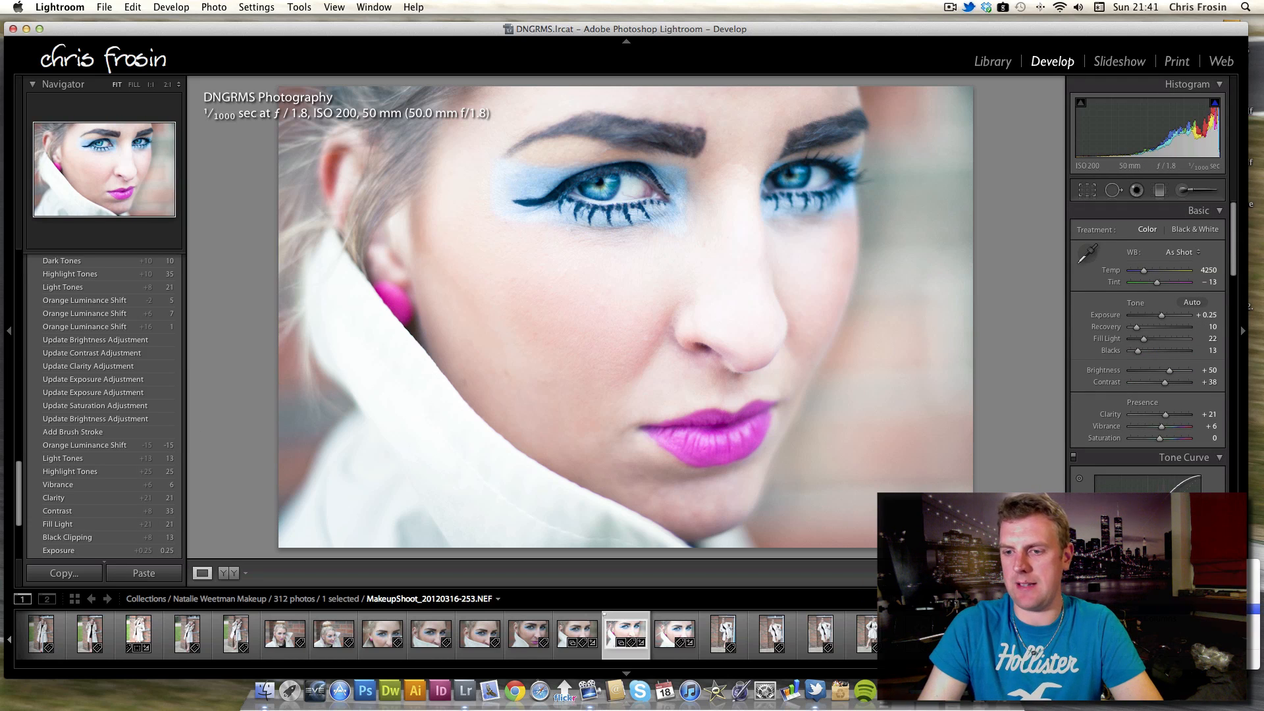
click(1209, 604)
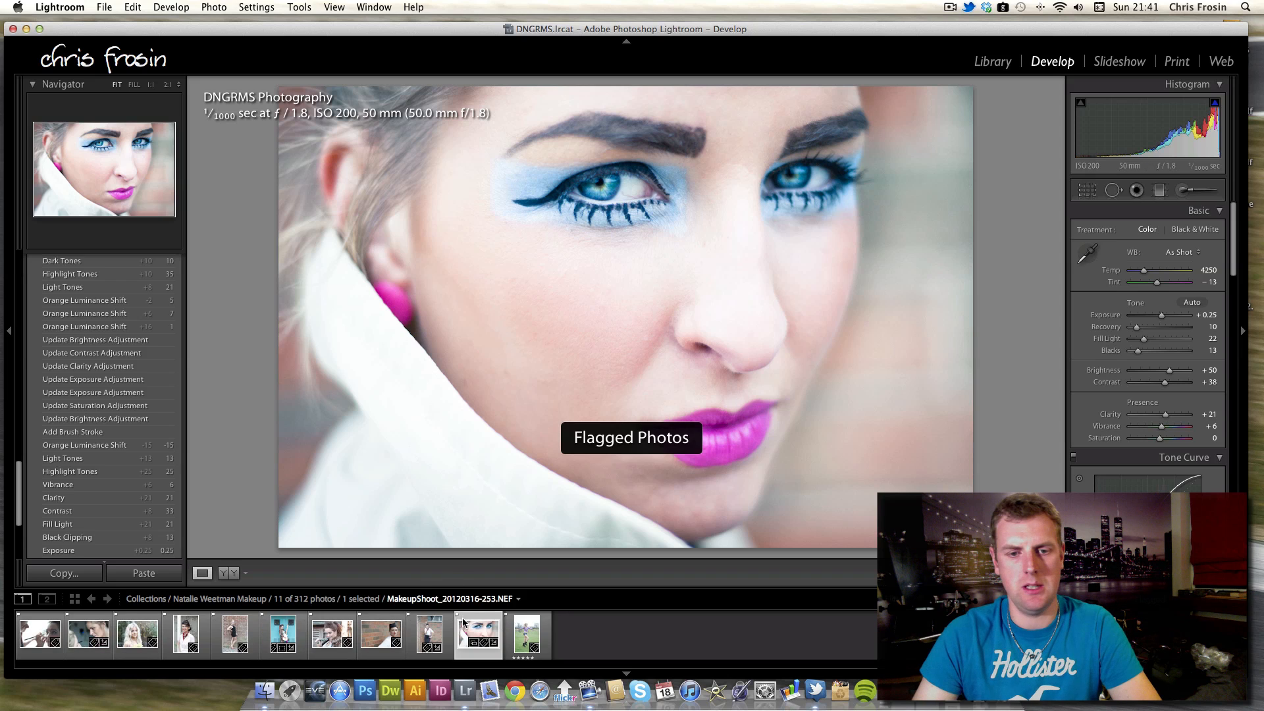
click(525, 640)
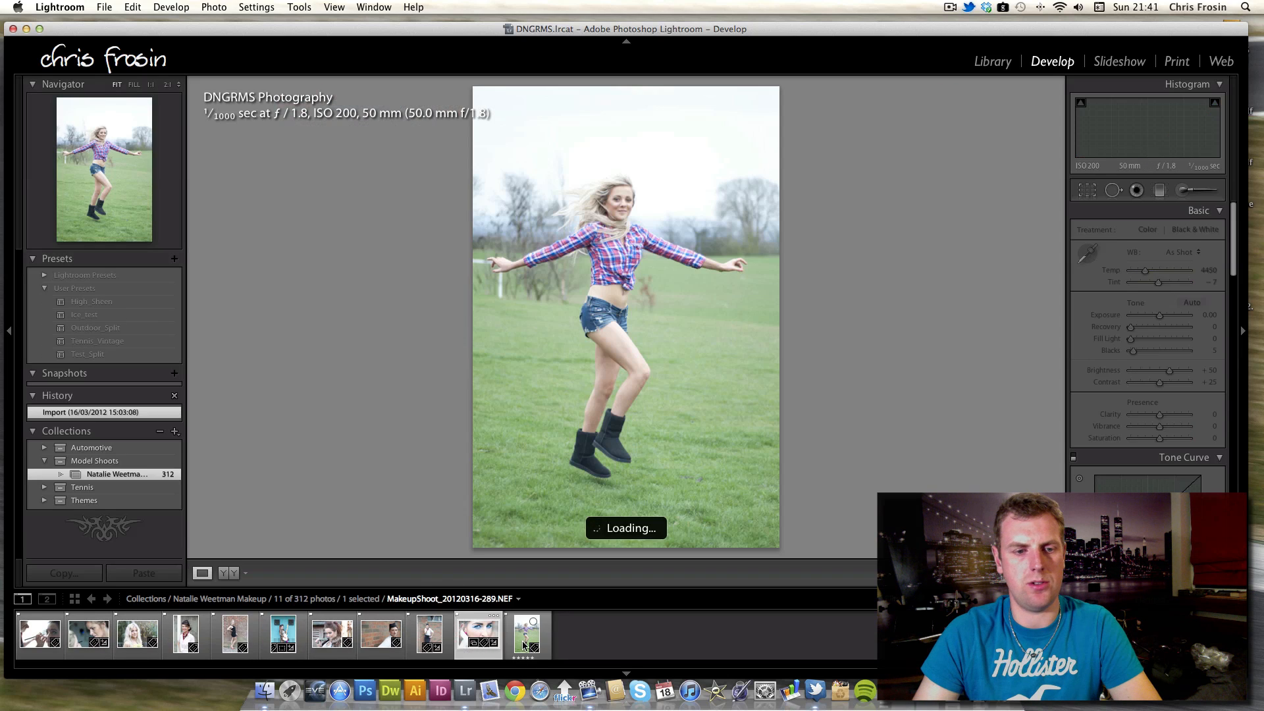
Step back through the flagged photos to the blonde portrait, then forward to the guitar shot.
key(Left)
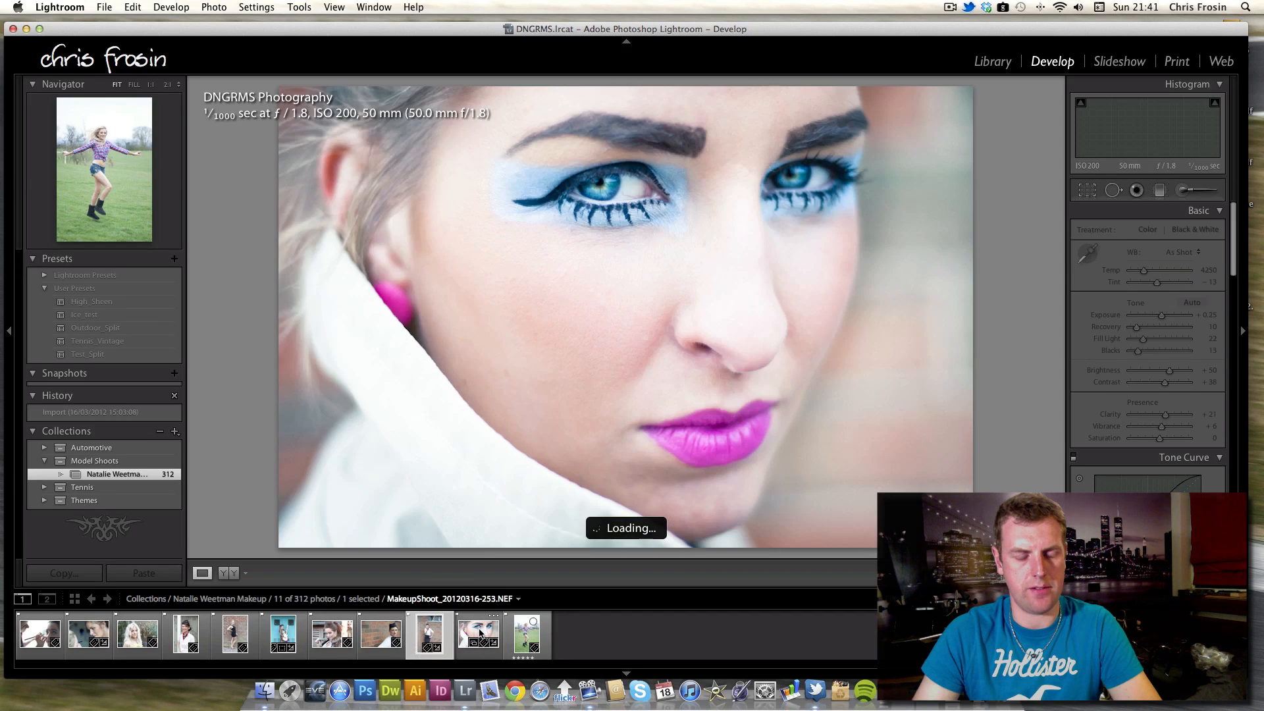
key(Left)
key(Left)
key(Left)
key(Left)
key(Left)
key(Left)
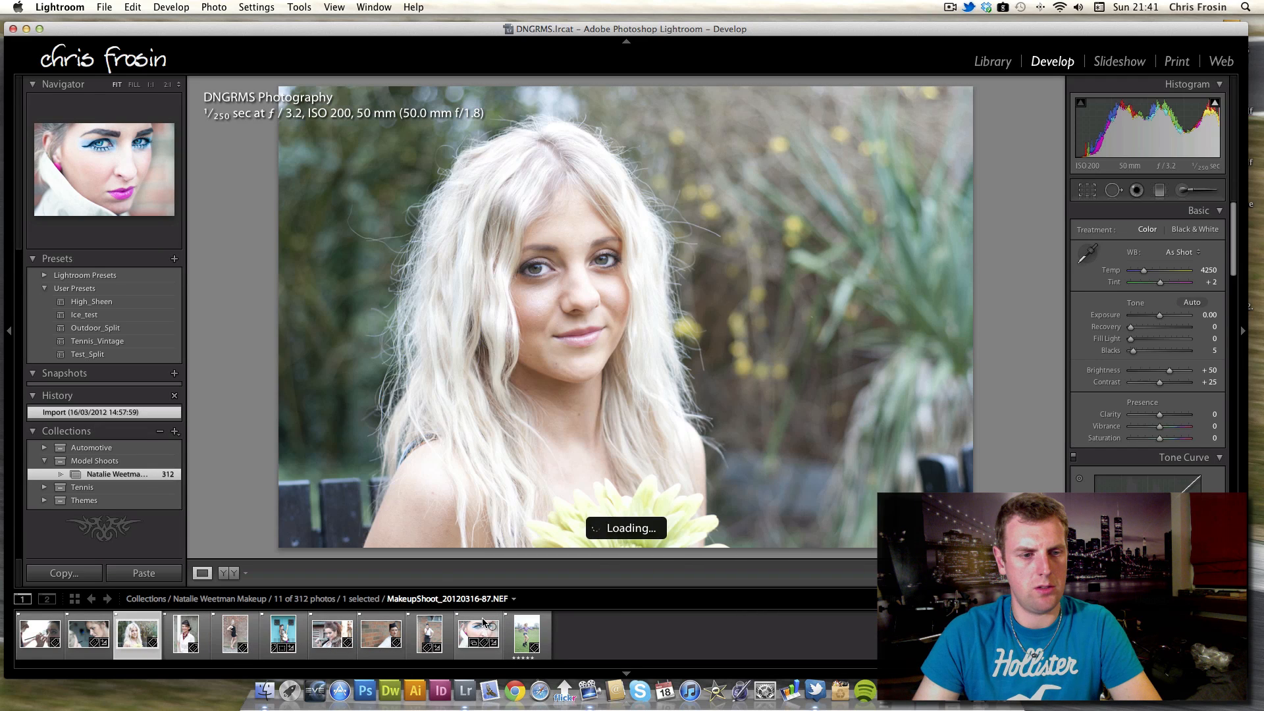
key(Right)
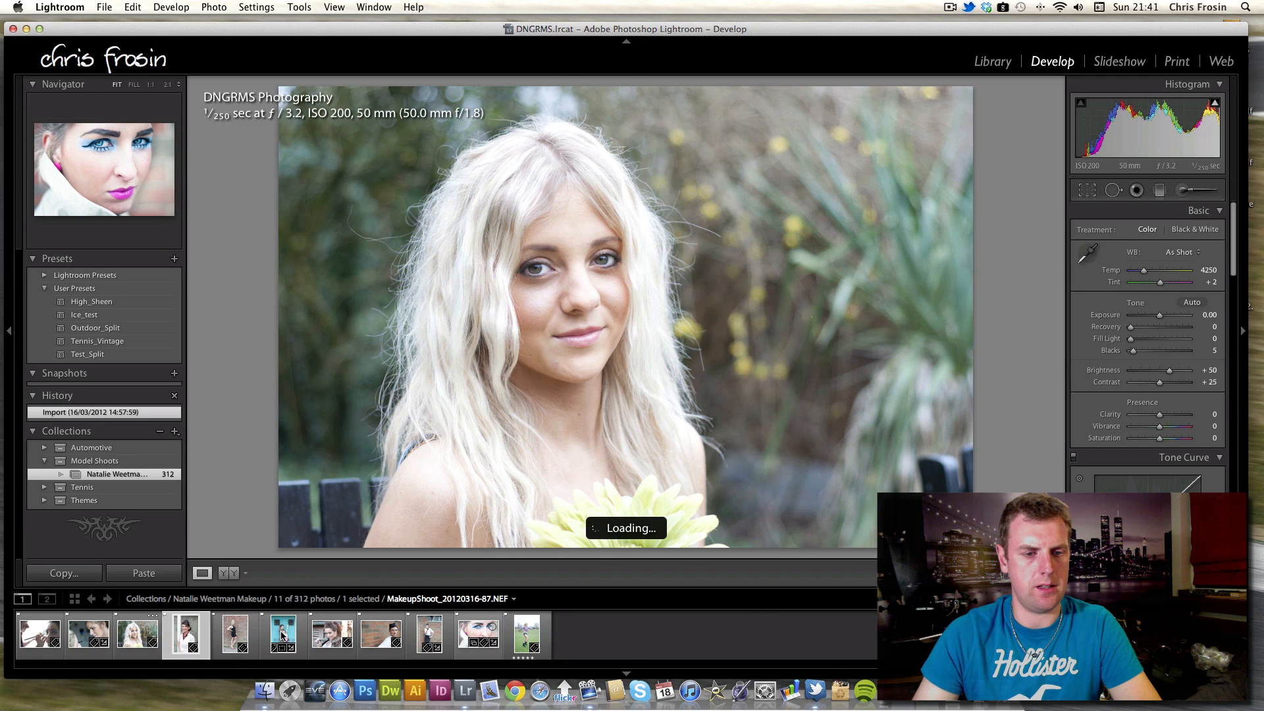
key(Right)
key(Right)
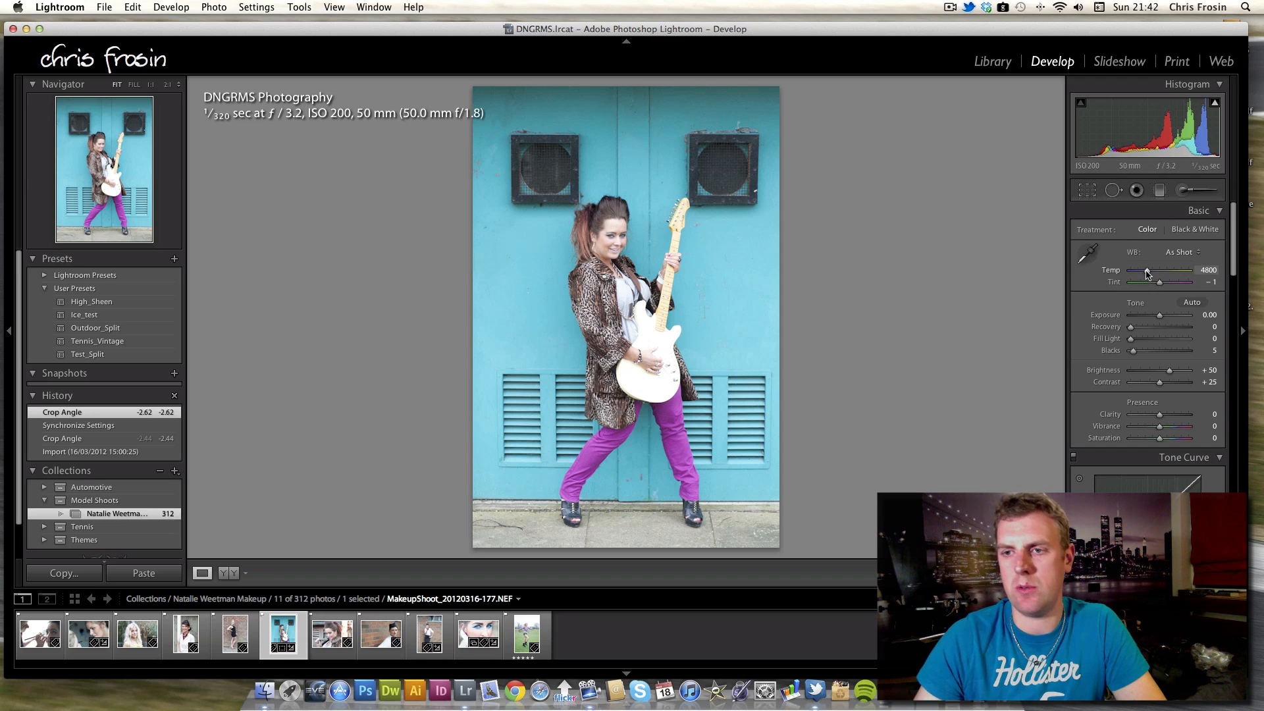
Set the guitar photo's Temp to 5418, Exposure to +0.30 and Recovery to 22.
drag(1147, 274, 1150, 274)
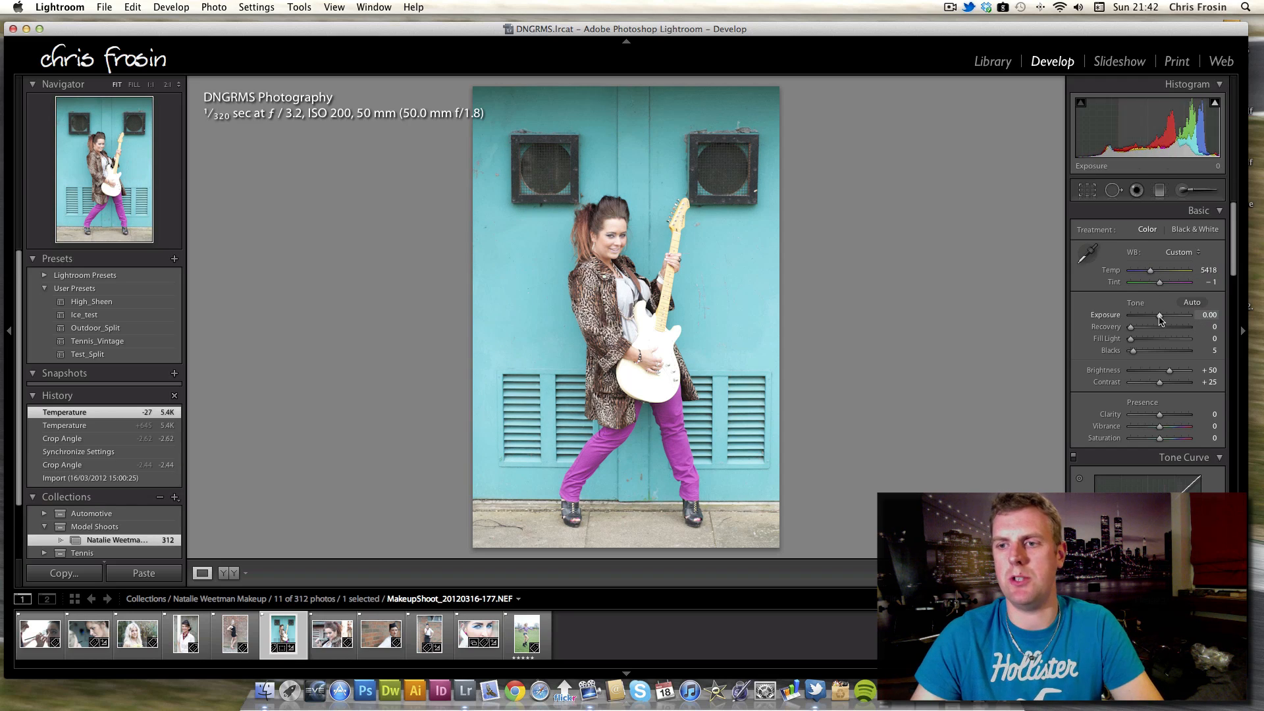
drag(1160, 320, 1162, 321)
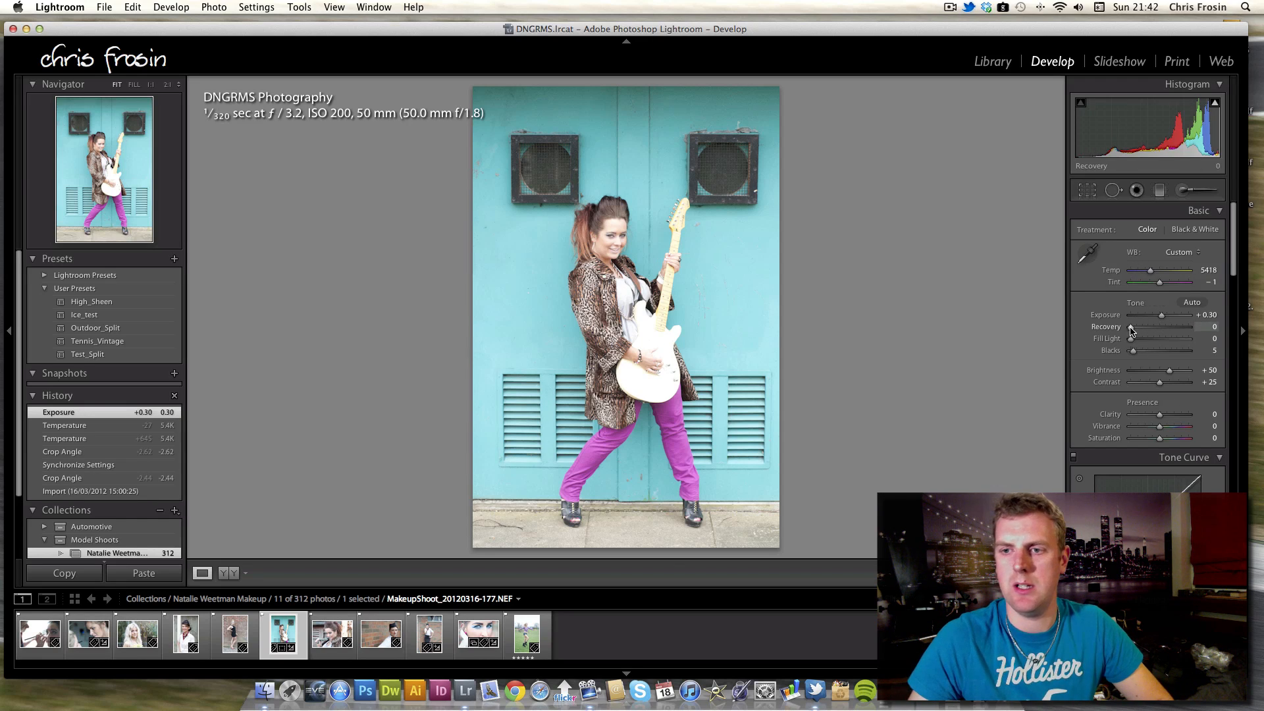
drag(1132, 327, 1144, 333)
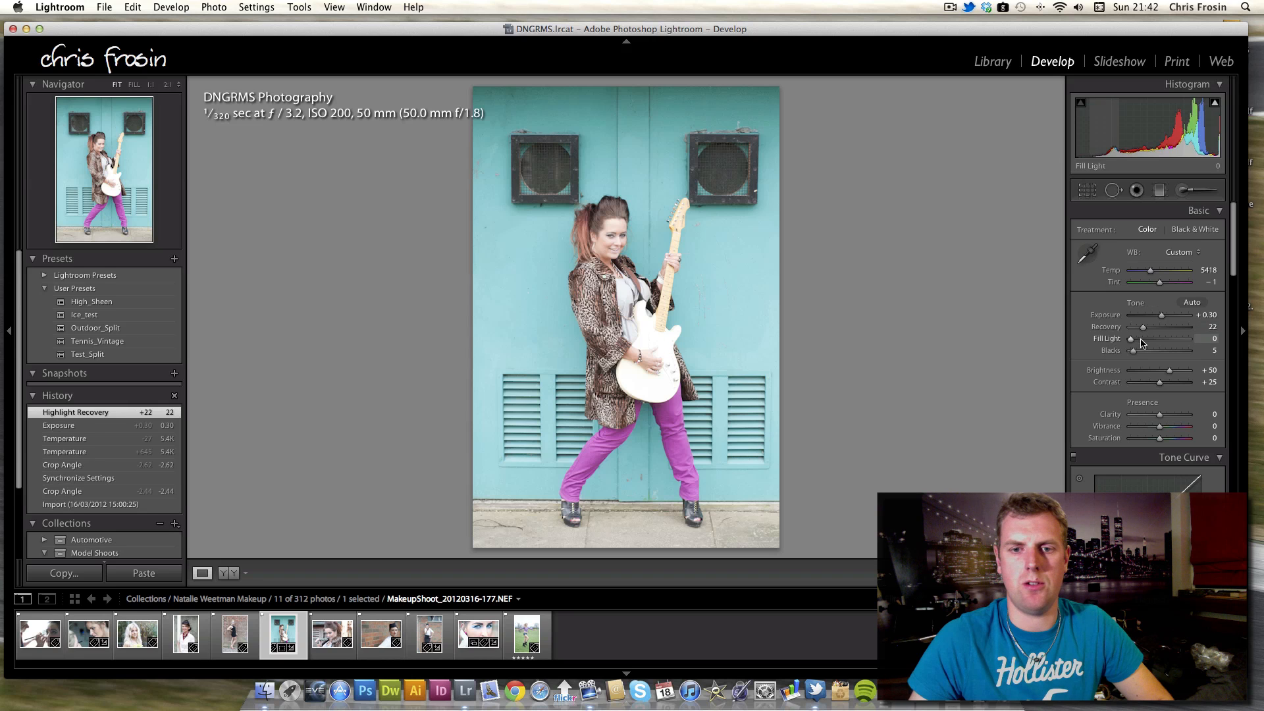
Zoom into the guitar and toggle the before and after views to compare the edit.
click(654, 385)
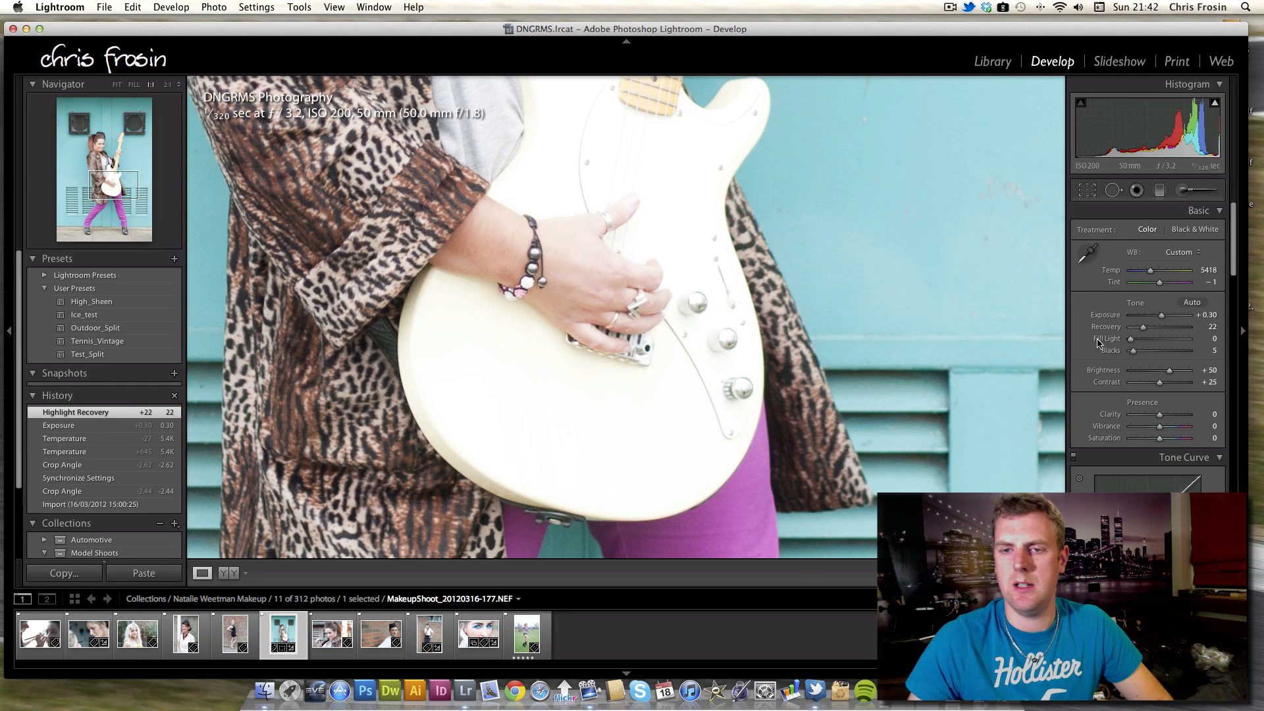
key(backslash)
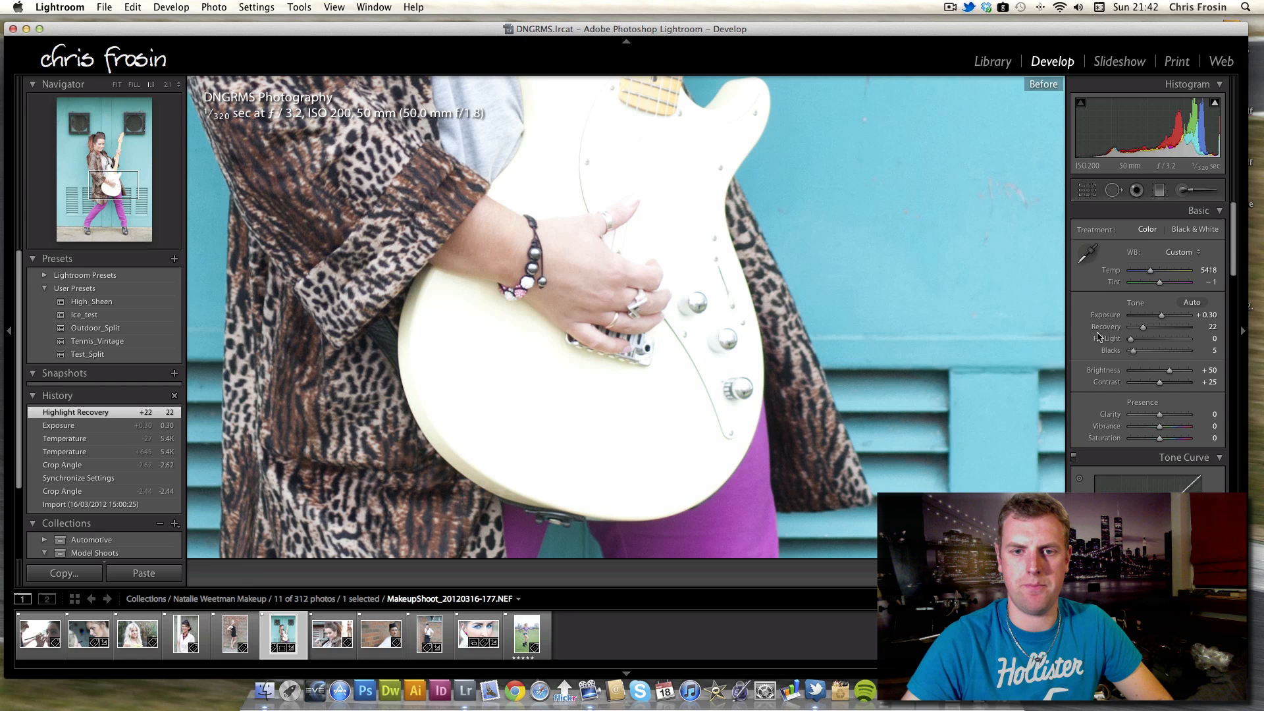
key(backslash)
key(backslash)
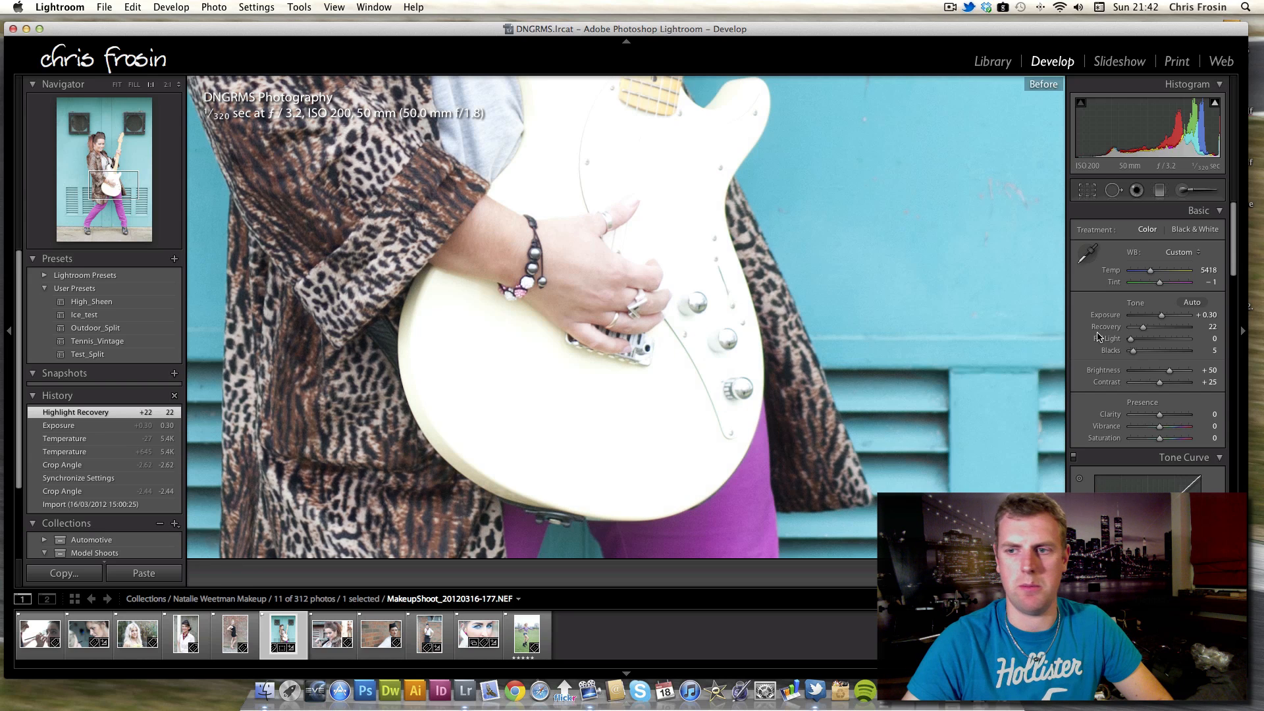
key(backslash)
key(backslash)
key(backslash)
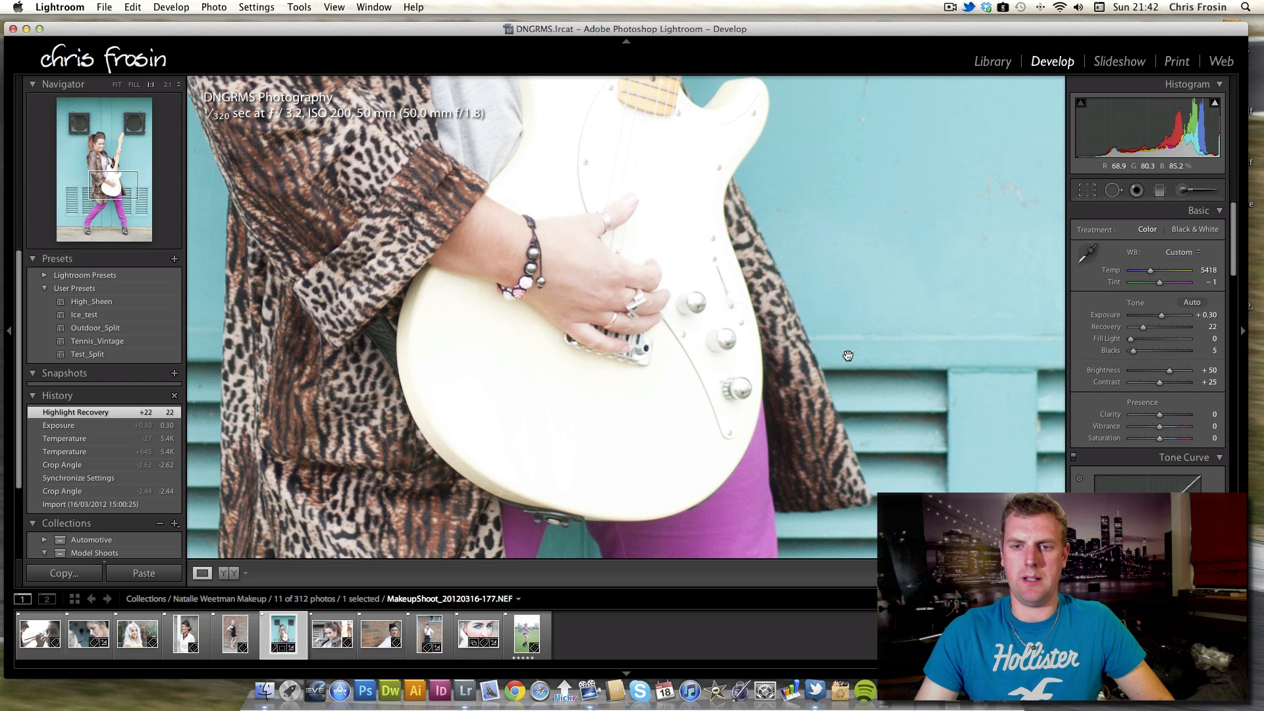
click(846, 349)
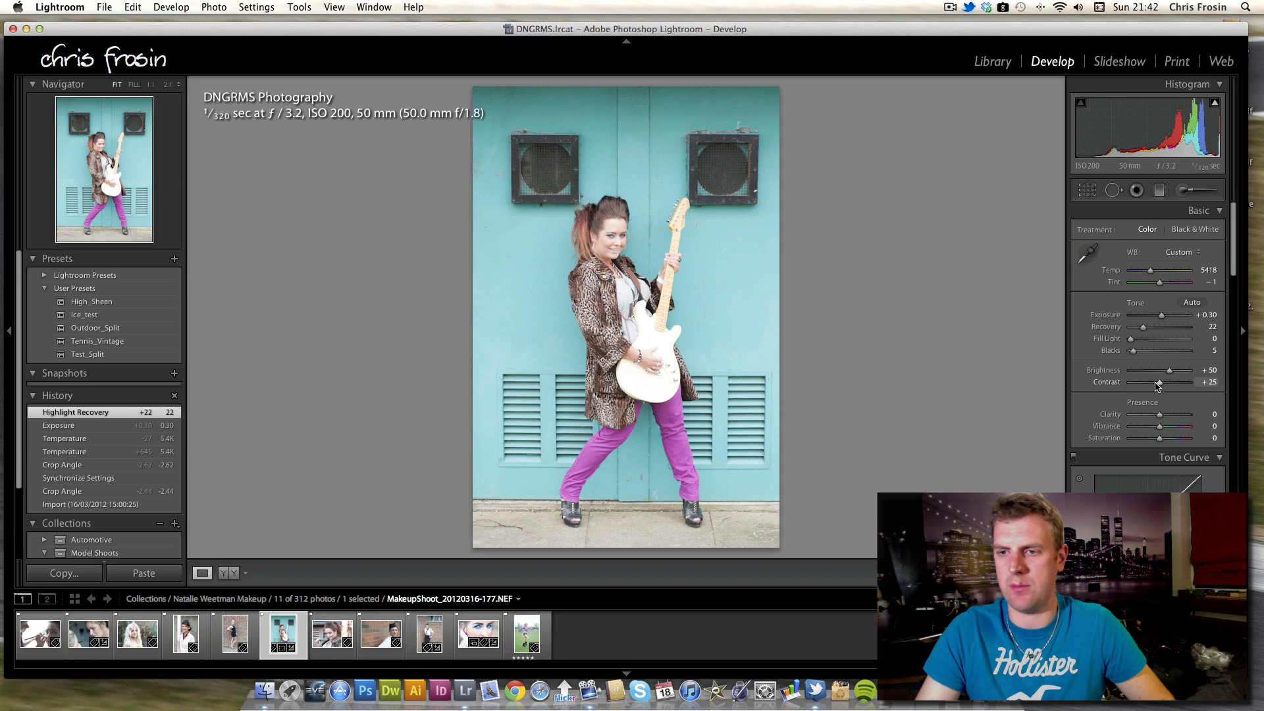
Raise Contrast to +83 and Clarity to +33.
drag(1157, 385, 1181, 394)
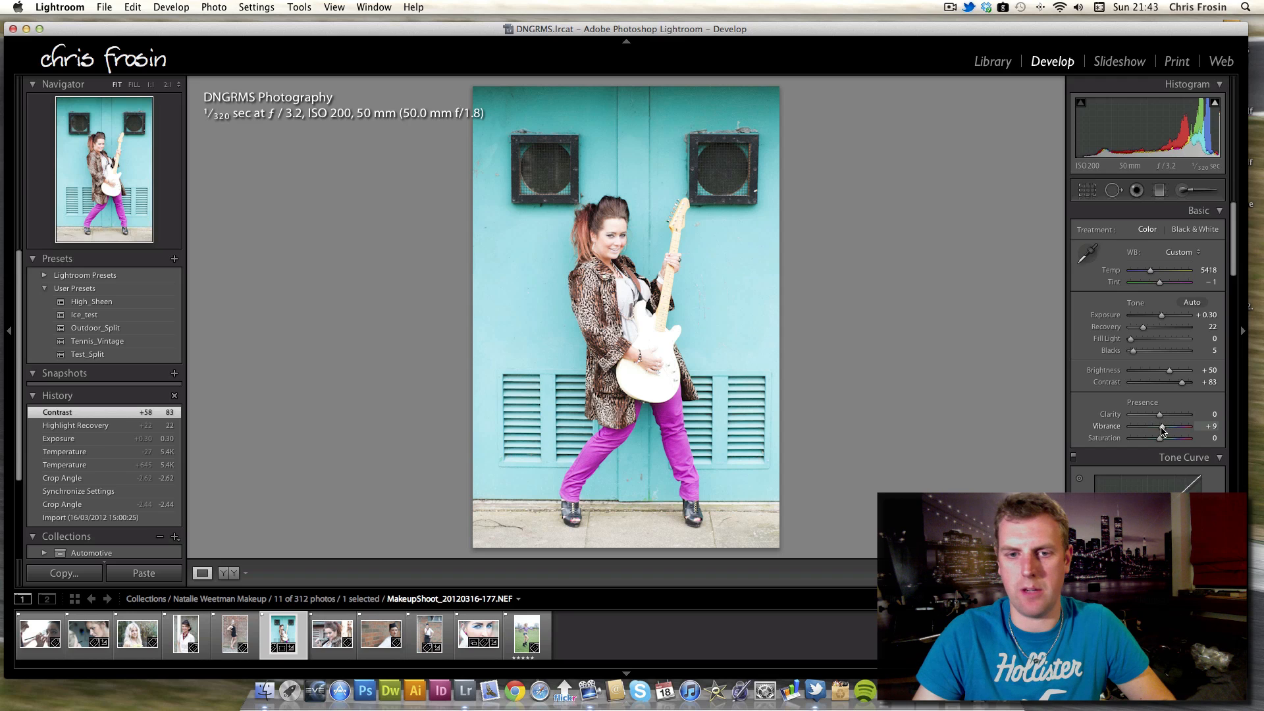
drag(1162, 429, 1167, 417)
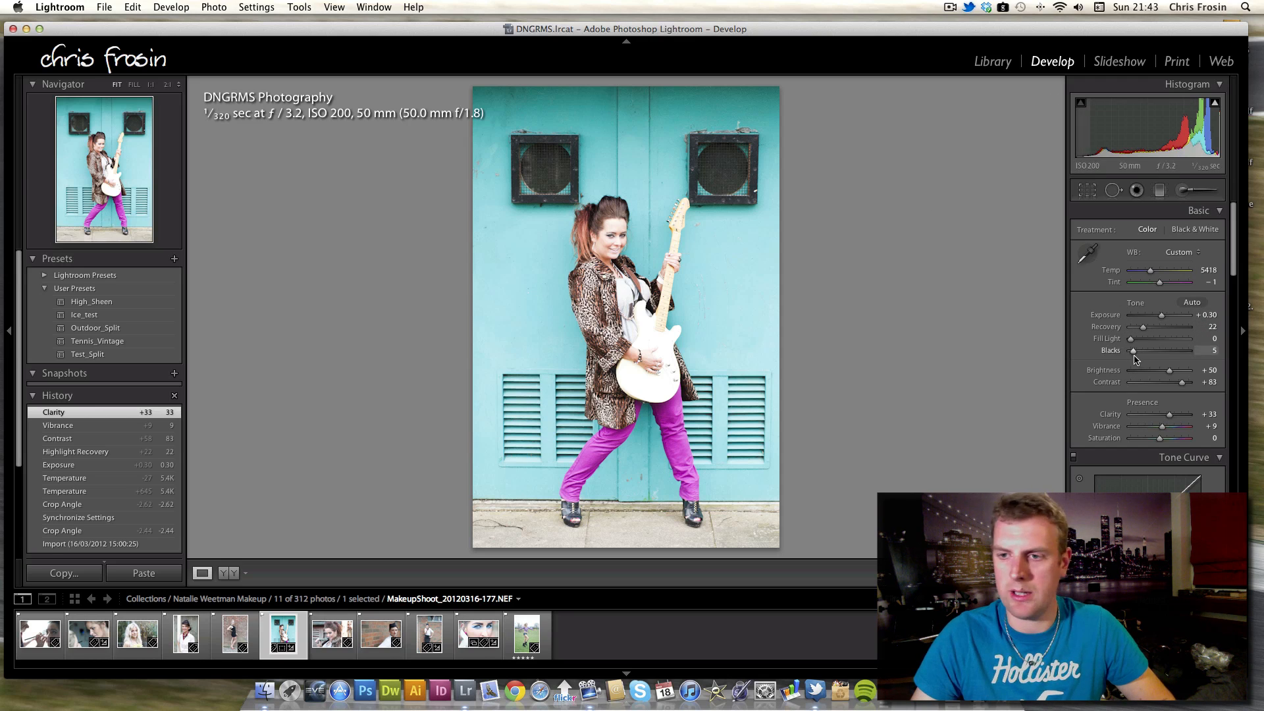
Set Blacks to 42 while previewing clipping, and set Vibrance to +12.
mouse_move(1134, 353)
mouse_down()
mouse_move(1186, 355)
mouse_move(1151, 355)
mouse_up()
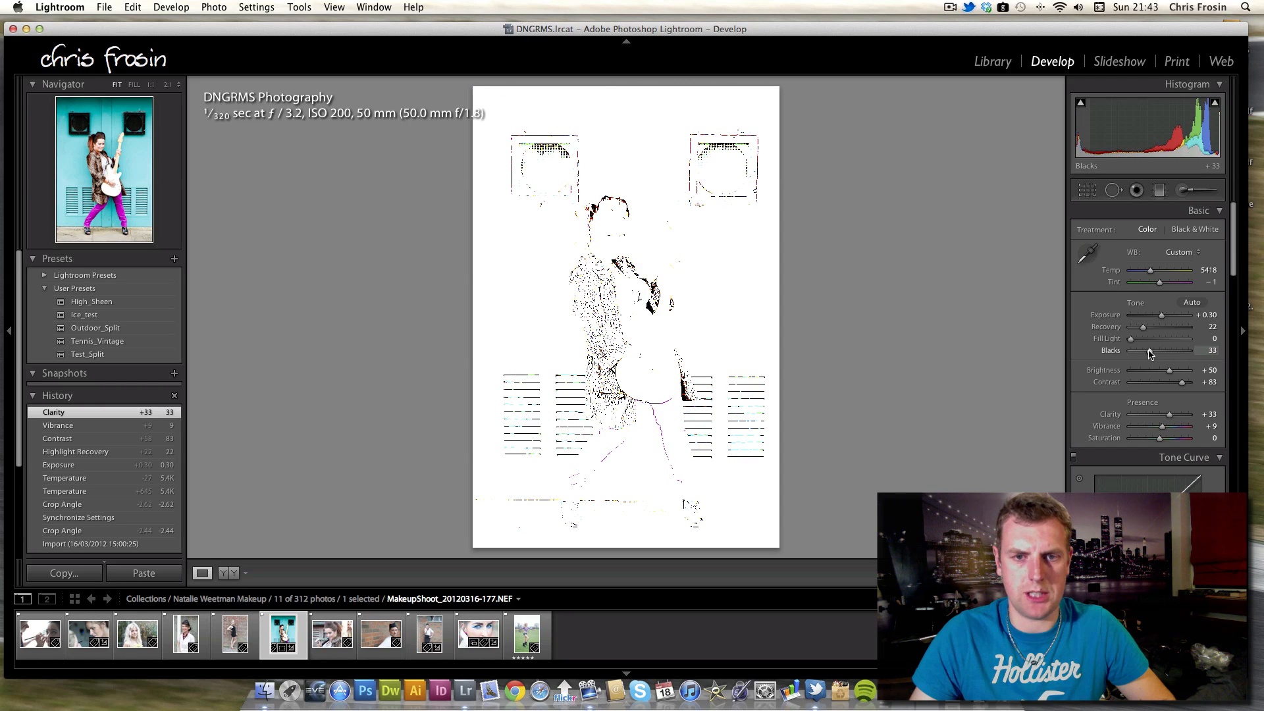
drag(1150, 355, 1161, 354)
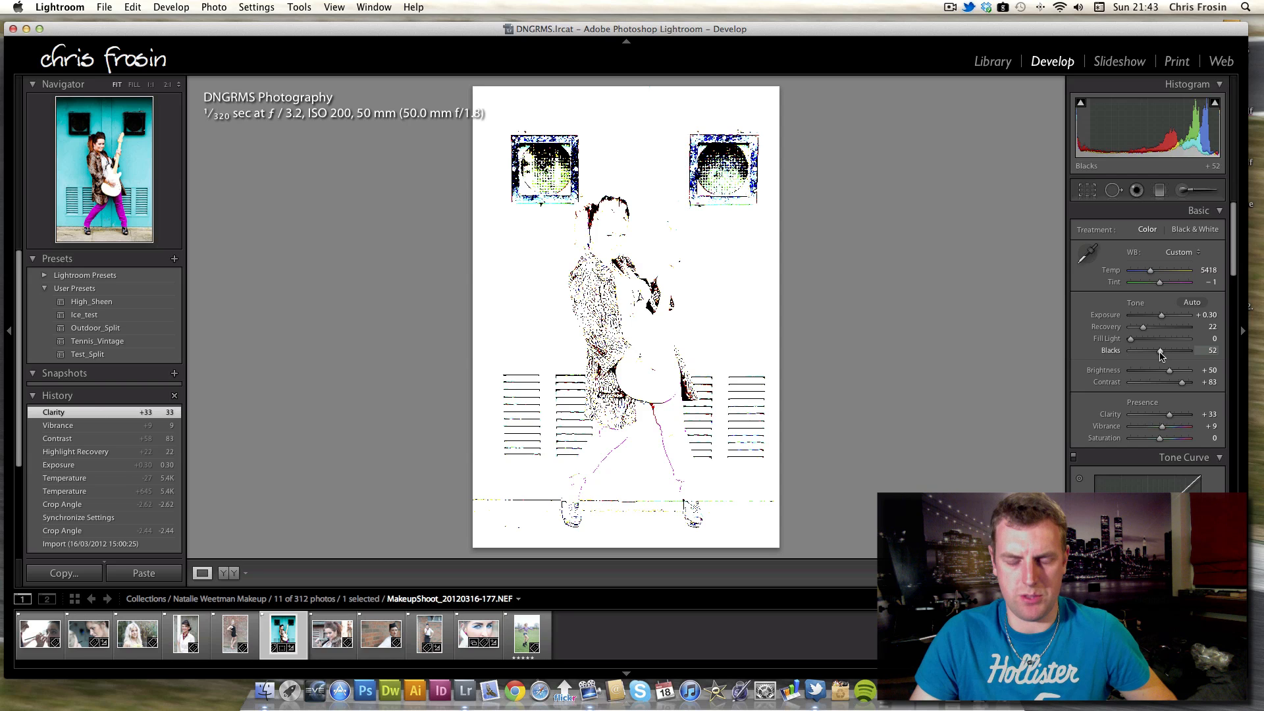
drag(1159, 359, 1159, 357)
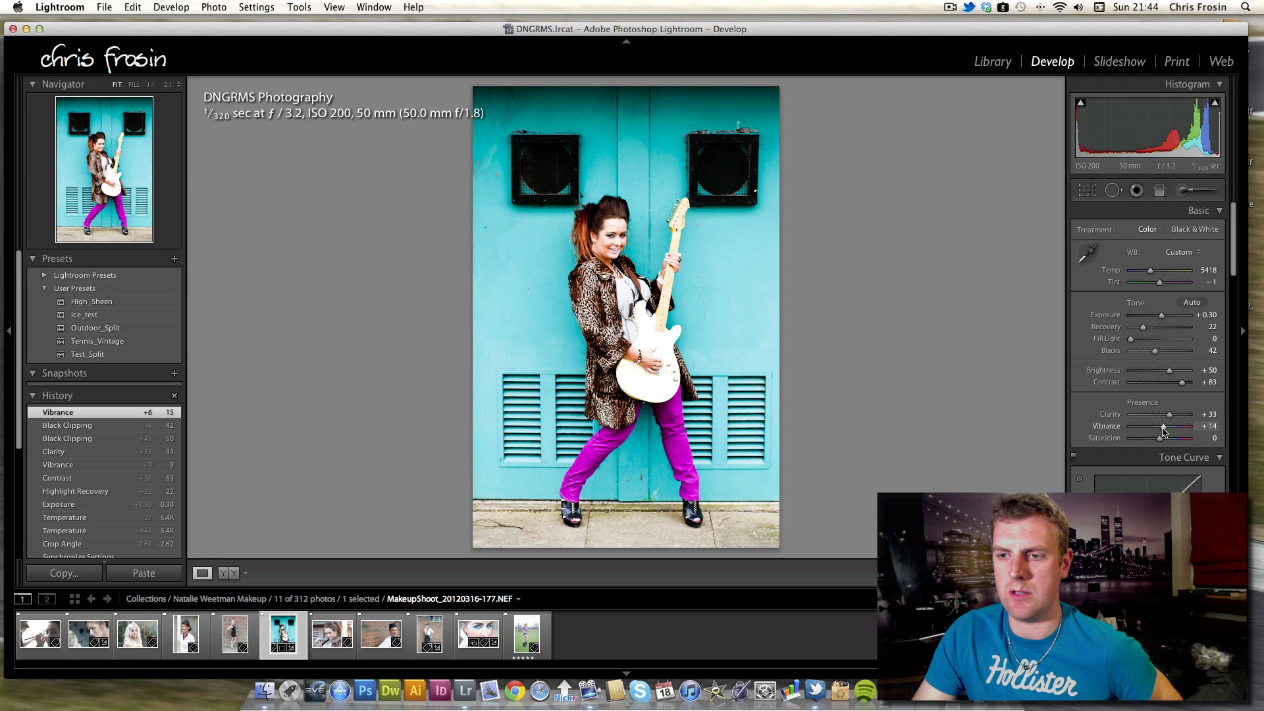
drag(1164, 431, 1162, 432)
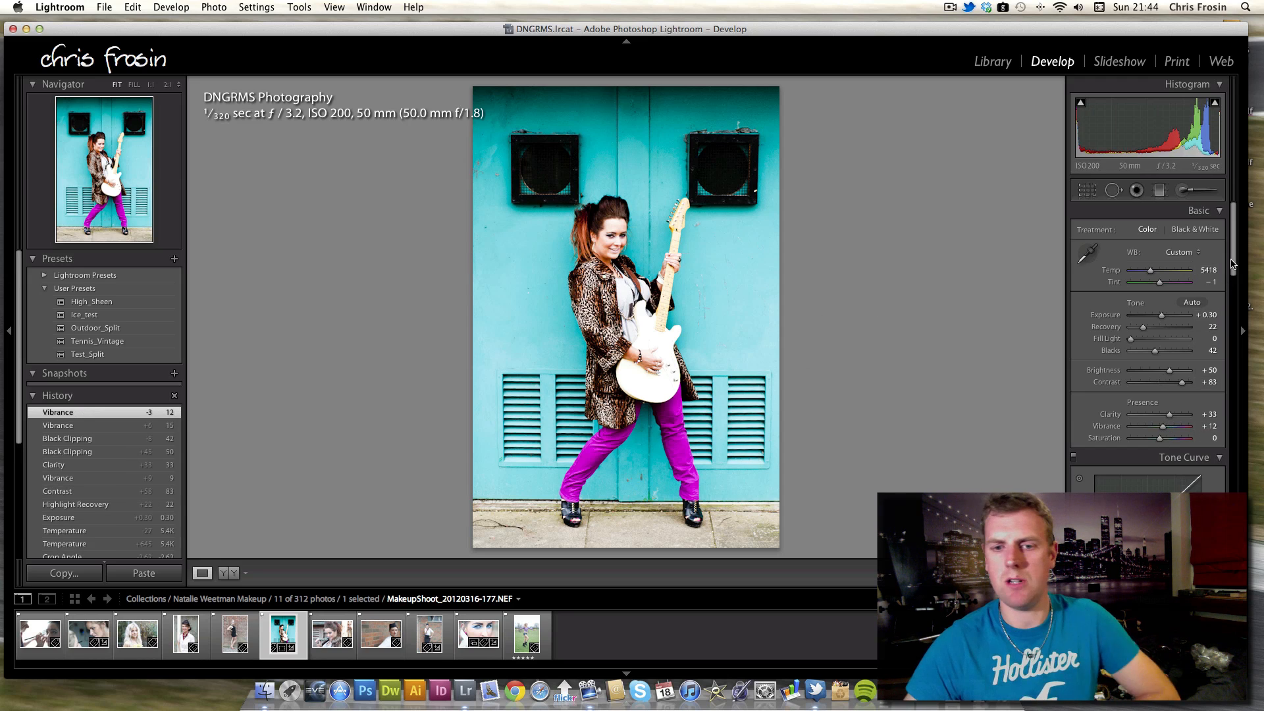
drag(1233, 264, 1233, 293)
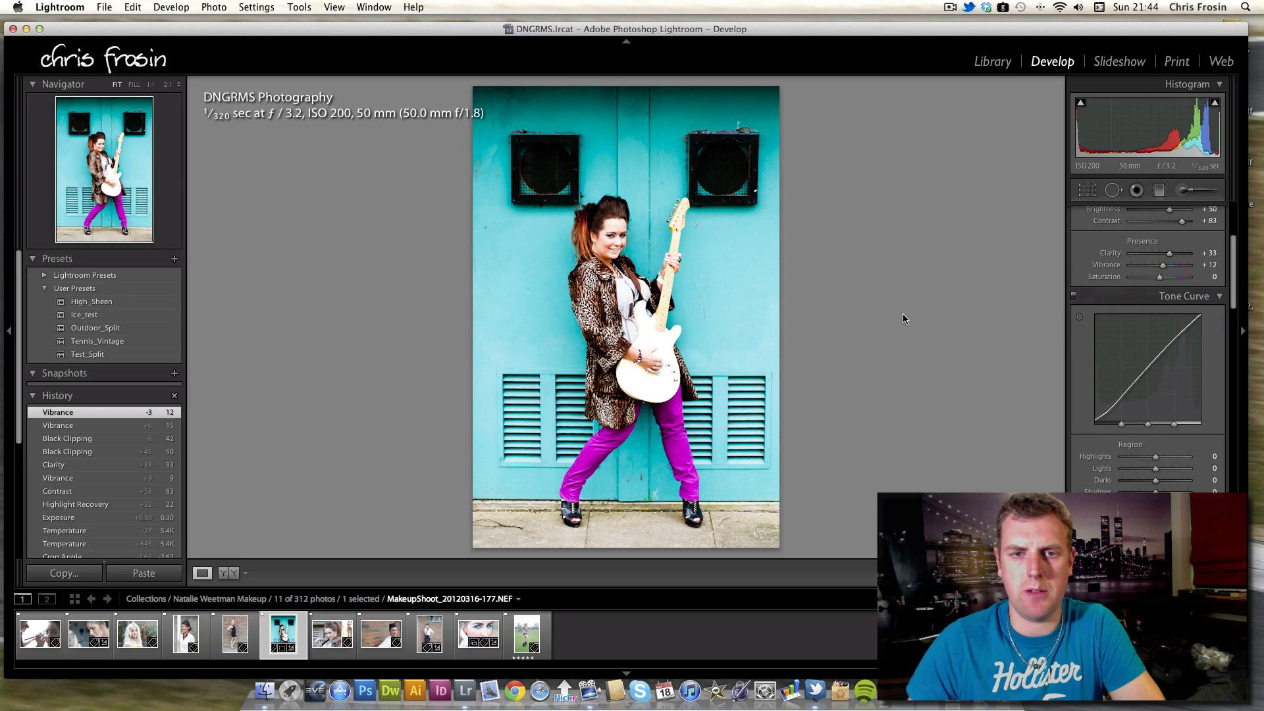
Inspect the face close up, set Tone Curve regions to Highlights +35, Lights +16, Darks +12, Shadows -6, and compare before and after.
click(616, 280)
drag(665, 227, 622, 504)
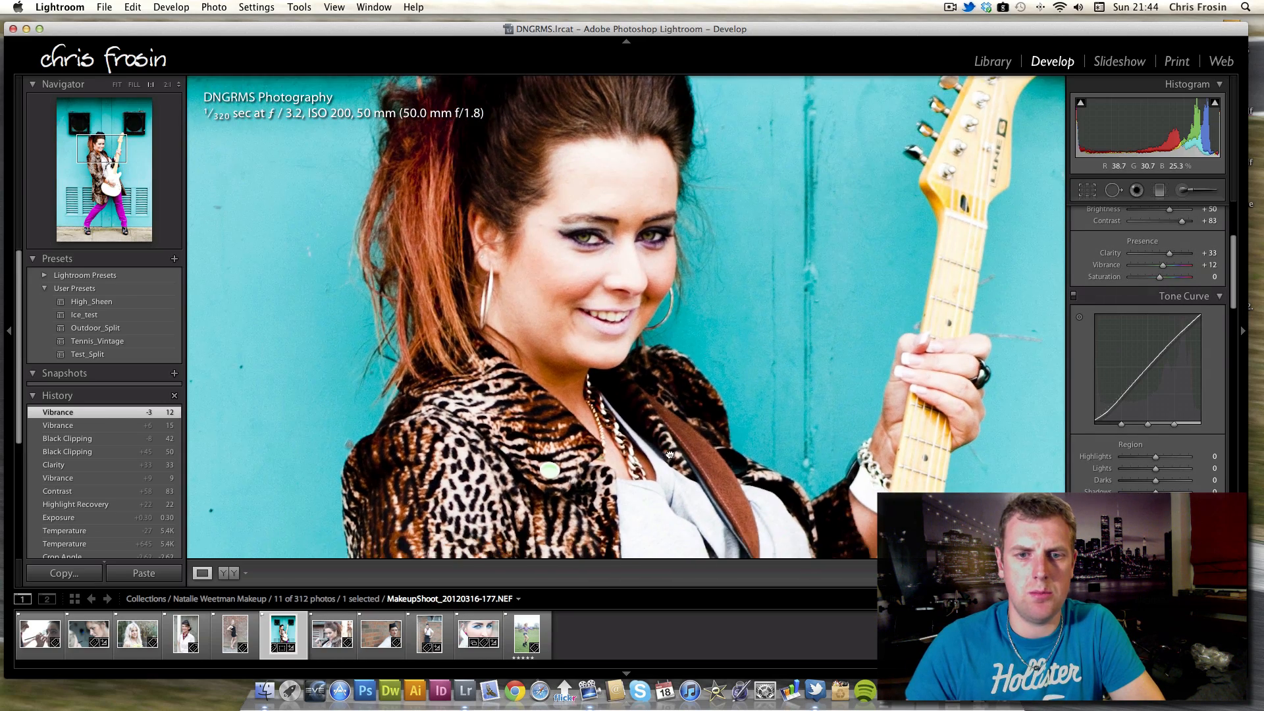
click(675, 447)
drag(1155, 457, 1159, 488)
drag(1157, 491, 1158, 492)
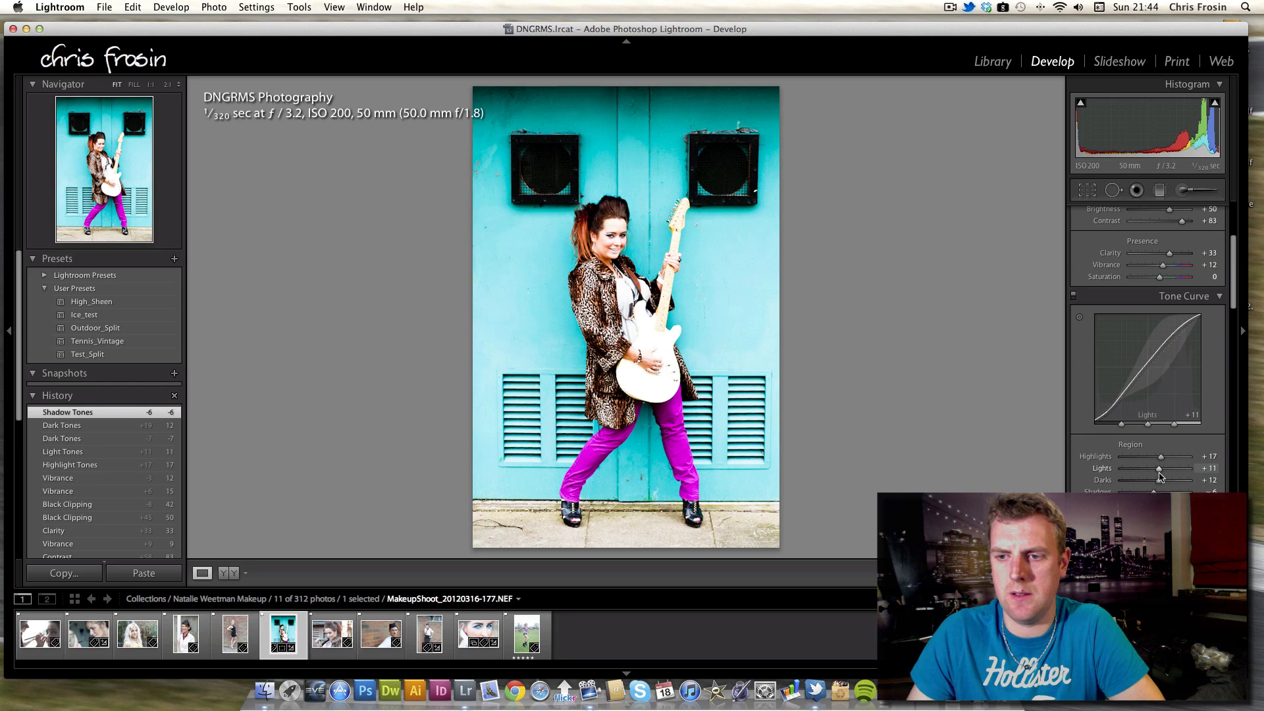
drag(1159, 468, 1168, 457)
key(backslash)
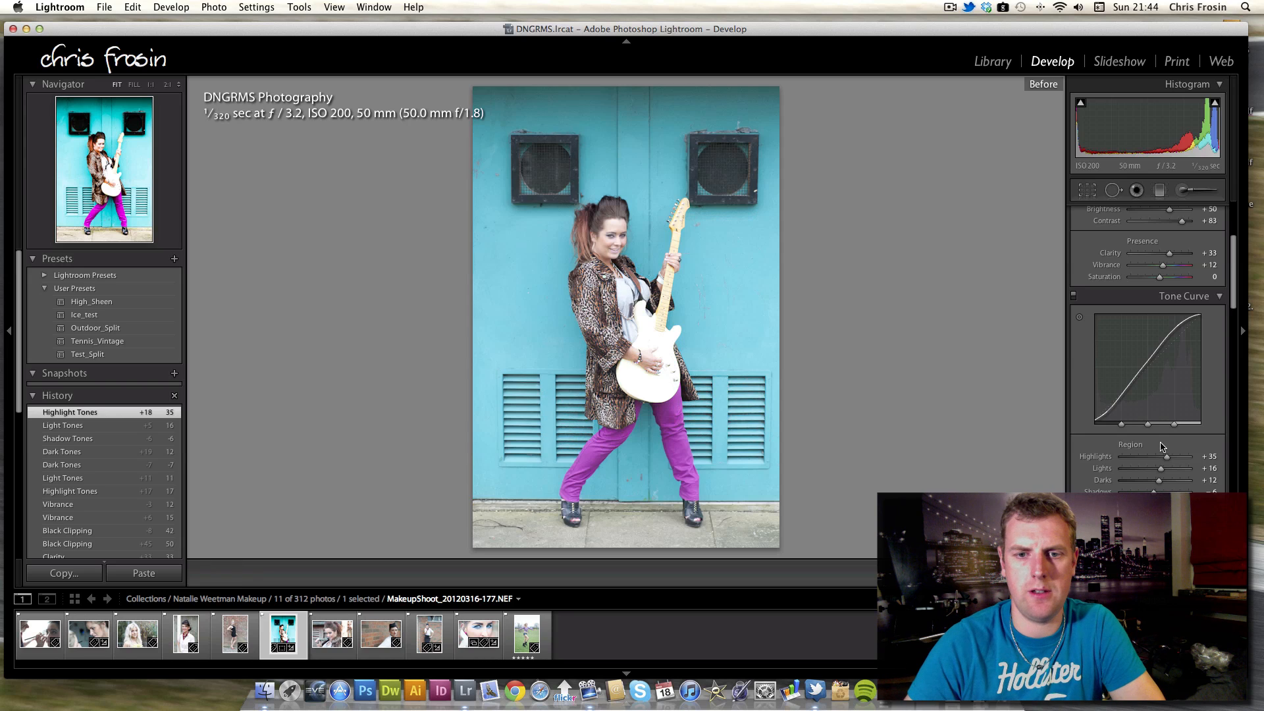
key(backslash)
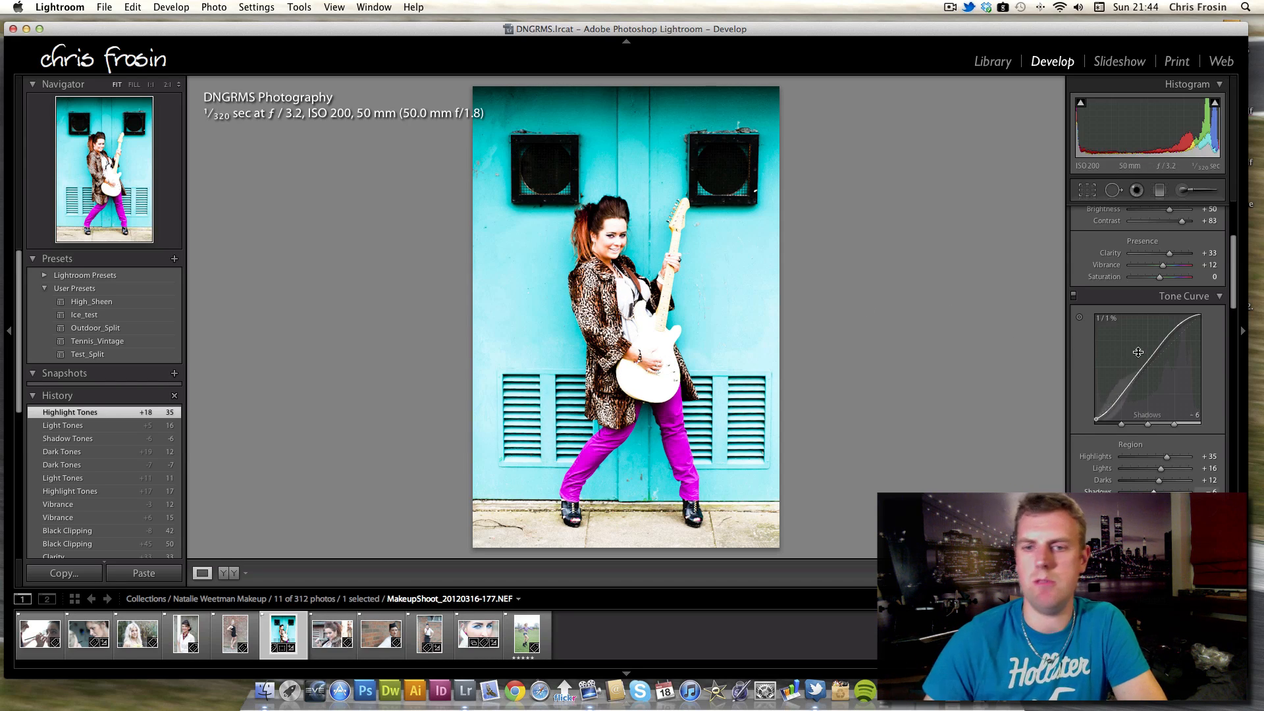
Set HSL Luminance for Aqua to -16 and Purple to +14.
drag(1230, 312, 1239, 376)
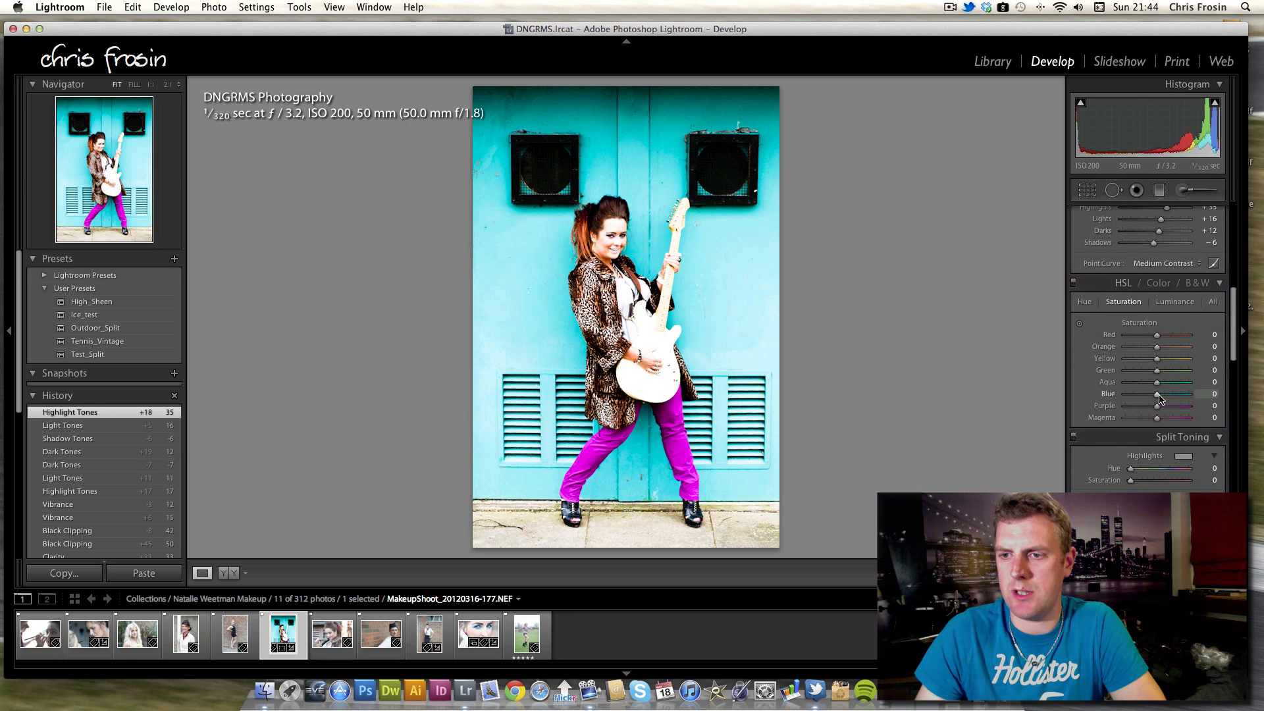
click(1171, 303)
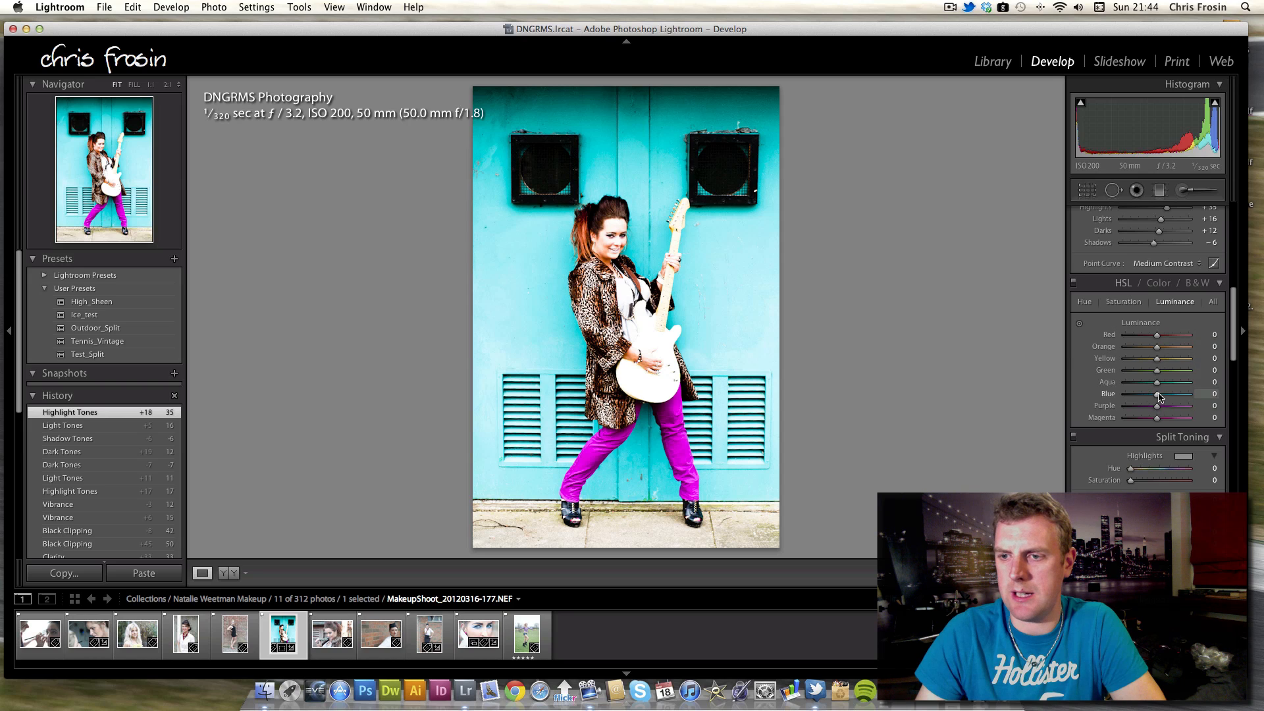
drag(1153, 381, 1153, 385)
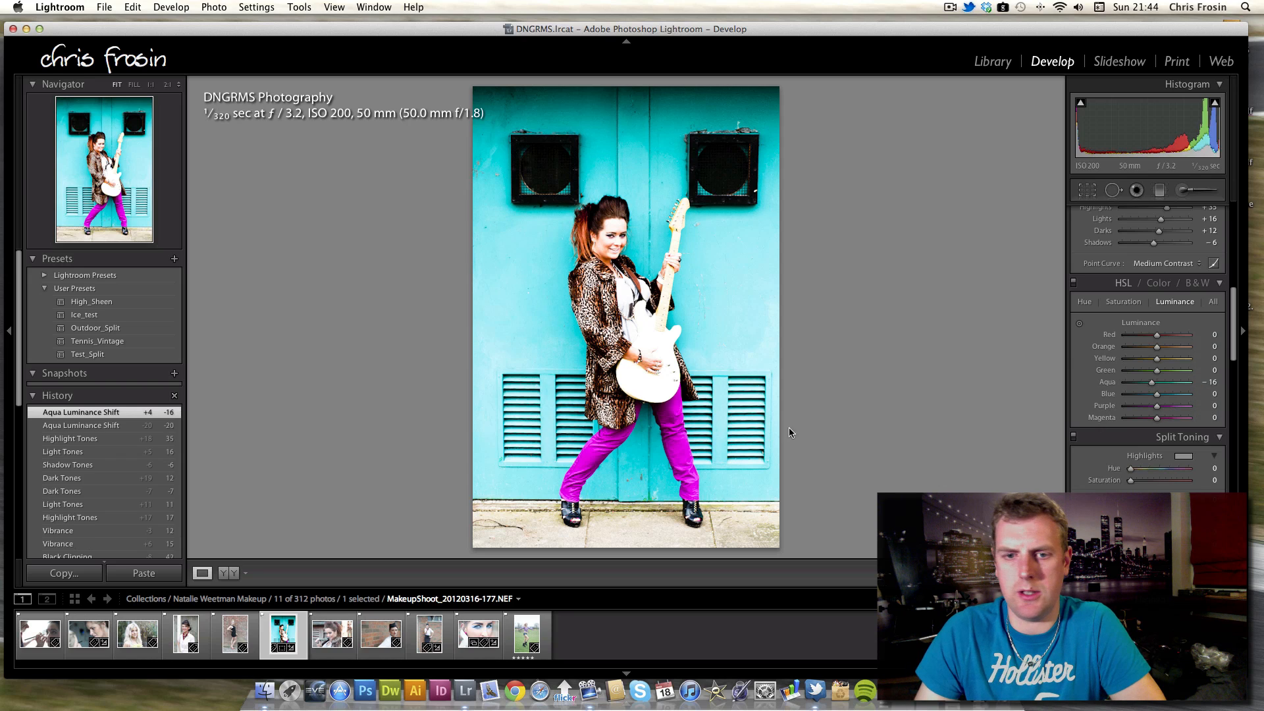
drag(1162, 407, 1155, 409)
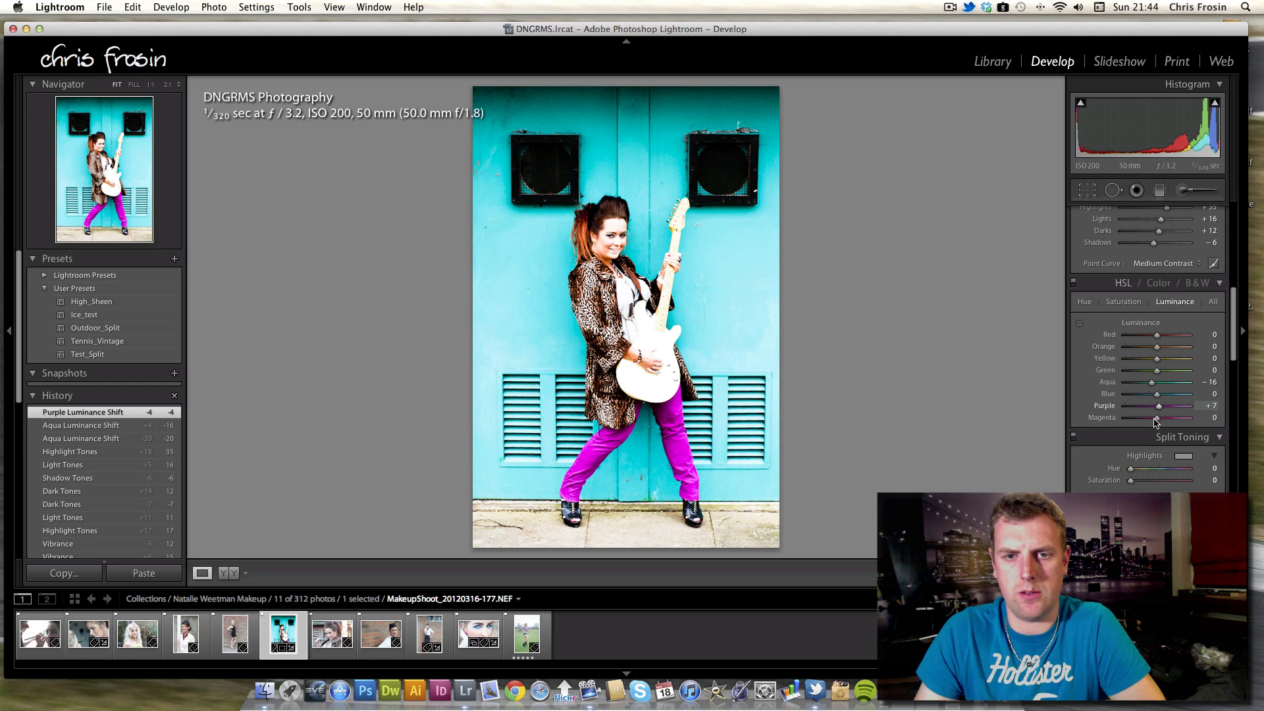
mouse_move(1172, 408)
mouse_down()
mouse_move(1193, 408)
mouse_move(1161, 409)
mouse_up()
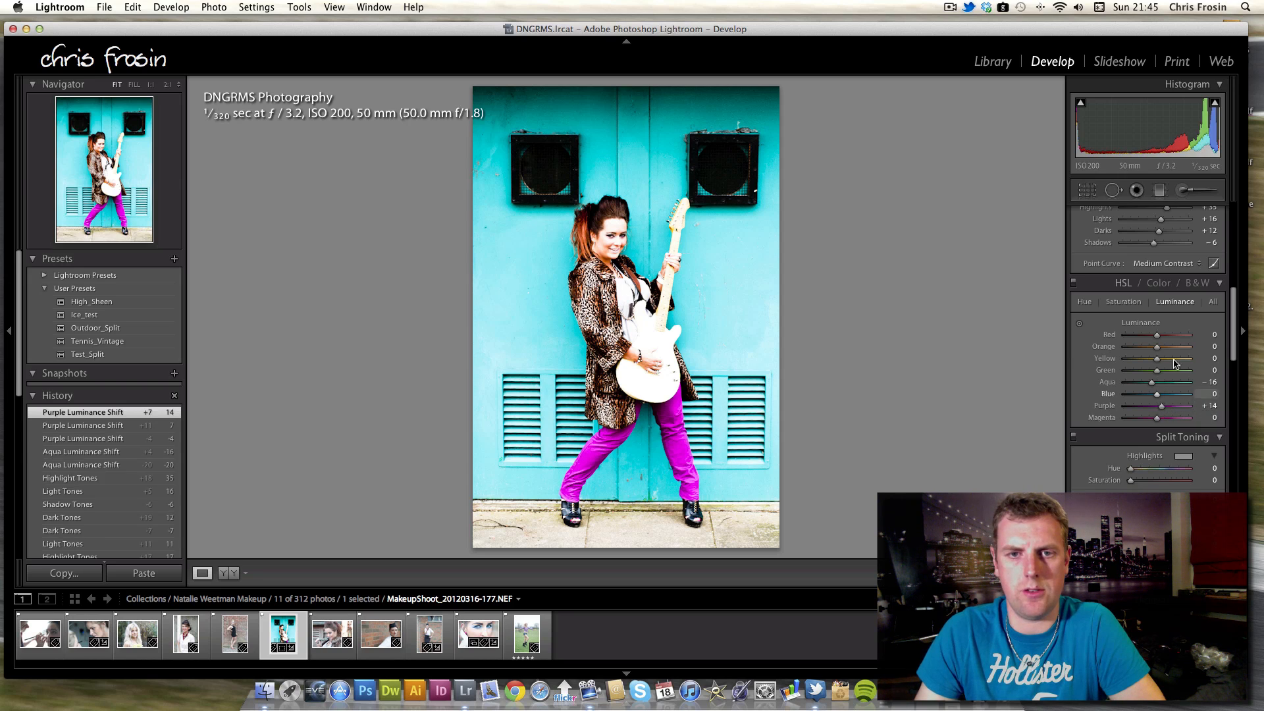
Set Sharpening Amount to 47 and Masking to 93, previewing detail on the model's face.
scroll(1224, 355, down, 6)
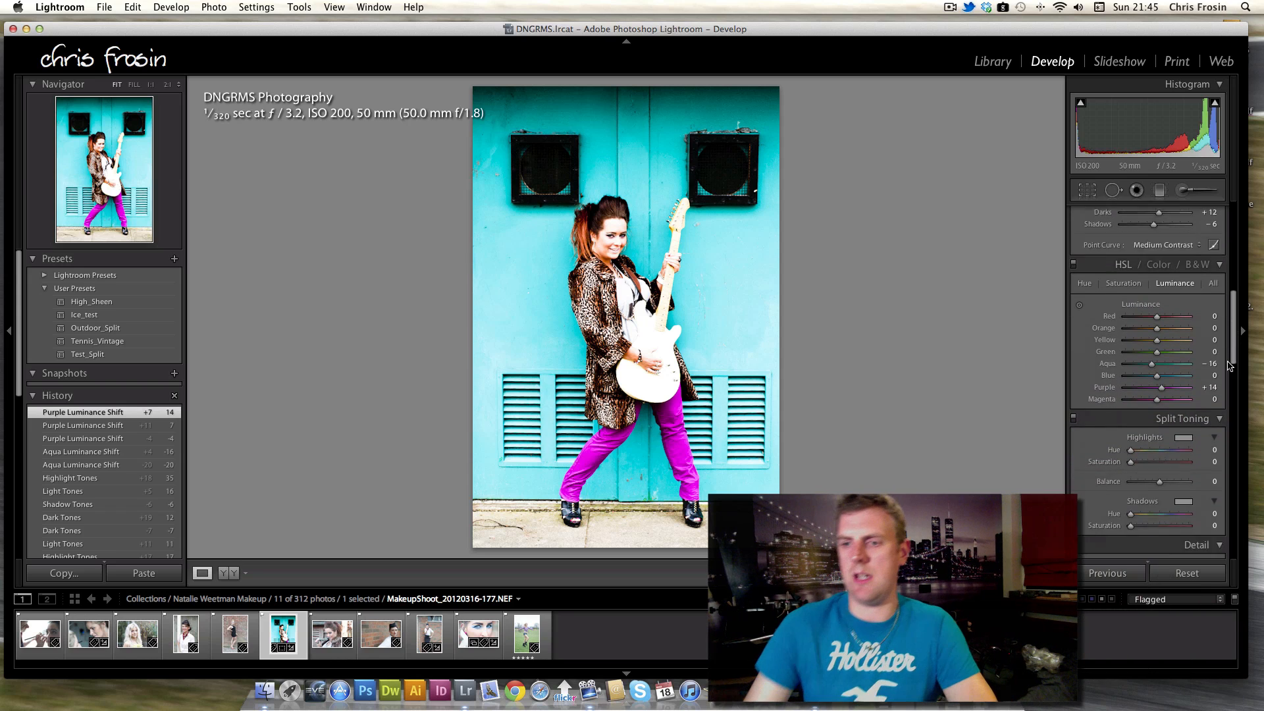
drag(1231, 400, 1155, 433)
click(1081, 360)
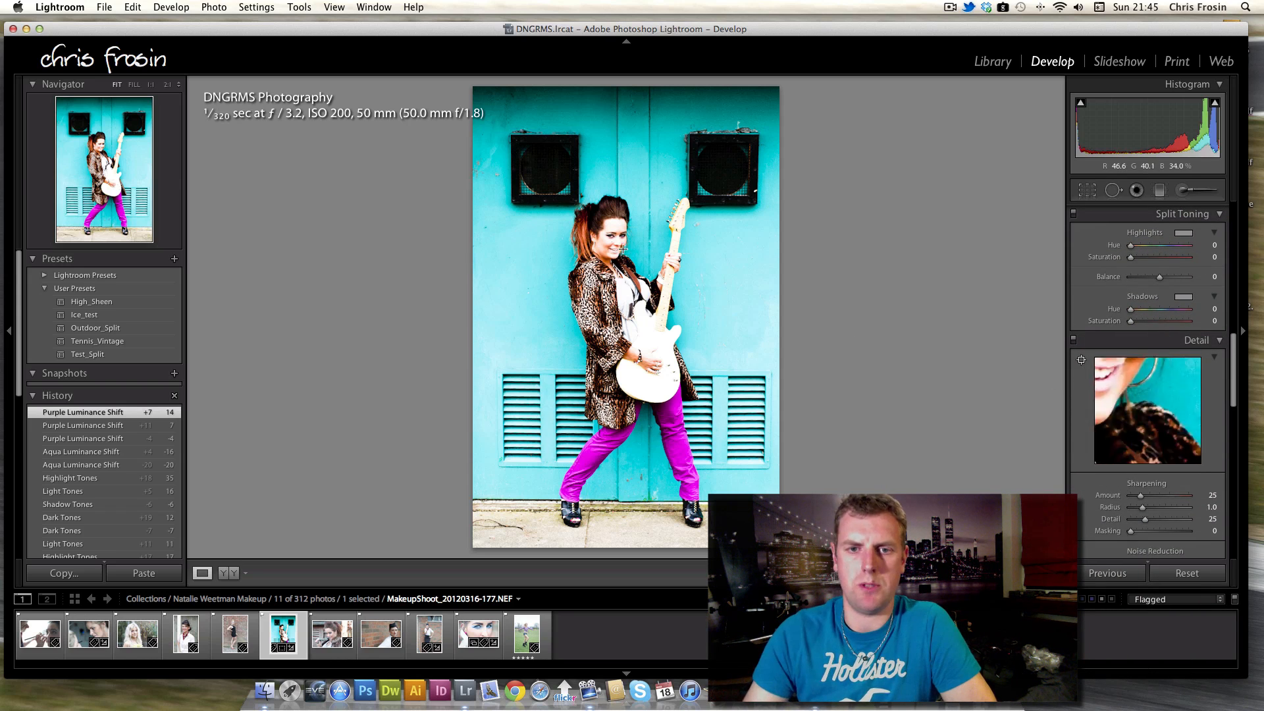
click(607, 235)
drag(1140, 495, 1185, 535)
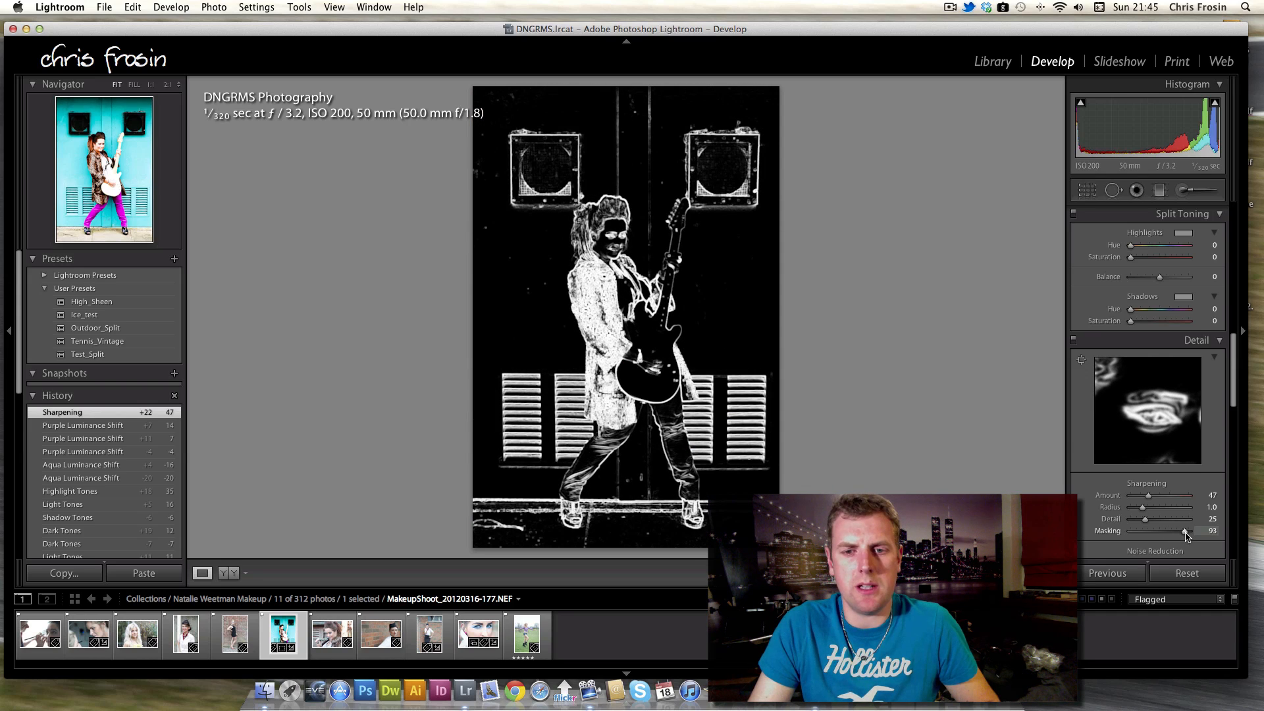
drag(1186, 535, 1186, 535)
Set Noise Reduction Luminance to 7.
scroll(1235, 398, down, 6)
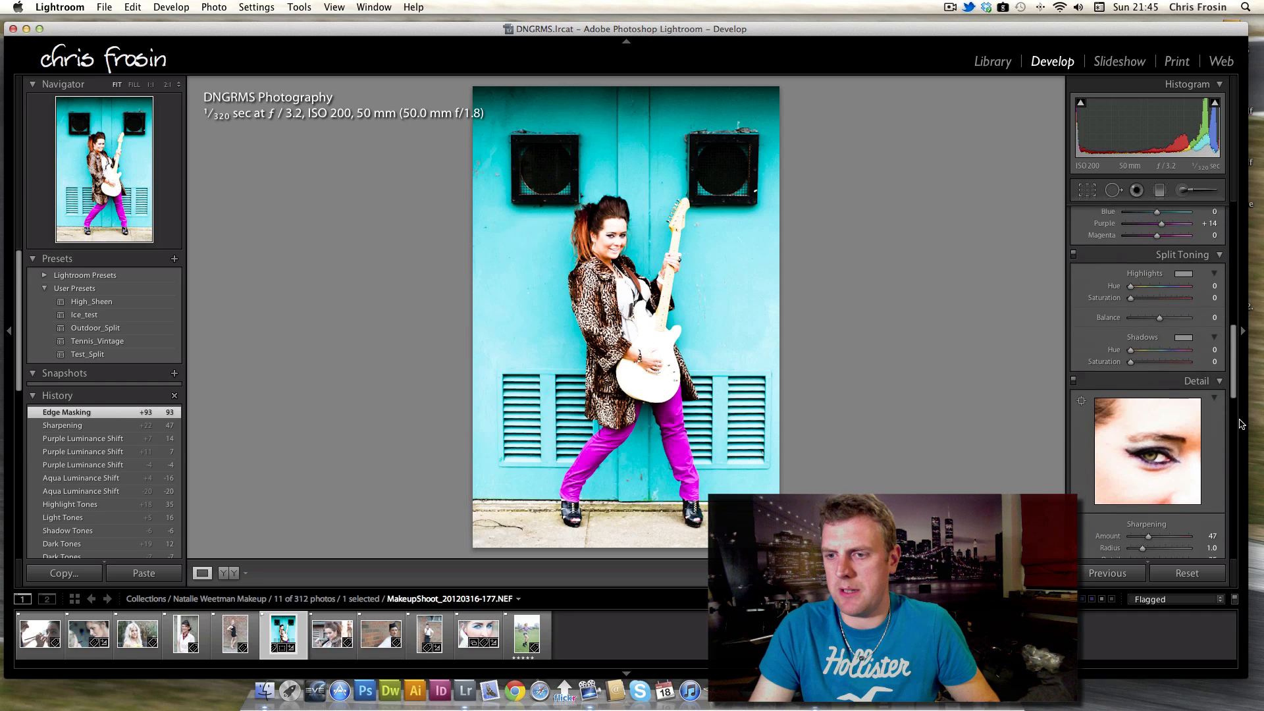
drag(1132, 366, 1136, 365)
scroll(1237, 436, up, 3)
scroll(1236, 435, down, 5)
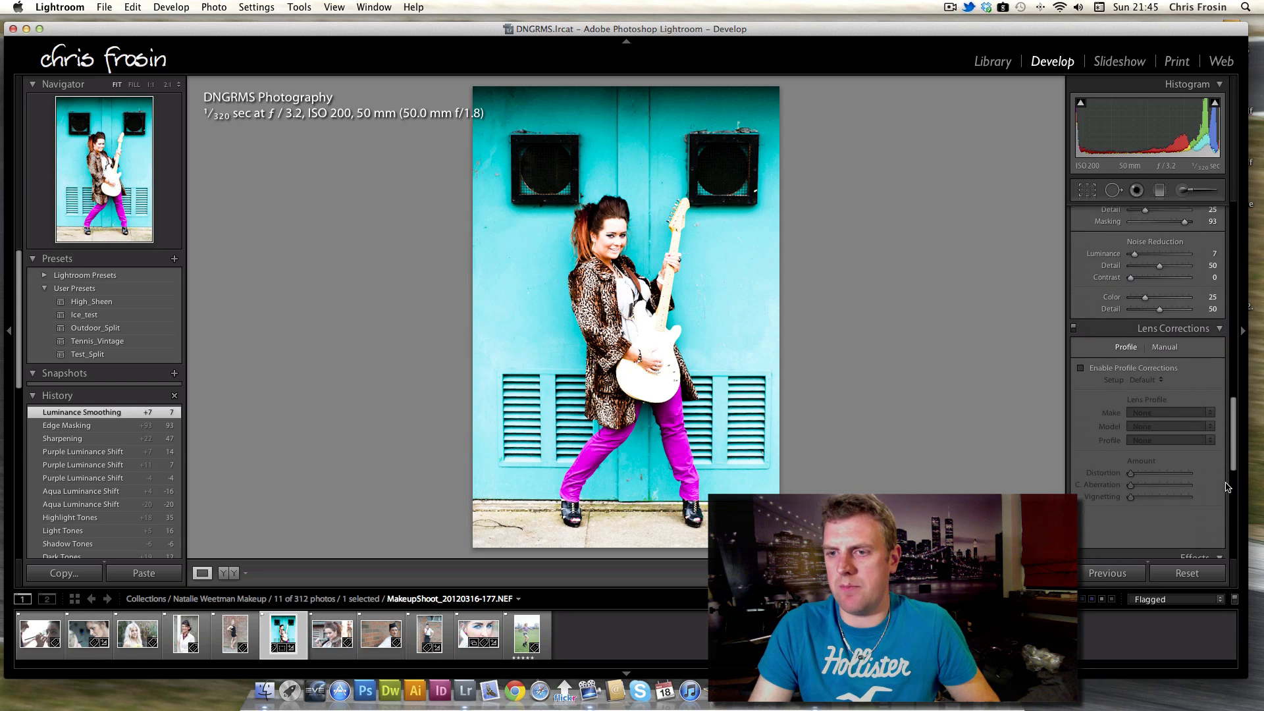
Enable lens profile corrections, toggling them off and on to compare.
click(1081, 366)
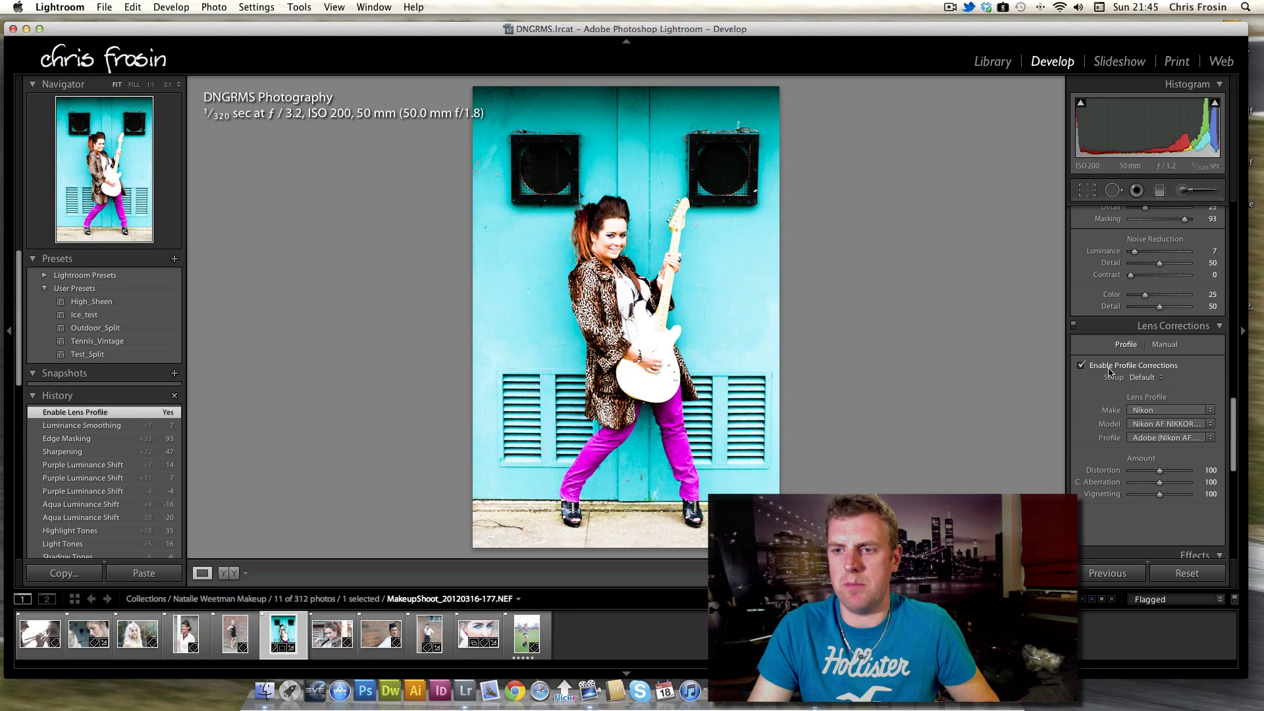
click(1081, 366)
click(1081, 366)
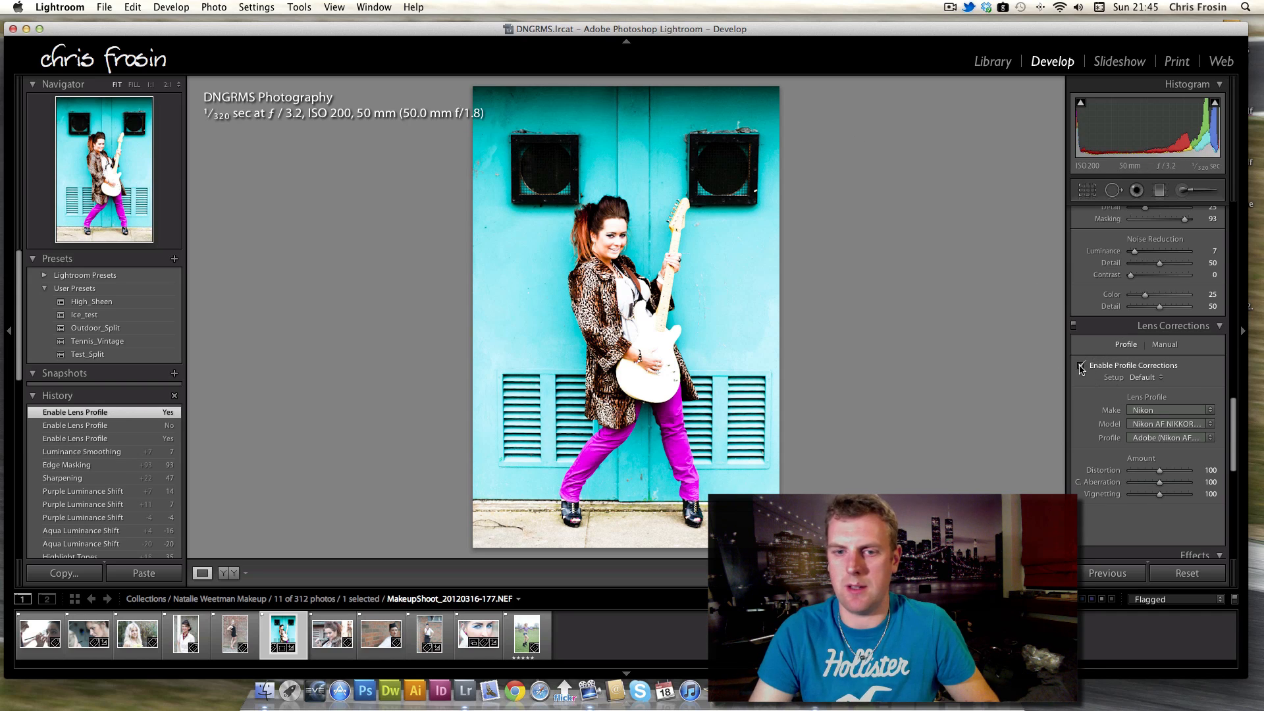
click(1081, 367)
click(1080, 367)
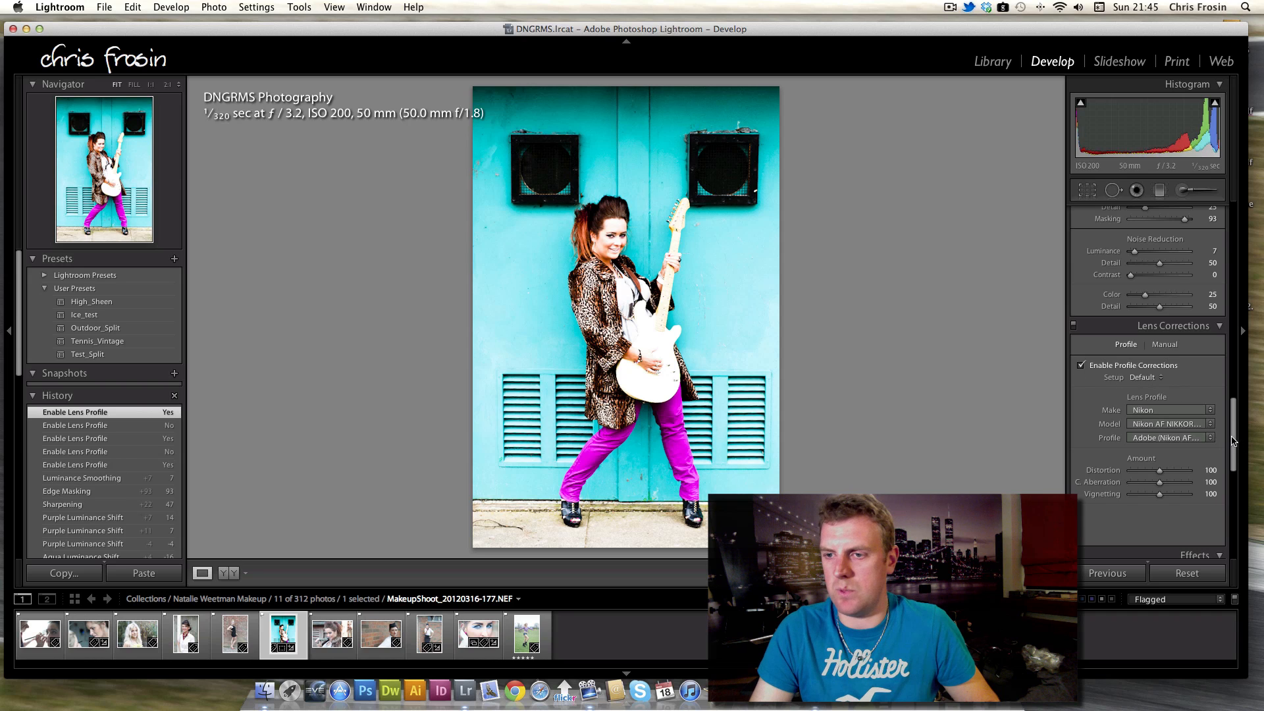
Set the post-crop vignette Amount to -9 and inspect a bottom corner up close.
scroll(1233, 441, down, 10)
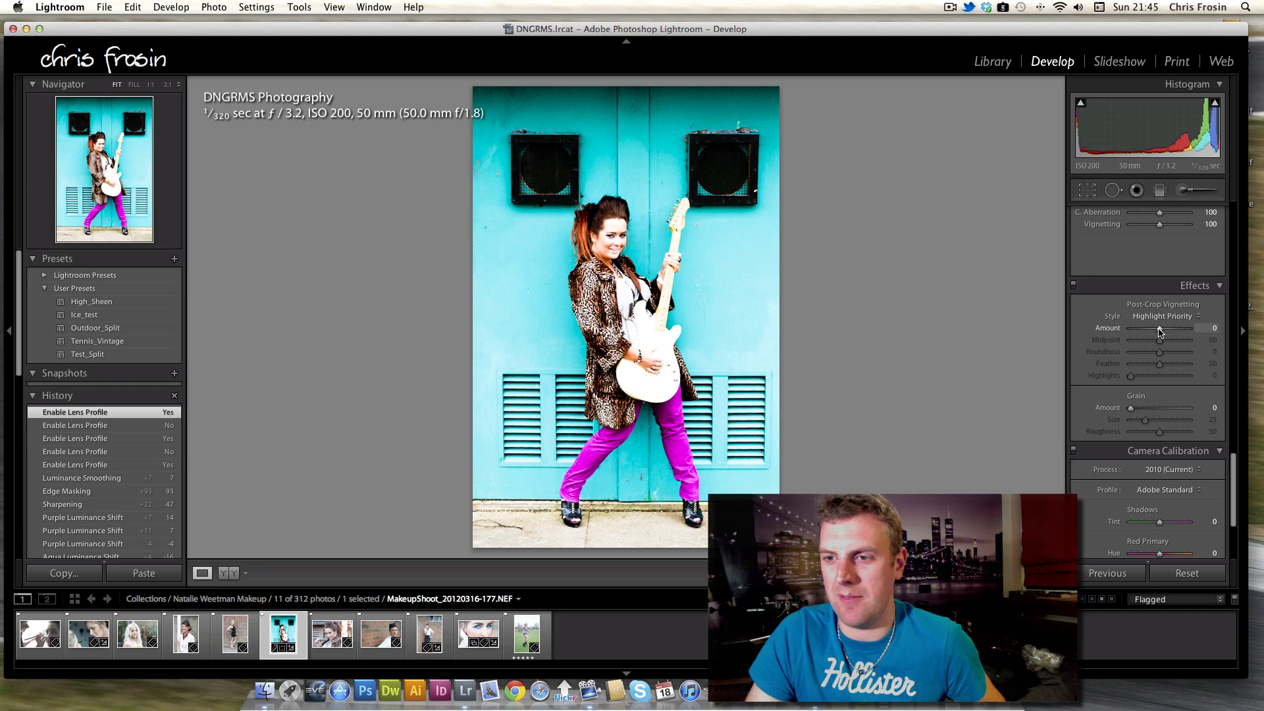
drag(1160, 330, 1157, 329)
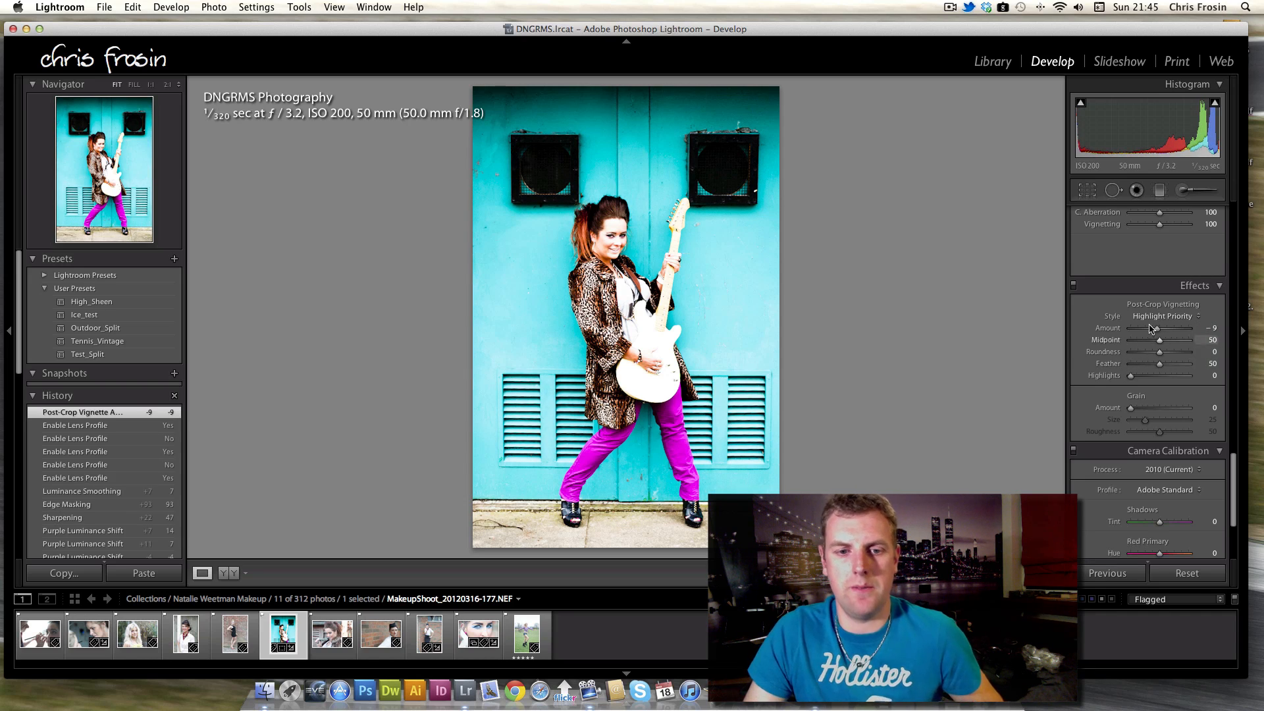
click(501, 525)
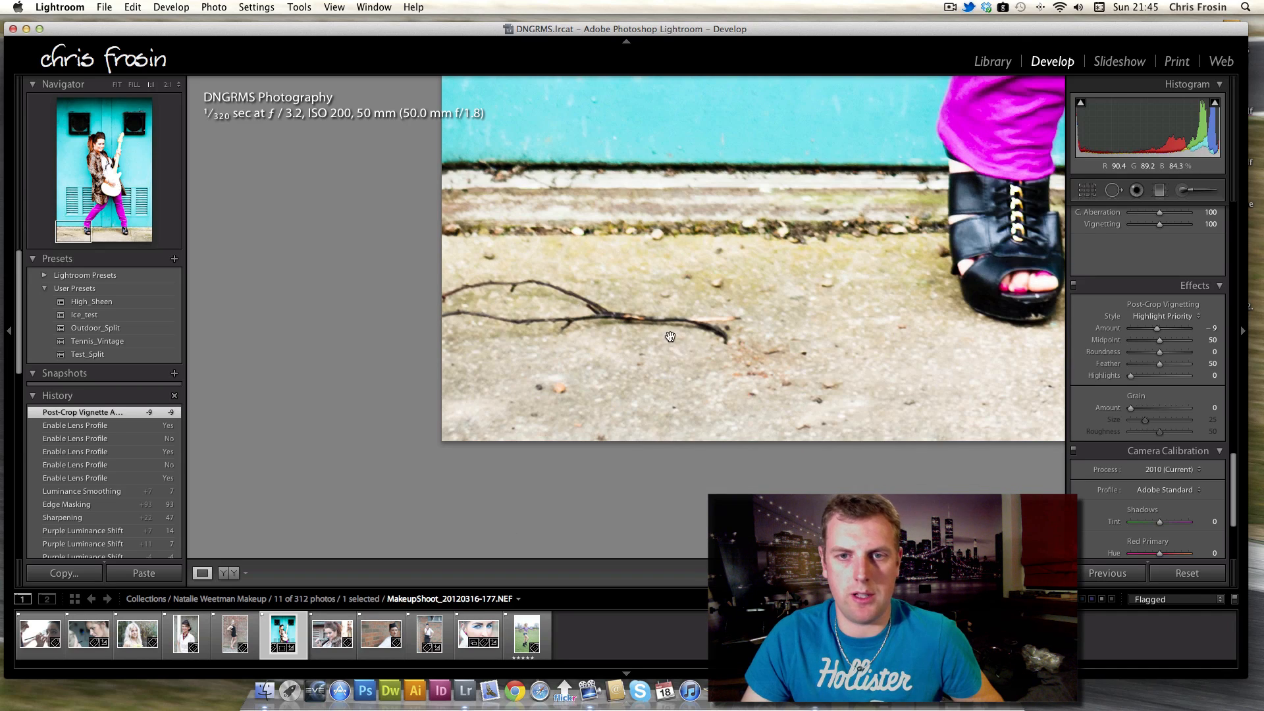
click(671, 324)
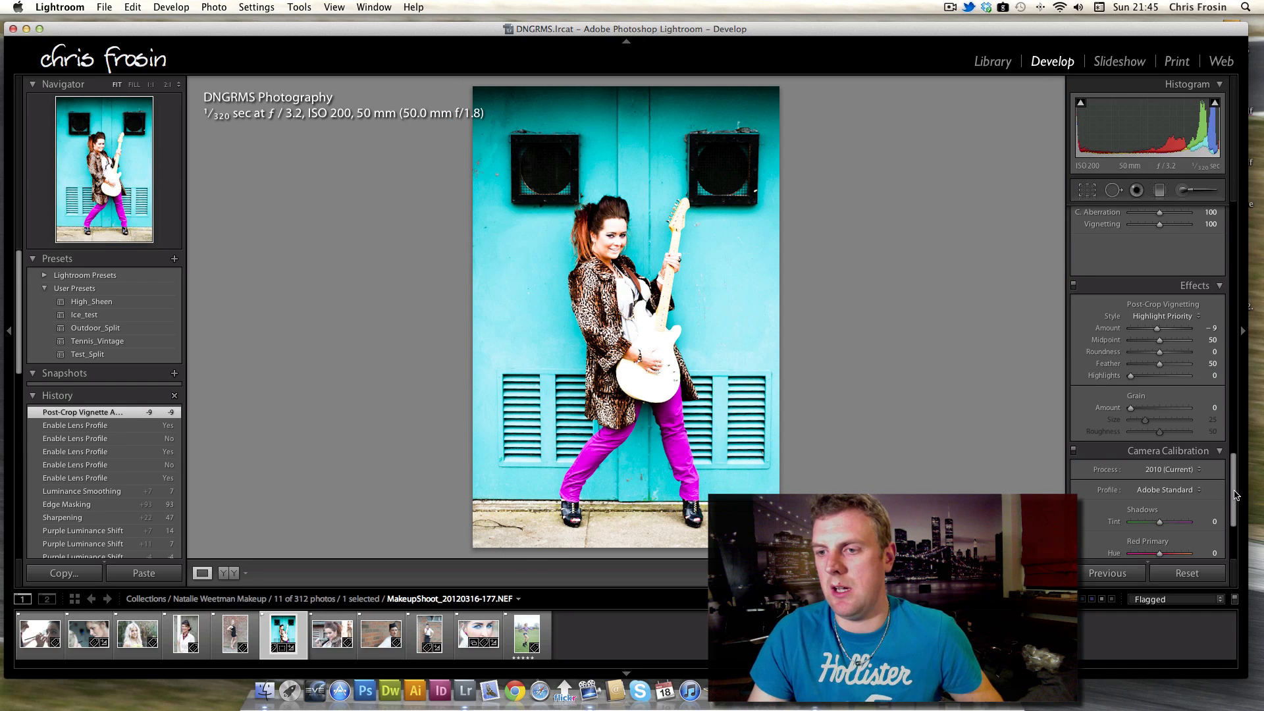
Paint an Adjustment Brush stroke with Exposure -0.57 and size 17 over the ground, then lower its Exposure to -0.94.
scroll(1235, 495, up, 10)
click(1183, 191)
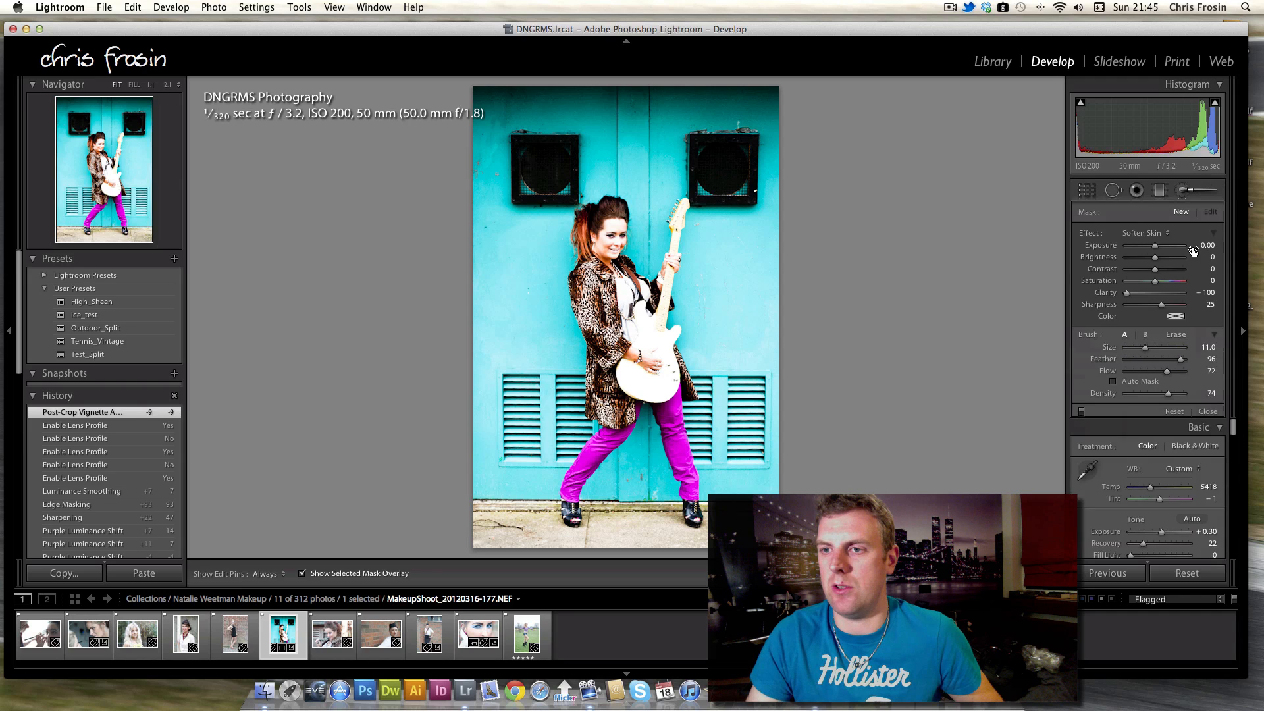
click(1161, 233)
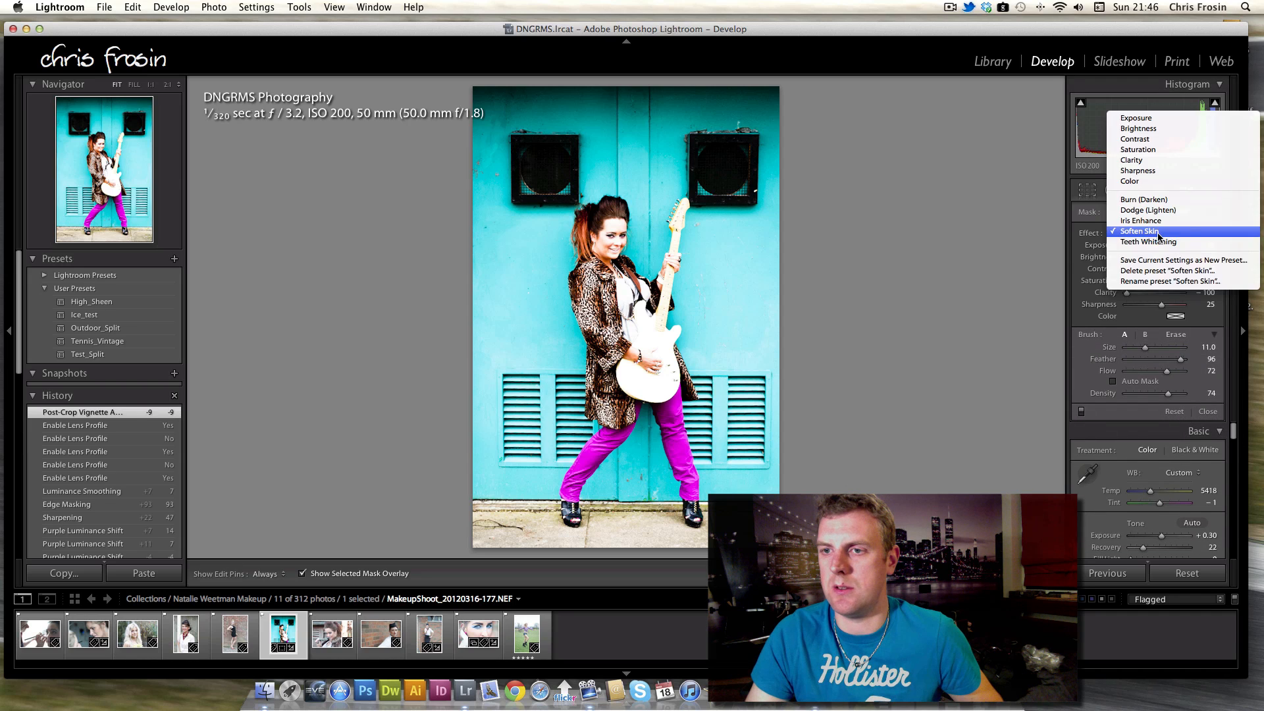
click(1163, 119)
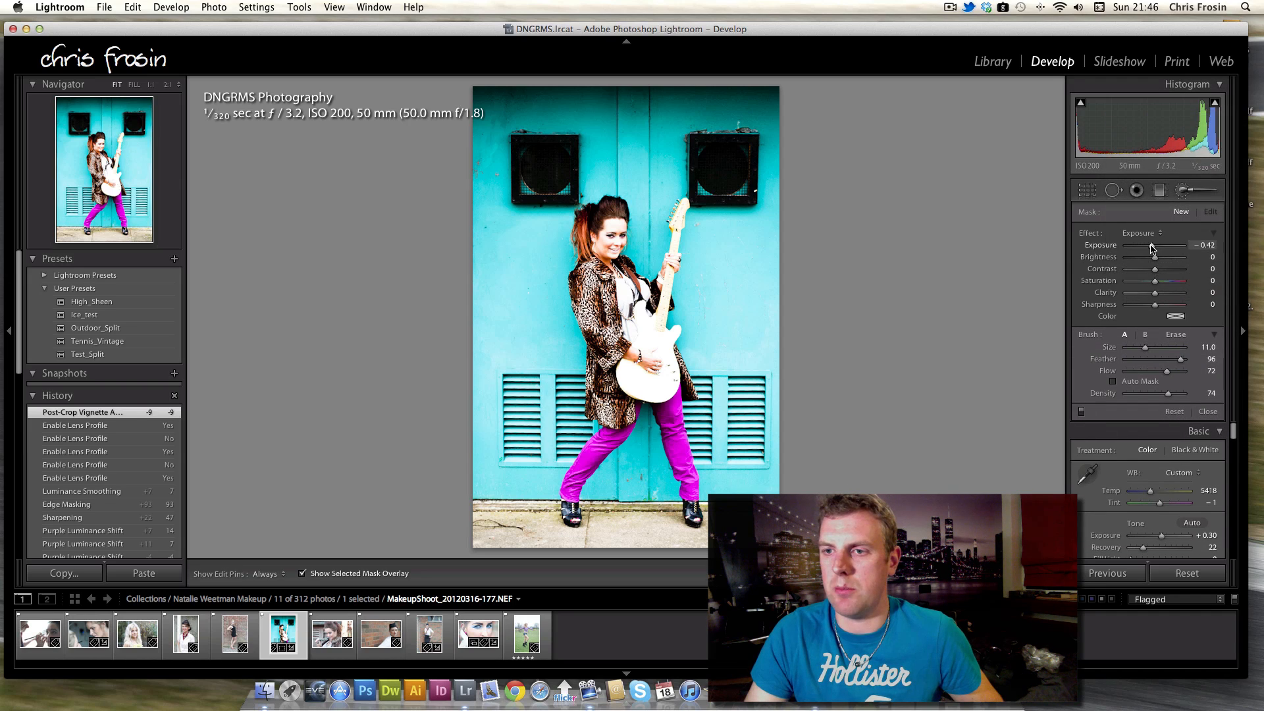
drag(1152, 247, 1150, 247)
key(bracketright)
key(bracketright)
key(bracketright)
key(bracketright)
key(bracketright)
key(bracketright)
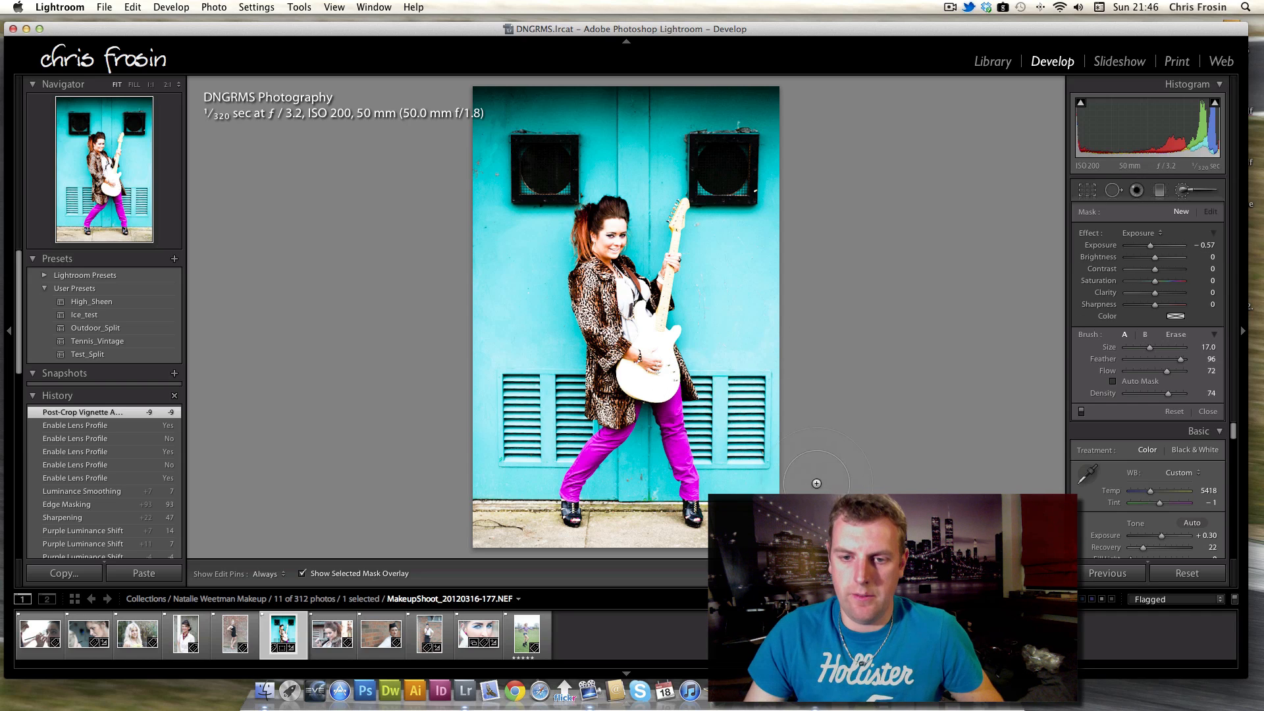
mouse_move(723, 565)
mouse_down()
mouse_move(521, 562)
mouse_move(411, 524)
mouse_up()
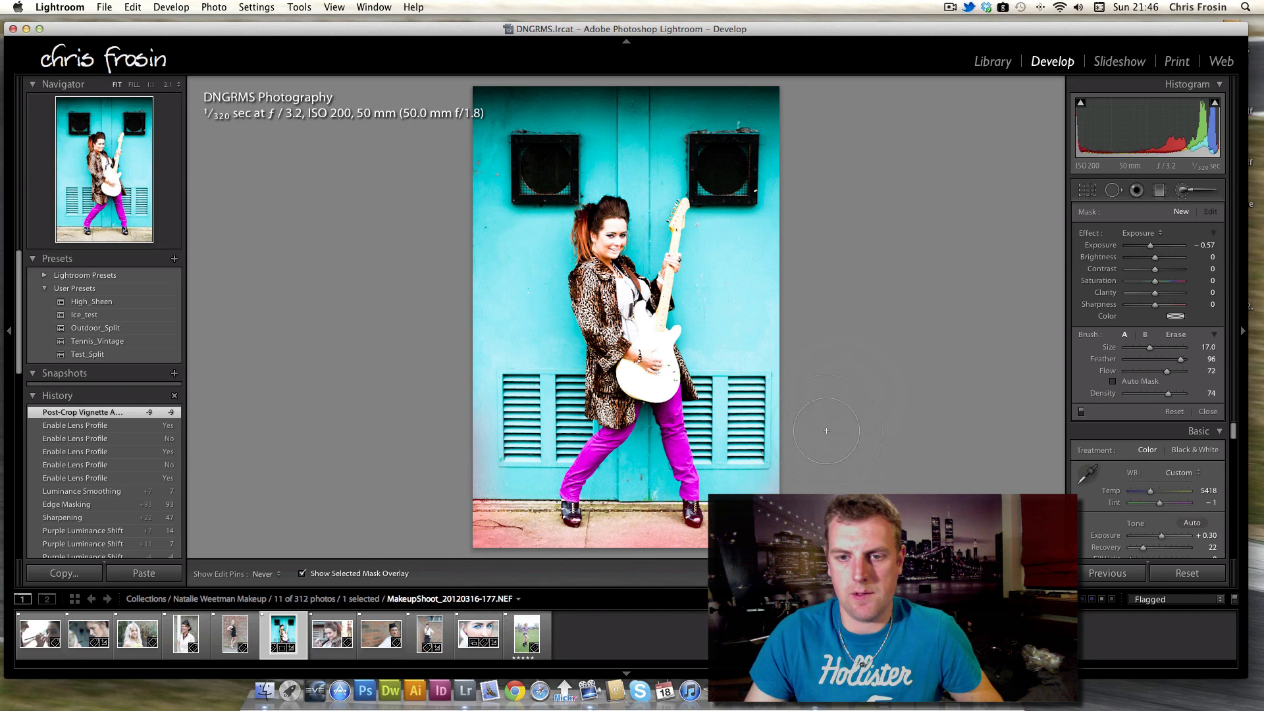
drag(816, 454, 859, 421)
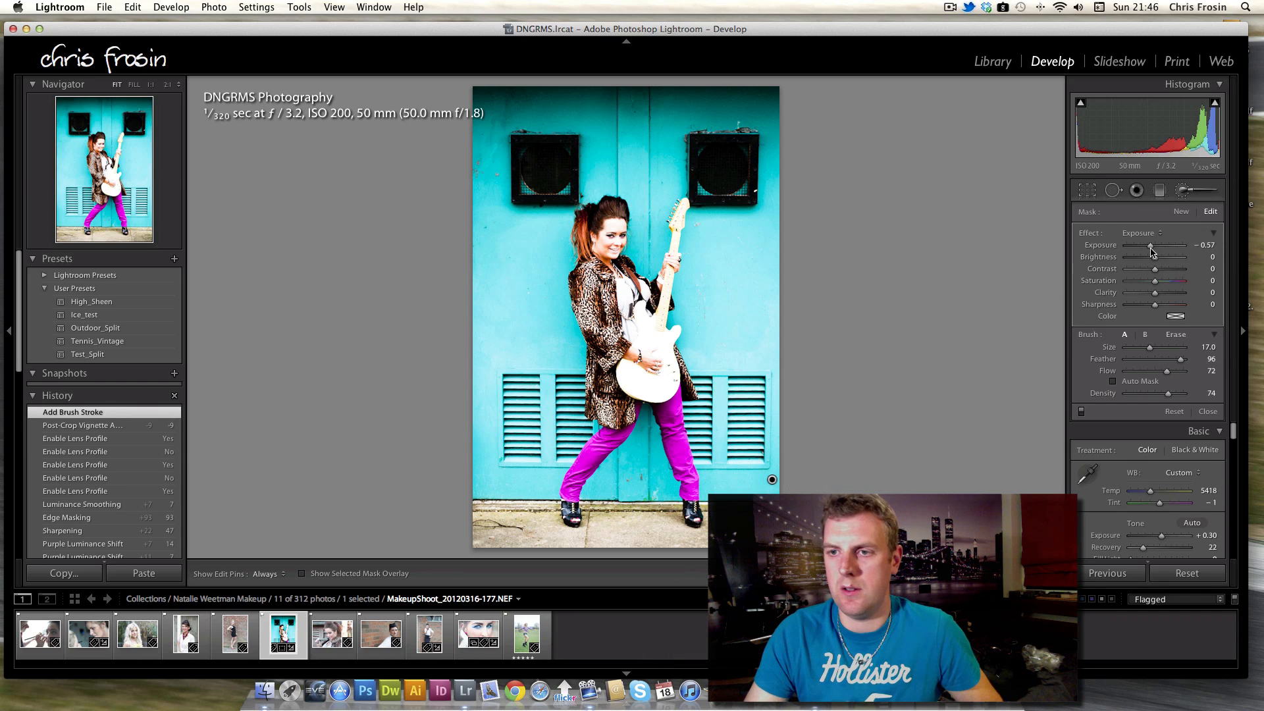
drag(1152, 246, 1149, 252)
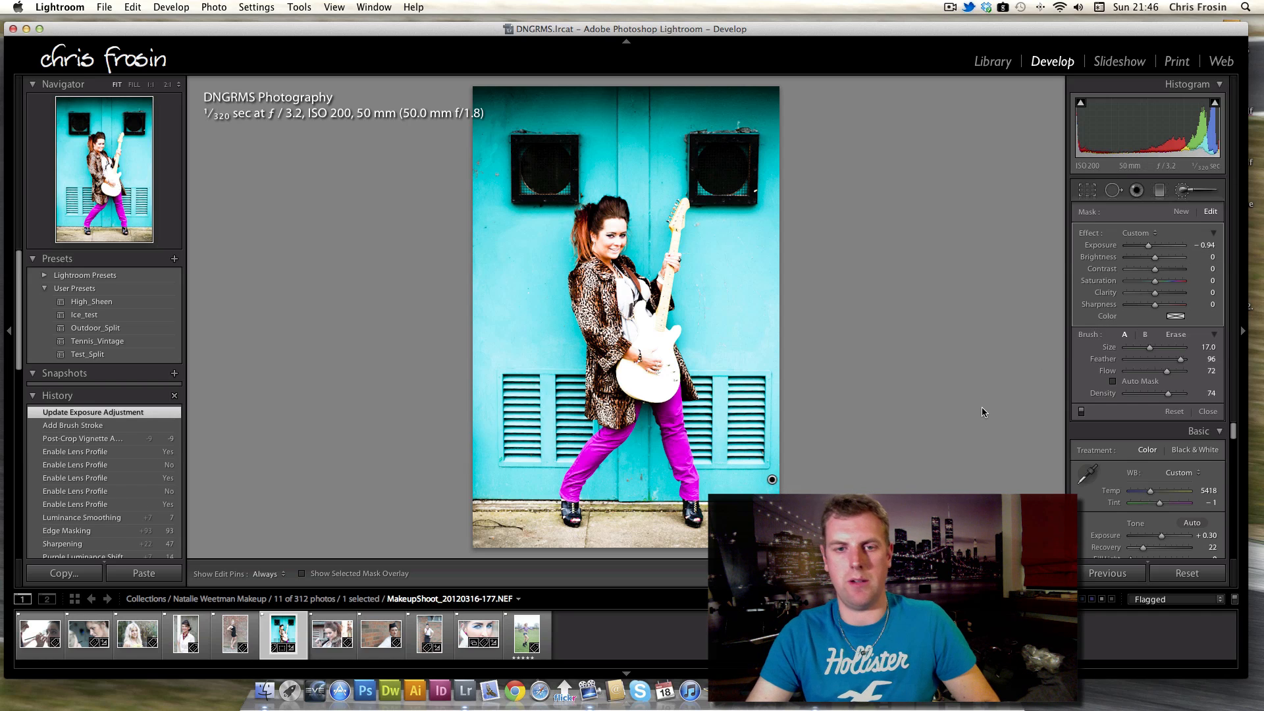
click(1183, 190)
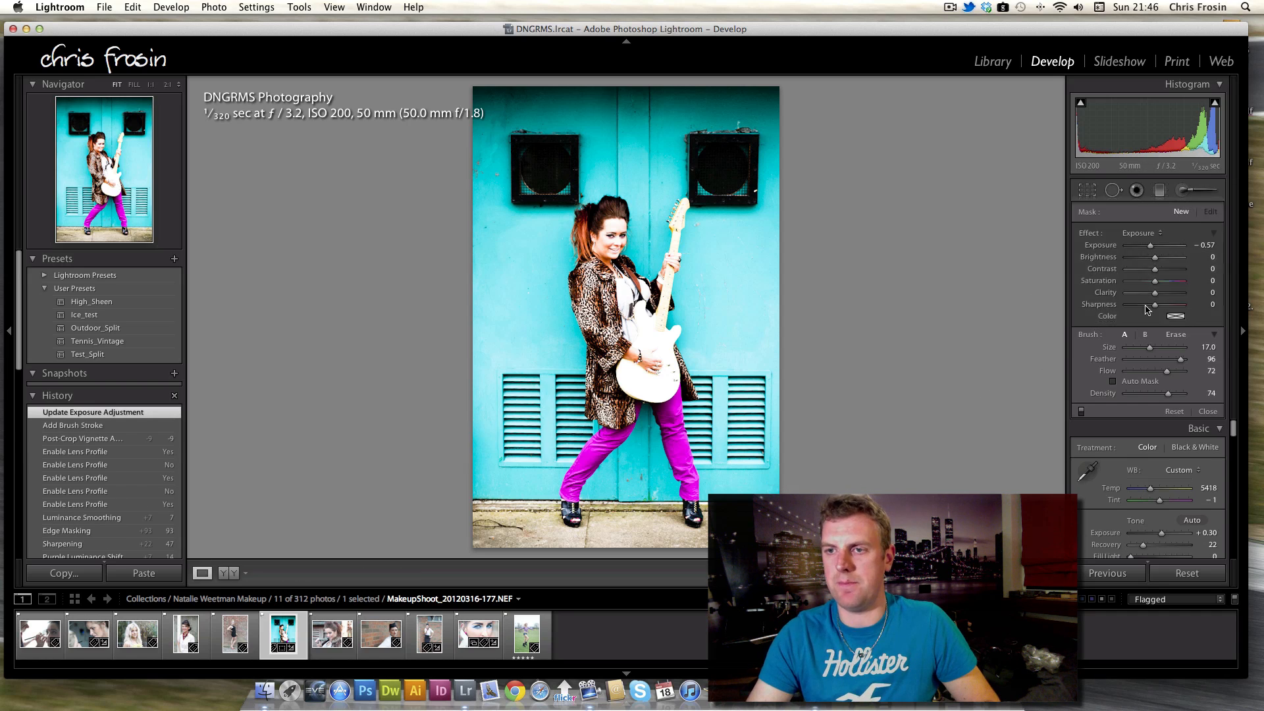
Set Fill Light to 4.
drag(1130, 345, 1131, 343)
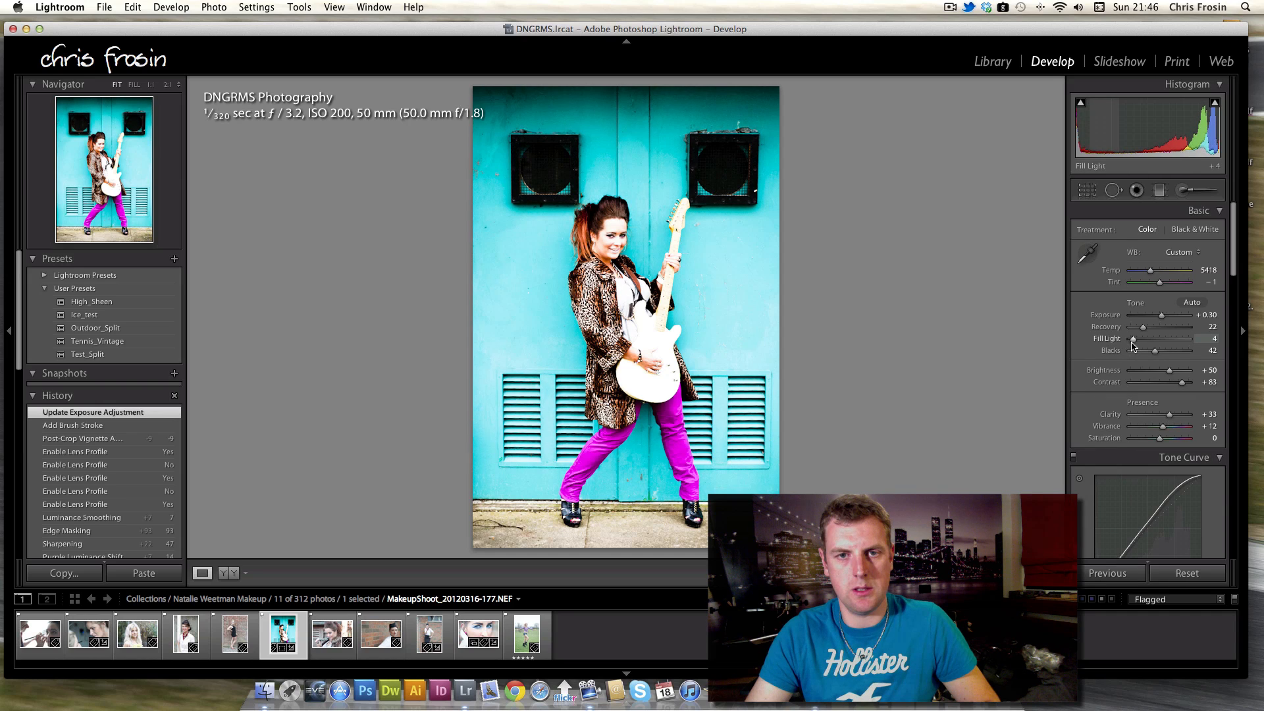
drag(1133, 347, 1133, 346)
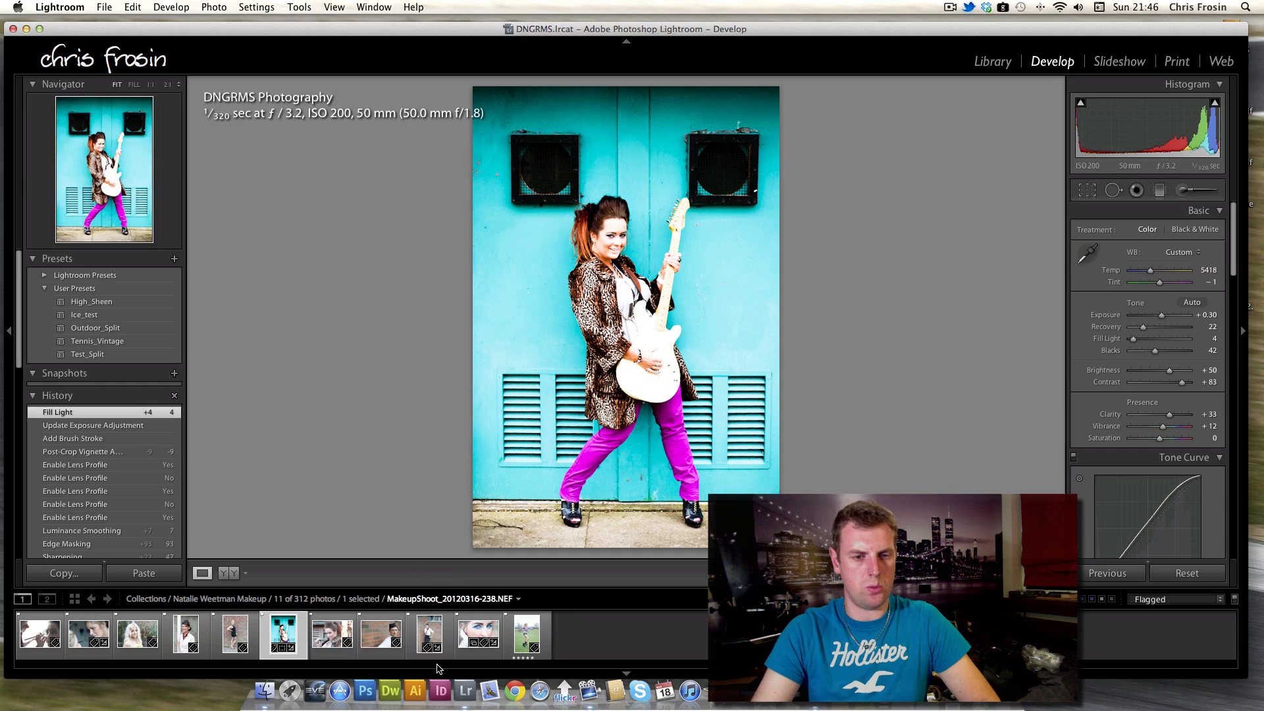
Open the makeup close-up photo and set its Temp to 4238 and Tint to -14.
click(130, 646)
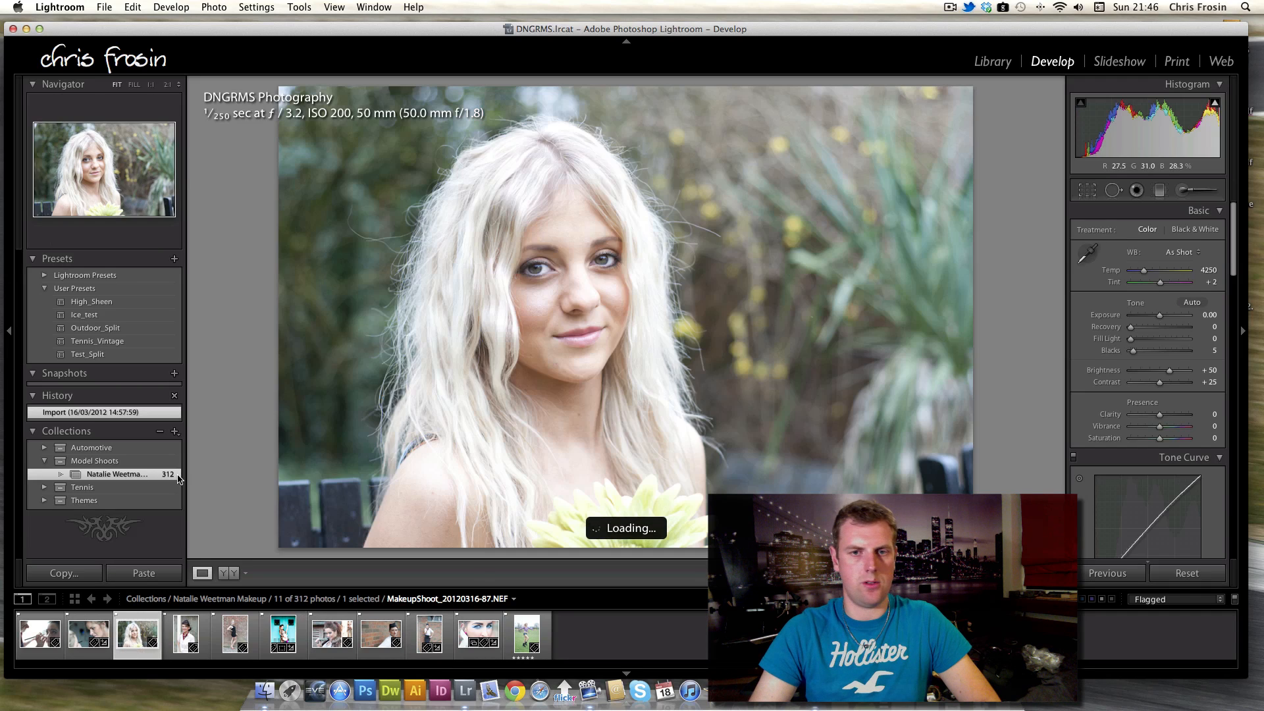
click(87, 649)
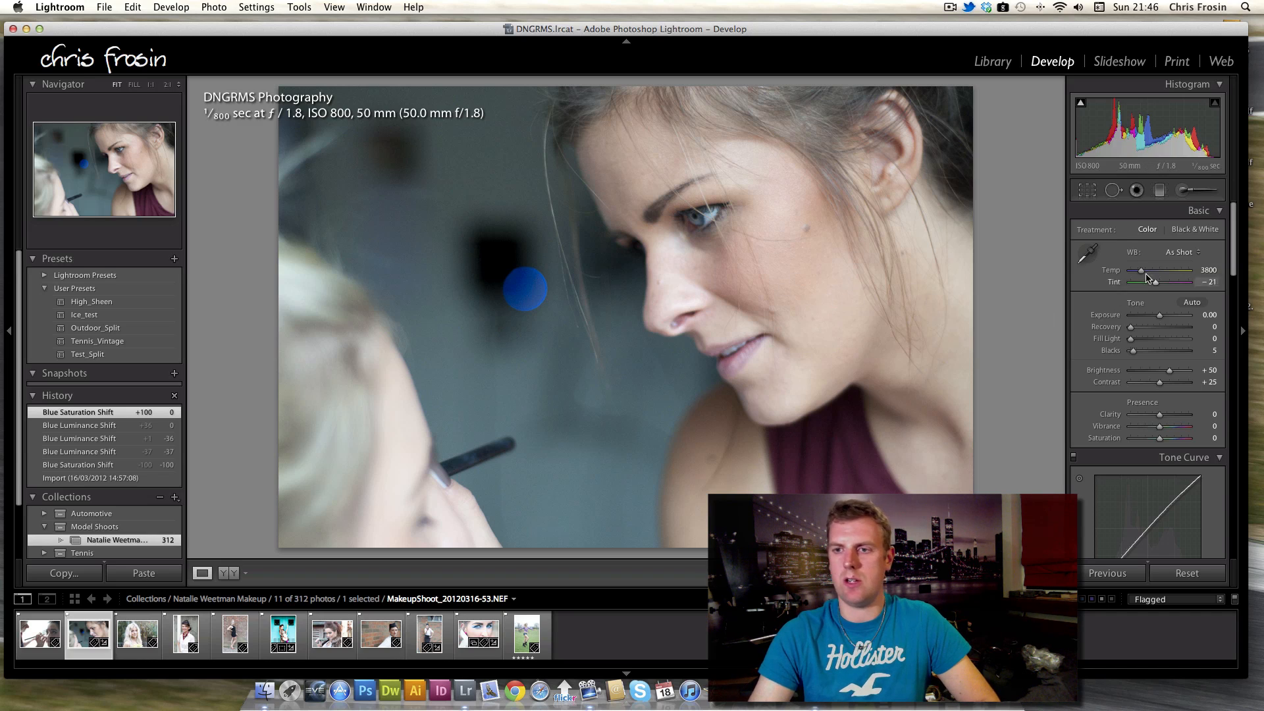
drag(1142, 274, 1146, 276)
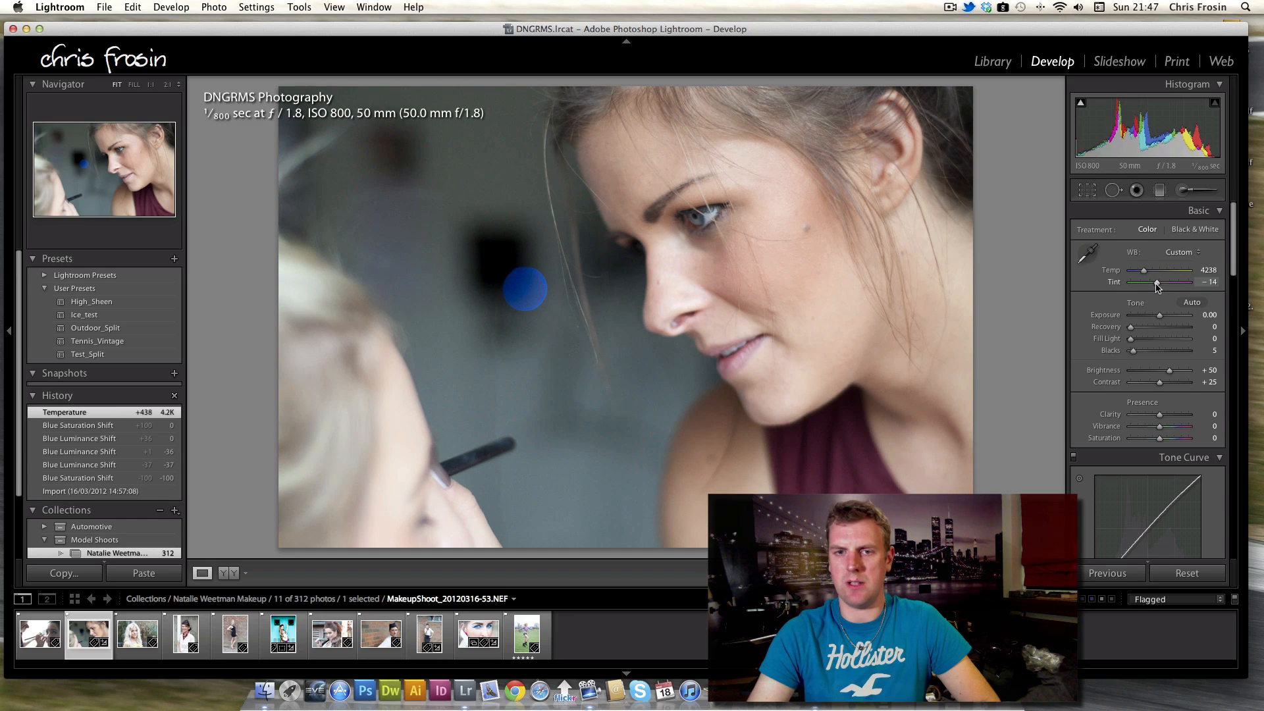
drag(1158, 286, 1159, 288)
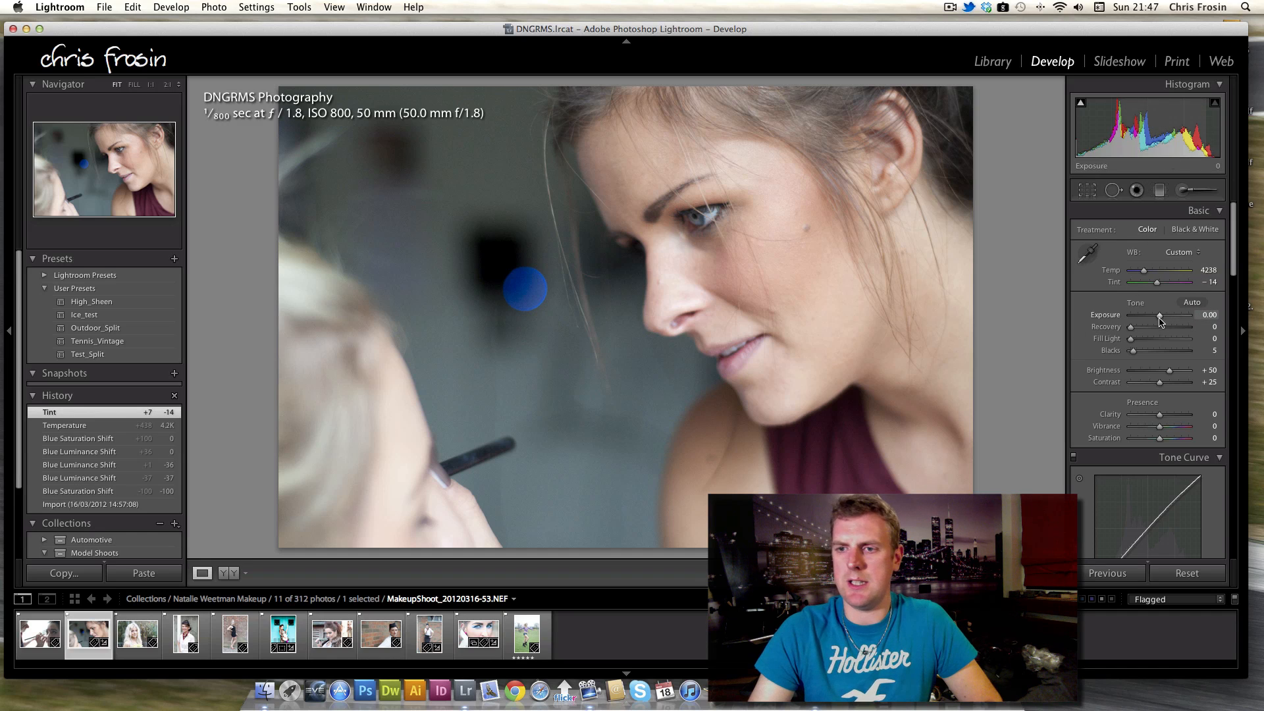
Raise the close-up's Exposure to +0.30.
drag(1160, 321, 1163, 321)
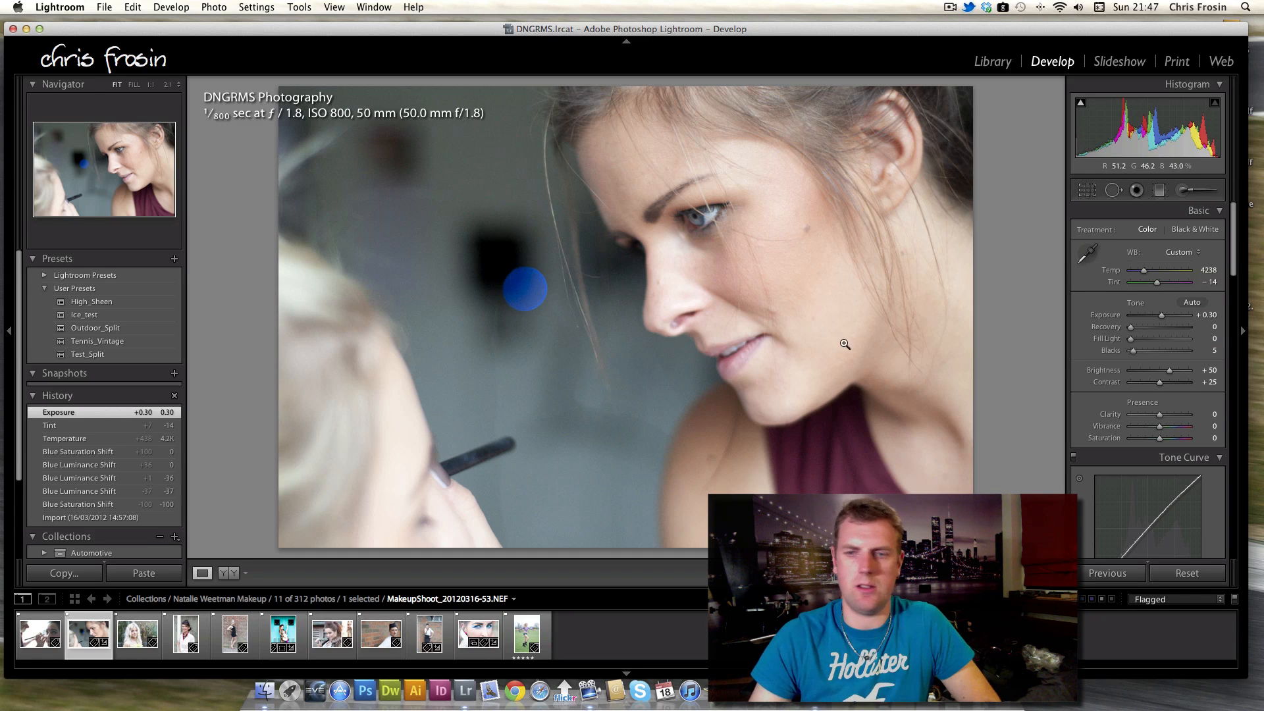
In HSL, set the Blue luminance to +15 and the Blue saturation to -17.
drag(1234, 267, 1234, 347)
click(1124, 322)
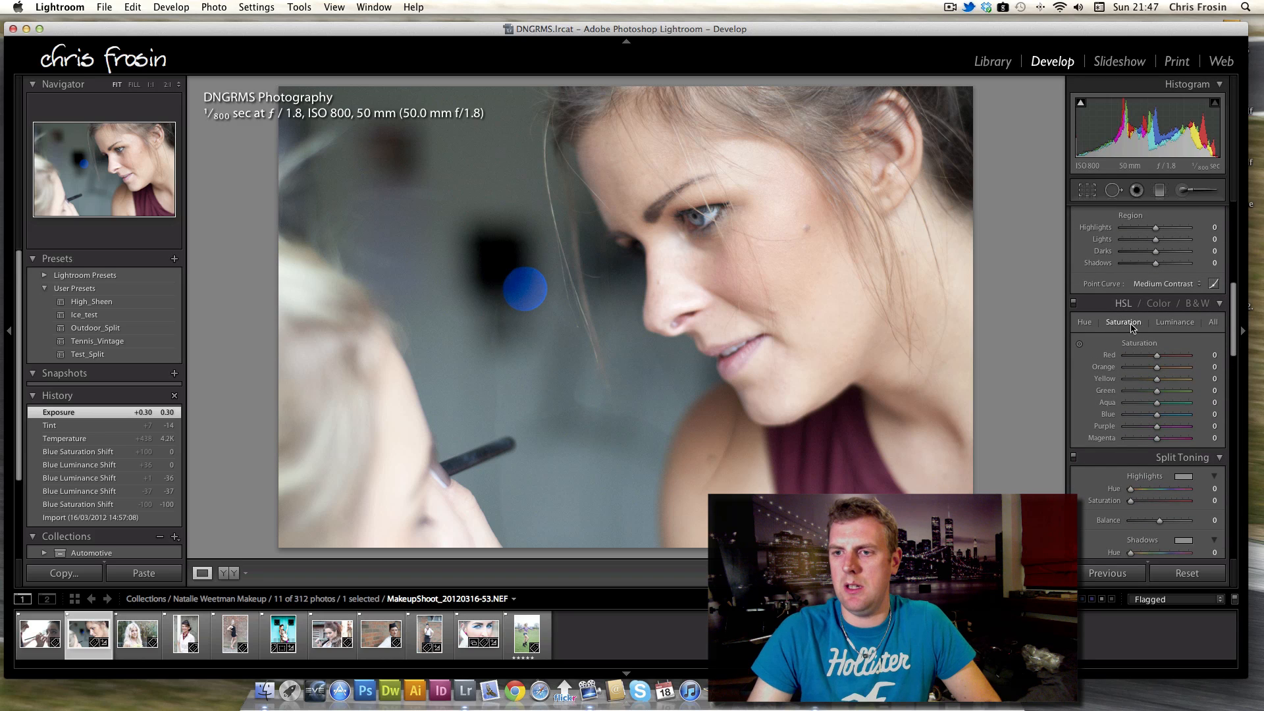
click(1175, 324)
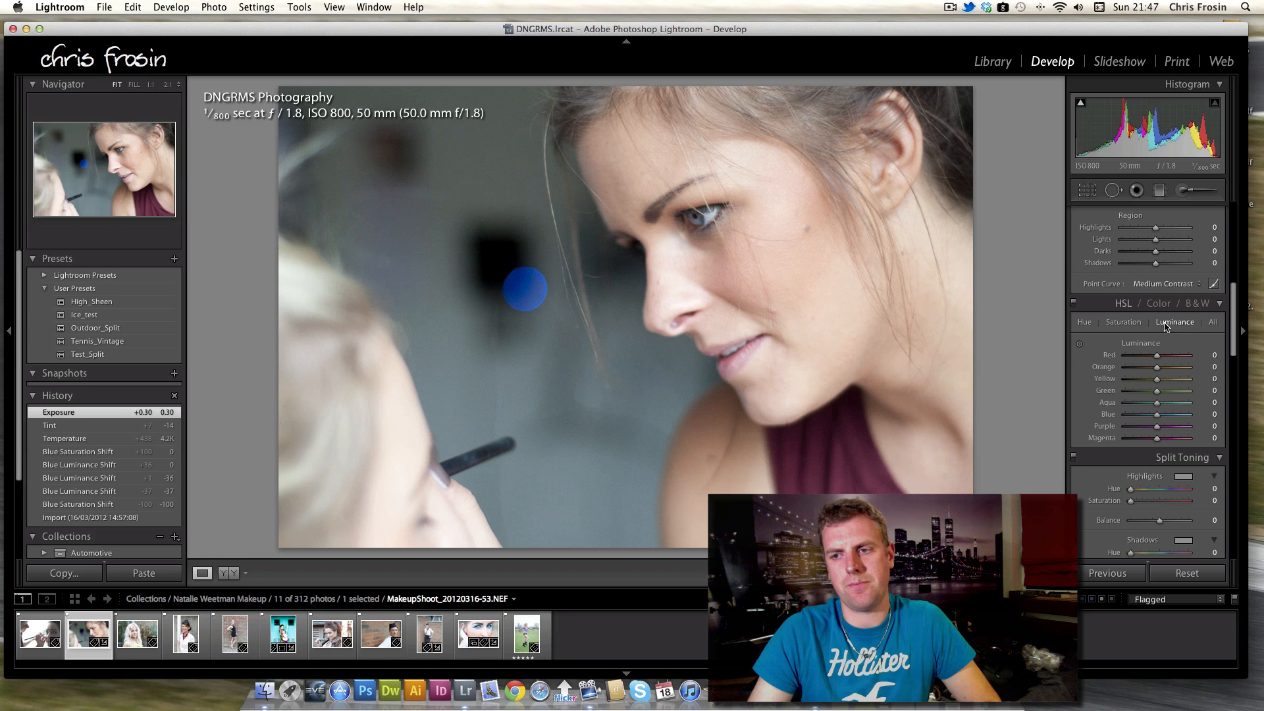
mouse_move(1158, 419)
mouse_down()
mouse_move(1196, 419)
mouse_move(1077, 422)
mouse_move(1165, 416)
mouse_up()
double_click(1159, 416)
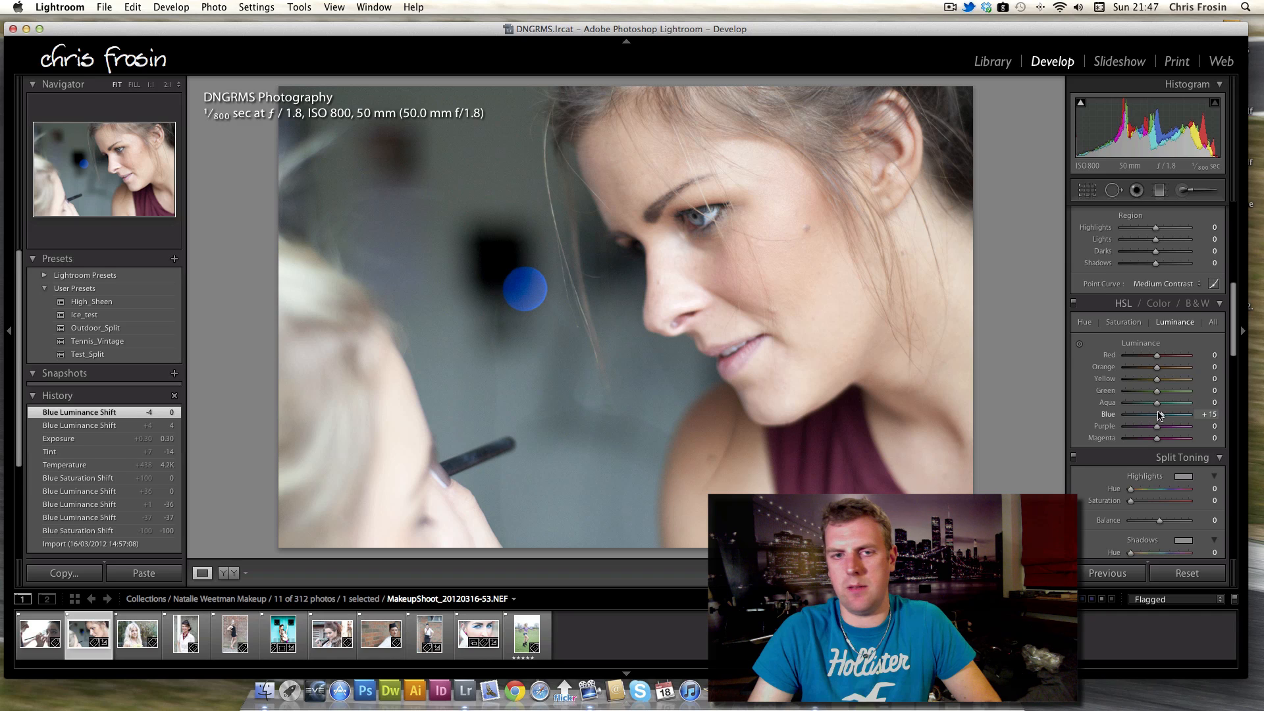
click(1125, 324)
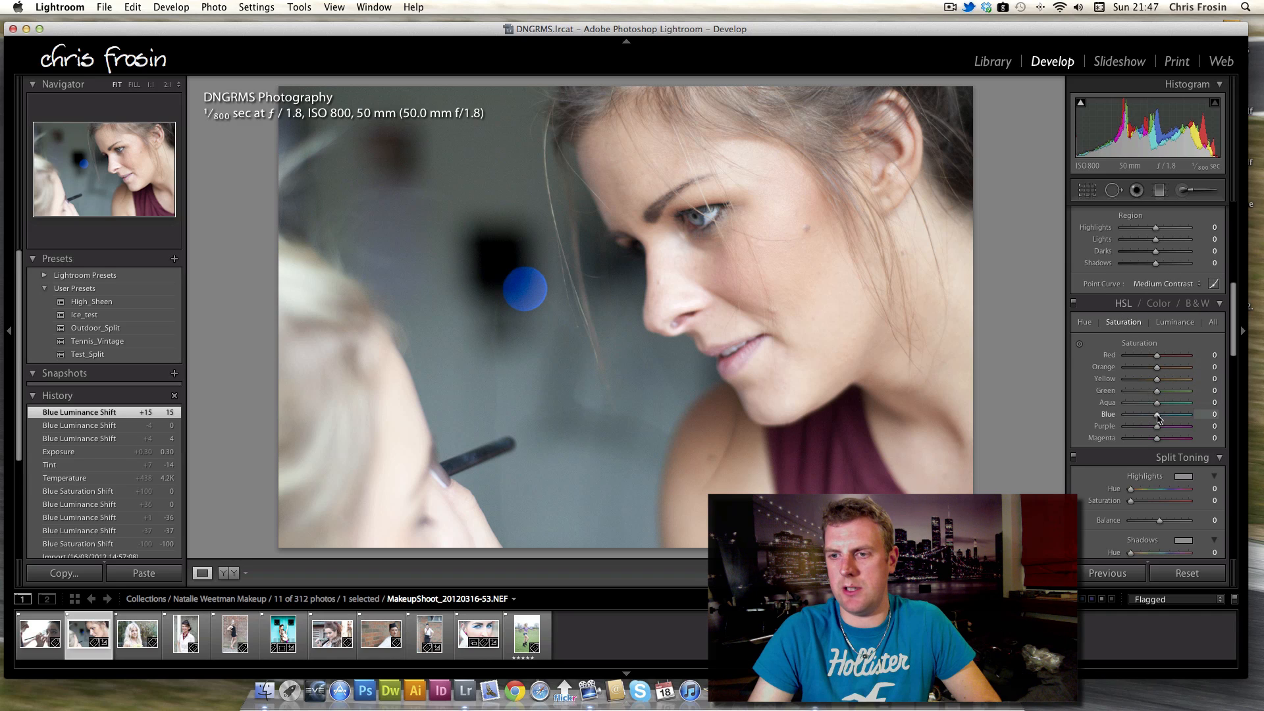
drag(1146, 418, 1155, 421)
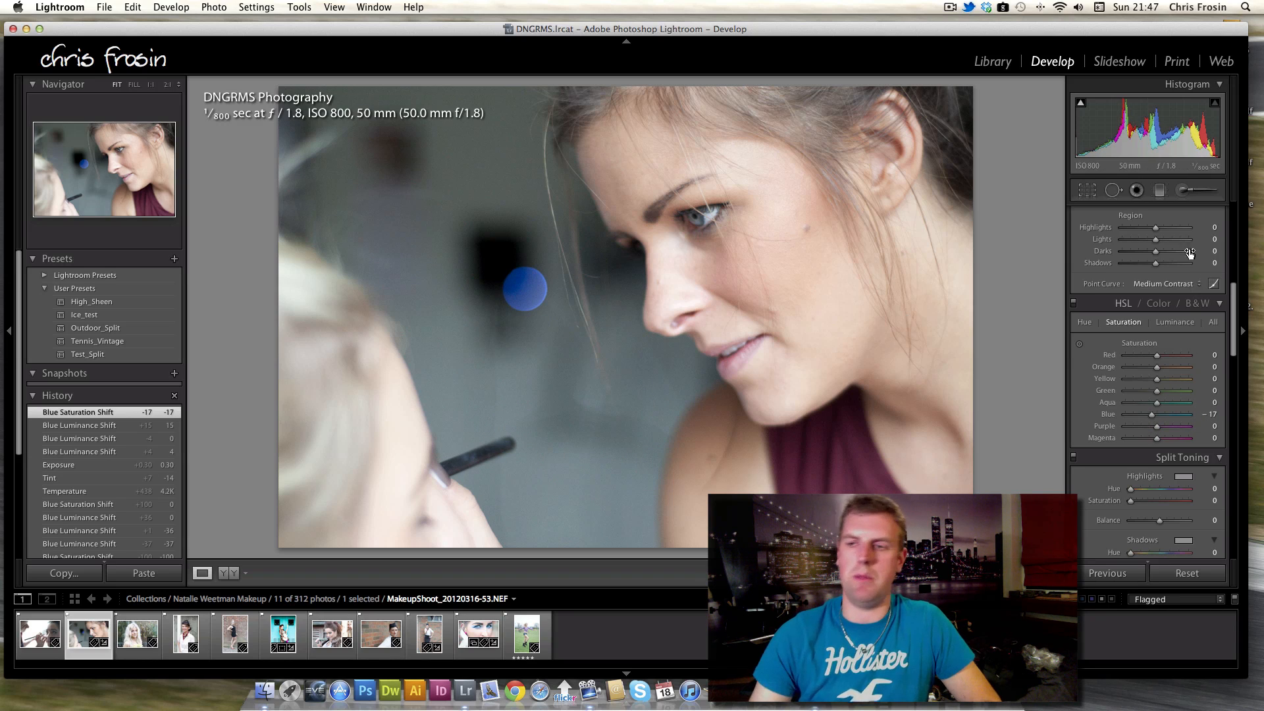
Adjust the Tone Curve regions to Highlights +20, Lights +9, Darks -17 and Shadows -16.
scroll(1235, 342, up, 3)
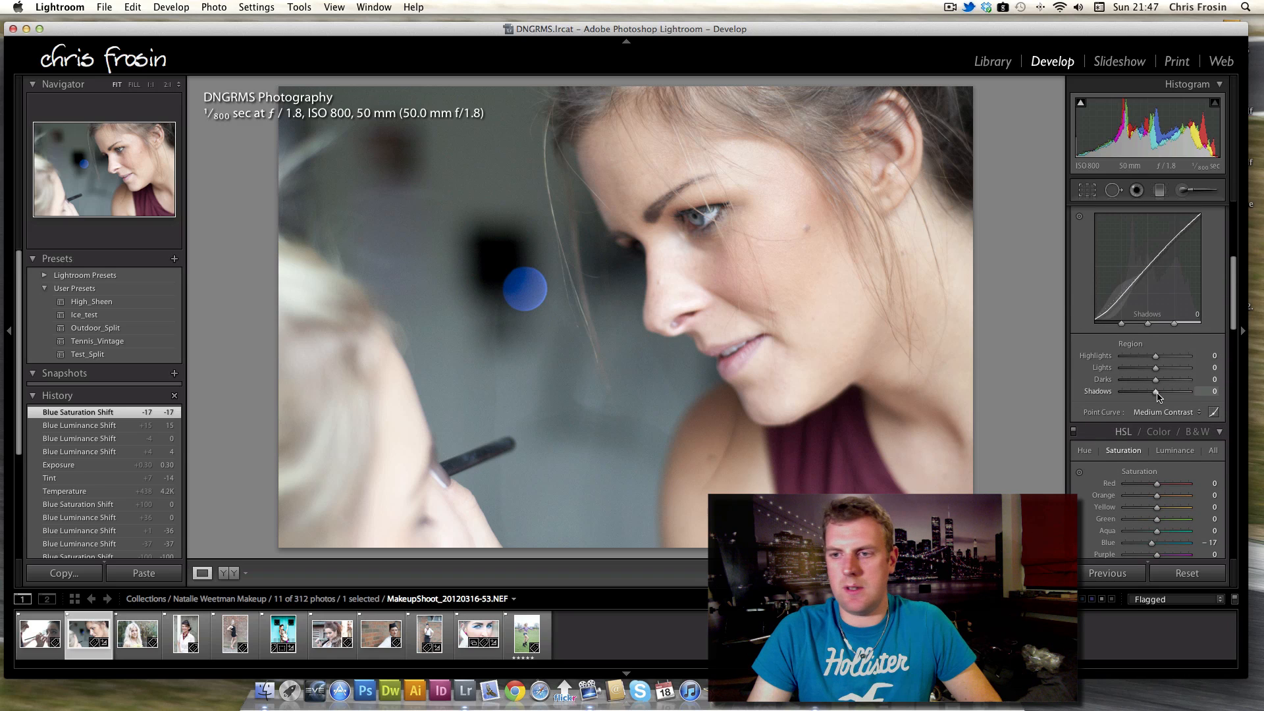
mouse_move(1156, 380)
mouse_down()
mouse_move(1165, 359)
mouse_move(1152, 393)
mouse_up()
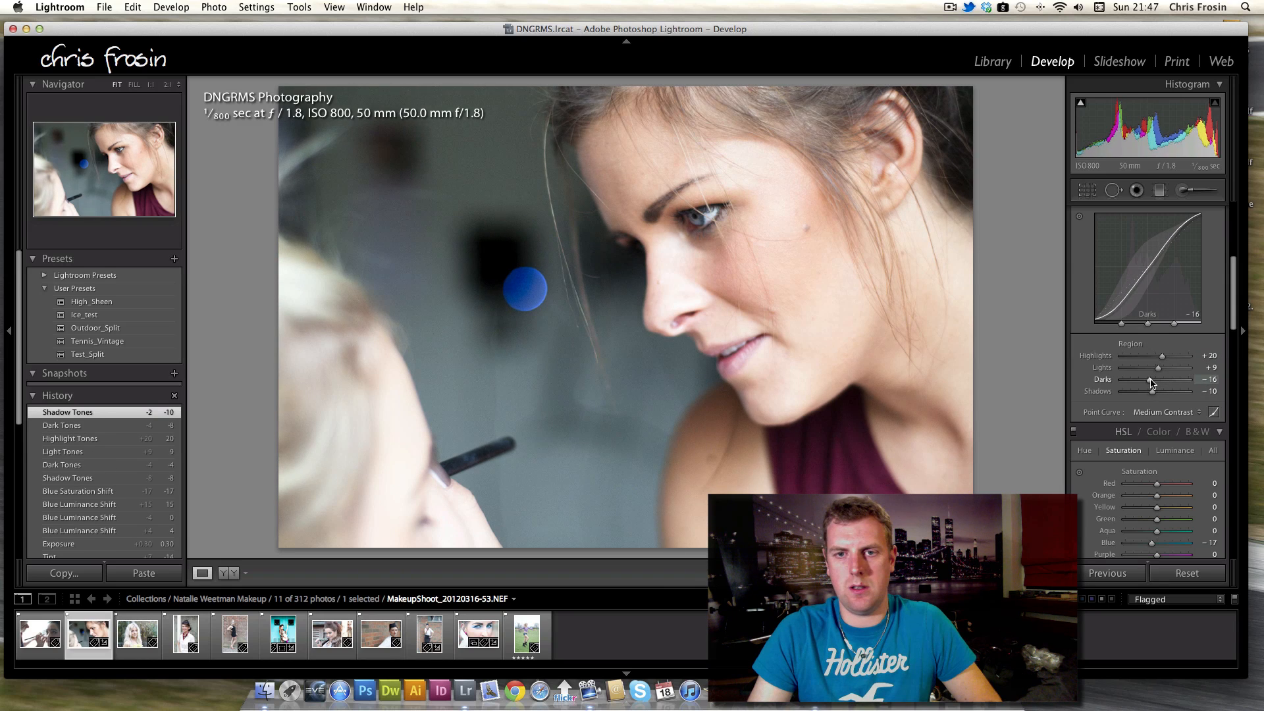
mouse_move(1151, 382)
mouse_down()
mouse_move(1127, 384)
mouse_move(1150, 395)
mouse_move(1150, 382)
mouse_up()
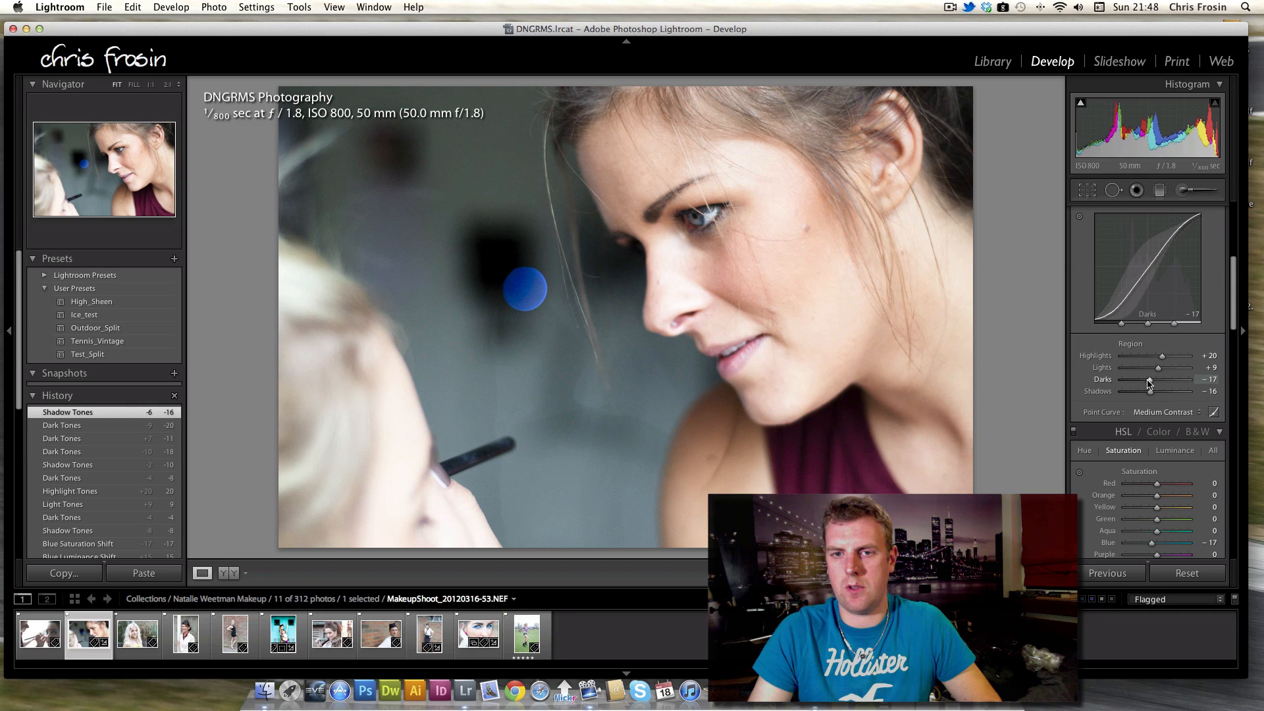
Toggle the Tone Curve off and back on to compare its effect.
scroll(1087, 277, up, 4)
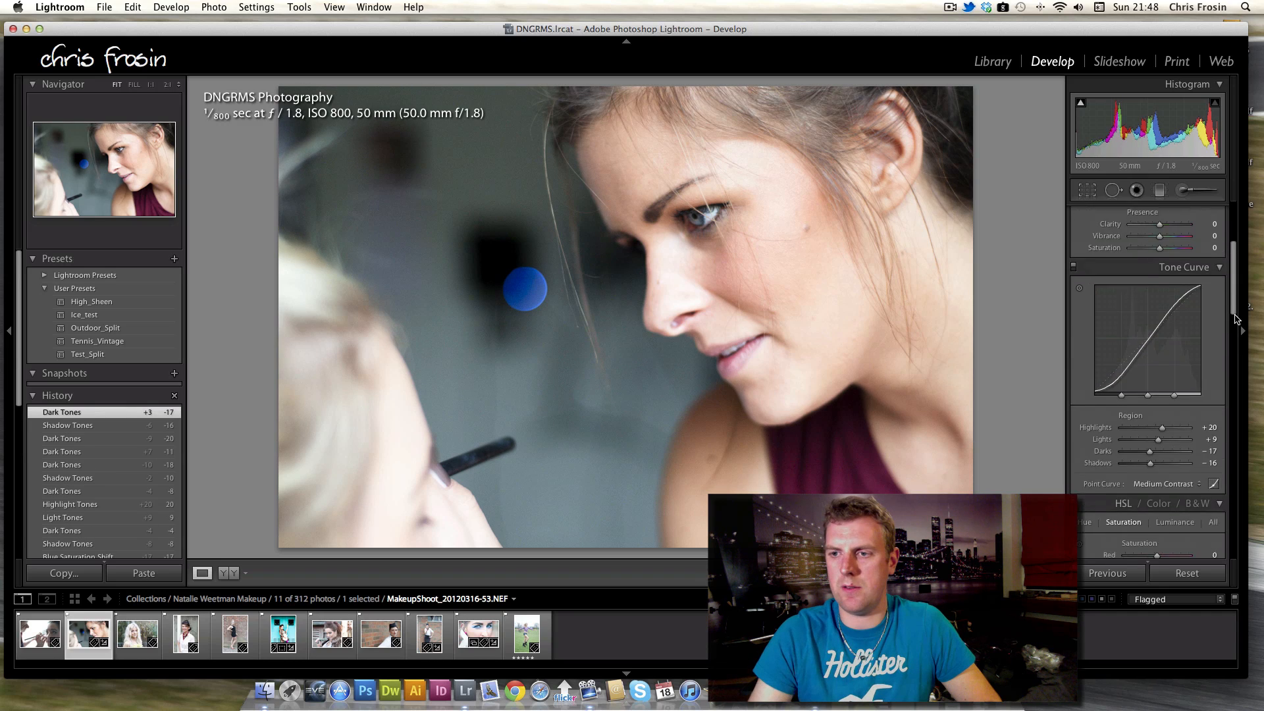
click(1073, 289)
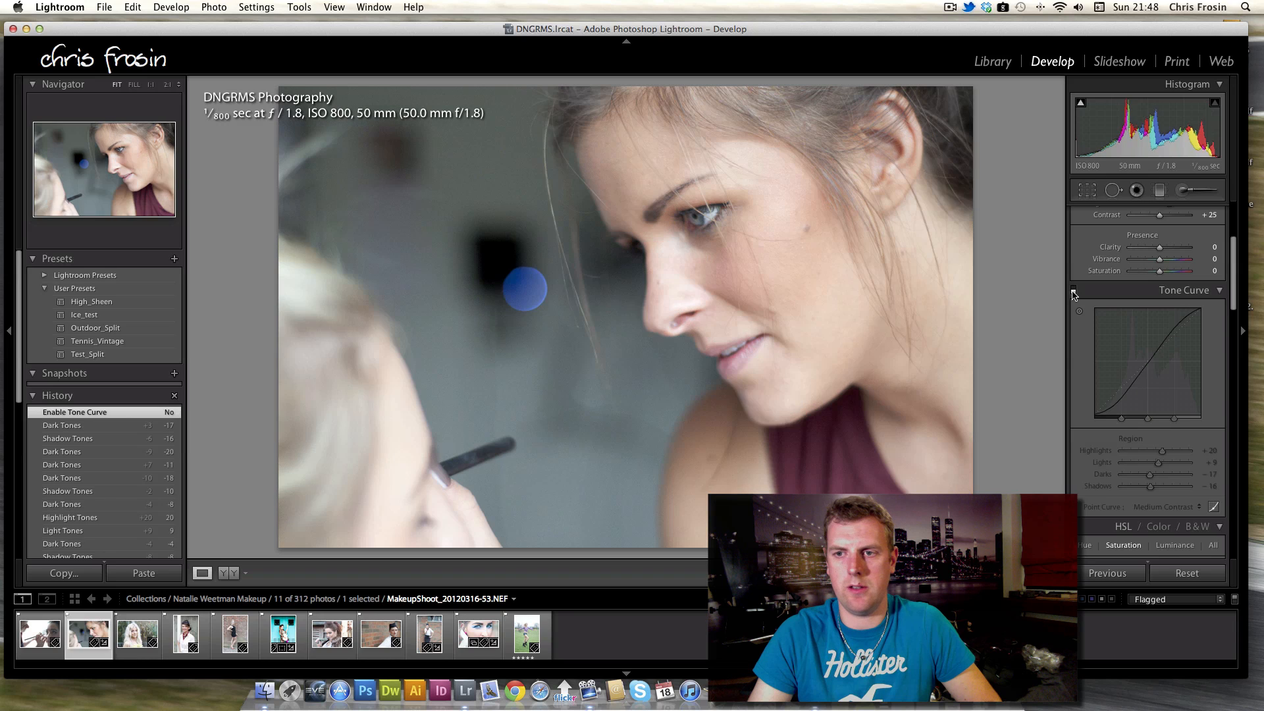
click(1074, 289)
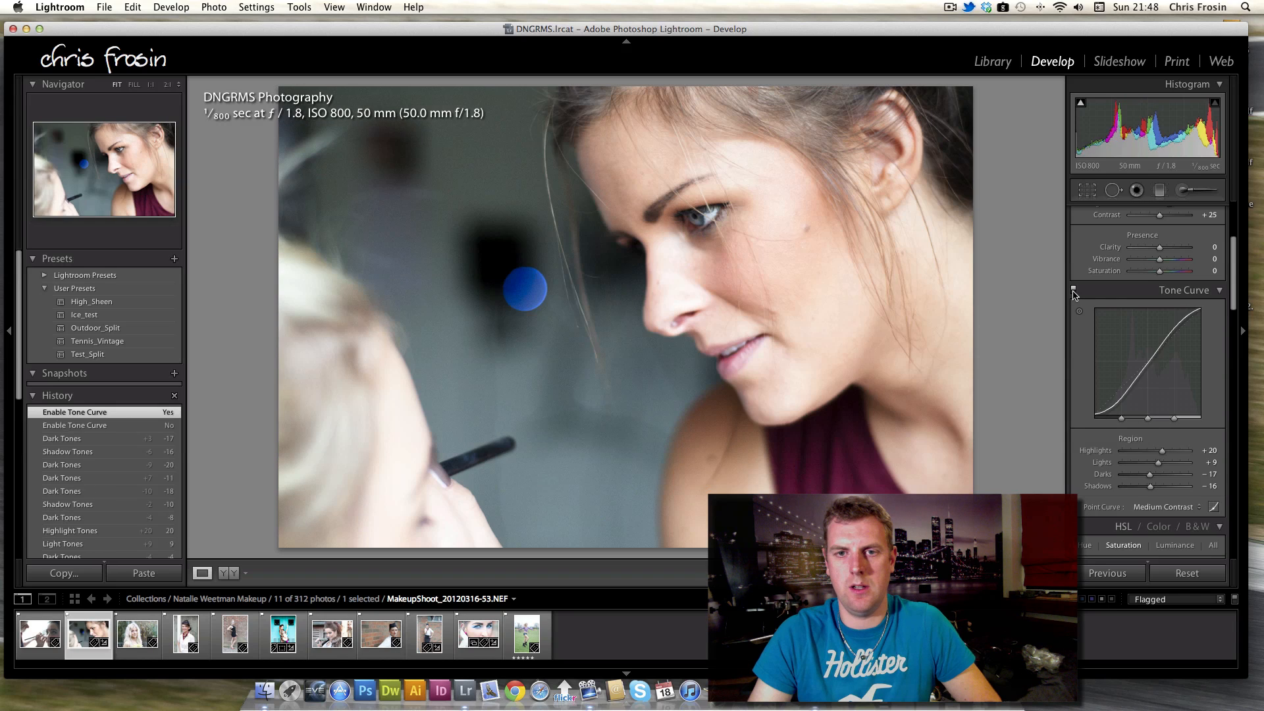
Set Clarity to +32.
scroll(1234, 305, up, 7)
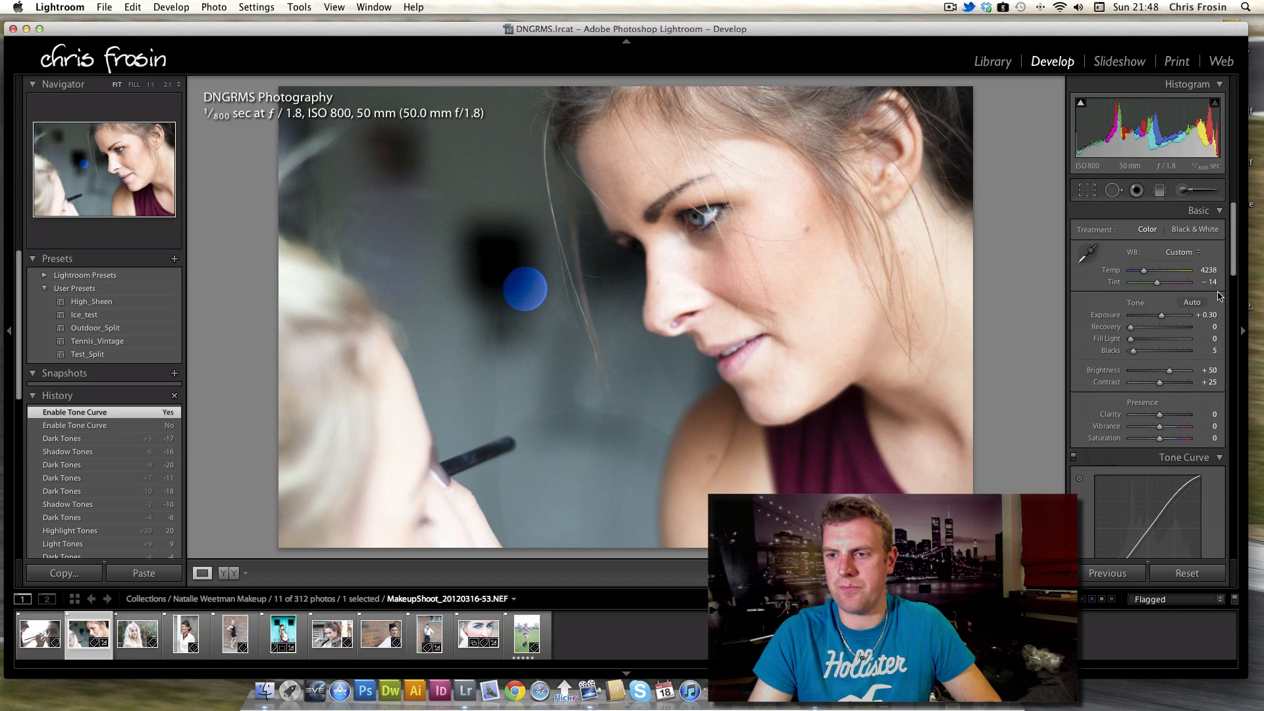
drag(1160, 414, 1176, 419)
drag(1175, 419, 1173, 418)
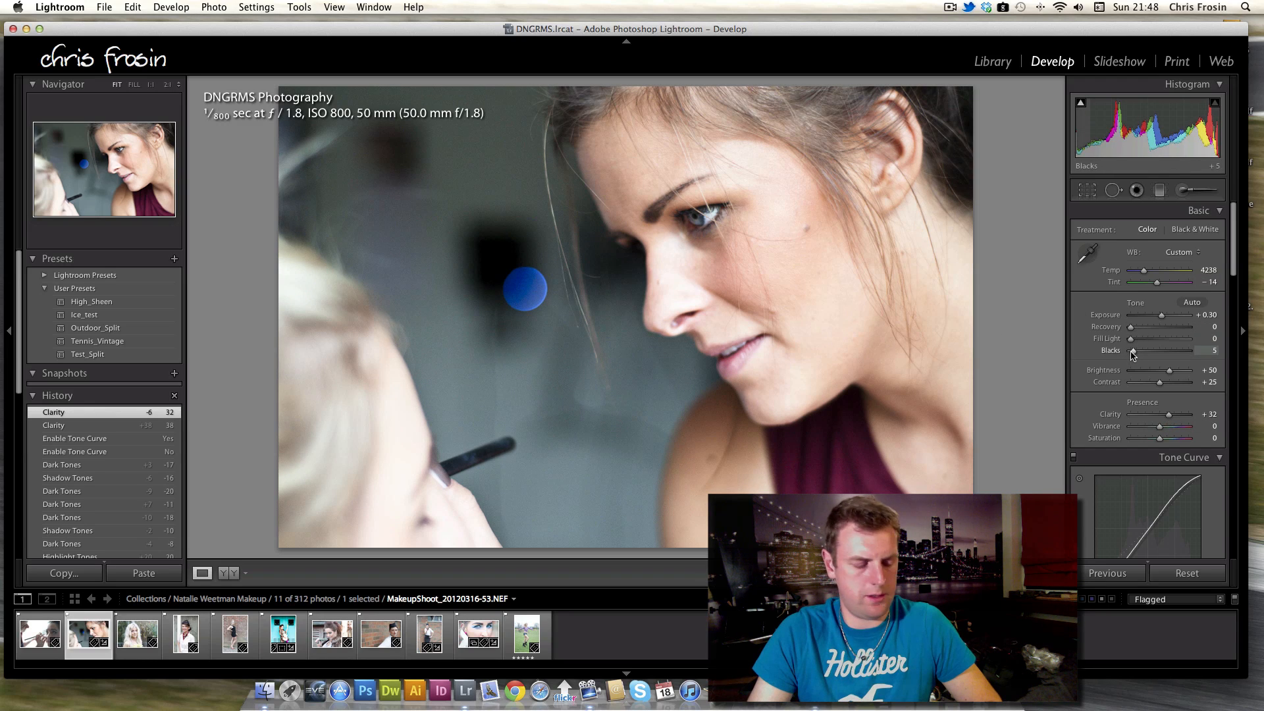
Set Fill Light and Blacks to 6 and Contrast to +40.
drag(1132, 352, 1134, 341)
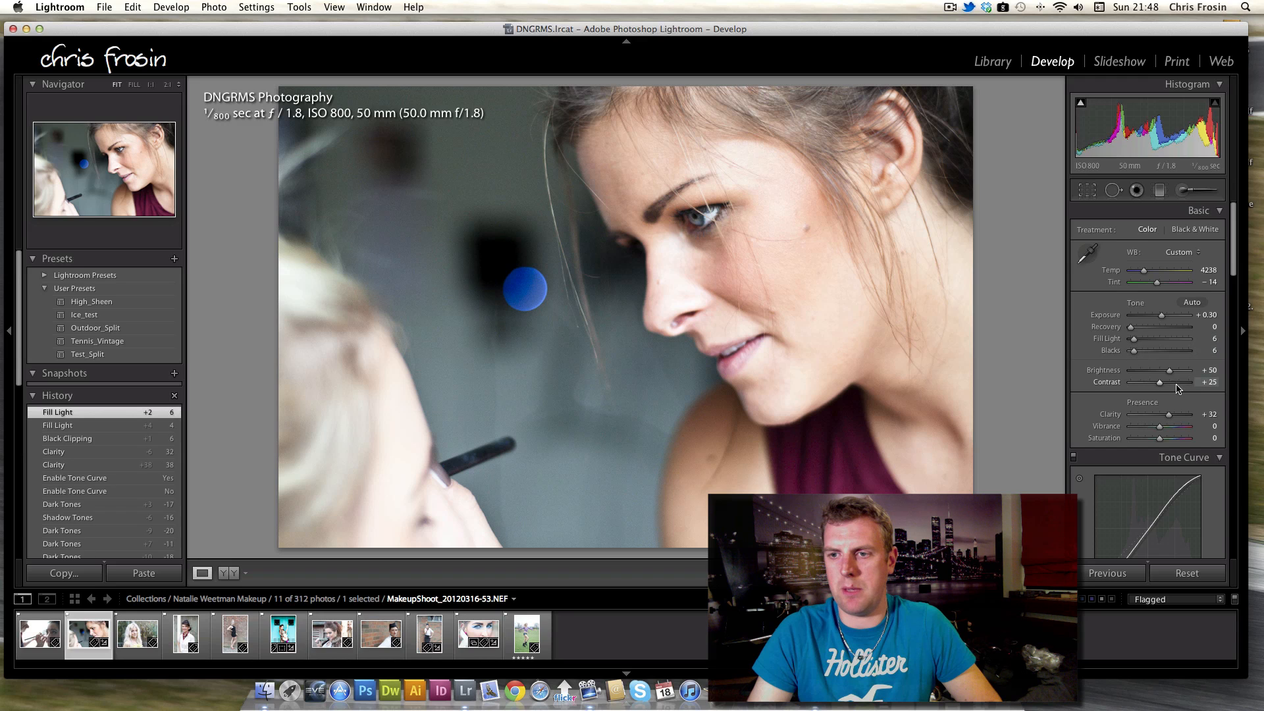
drag(1162, 387, 1168, 386)
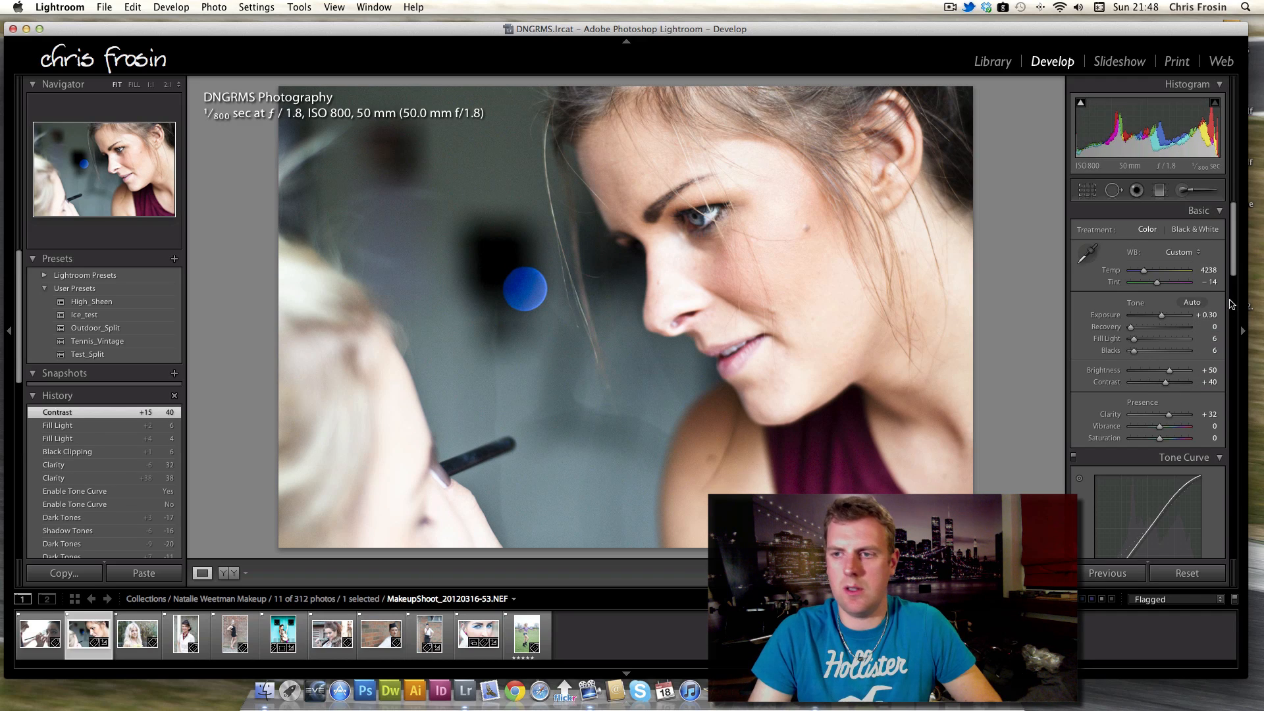
Preview the eye in Detail and set Sharpening Amount to 56, Masking to 71 and noise reduction Luminance to 21.
scroll(1231, 267, down, 15)
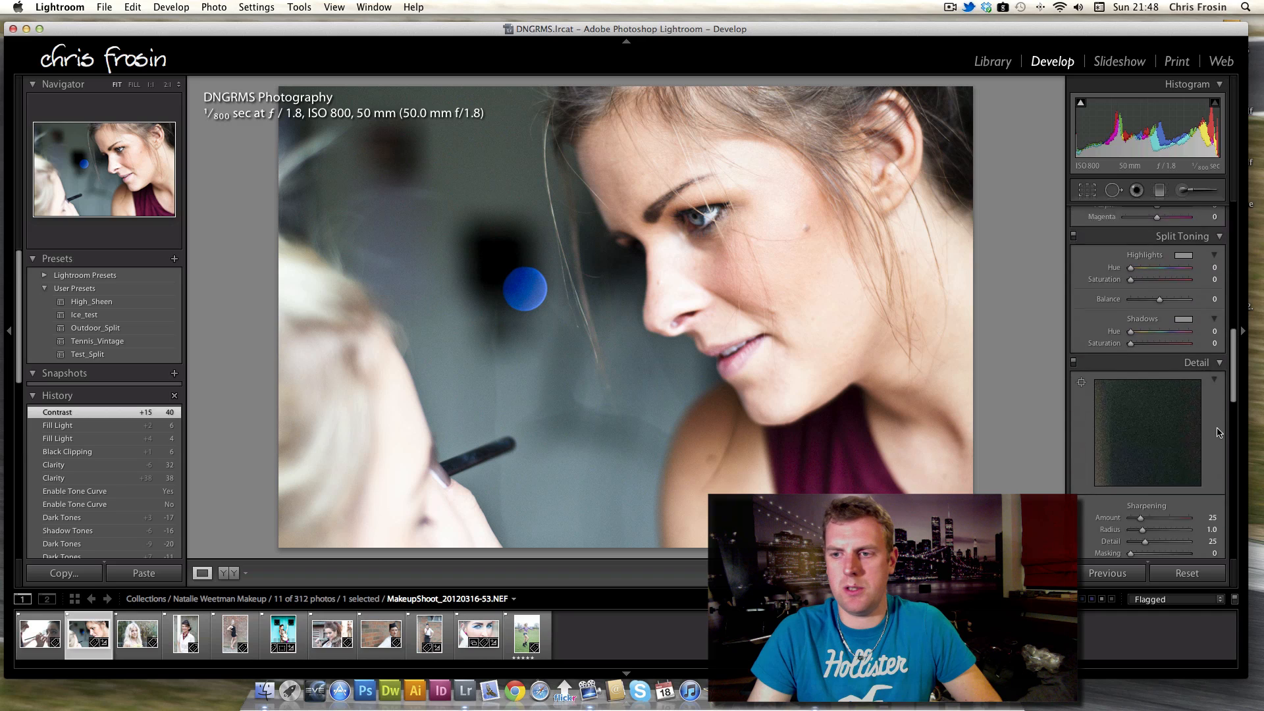
scroll(1213, 479, up, 1)
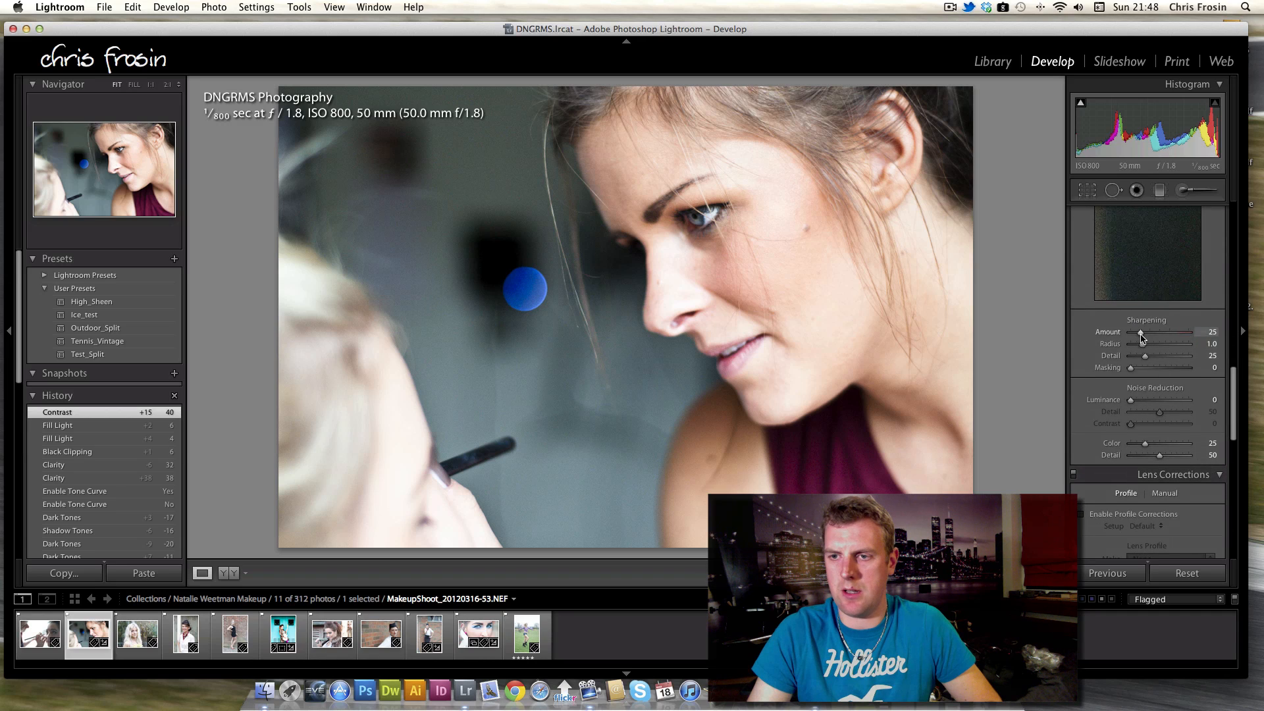
scroll(1178, 317, up, 6)
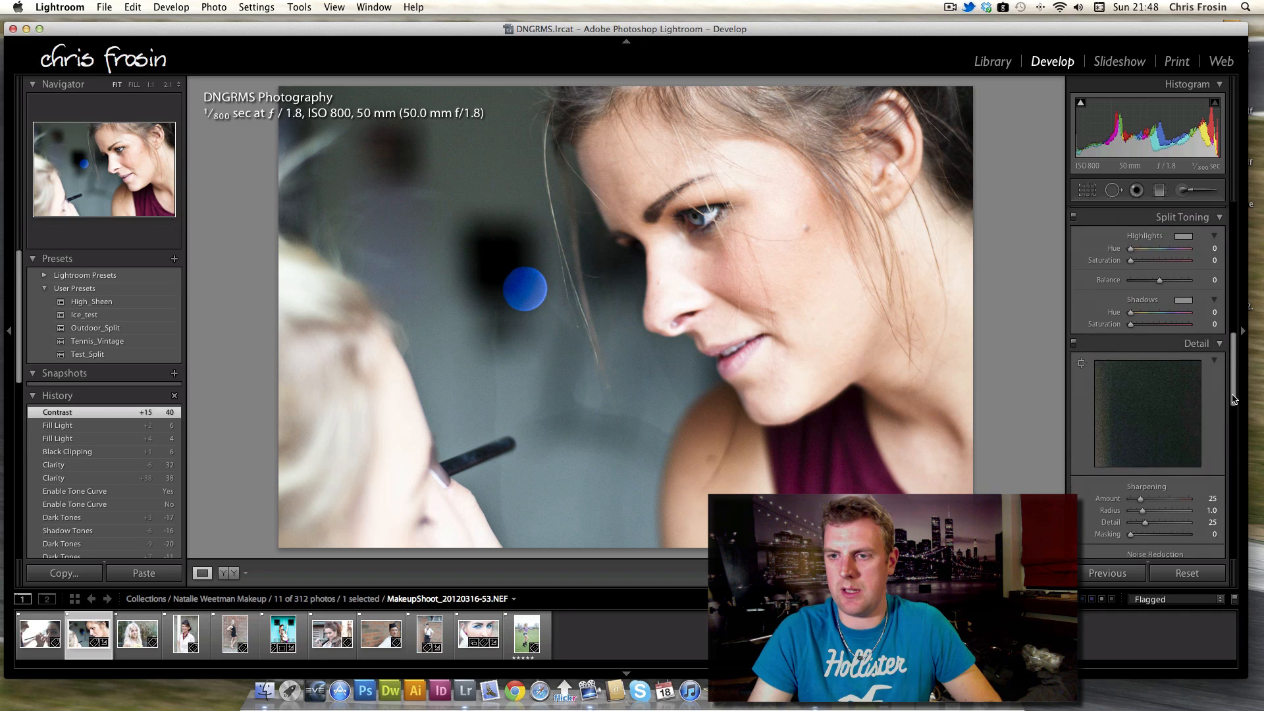
click(1081, 288)
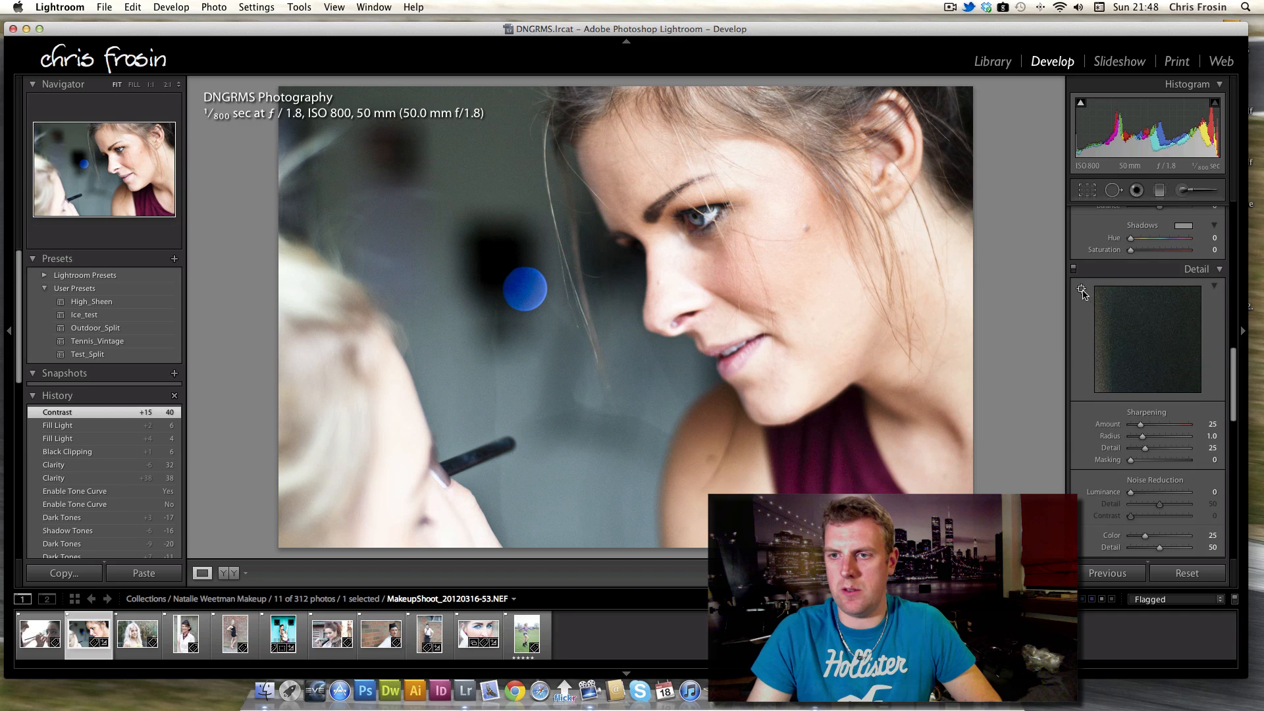
click(703, 212)
drag(1140, 425, 1145, 426)
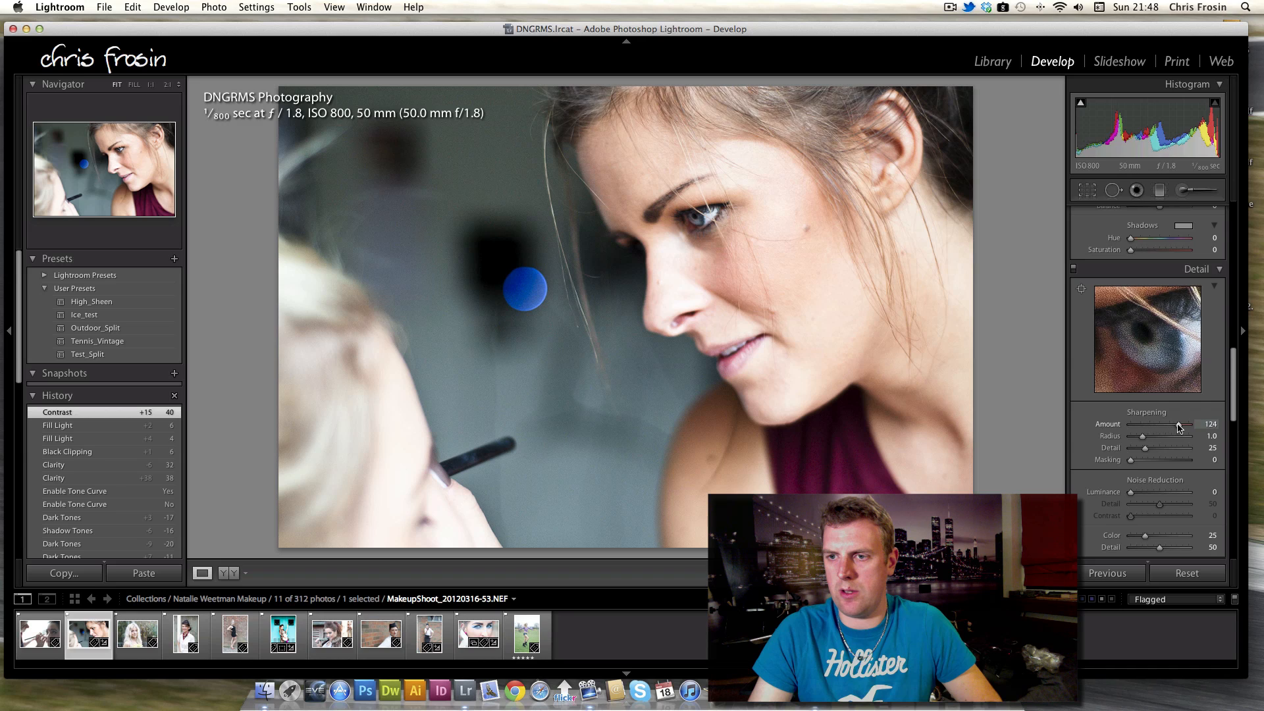
drag(1156, 427, 1147, 502)
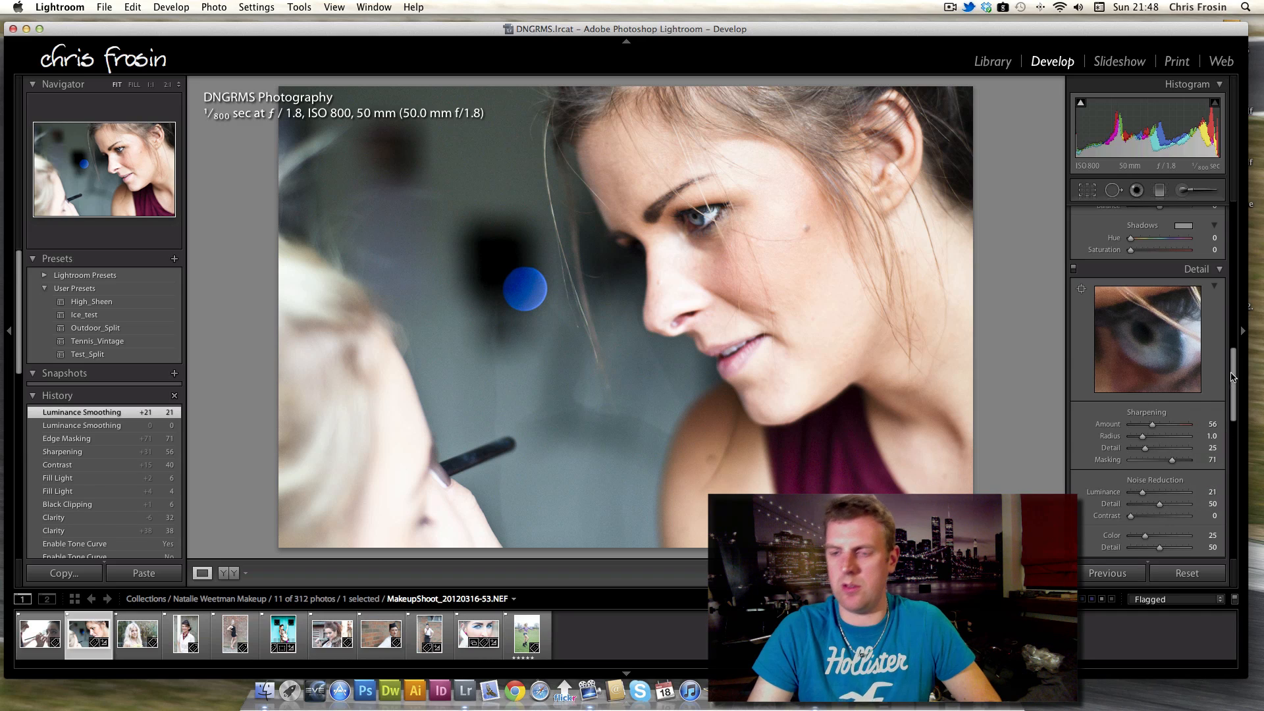
Enable lens profile corrections.
scroll(1236, 404, up, 3)
scroll(1236, 405, down, 5)
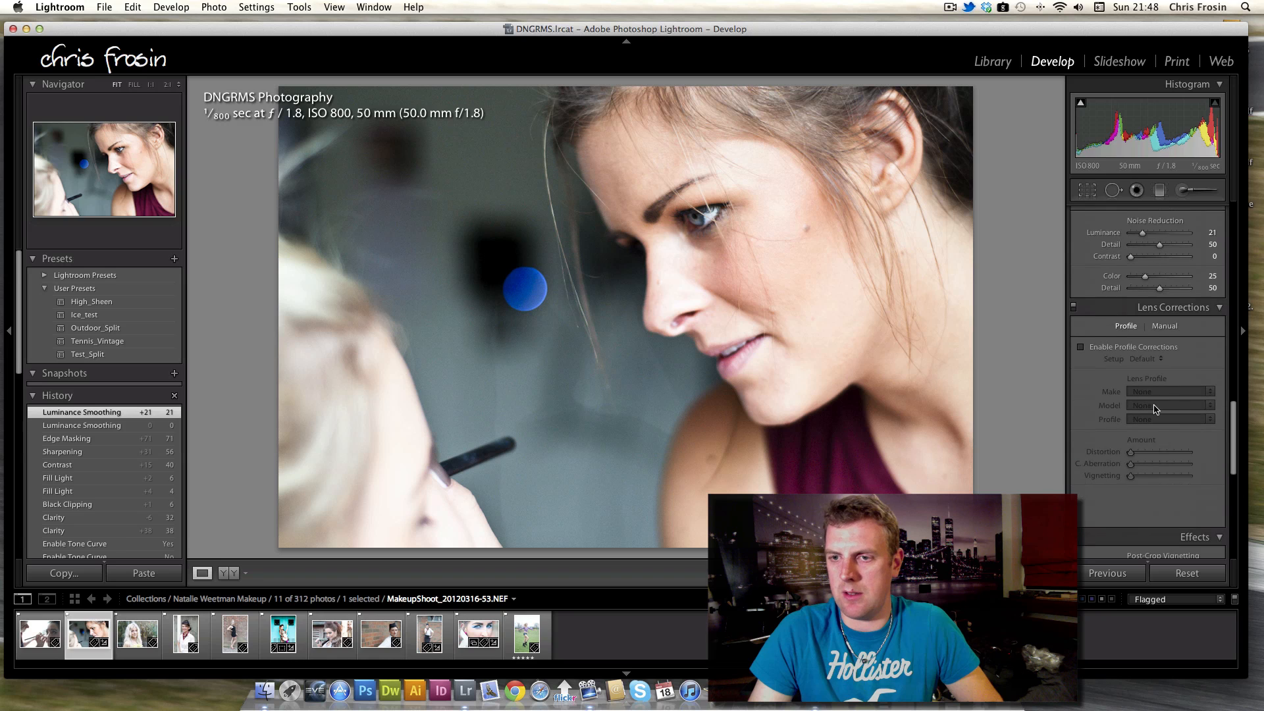
click(1082, 348)
Set the post-crop vignette Amount to -15.
scroll(1161, 421, down, 5)
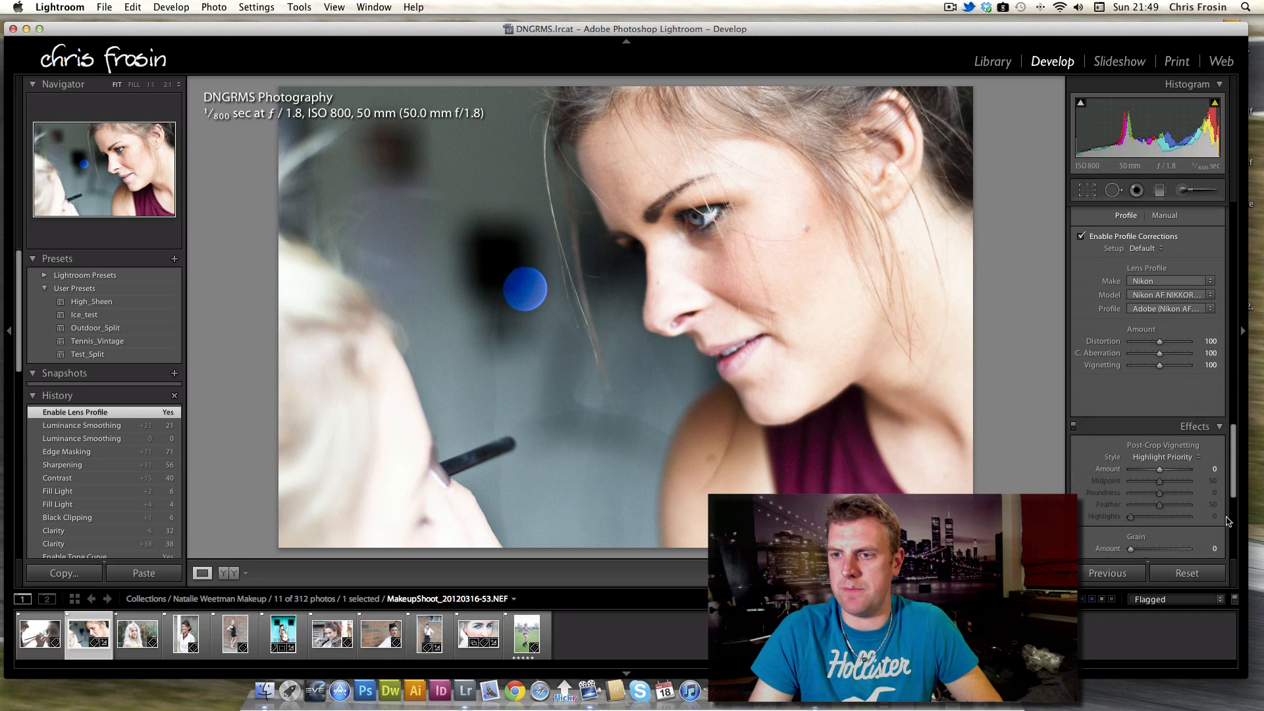
drag(1160, 395, 1155, 398)
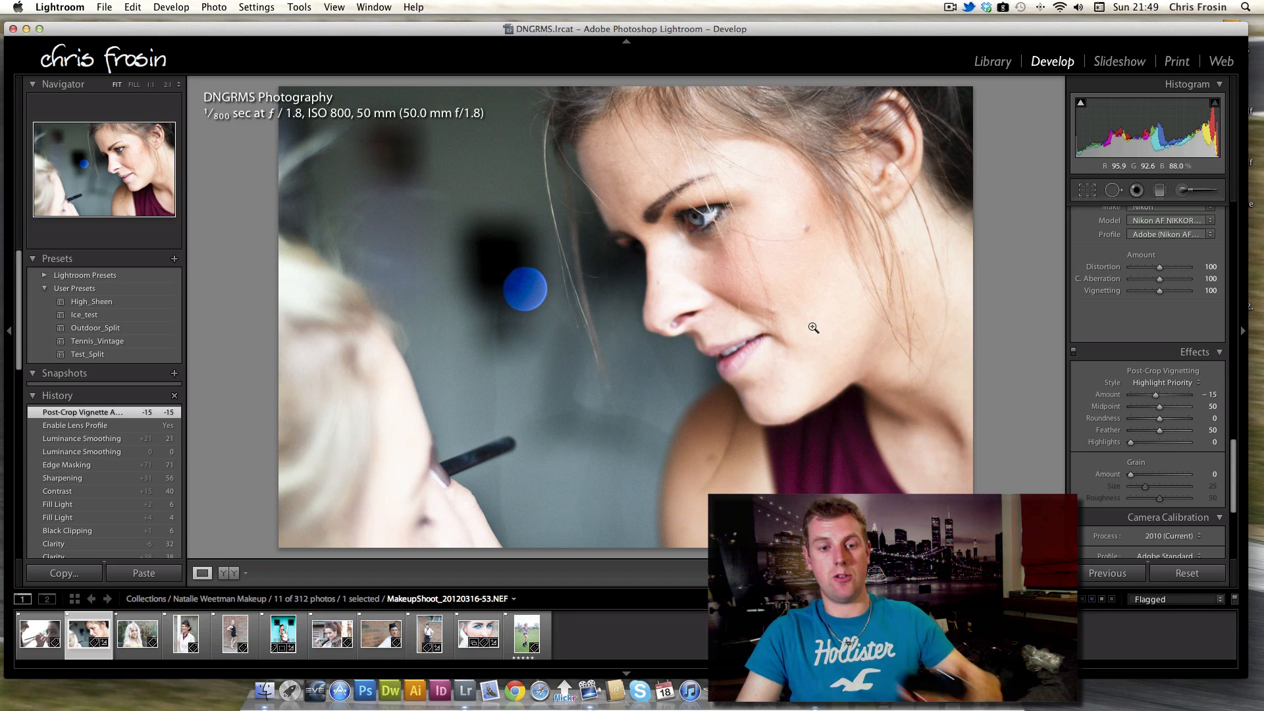
Switch between the guitar, makeup close-up and blue-eyeshadow photos in the filmstrip to compare their edits.
click(283, 636)
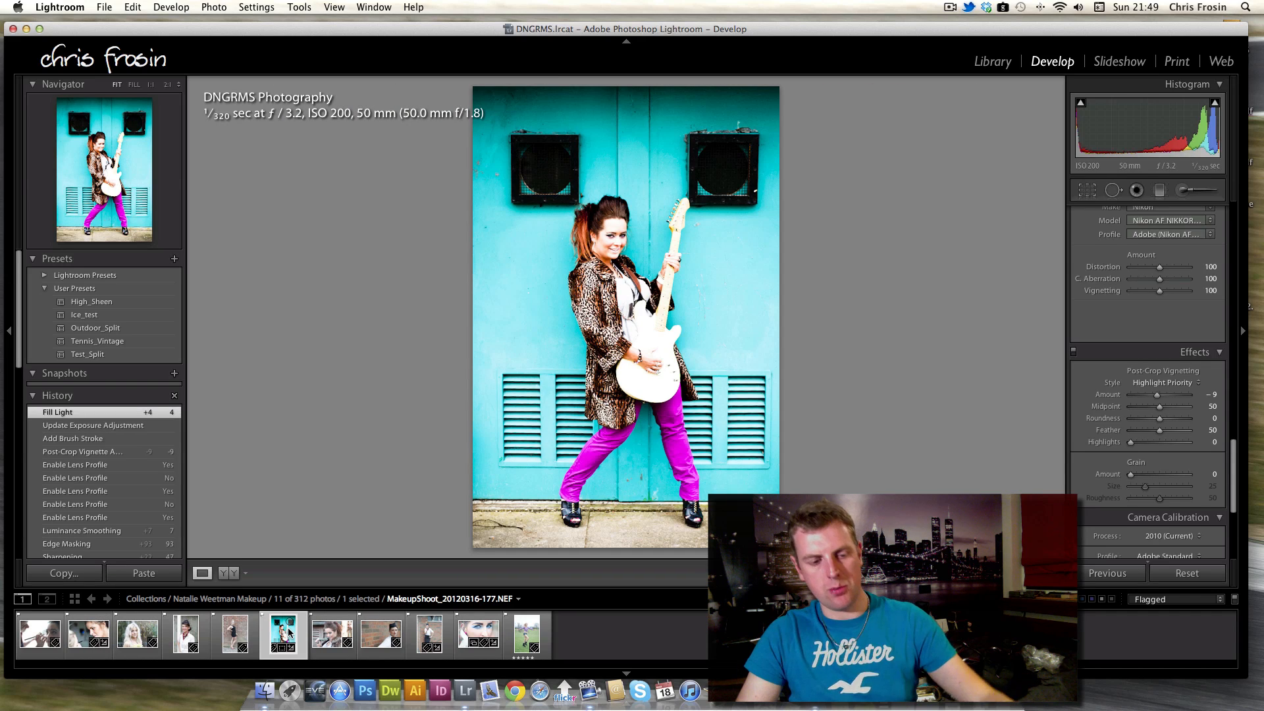
click(80, 633)
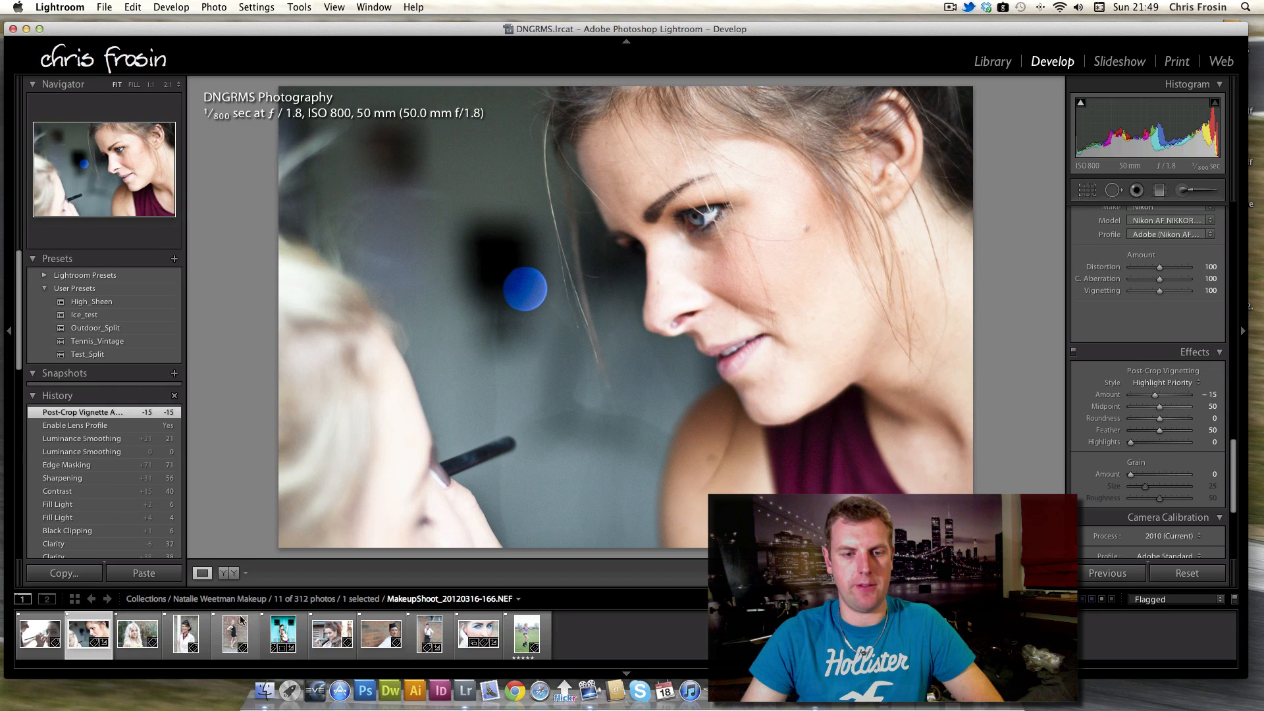
click(469, 659)
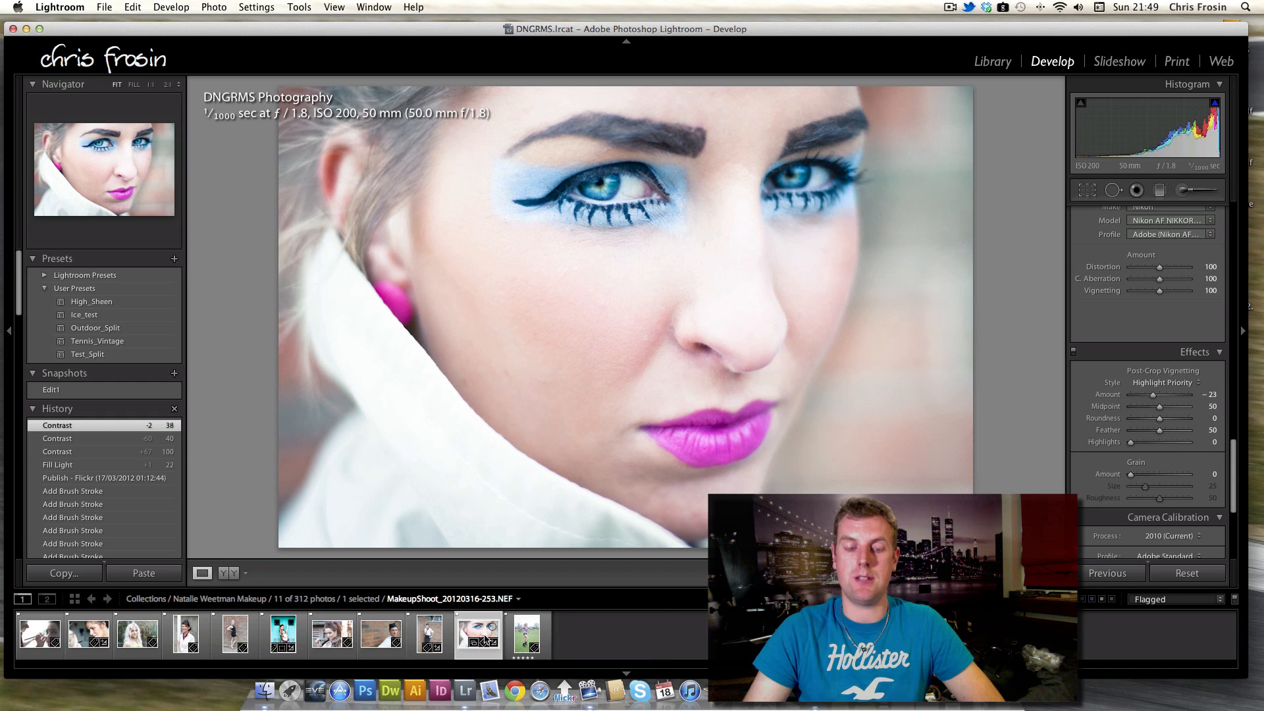
click(274, 638)
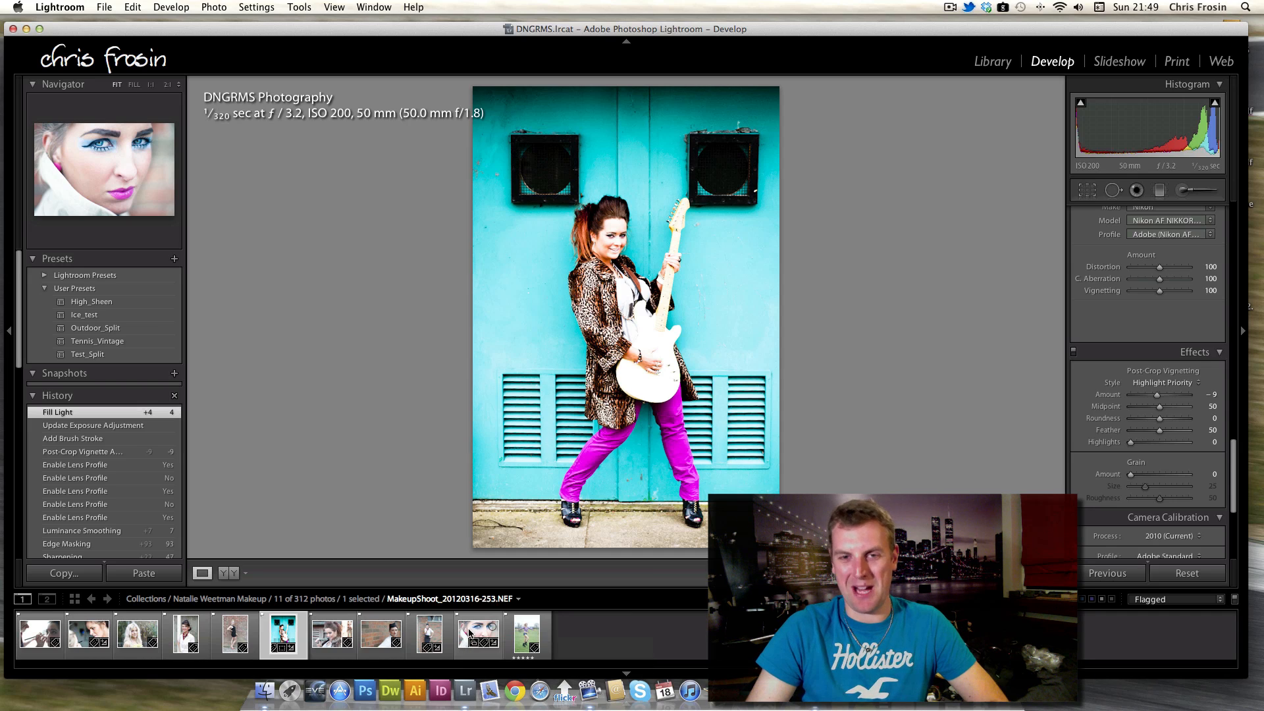
click(469, 630)
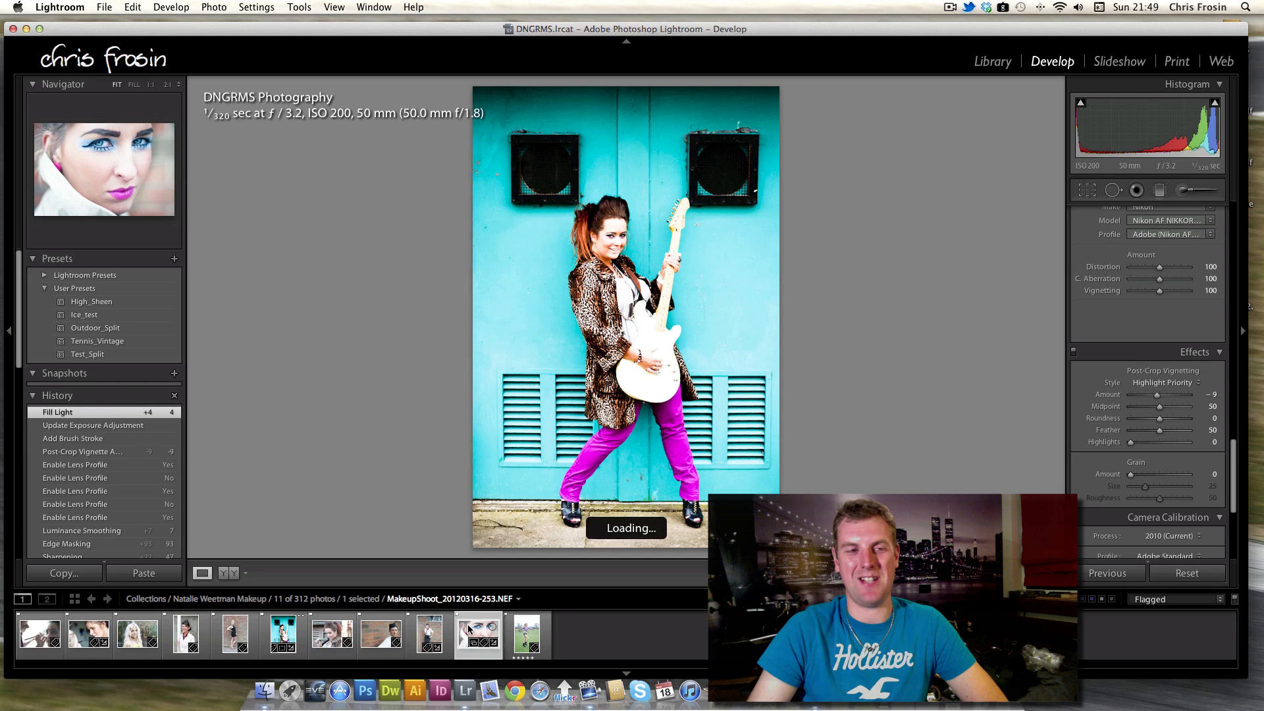